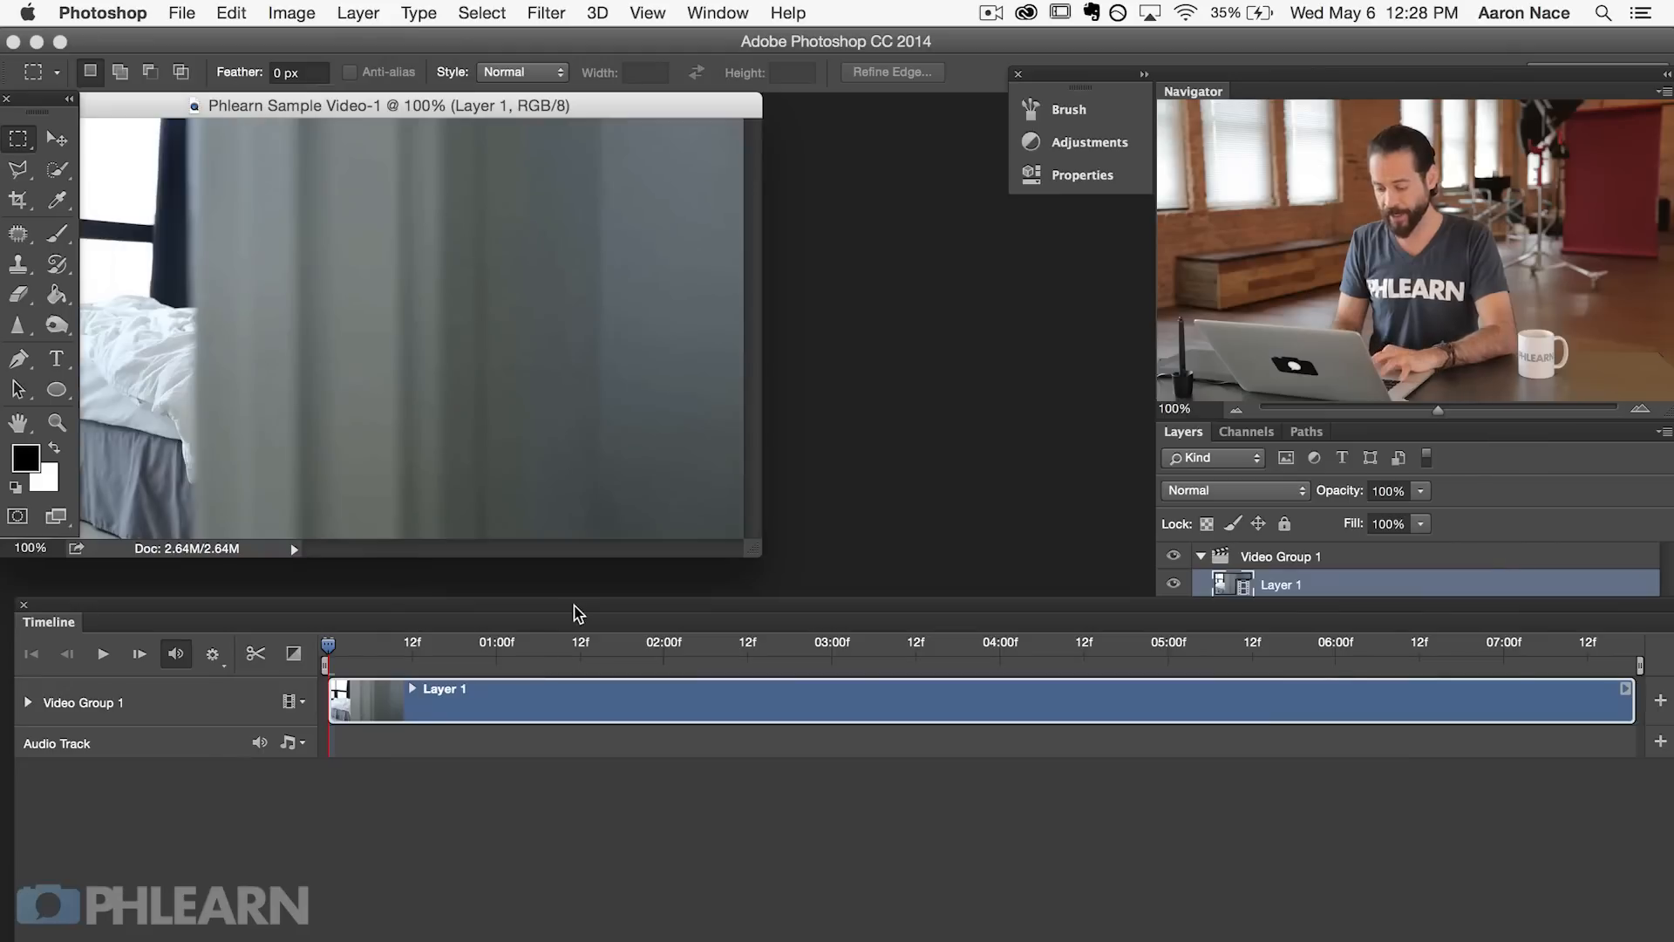
# Step: Switch to full-screen mode with the menu bar, reposition the canvas clear of the panels, and scrub Layer 1 to about 02:09f
pyautogui.press('f')
pyautogui.moveTo(786, 513); pyautogui.dragTo(572, 313)
pyautogui.moveTo(328, 646); pyautogui.dragTo(726, 646)
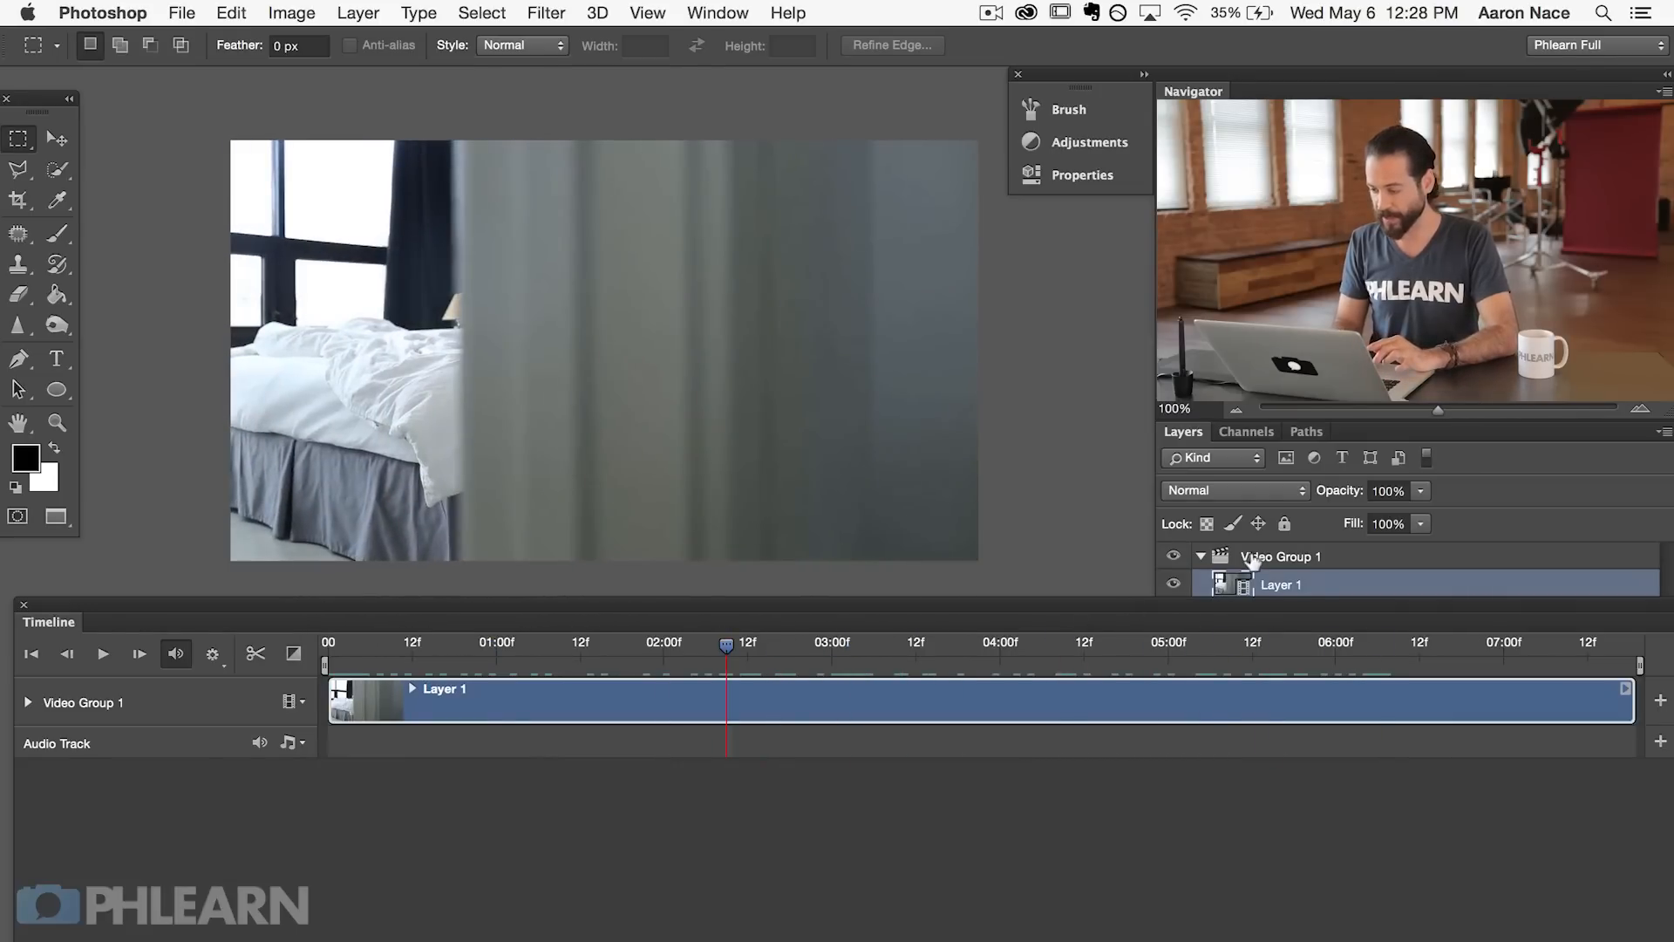
# Step: Examine Video Group 1 and its Layer 1 in the layer stack, and fit the whole clip in the timeline
pyautogui.click(1289, 558)
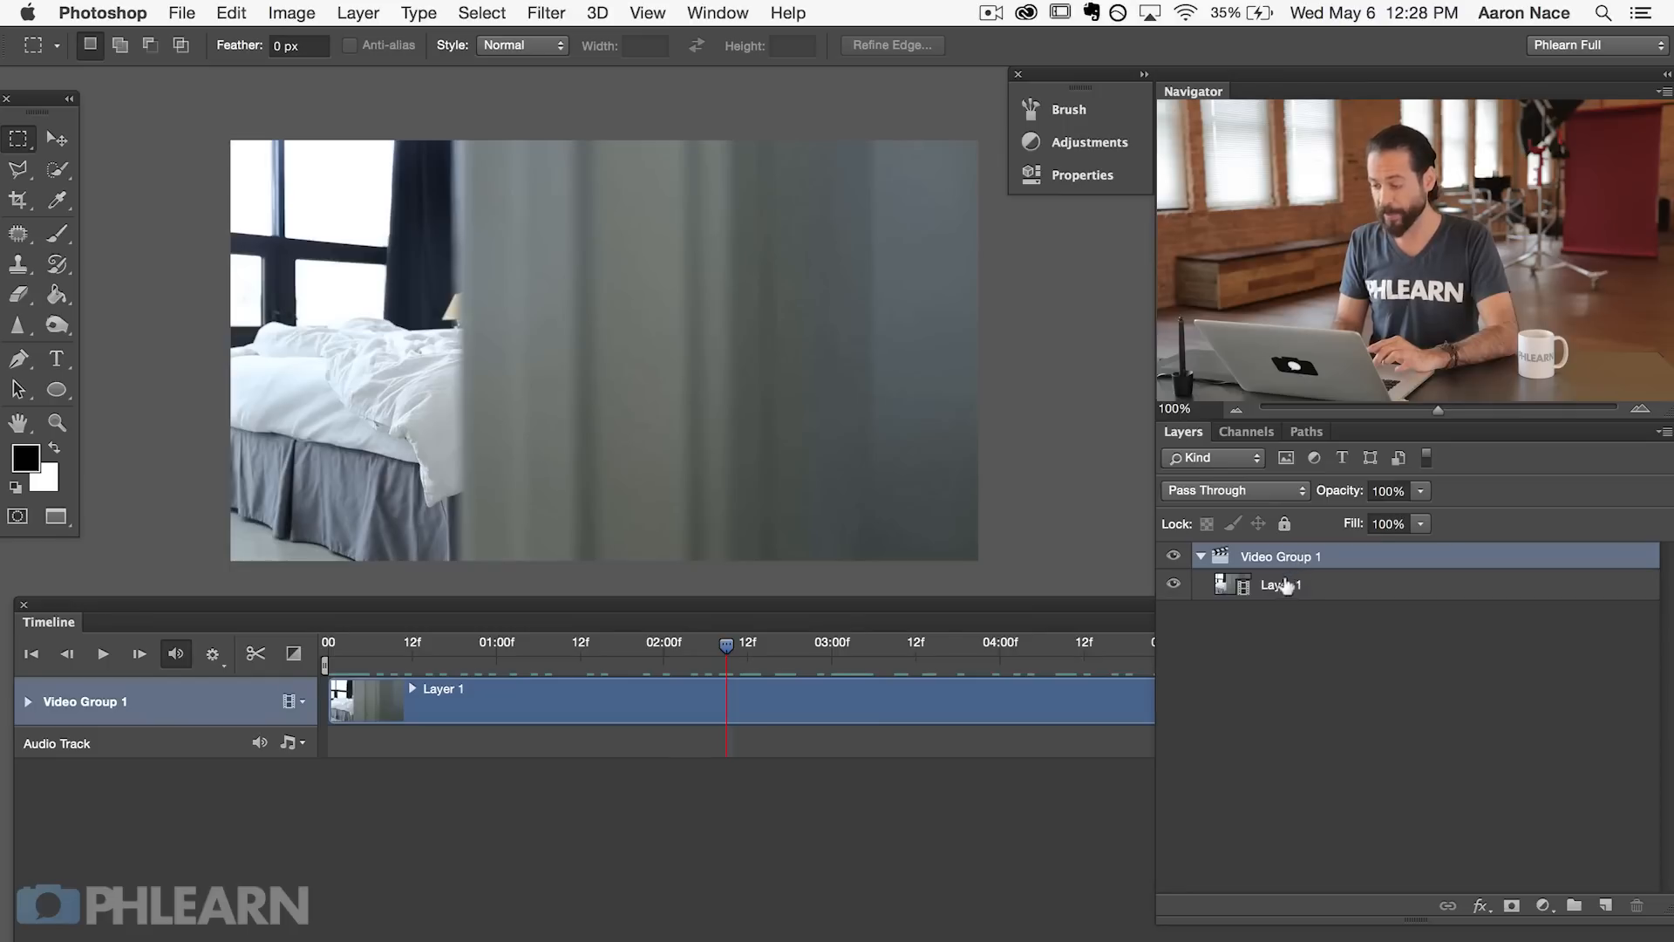
pyautogui.click(1299, 589)
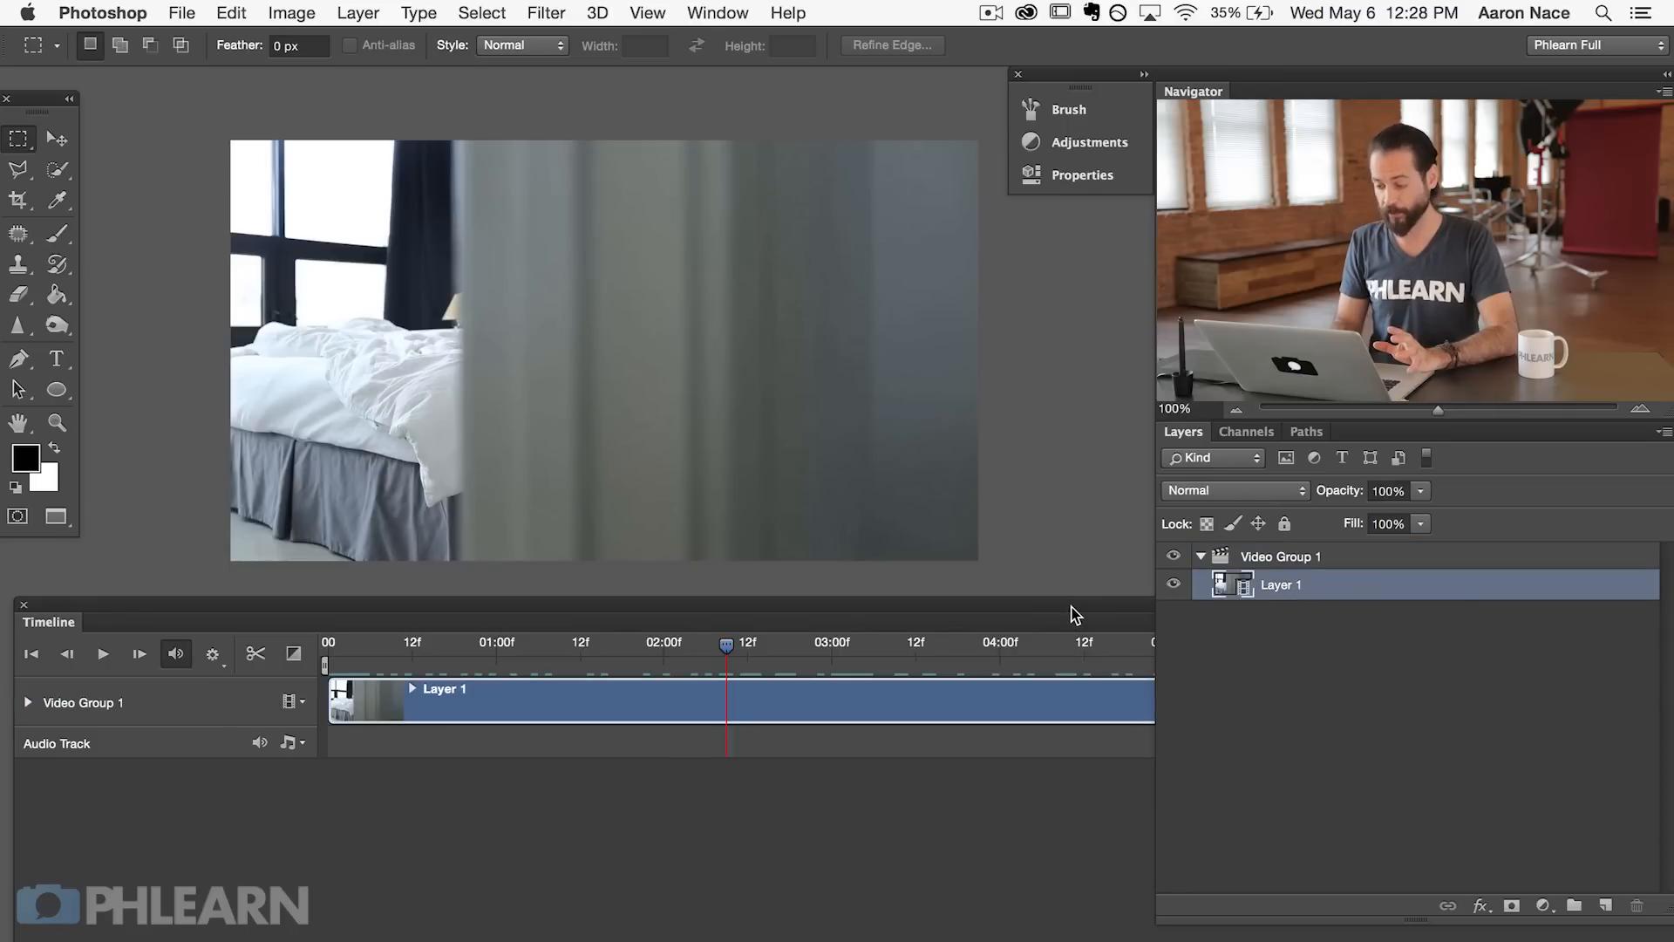
pyautogui.click(1011, 603)
pyautogui.moveTo(420, 941); pyautogui.dragTo(384, 940)
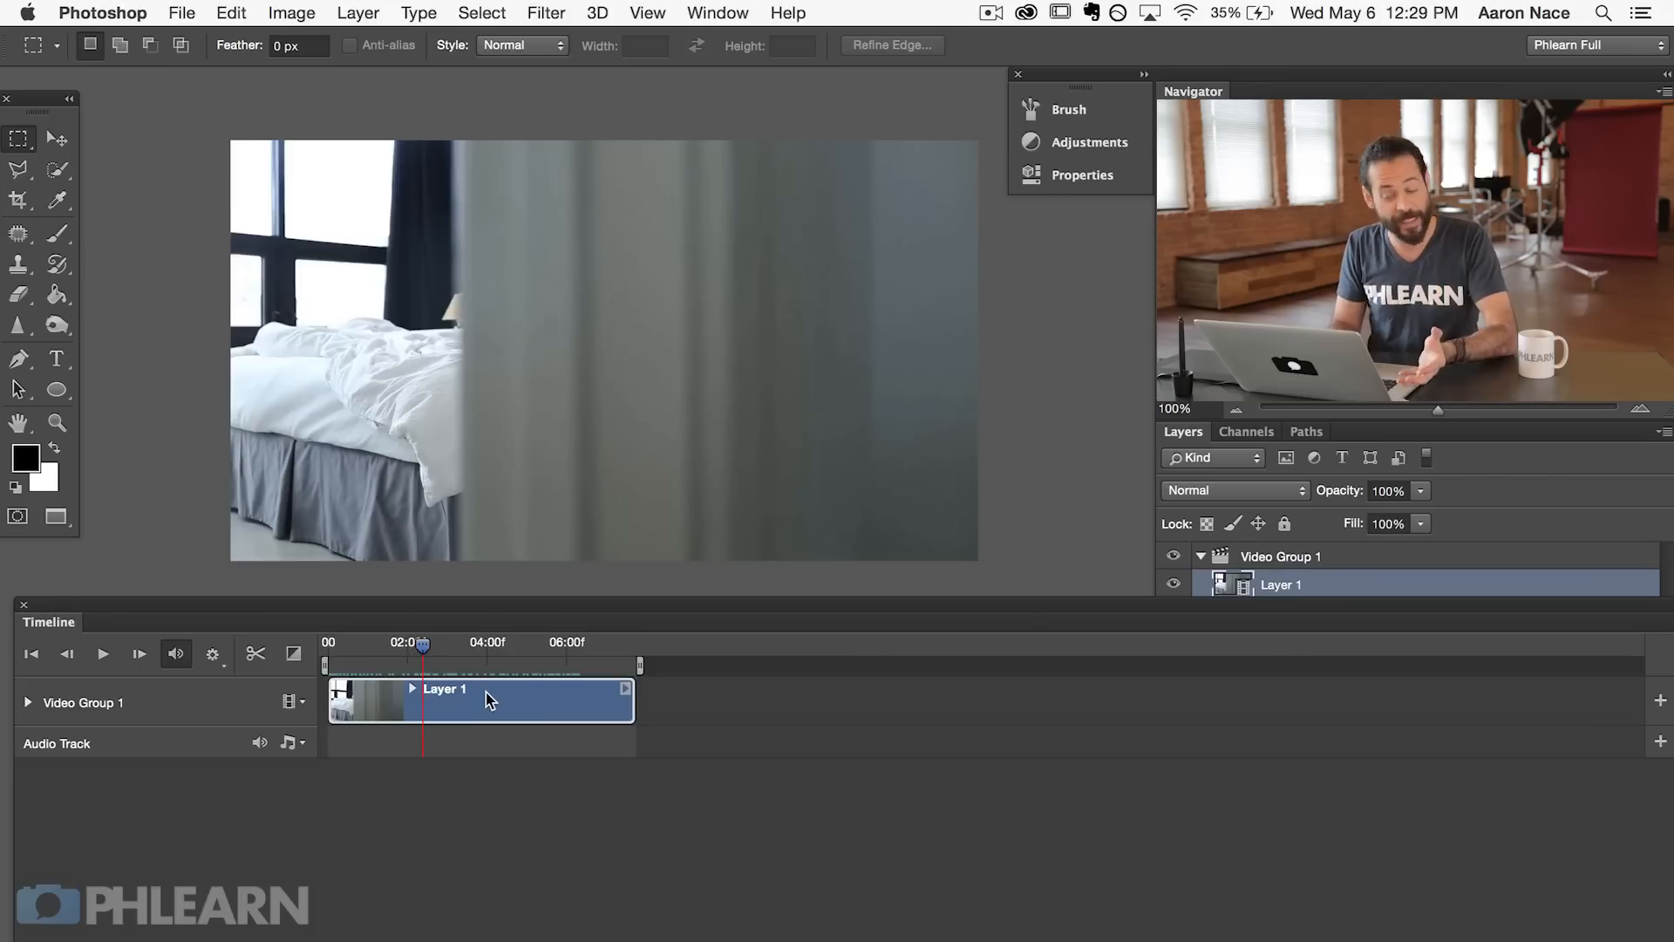
# Step: Add the clips Phlearn Sample Video-2.mp4 through Phlearn Sample Video-8.mp4 to the Video Group 1 track
pyautogui.click(302, 704)
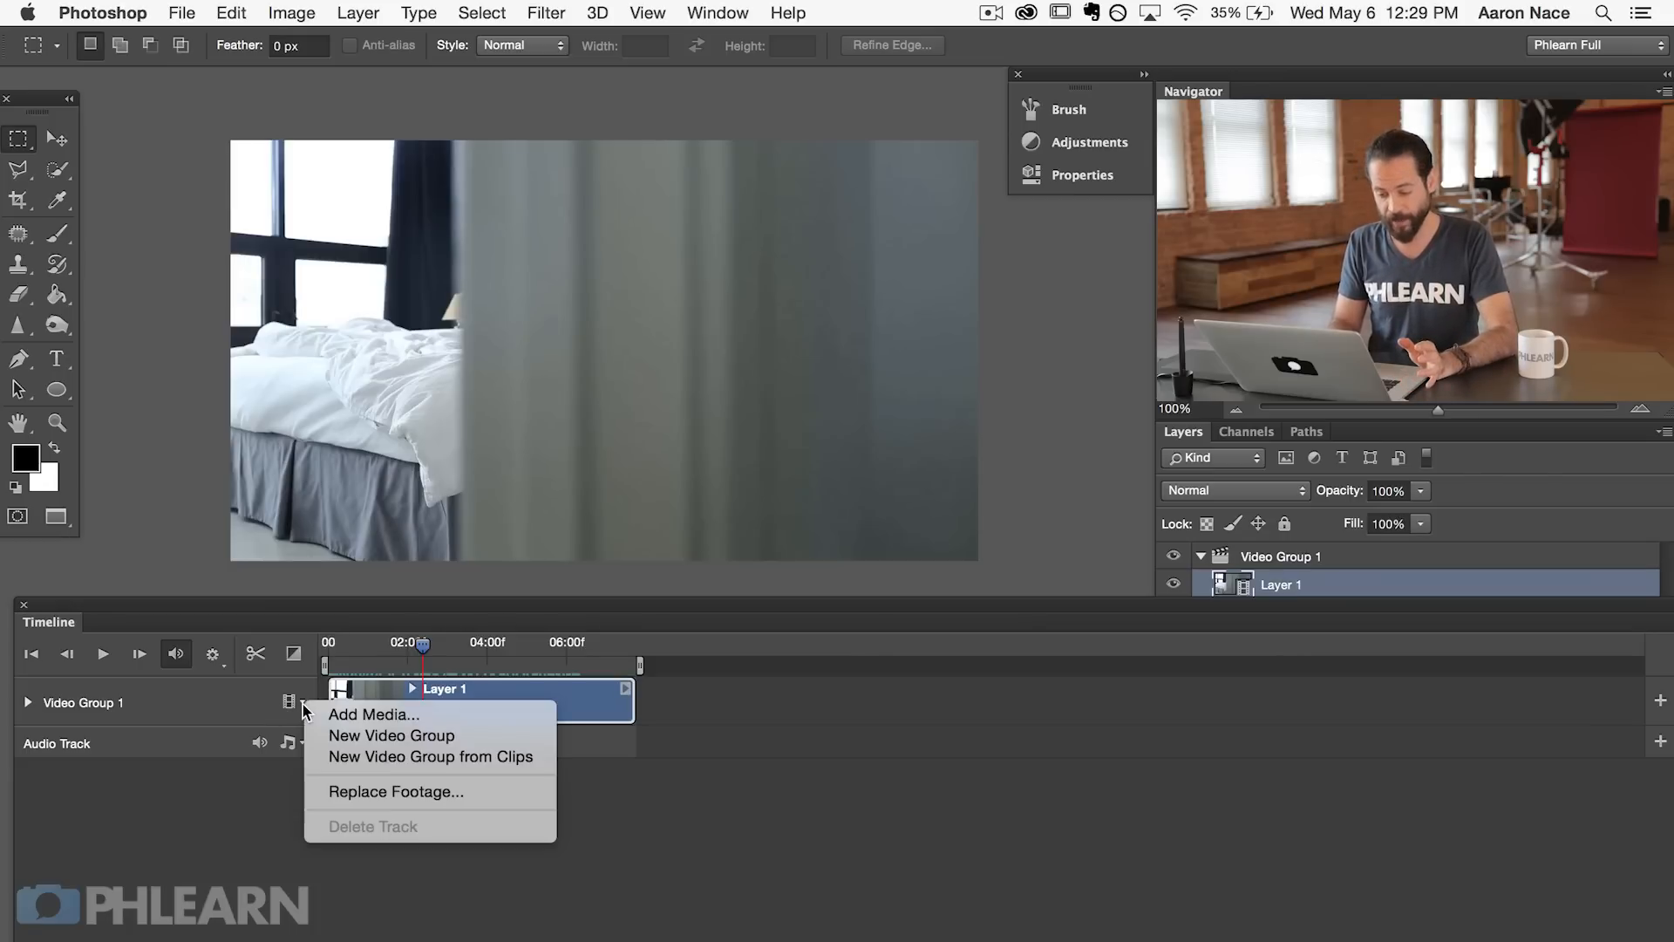
pyautogui.click(346, 715)
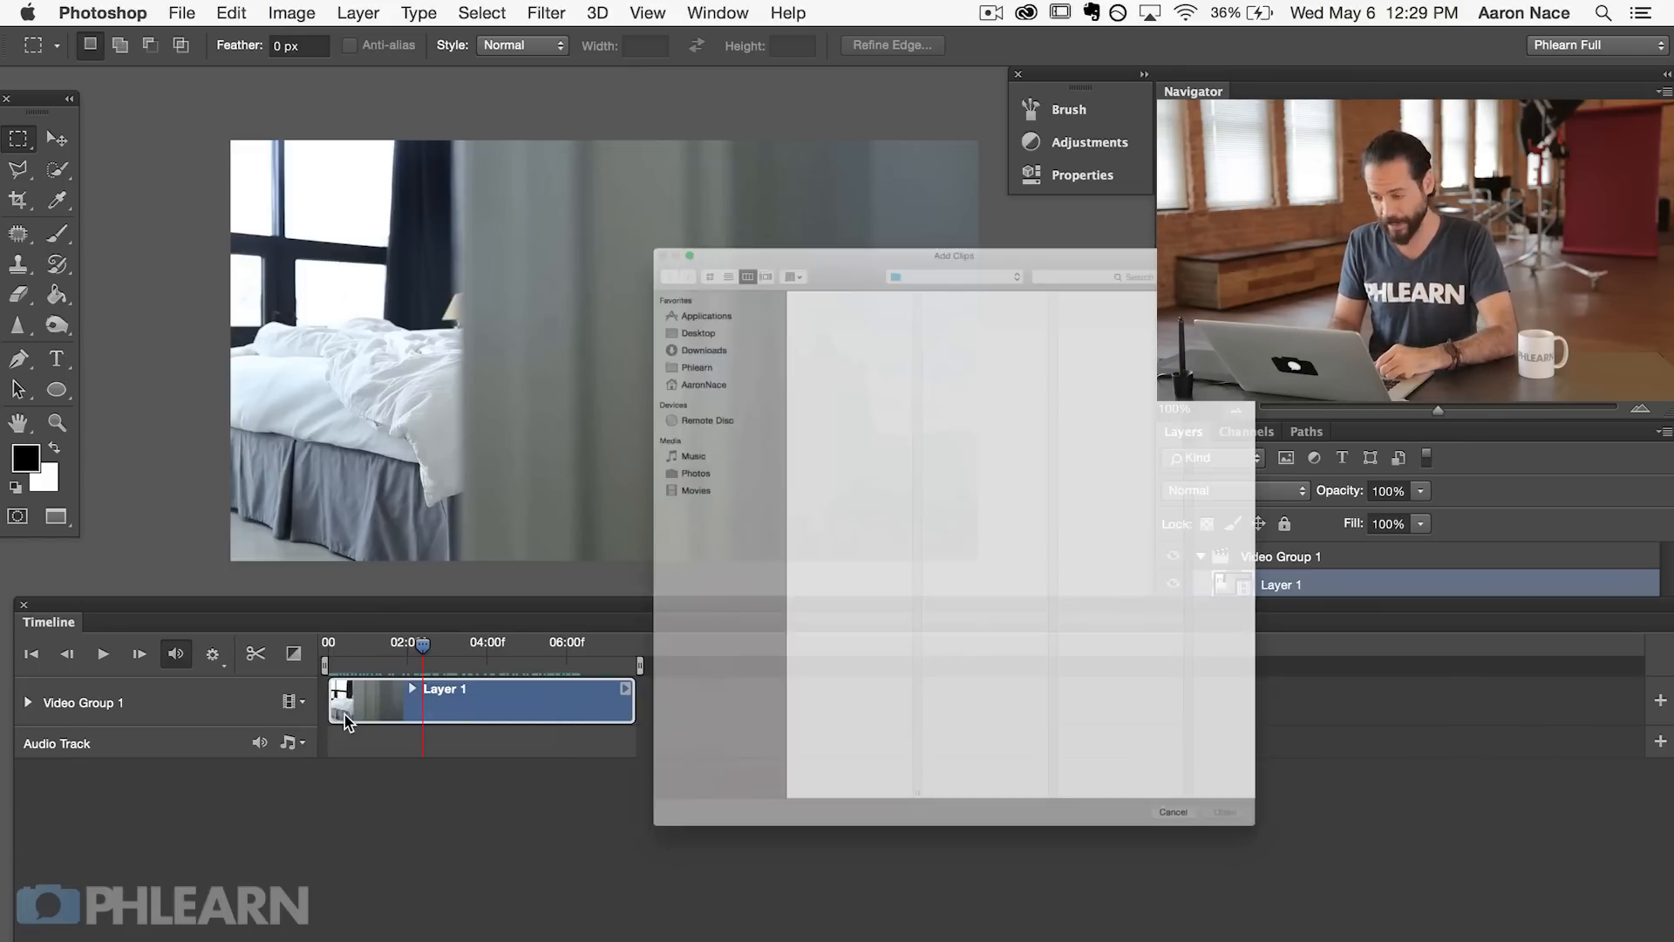
pyautogui.click(1392, 135)
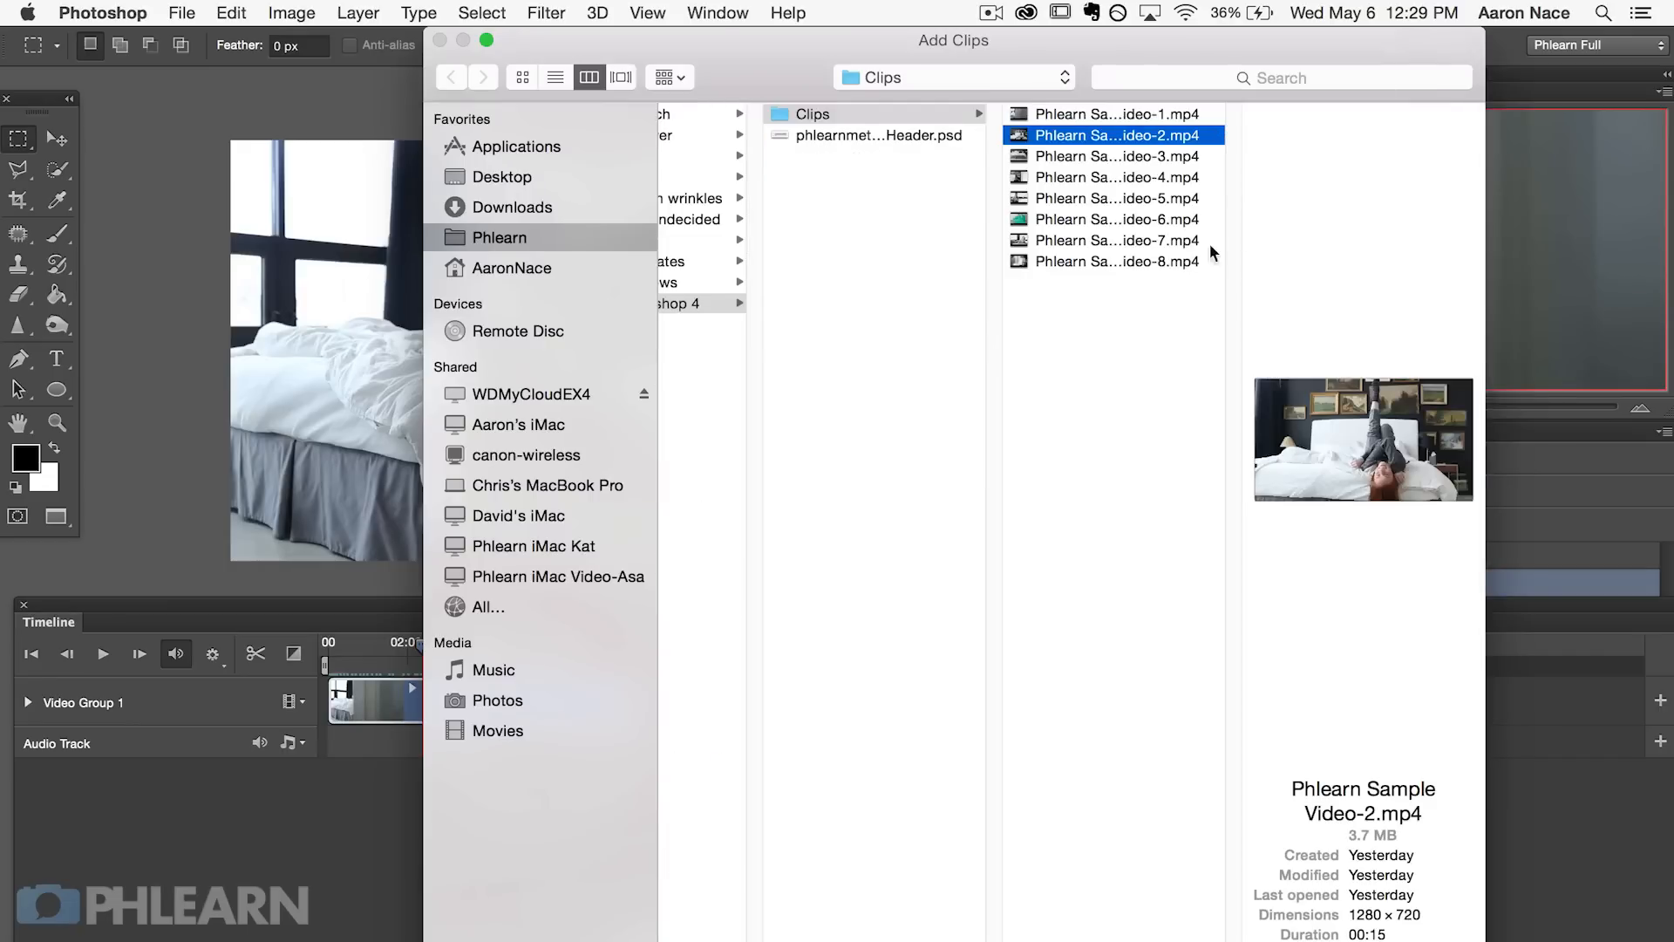
pyautogui.keyDown('shift'); pyautogui.click(1174, 262); pyautogui.keyUp('shift')
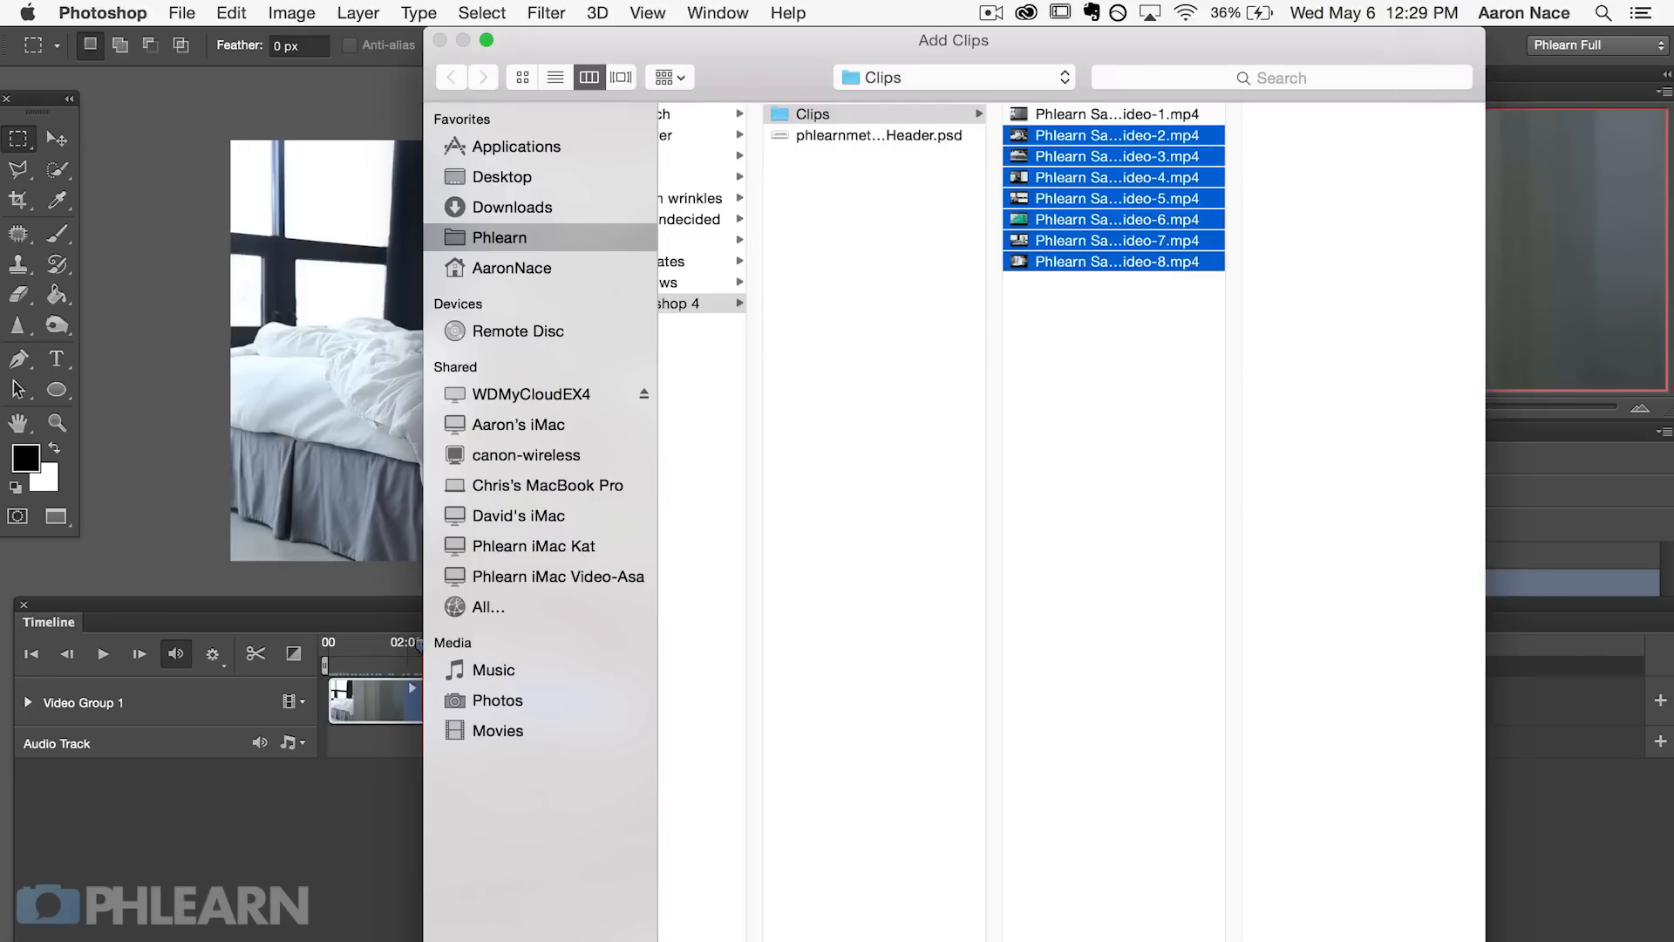
pyautogui.press('Return')
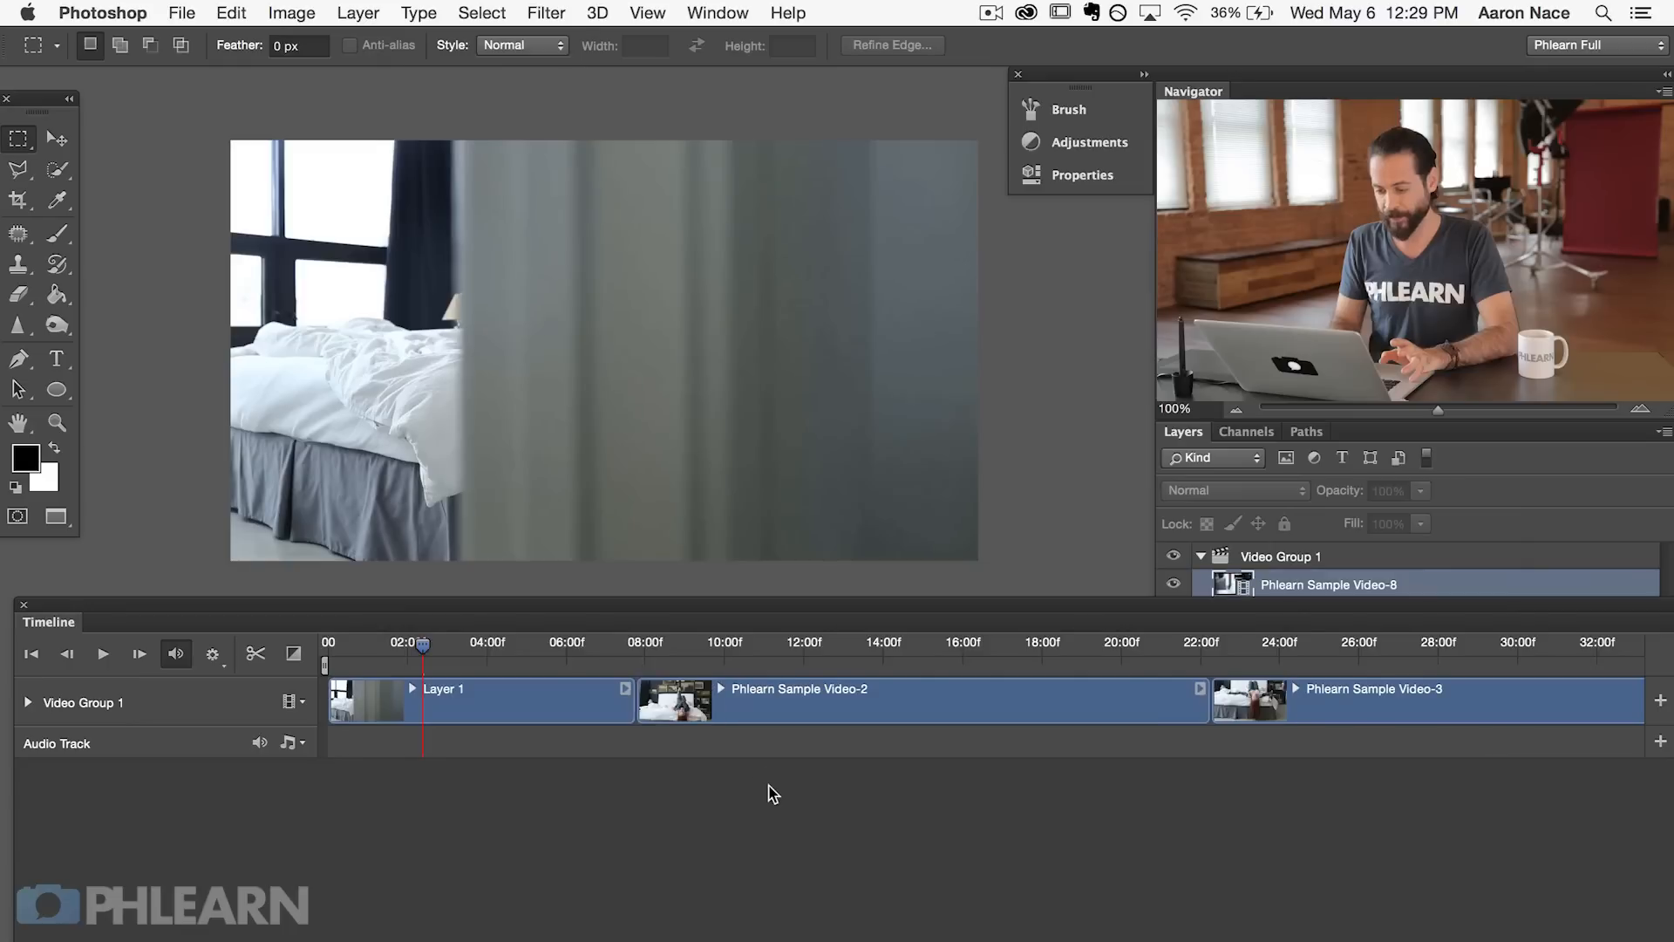
# Step: Scrub through the added clips from Phlearn Sample Video-2 into Phlearn Sample Video-3 and review their layers in Video Group 1
pyautogui.moveTo(438, 938)
pyautogui.mouseDown()
pyautogui.moveTo(462, 937)
pyautogui.moveTo(428, 934)
pyautogui.mouseUp()
pyautogui.moveTo(509, 645); pyautogui.dragTo(715, 644)
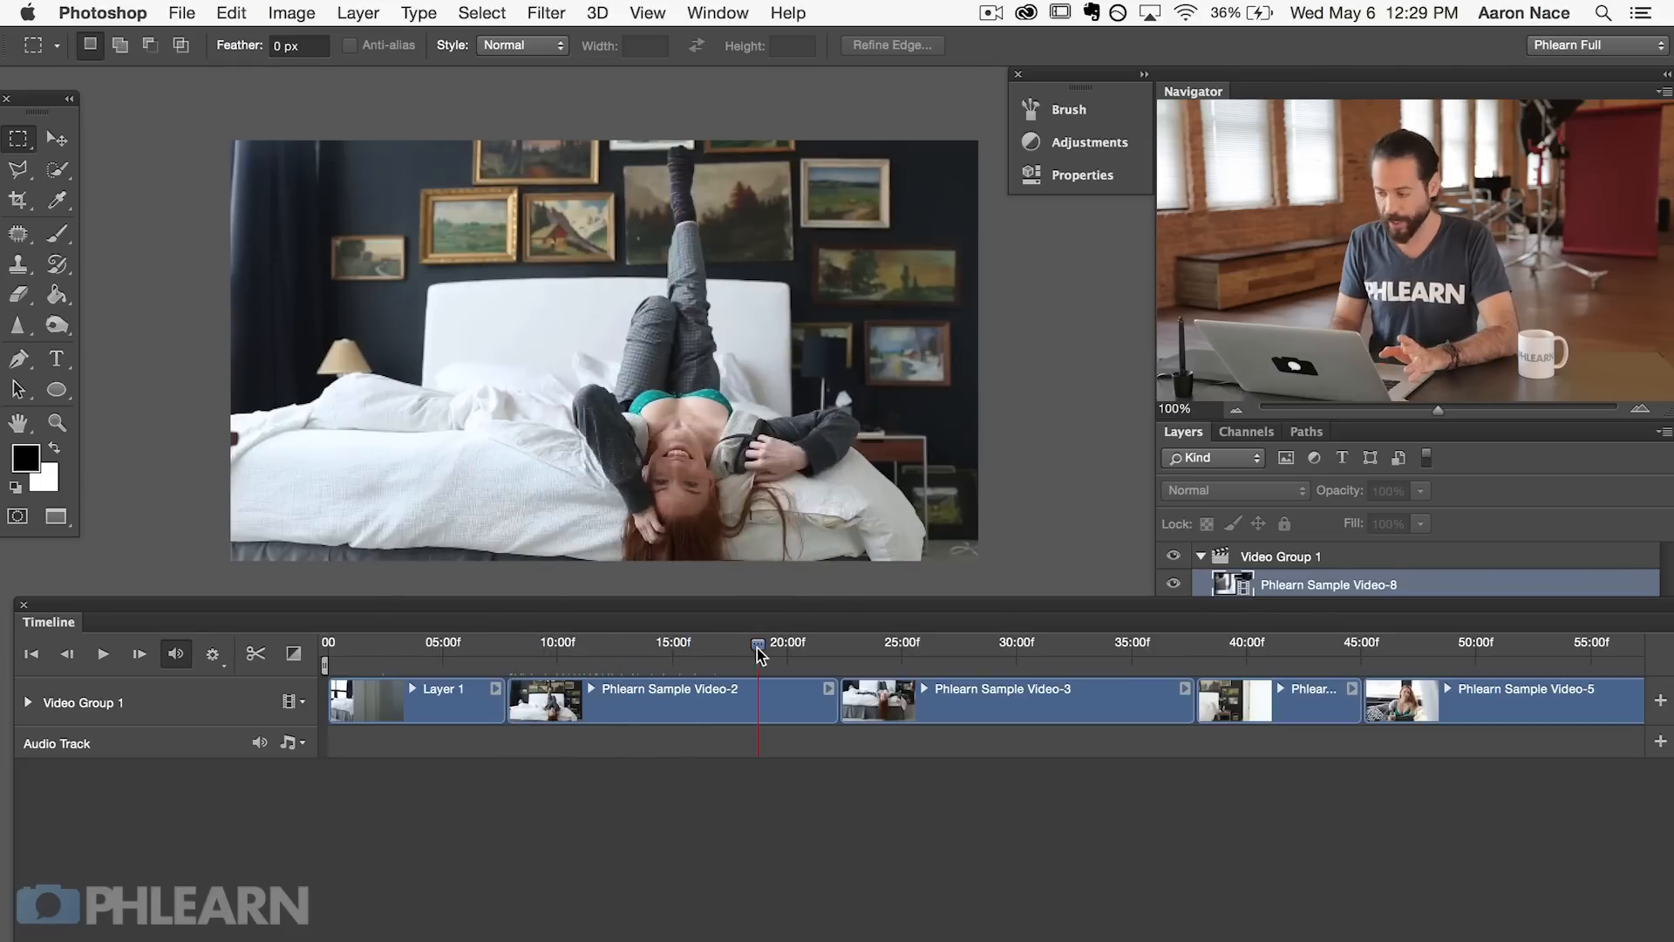
pyautogui.click(1504, 493)
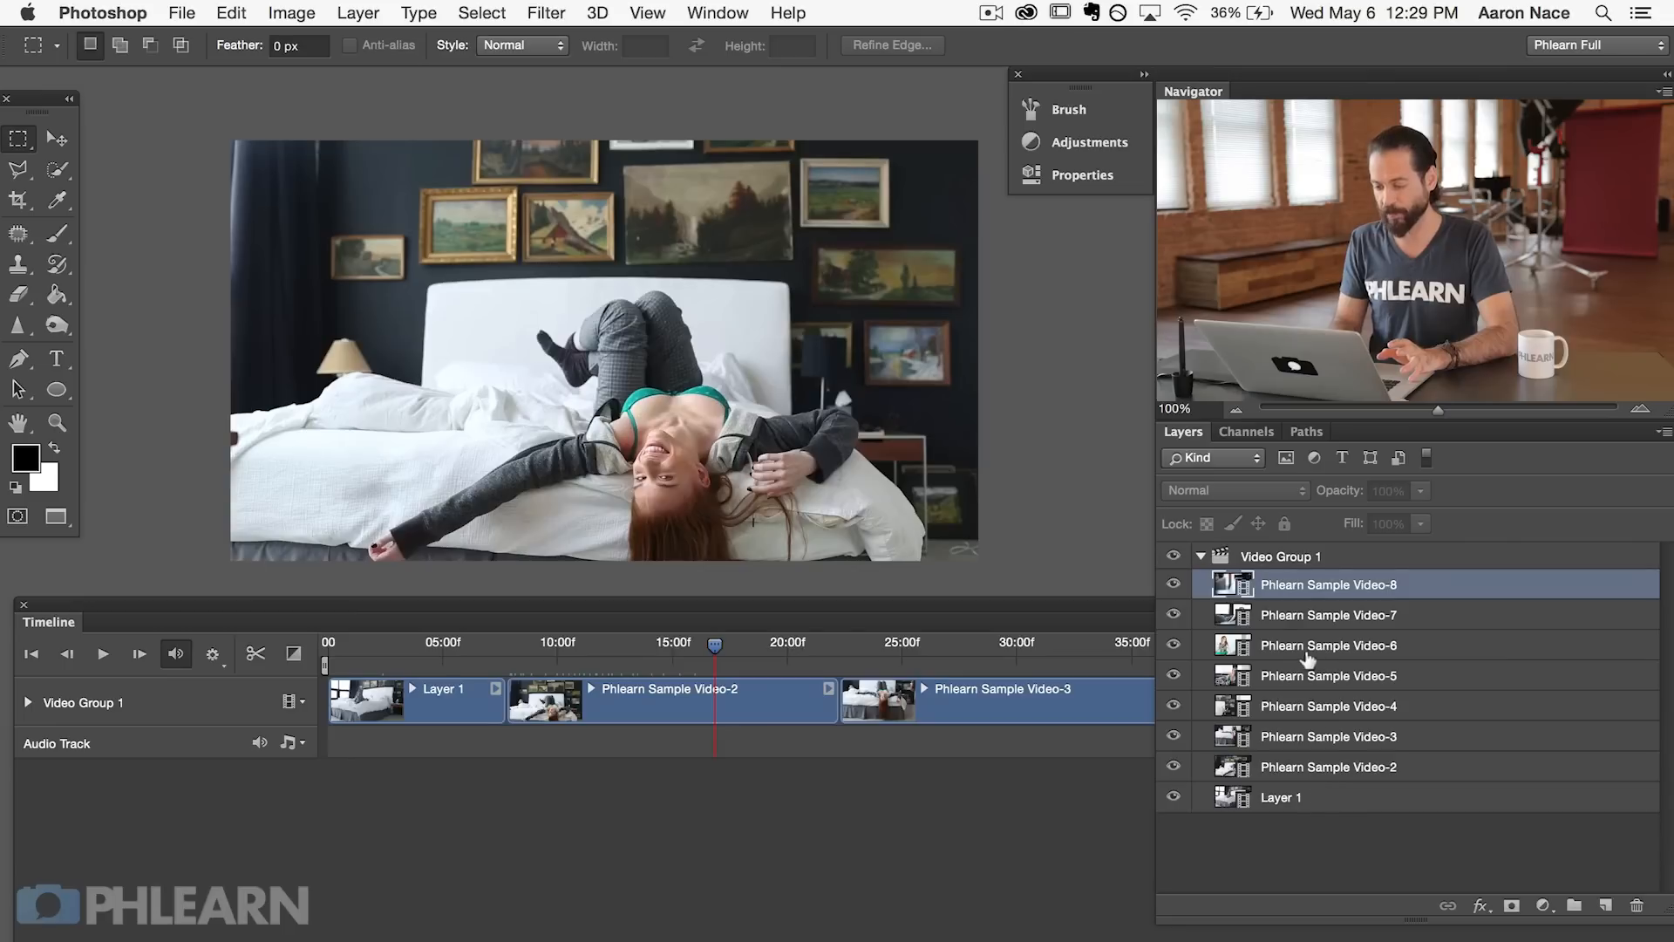
pyautogui.moveTo(714, 645); pyautogui.dragTo(913, 645)
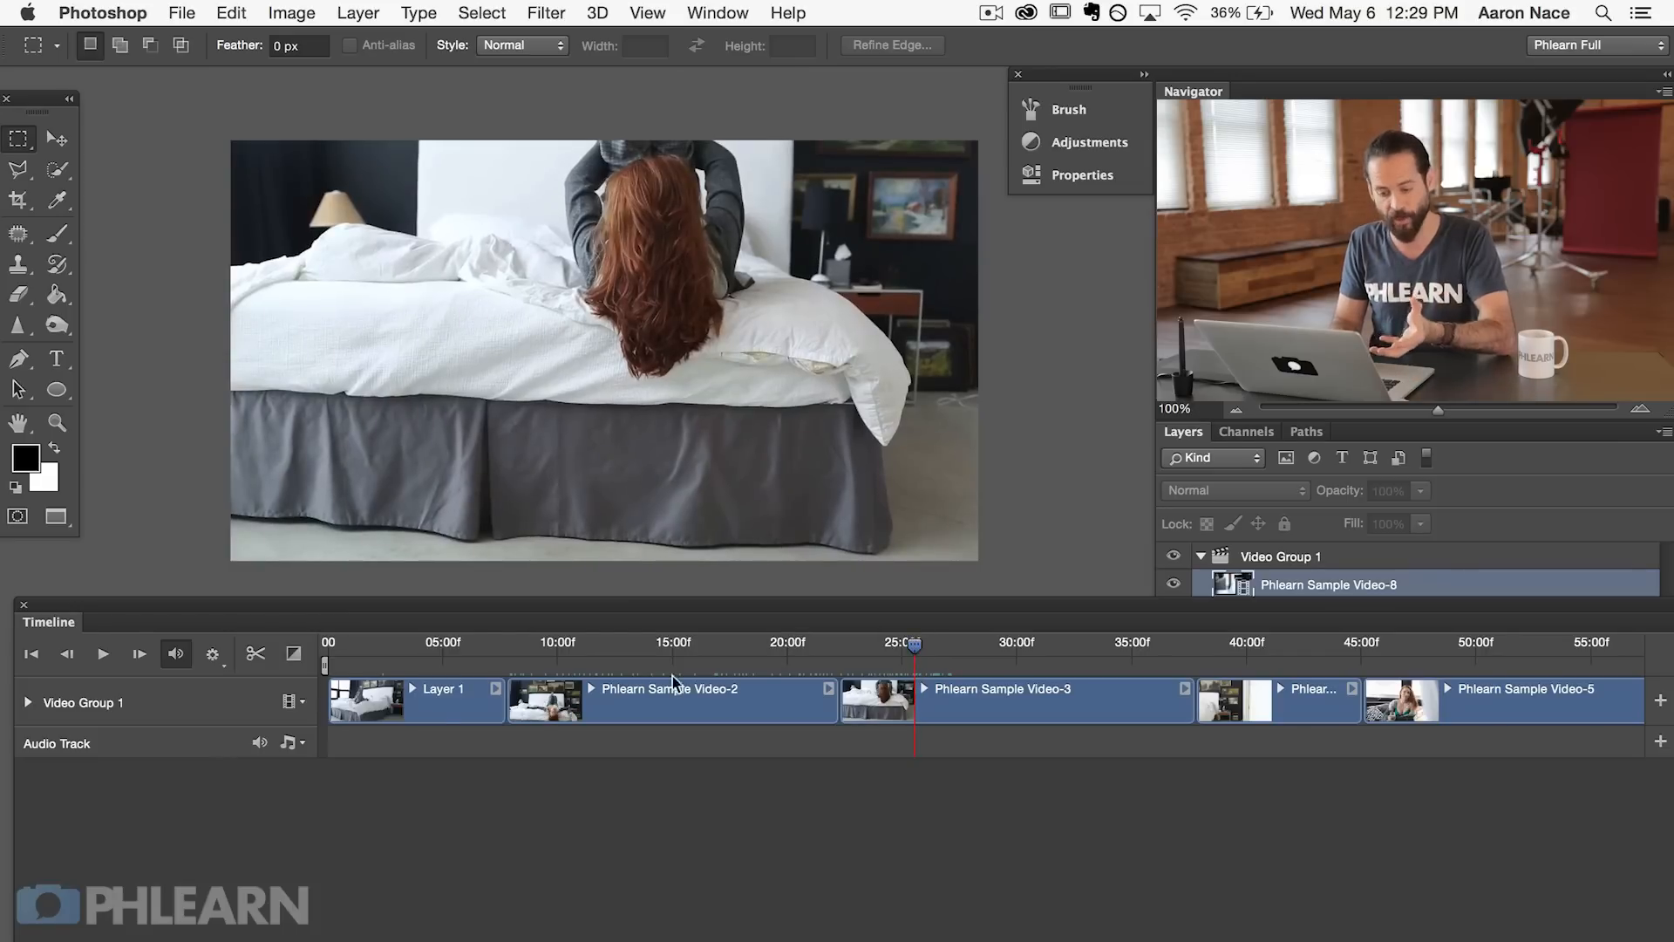
pyautogui.click(300, 702)
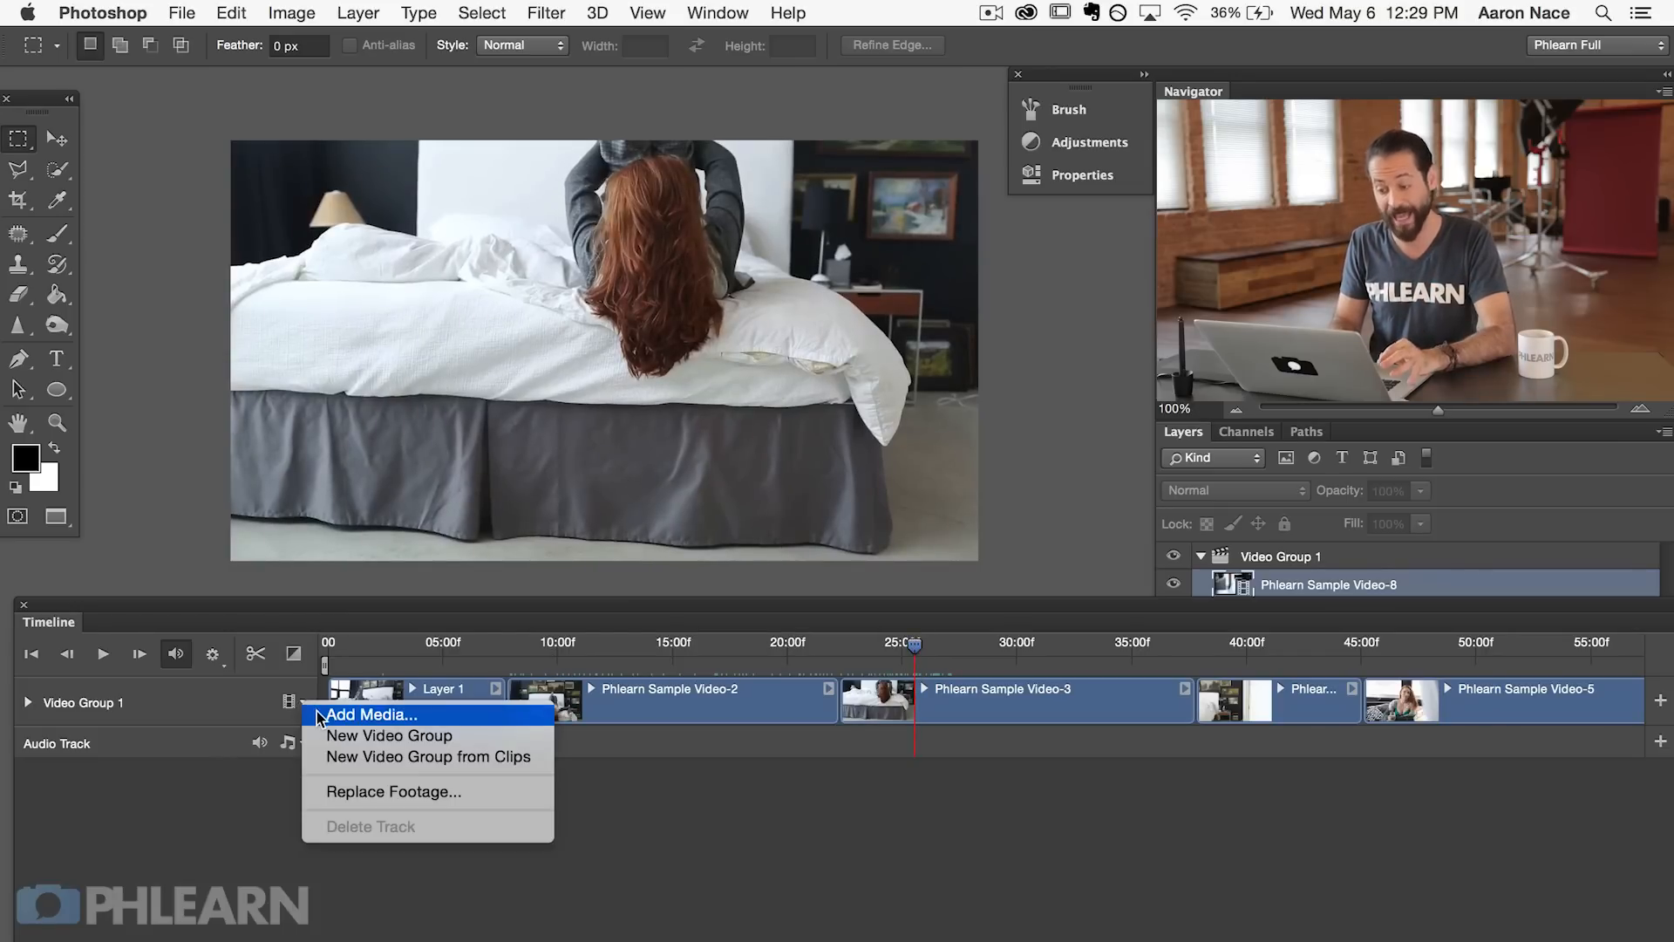
pyautogui.click(317, 713)
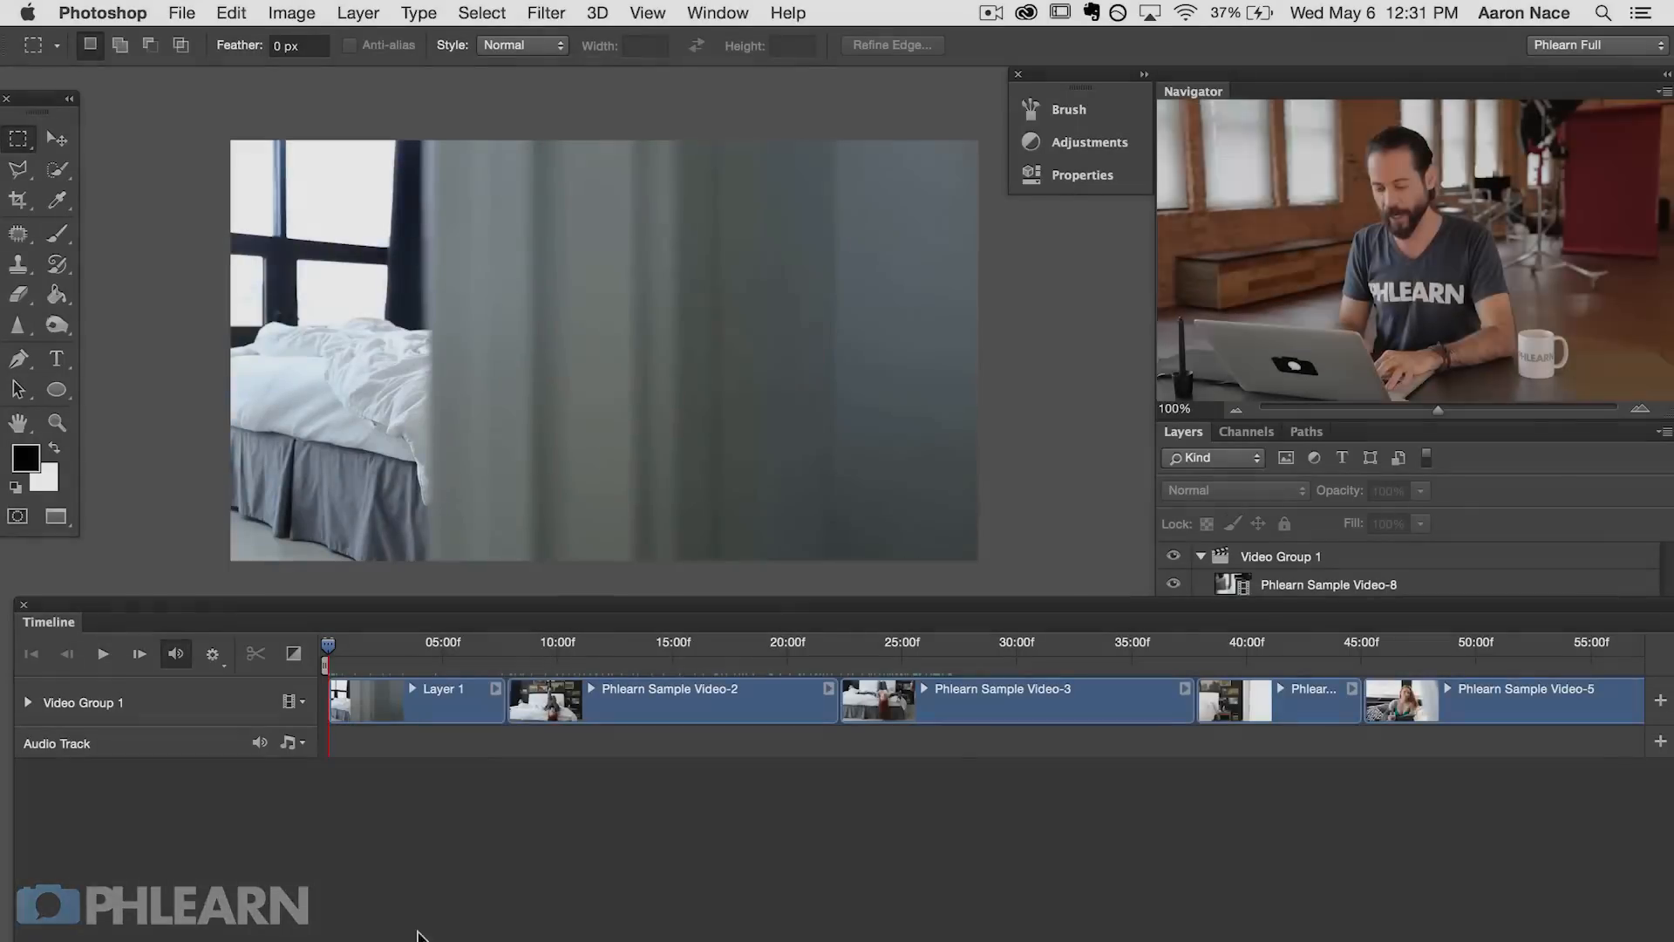
# Step: Adjust the timeline zoom until the full length of Video Group 1 fits in view
pyautogui.scroll(-3, 986, 700)
pyautogui.scroll(10, 986, 701)
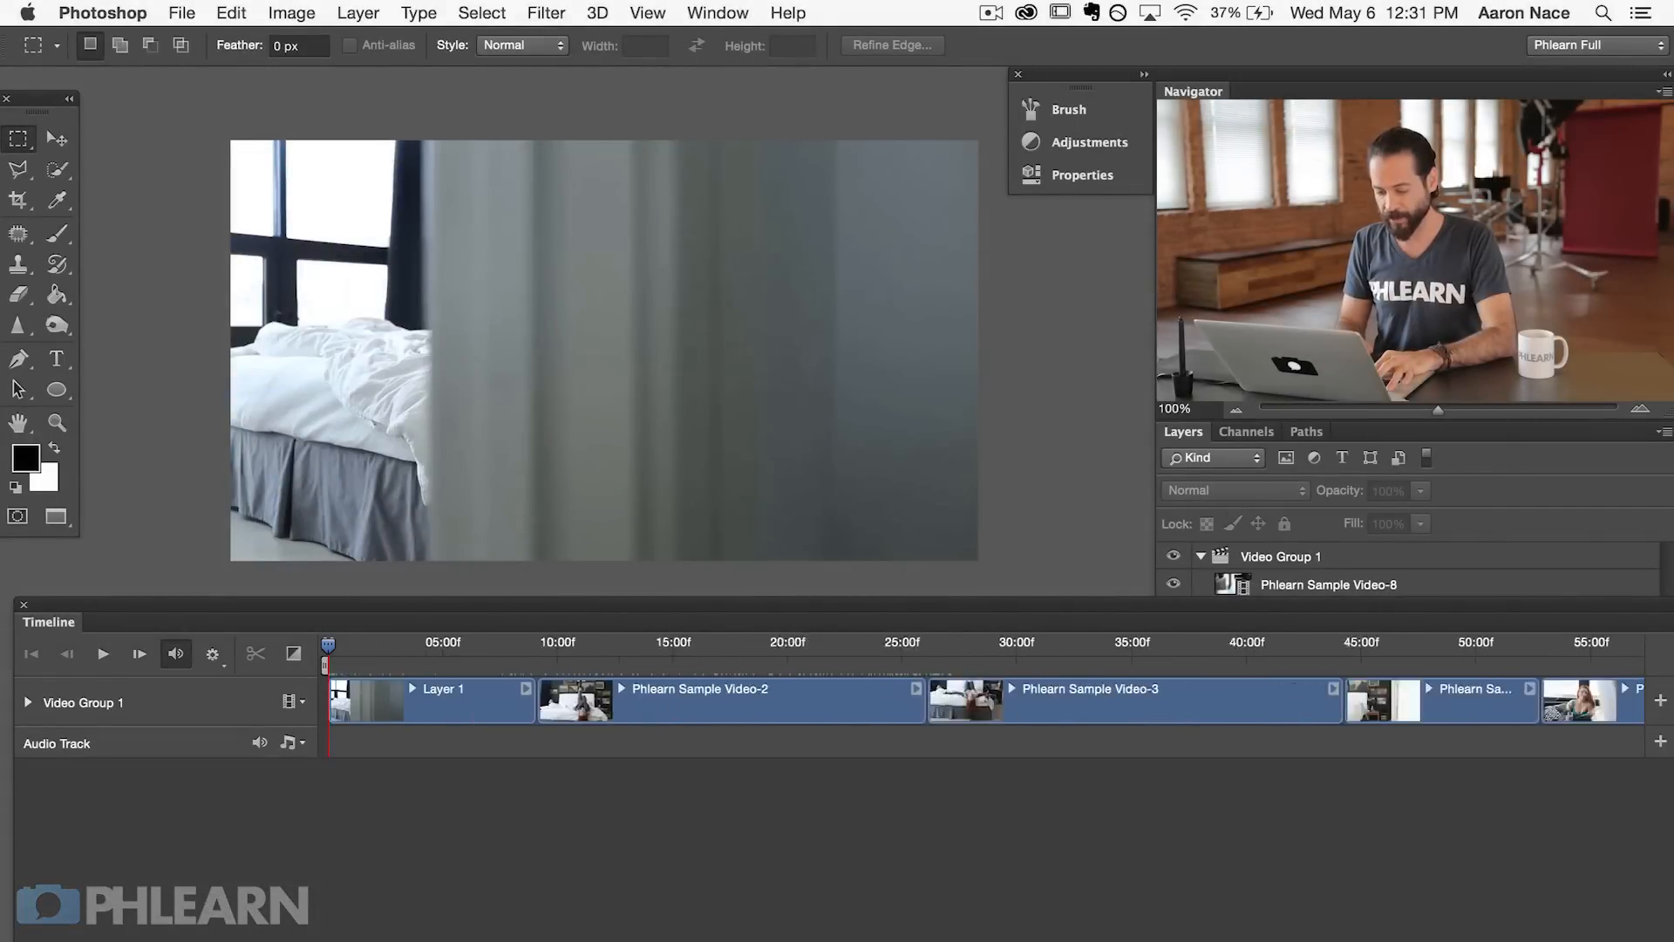
pyautogui.scroll(-10, 986, 700)
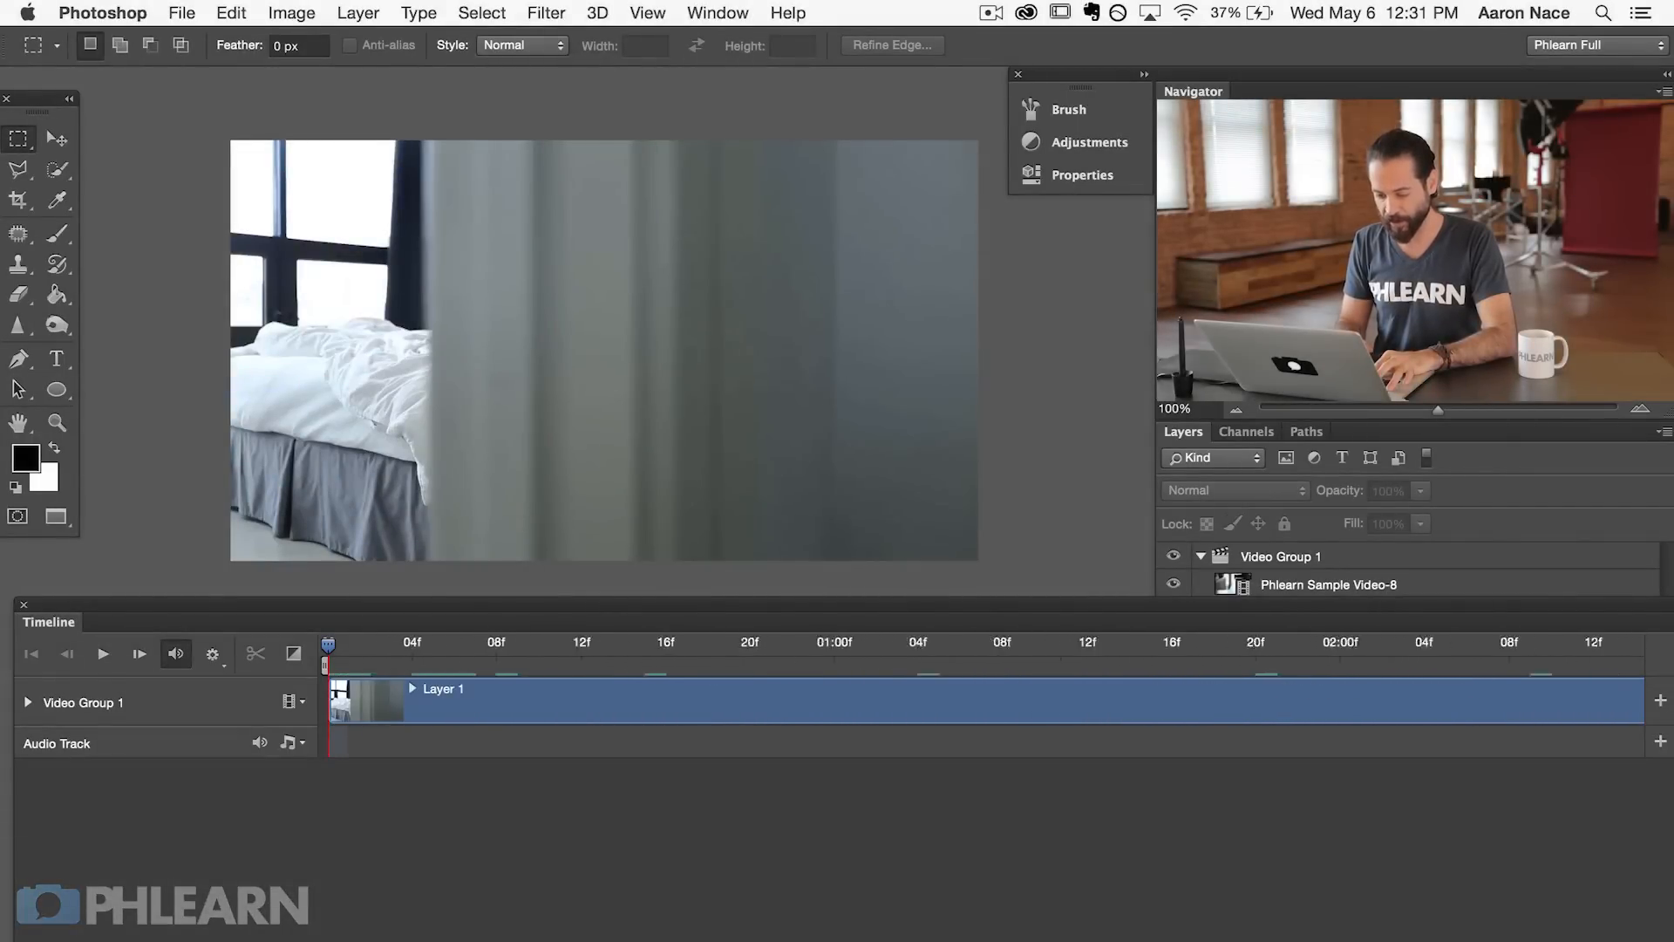
pyautogui.scroll(-5, 986, 700)
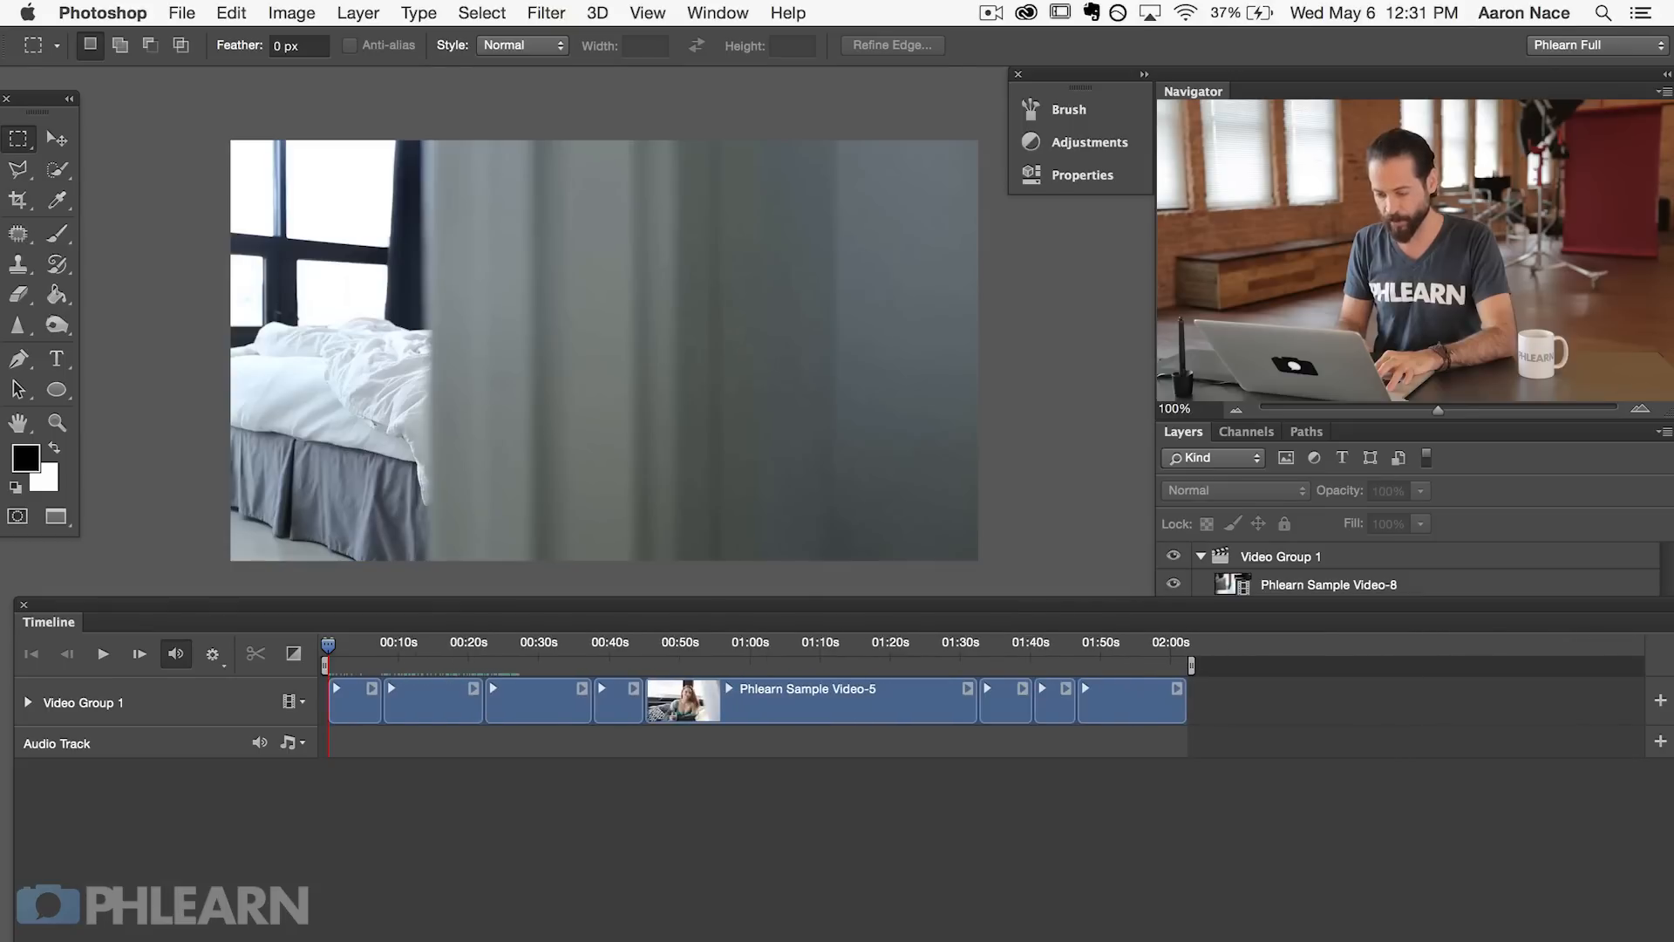
# Step: Select the first clip in the timeline and scrub through its opening seconds
pyautogui.moveTo(331, 654)
pyautogui.mouseDown()
pyautogui.moveTo(613, 652)
pyautogui.moveTo(336, 654)
pyautogui.mouseUp()
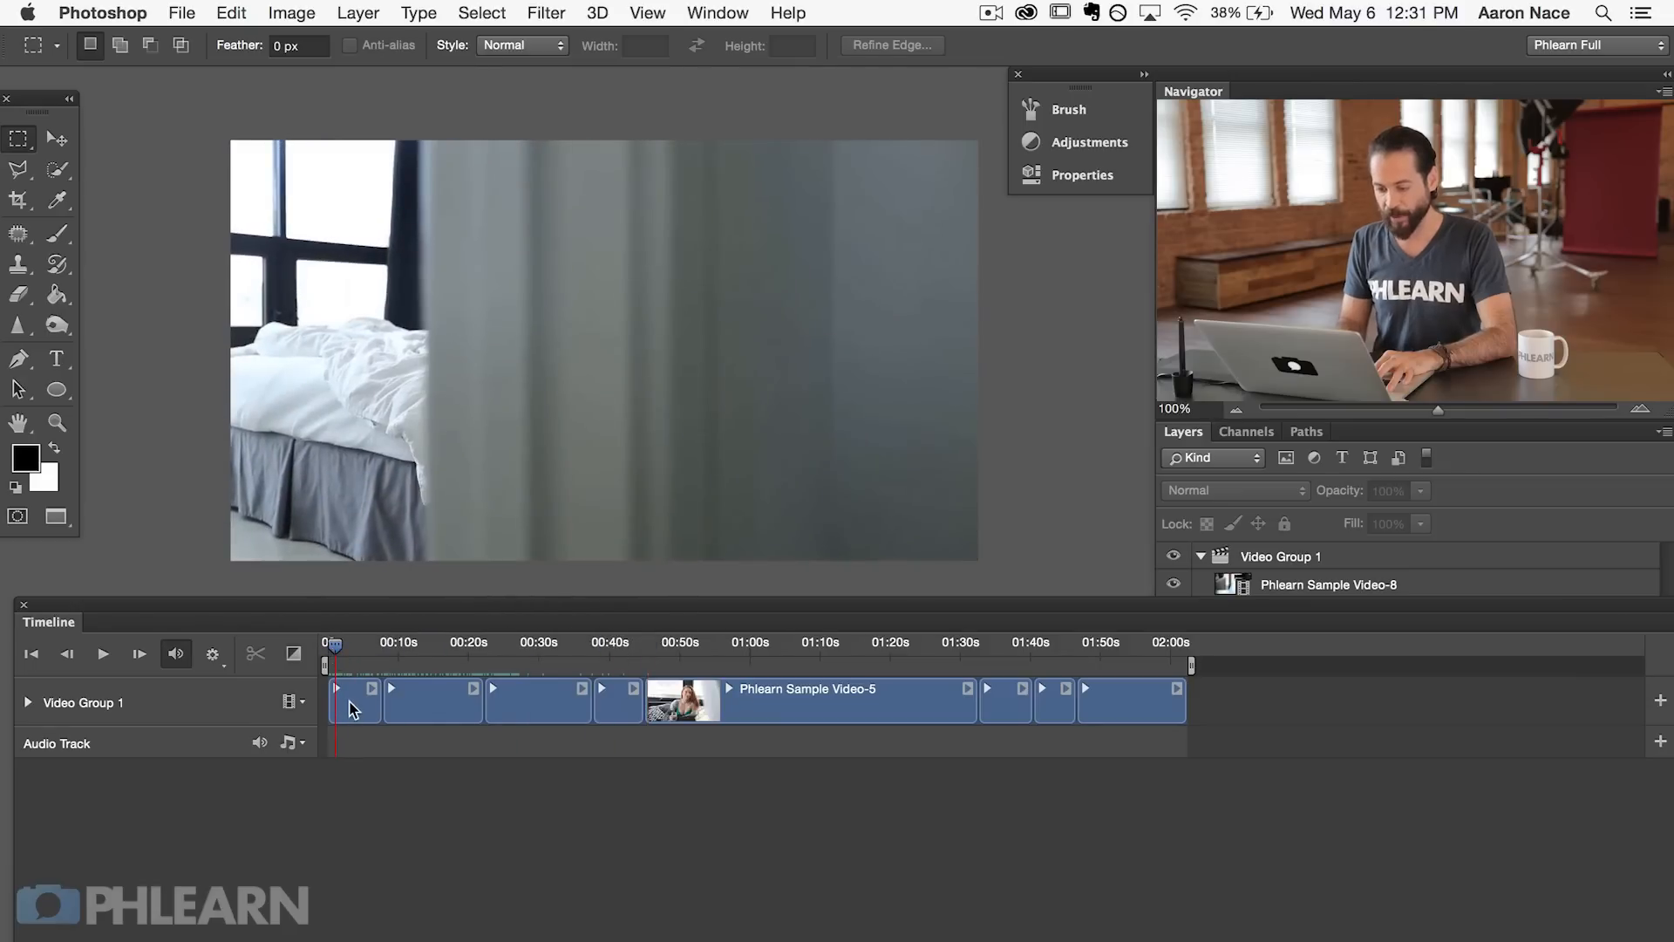
pyautogui.click(353, 708)
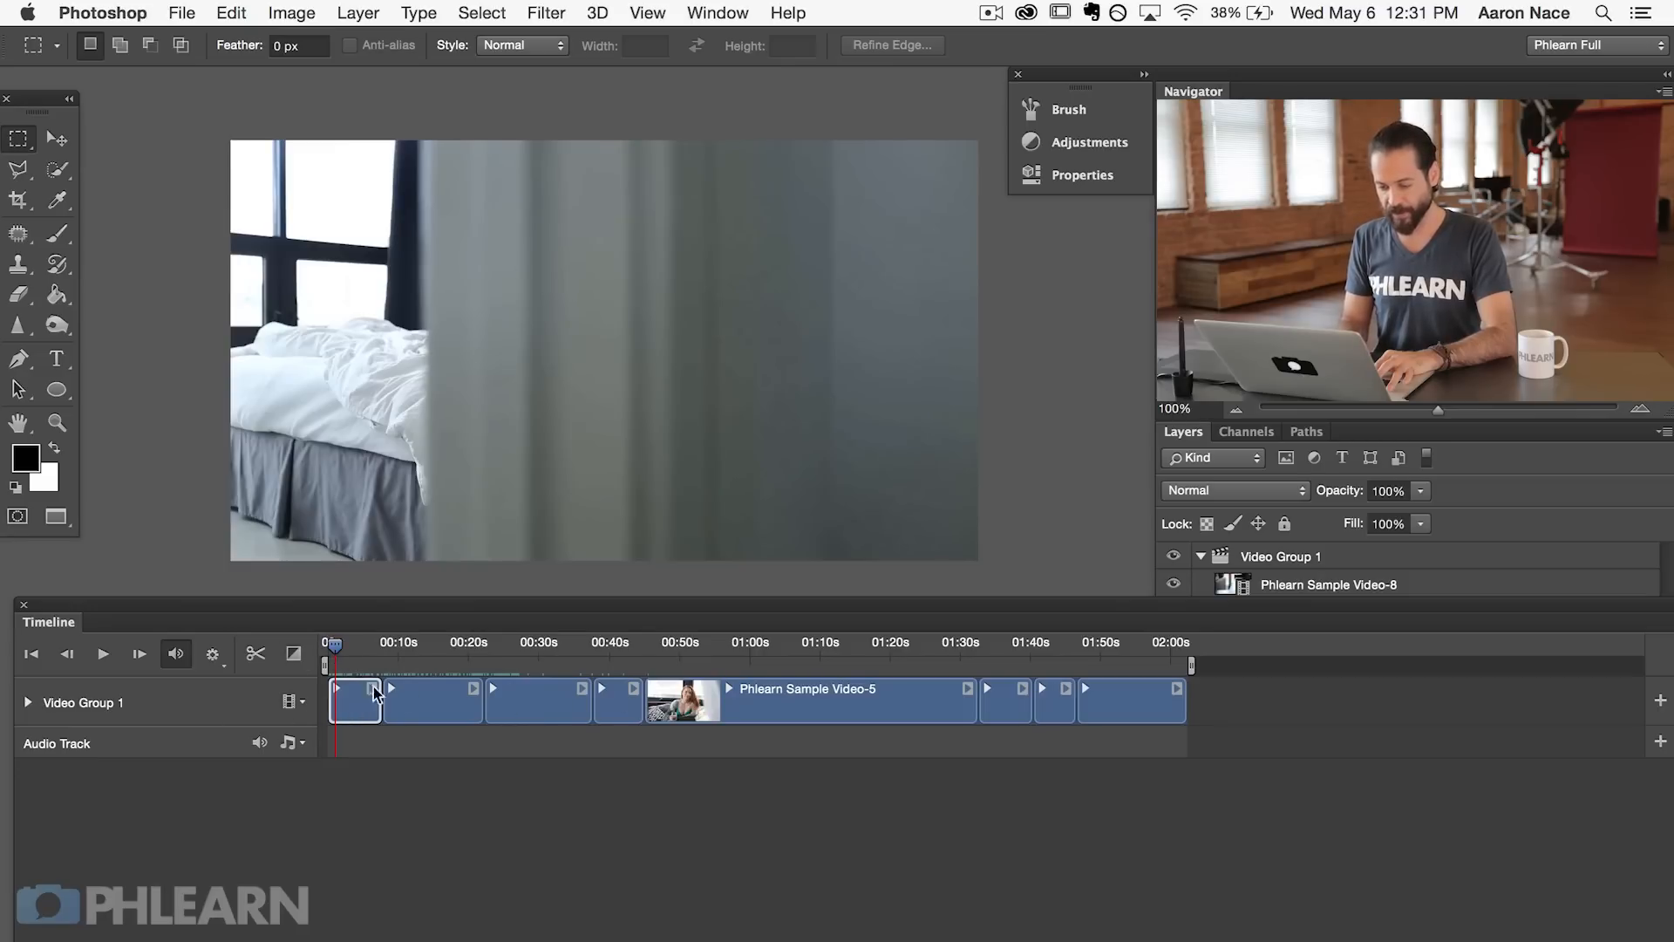
pyautogui.moveTo(337, 656)
pyautogui.mouseDown()
pyautogui.moveTo(521, 656)
pyautogui.moveTo(343, 655)
pyautogui.mouseUp()
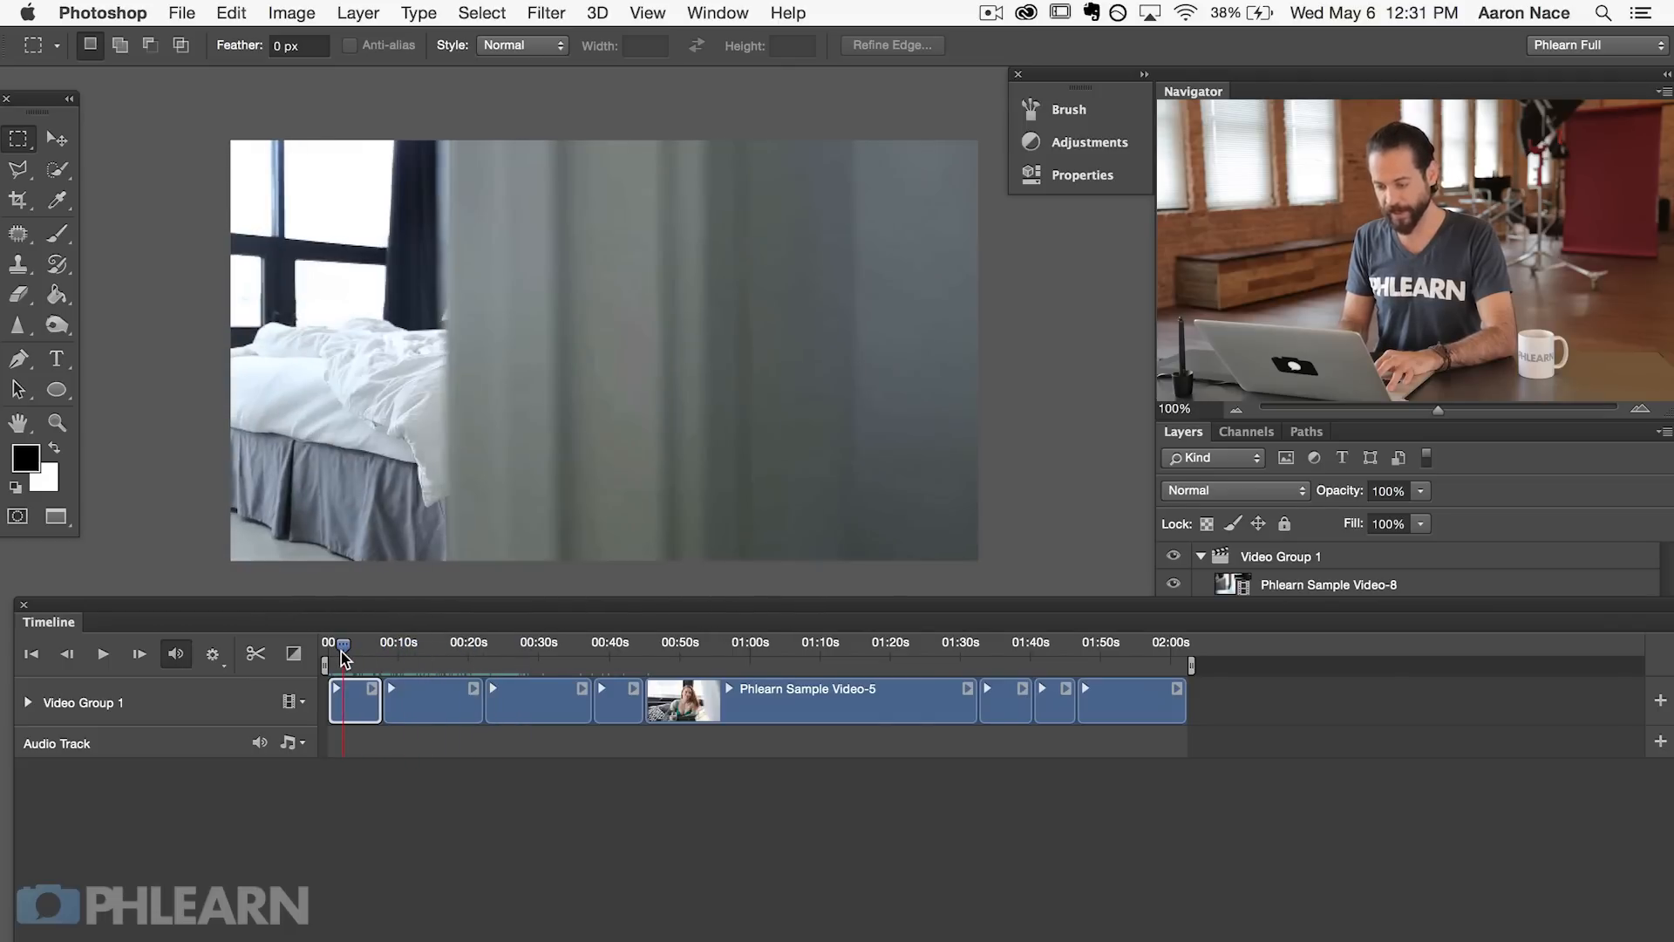
# Step: Select the layers from Phlearn Sample Video-2 up to Phlearn Sample Video-7 one by one to match each with its timeline clip
pyautogui.click(1509, 523)
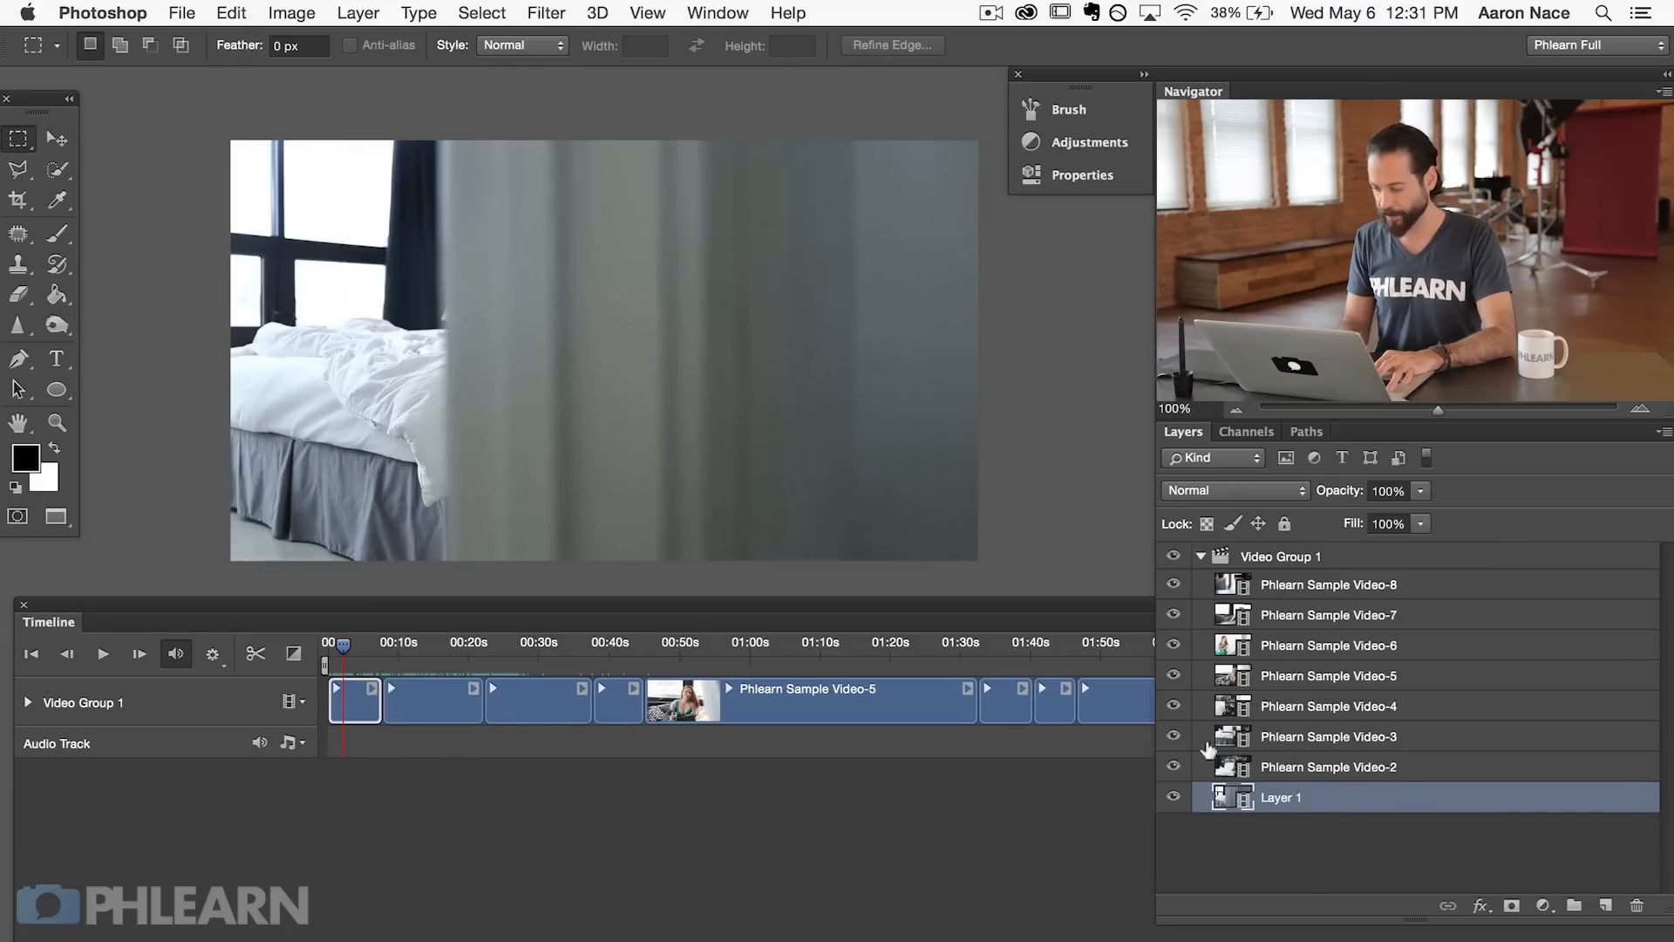
pyautogui.click(1407, 763)
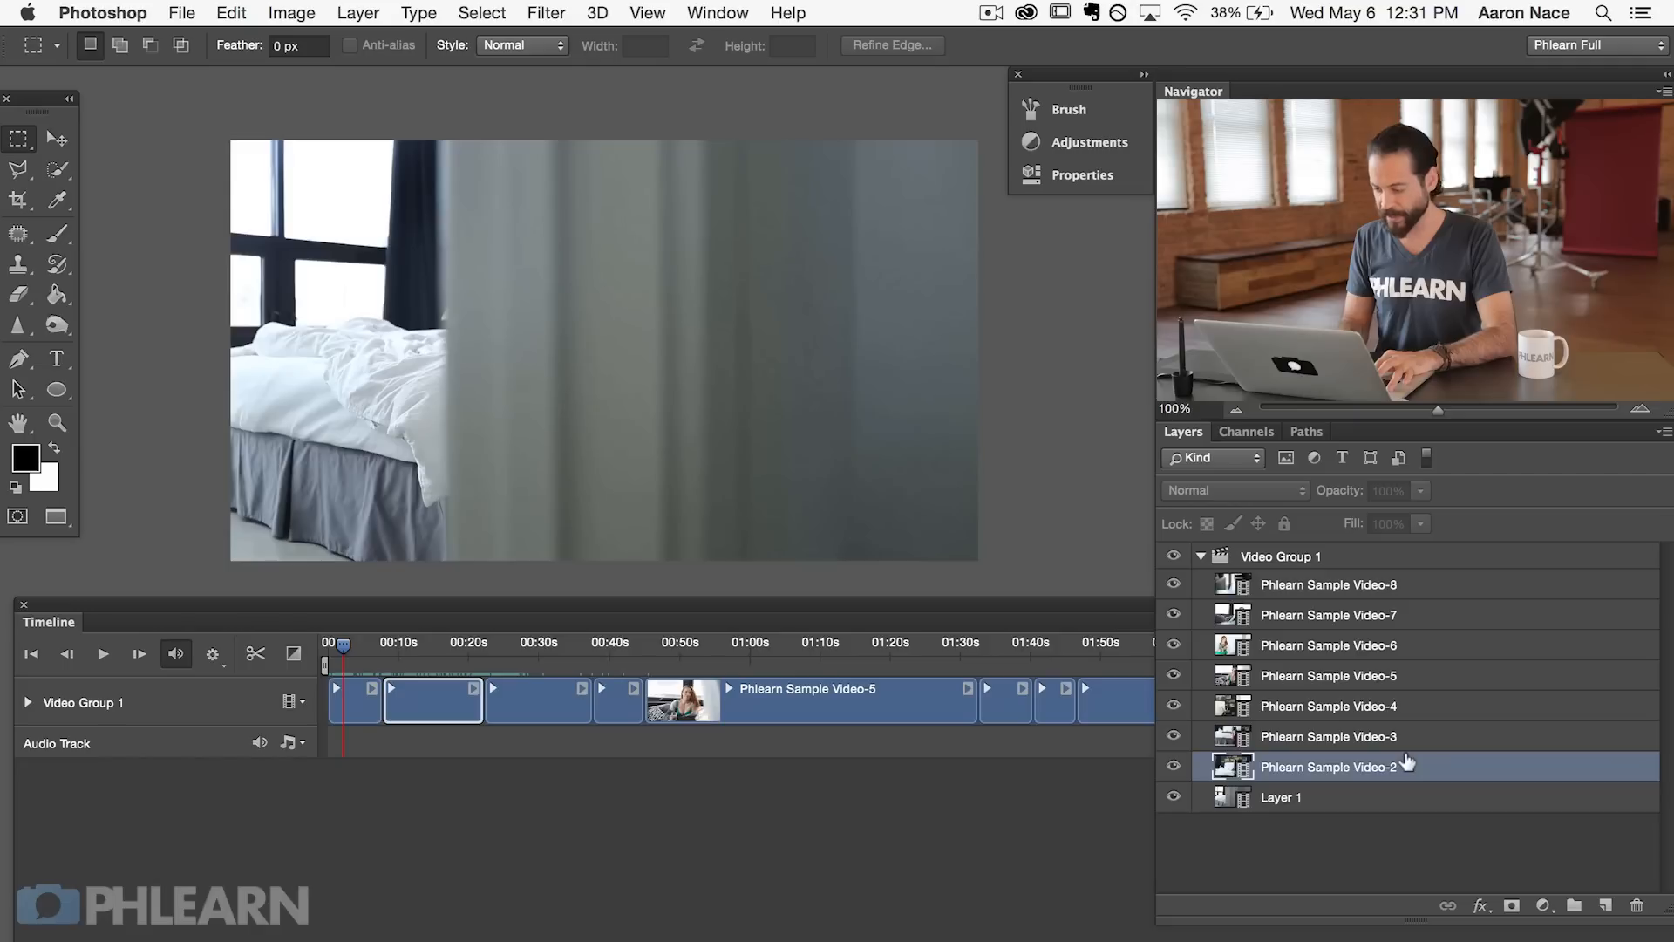
pyautogui.click(1406, 733)
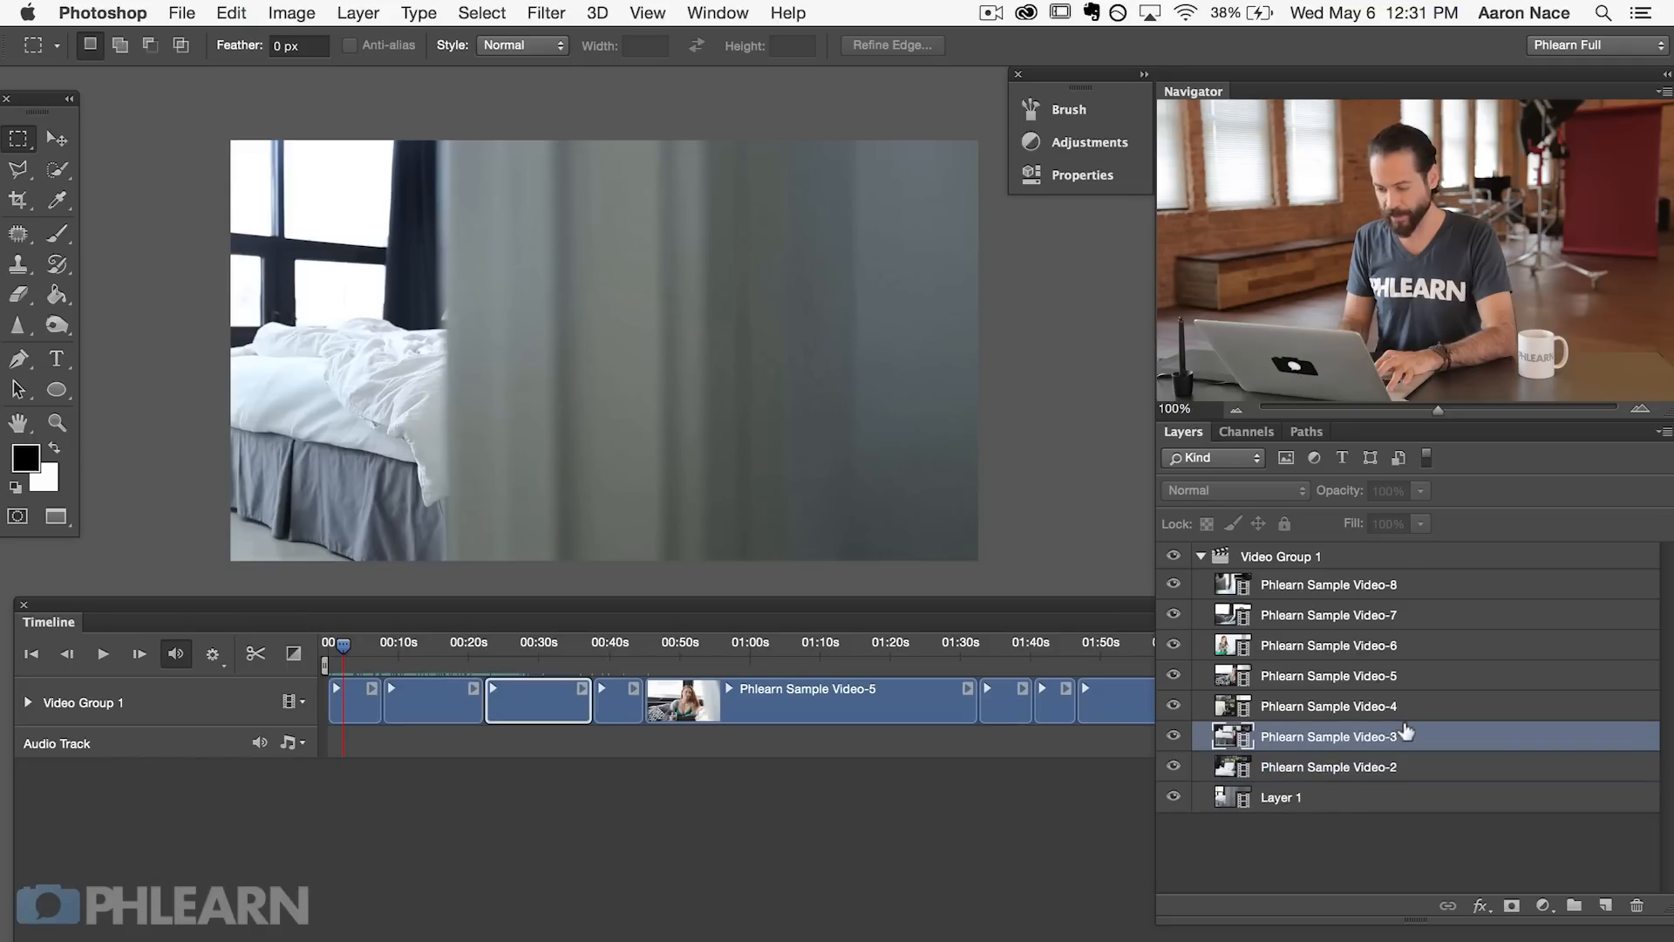
pyautogui.click(1318, 700)
pyautogui.click(1317, 676)
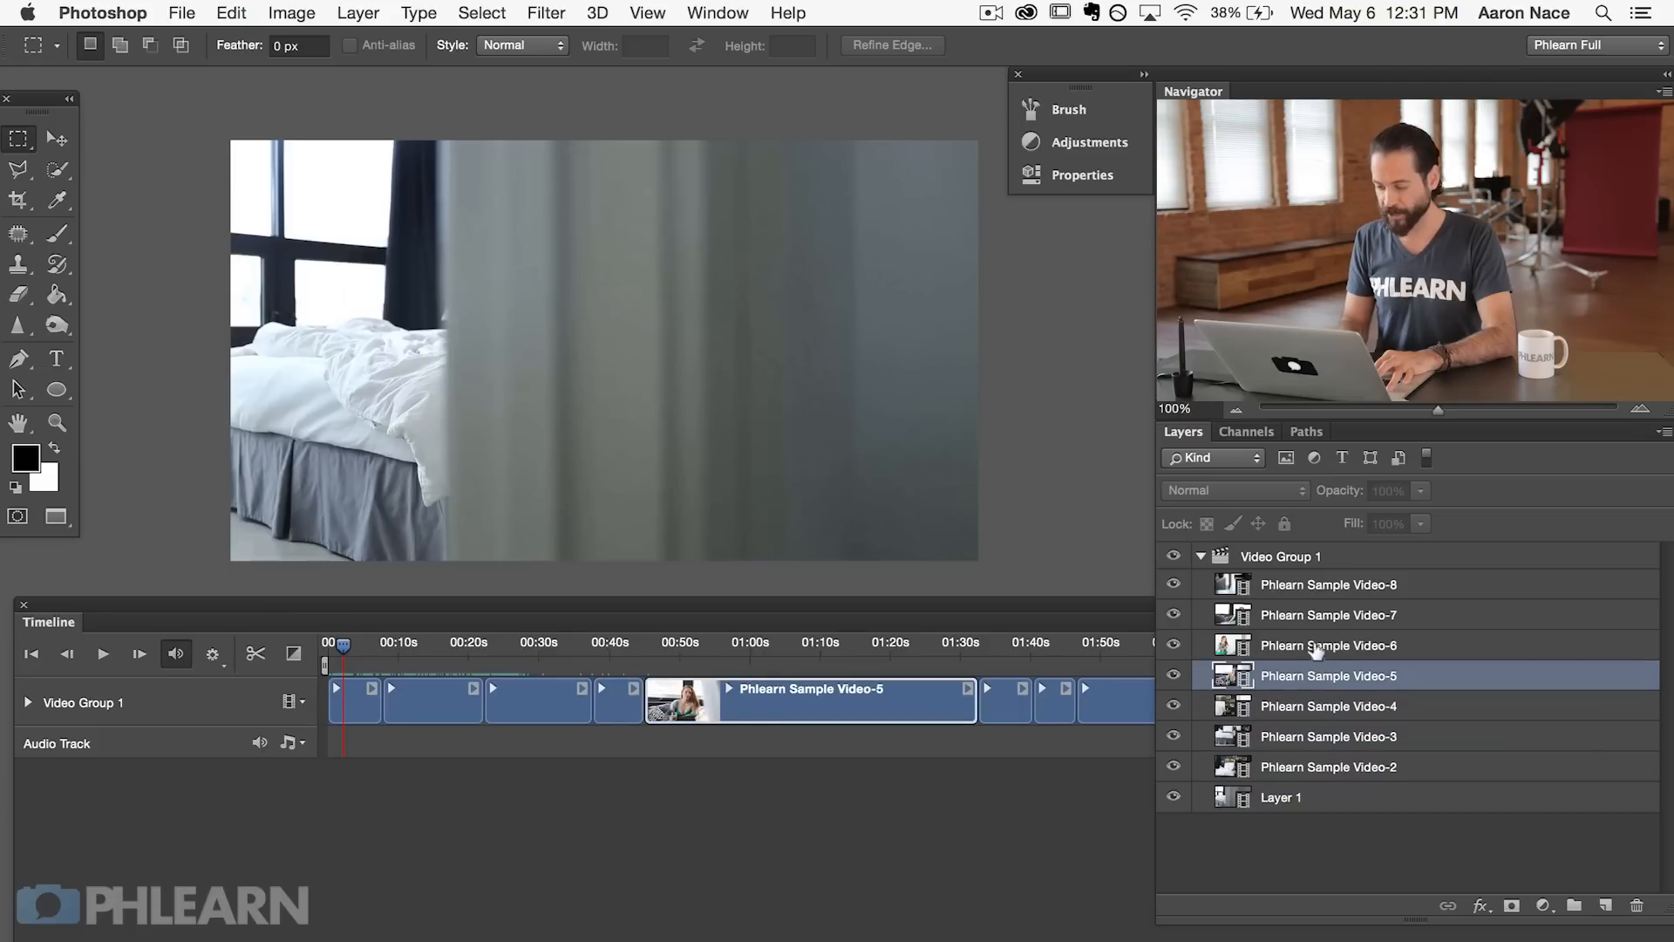
pyautogui.click(1316, 645)
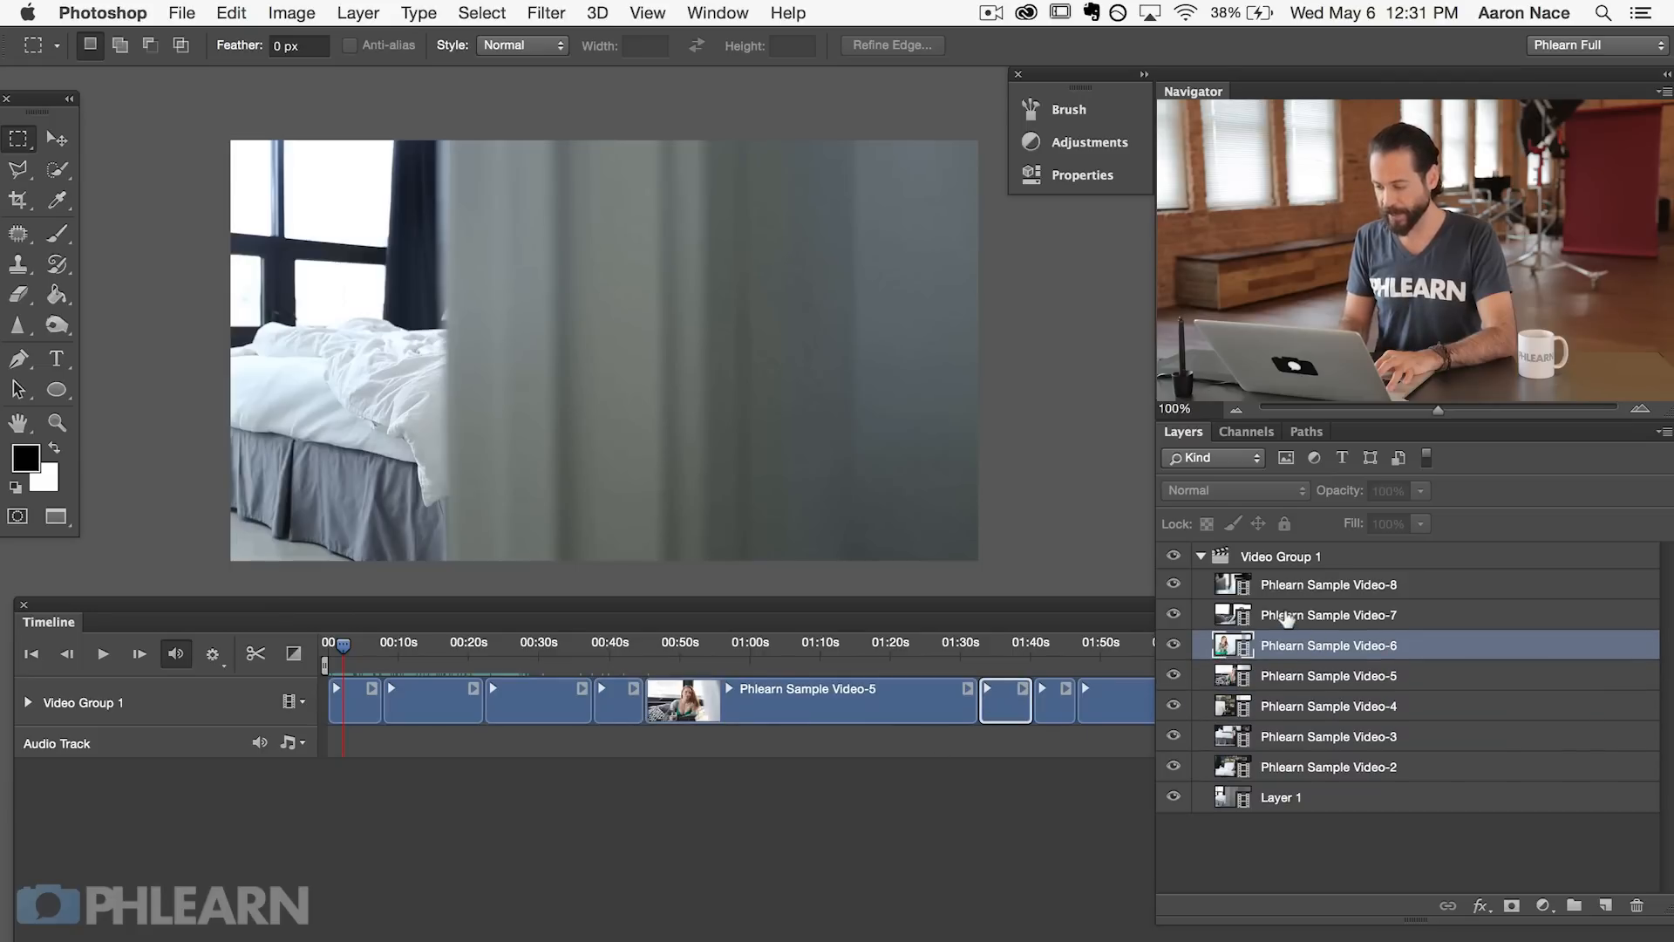
pyautogui.click(1287, 618)
# Step: Move Layer 1 above Phlearn Sample Video-2, scrub to preview the new order, and move it above Phlearn Sample Video-3
pyautogui.click(1312, 762)
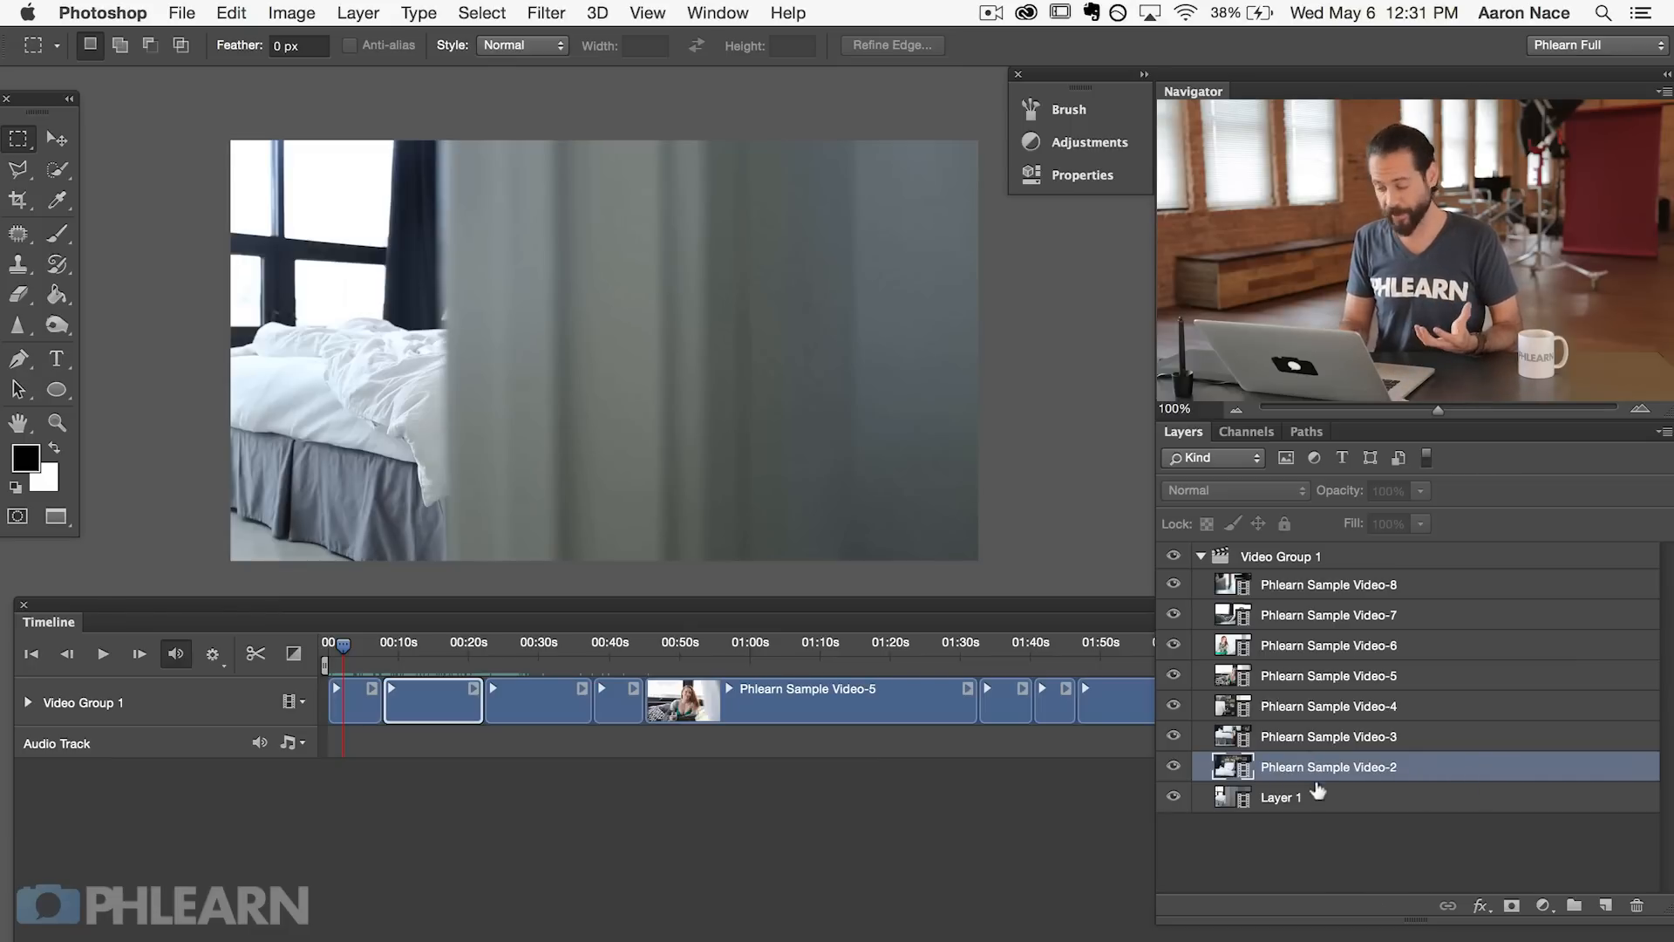
pyautogui.click(1289, 799)
pyautogui.moveTo(1326, 798); pyautogui.dragTo(1326, 755)
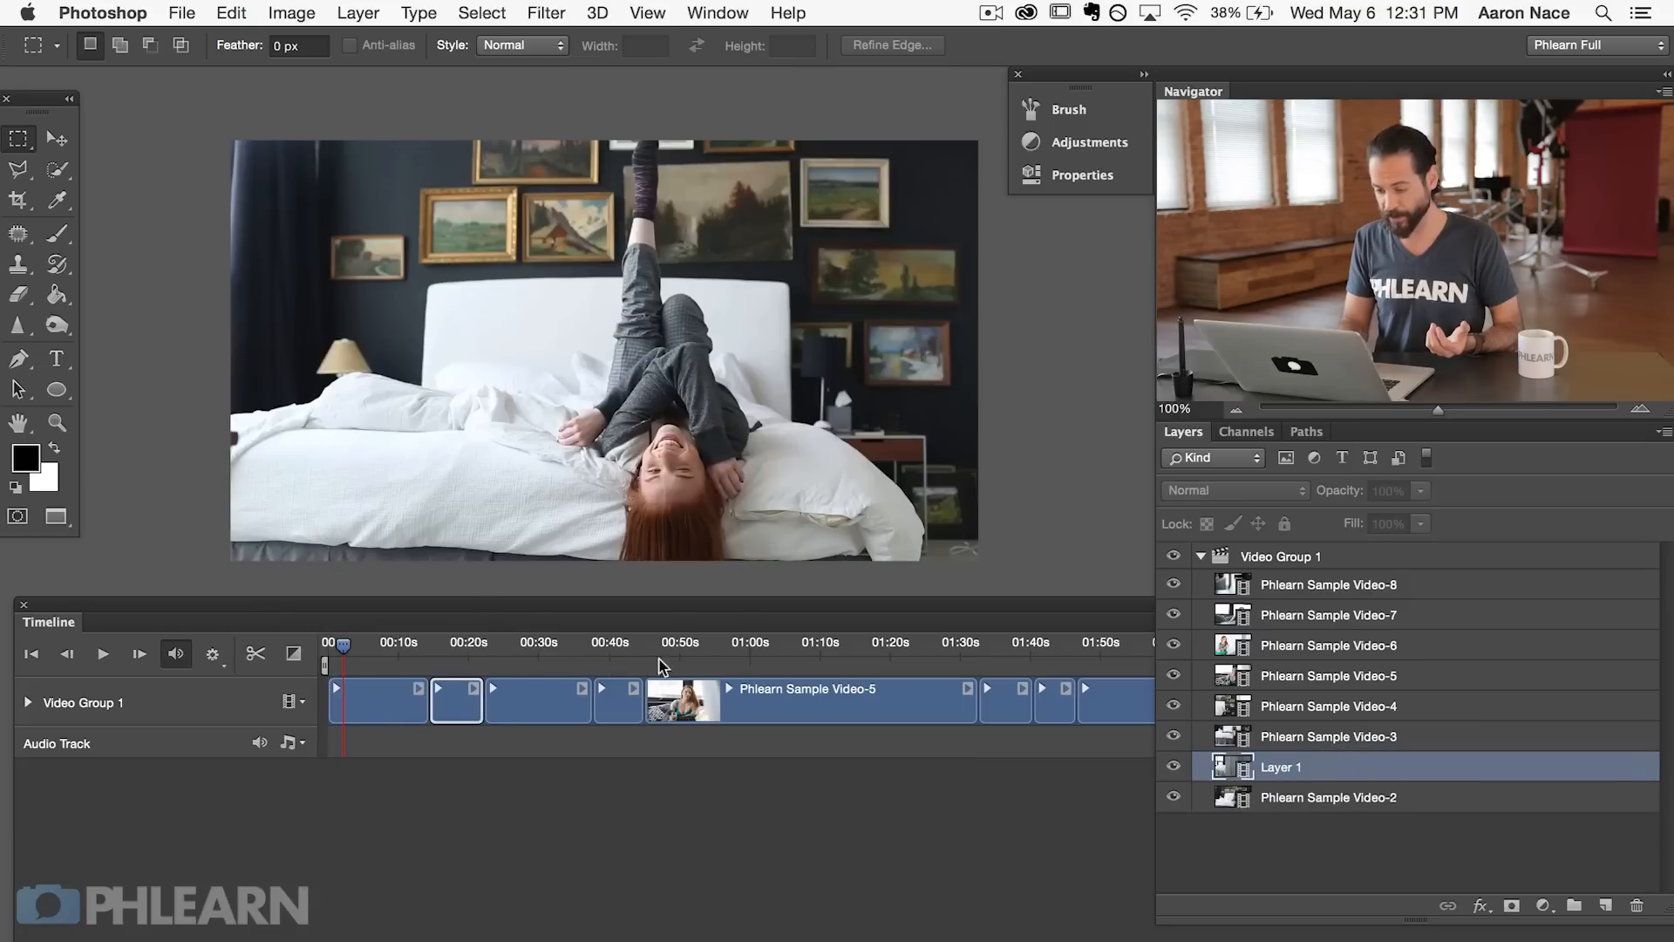
pyautogui.moveTo(343, 645); pyautogui.dragTo(462, 649)
pyautogui.click(1530, 510)
pyautogui.moveTo(1288, 767); pyautogui.dragTo(1289, 737)
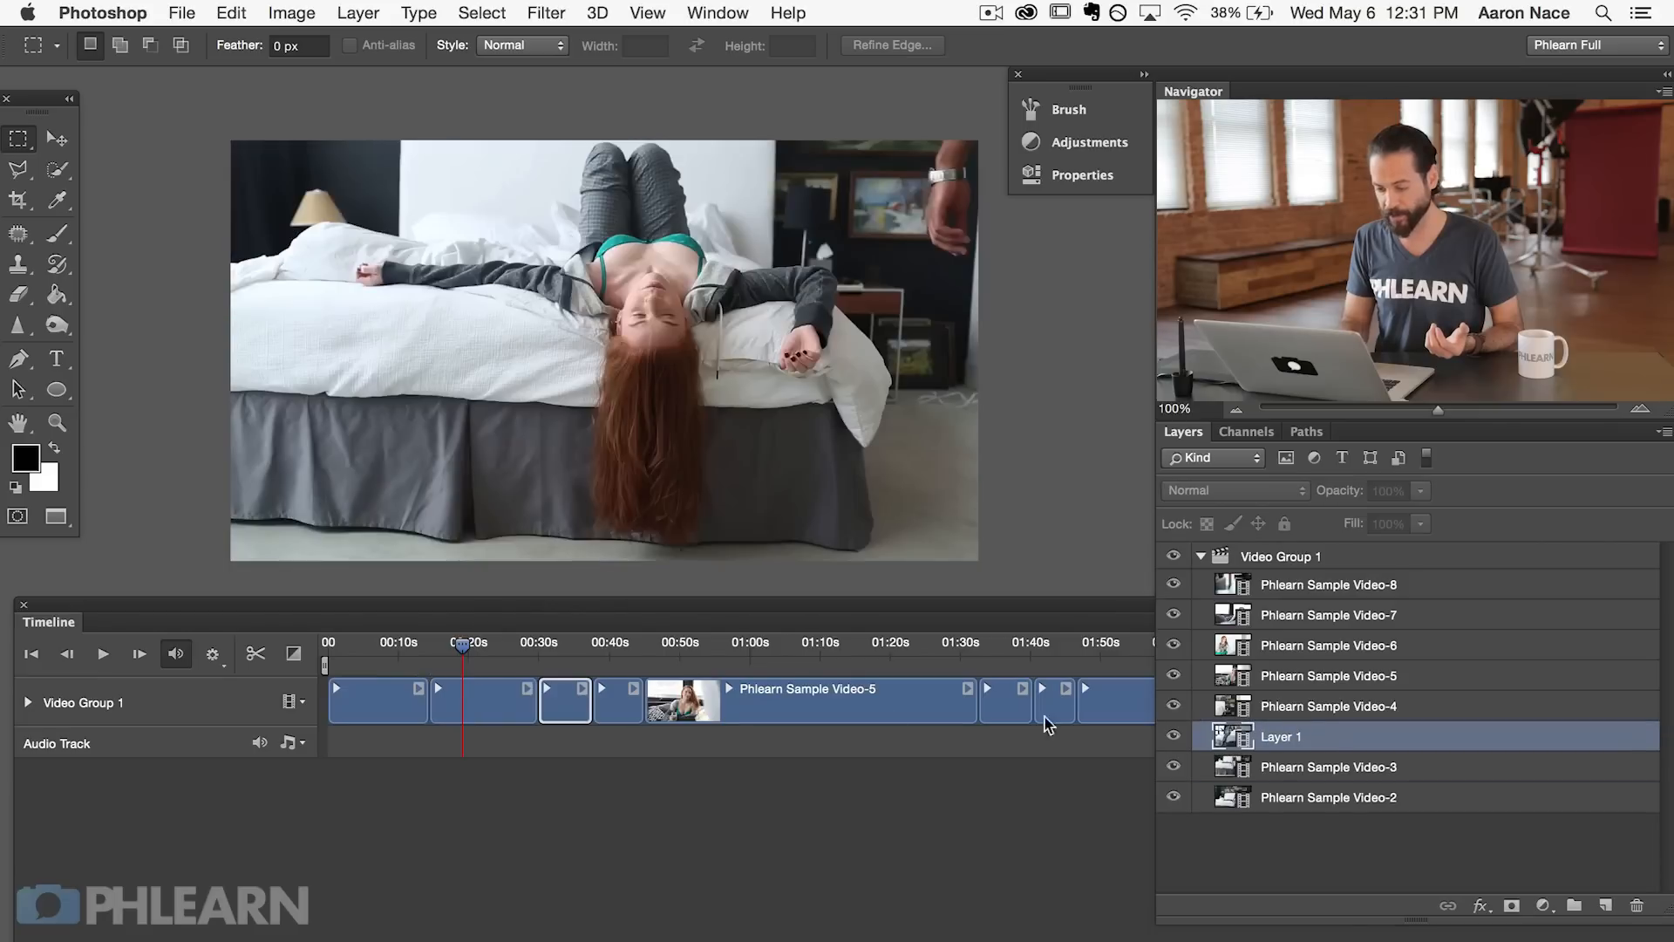
# Step: Preview the Layer 1 clip in its third position and move it back to the start of the timeline, before Phlearn Sample Video-2
pyautogui.moveTo(491, 645); pyautogui.dragTo(576, 649)
pyautogui.click(556, 719)
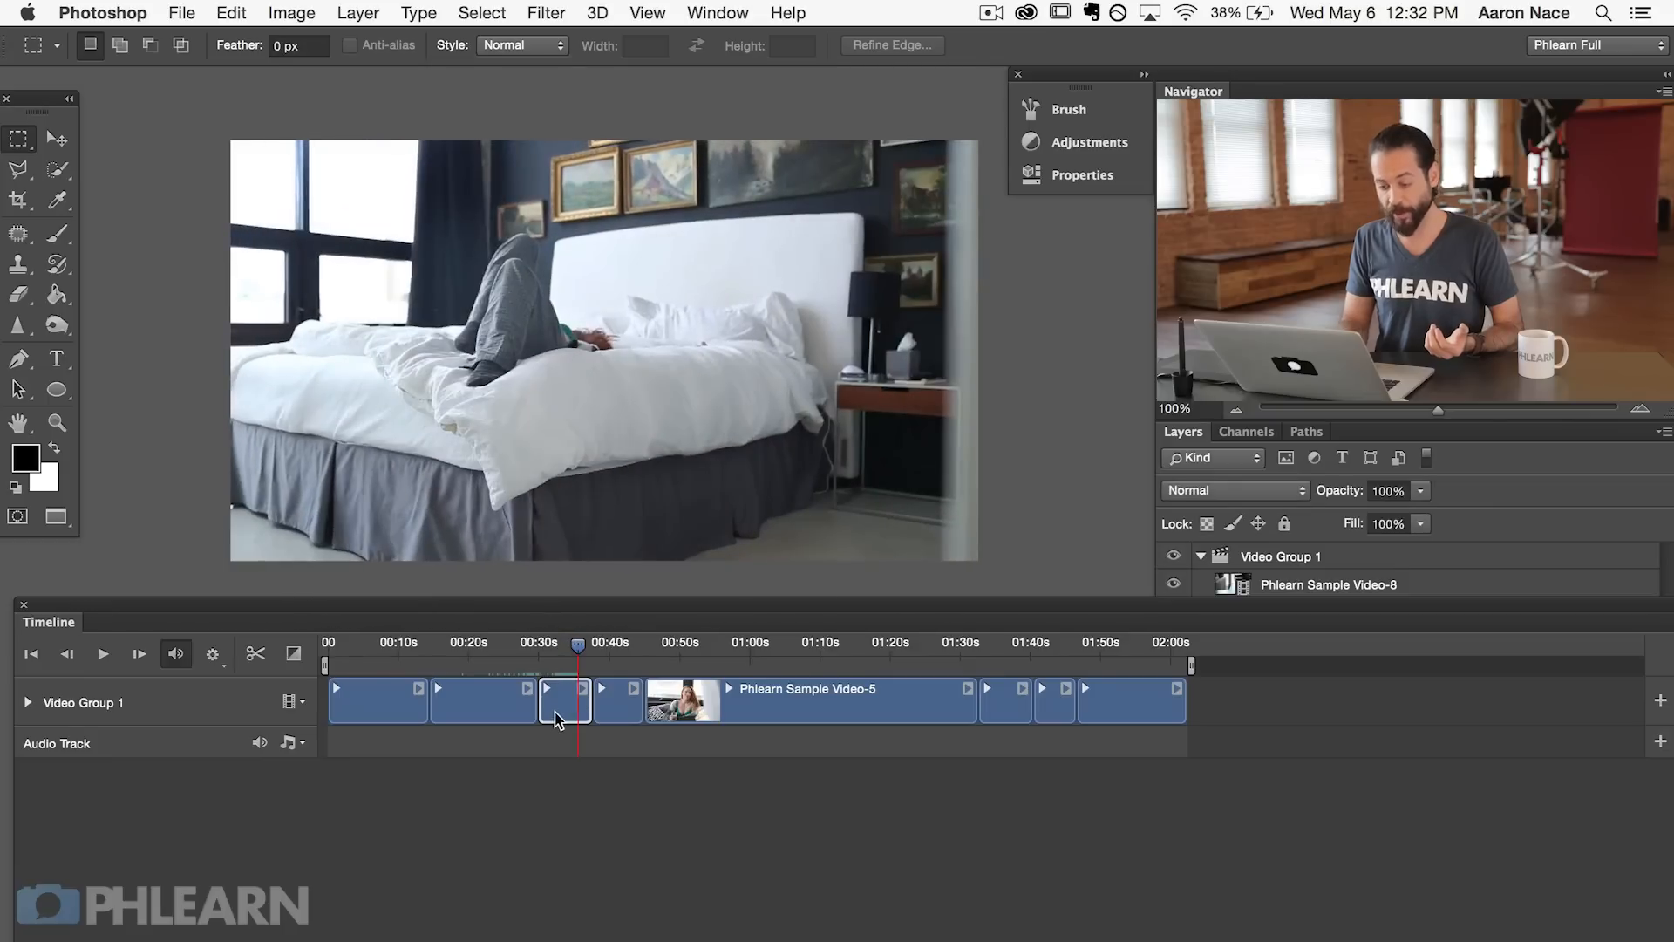
pyautogui.moveTo(555, 719); pyautogui.dragTo(425, 706)
pyautogui.moveTo(323, 700); pyautogui.dragTo(318, 698)
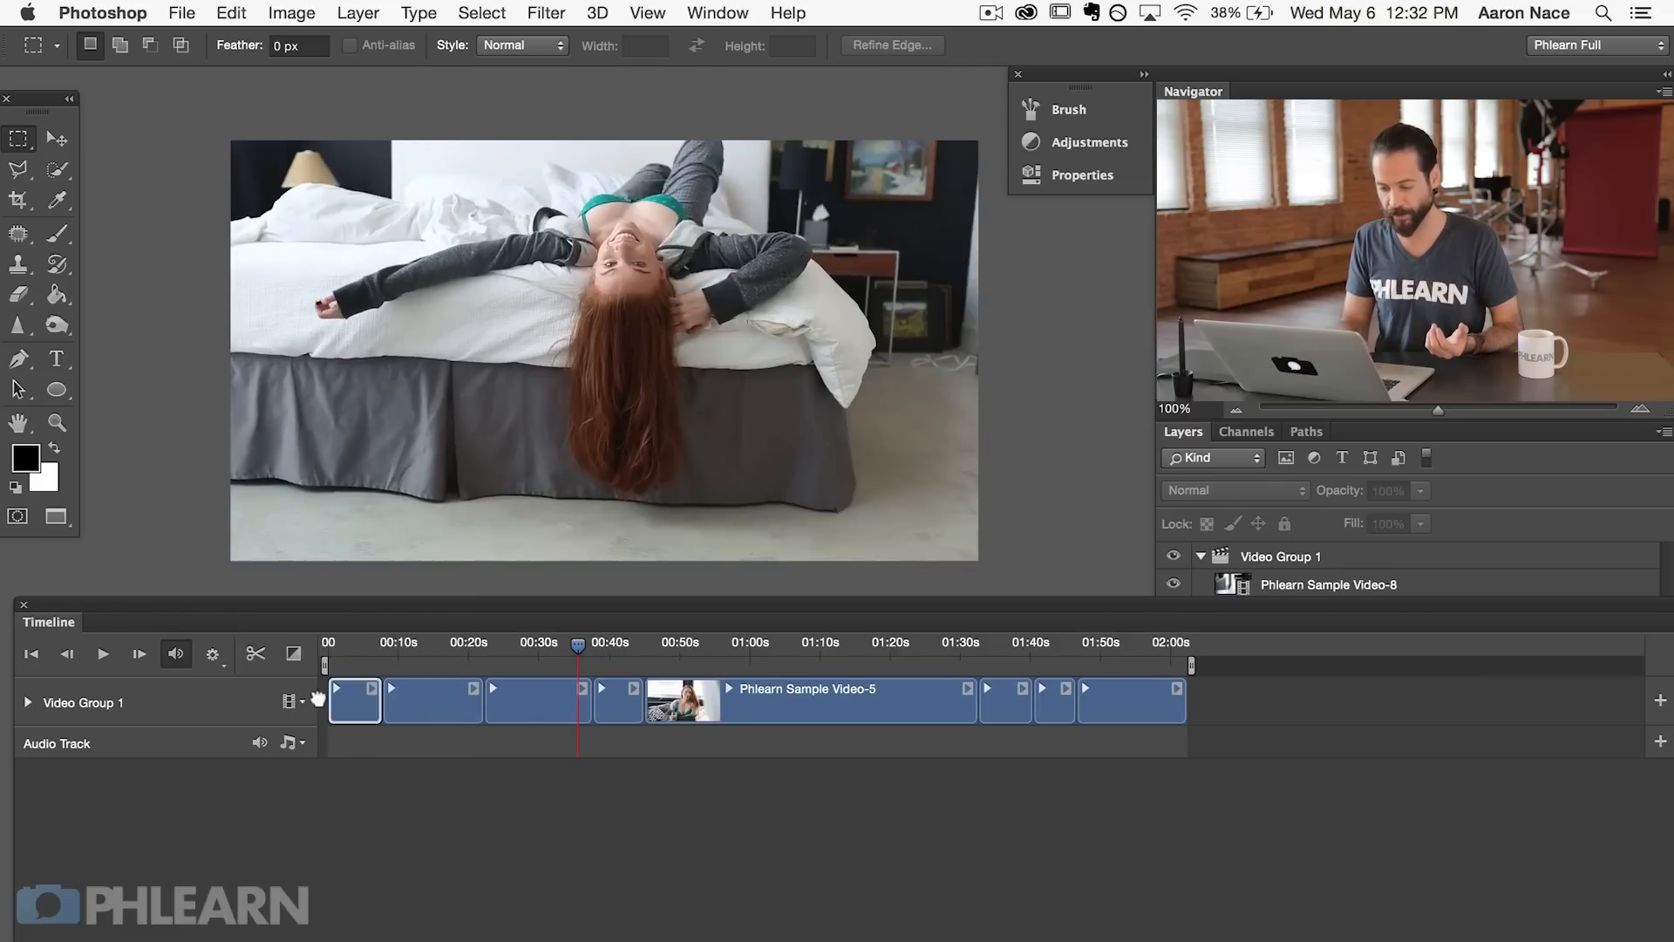
# Step: Scrub across the timeline to preview Phlearn Sample Video-2, the end of Layer 1 and the middle of Phlearn Sample Video-5
pyautogui.moveTo(390, 656); pyautogui.dragTo(438, 655)
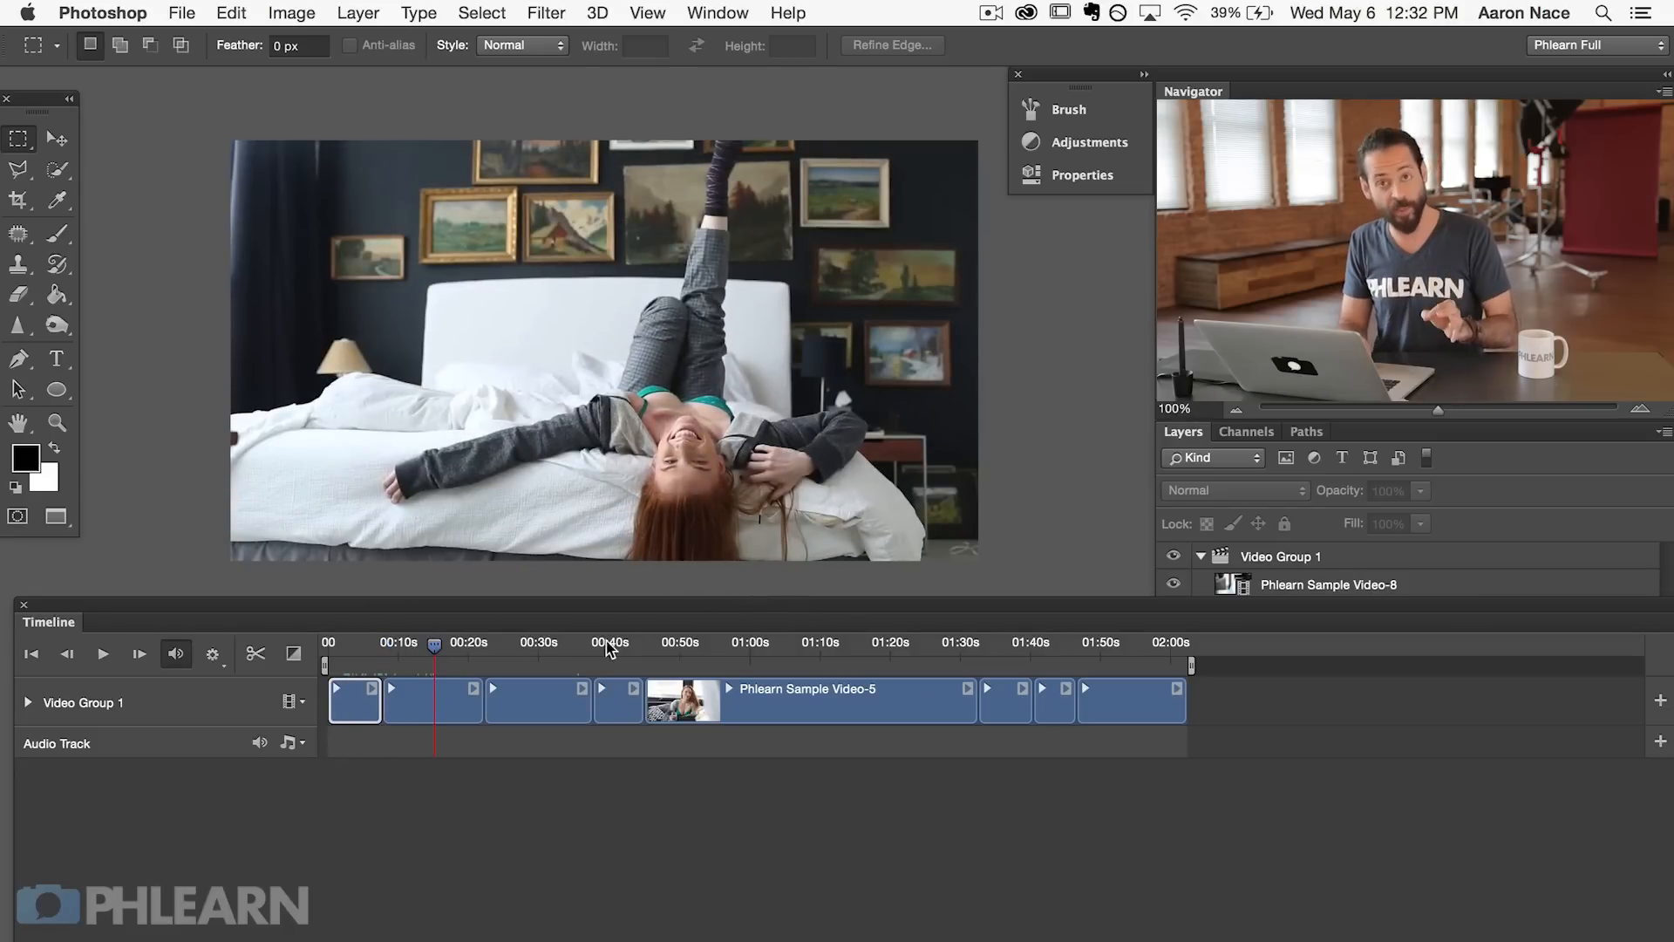
pyautogui.click(1354, 562)
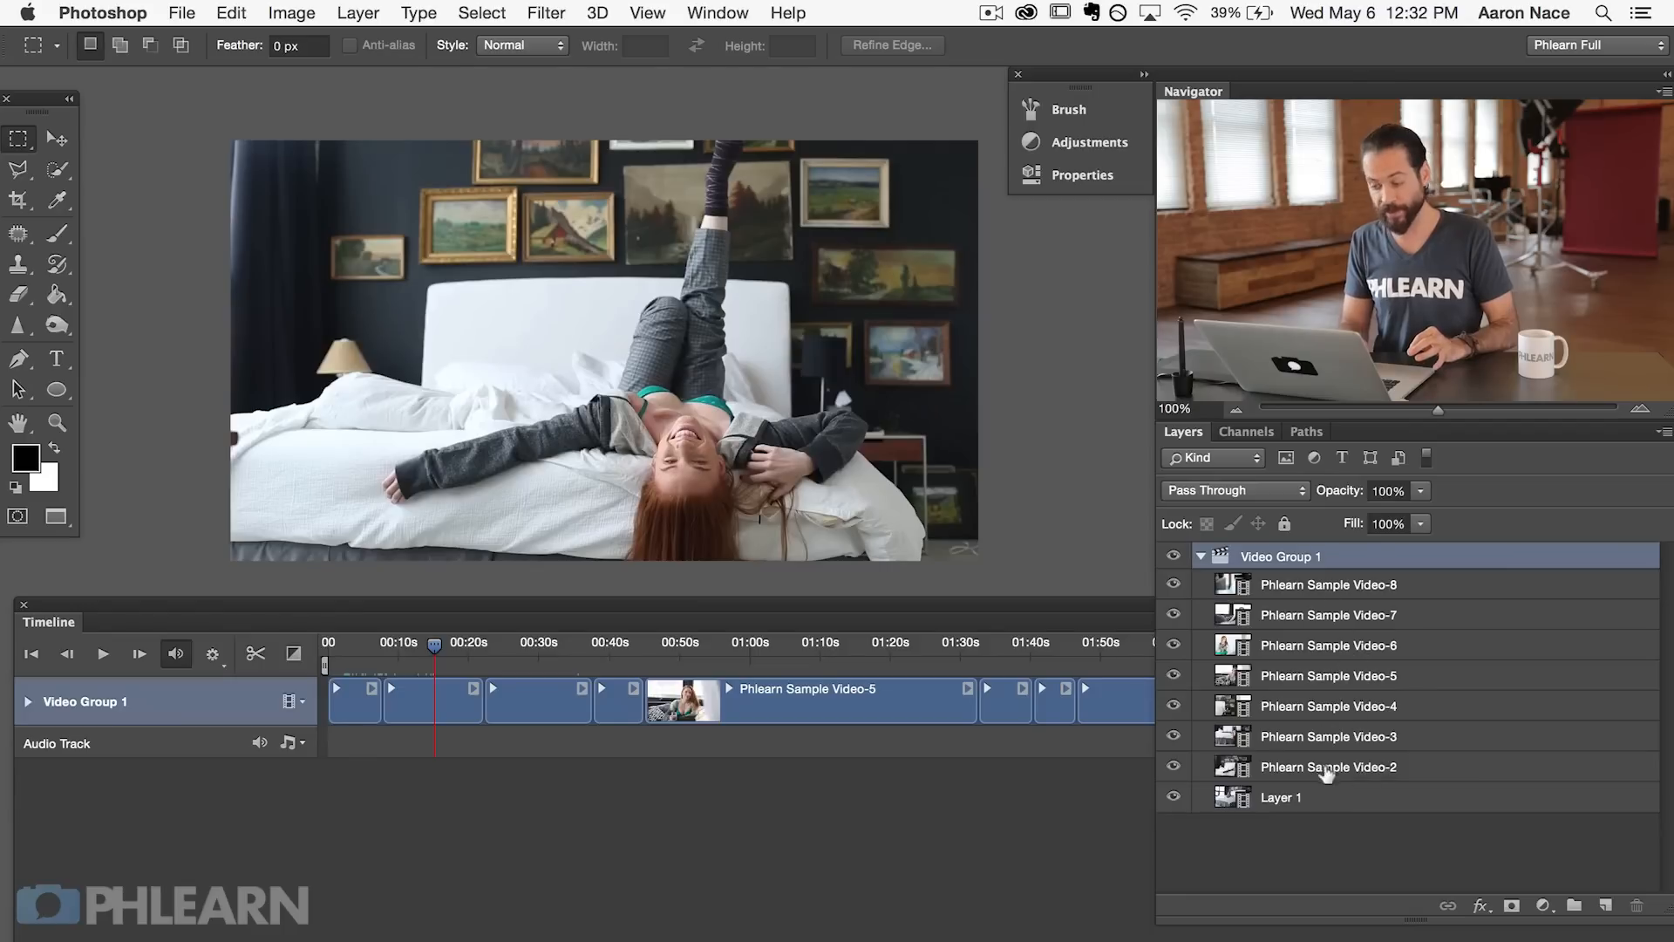
pyautogui.click(730, 865)
pyautogui.moveTo(422, 656); pyautogui.dragTo(372, 654)
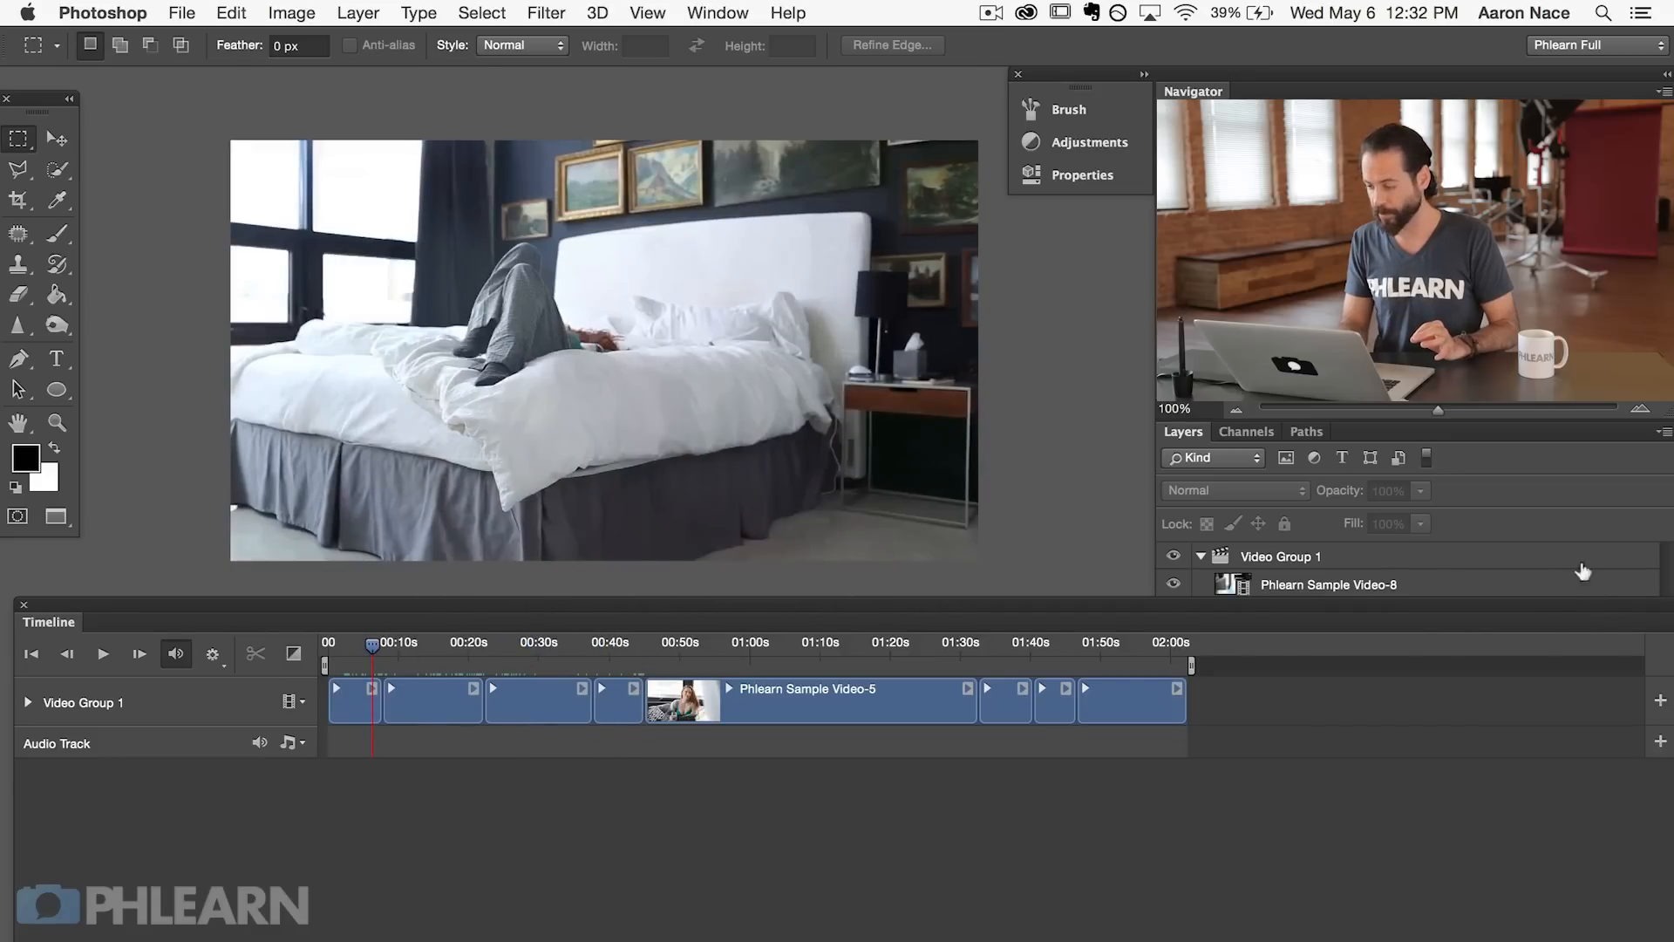
pyautogui.click(1592, 587)
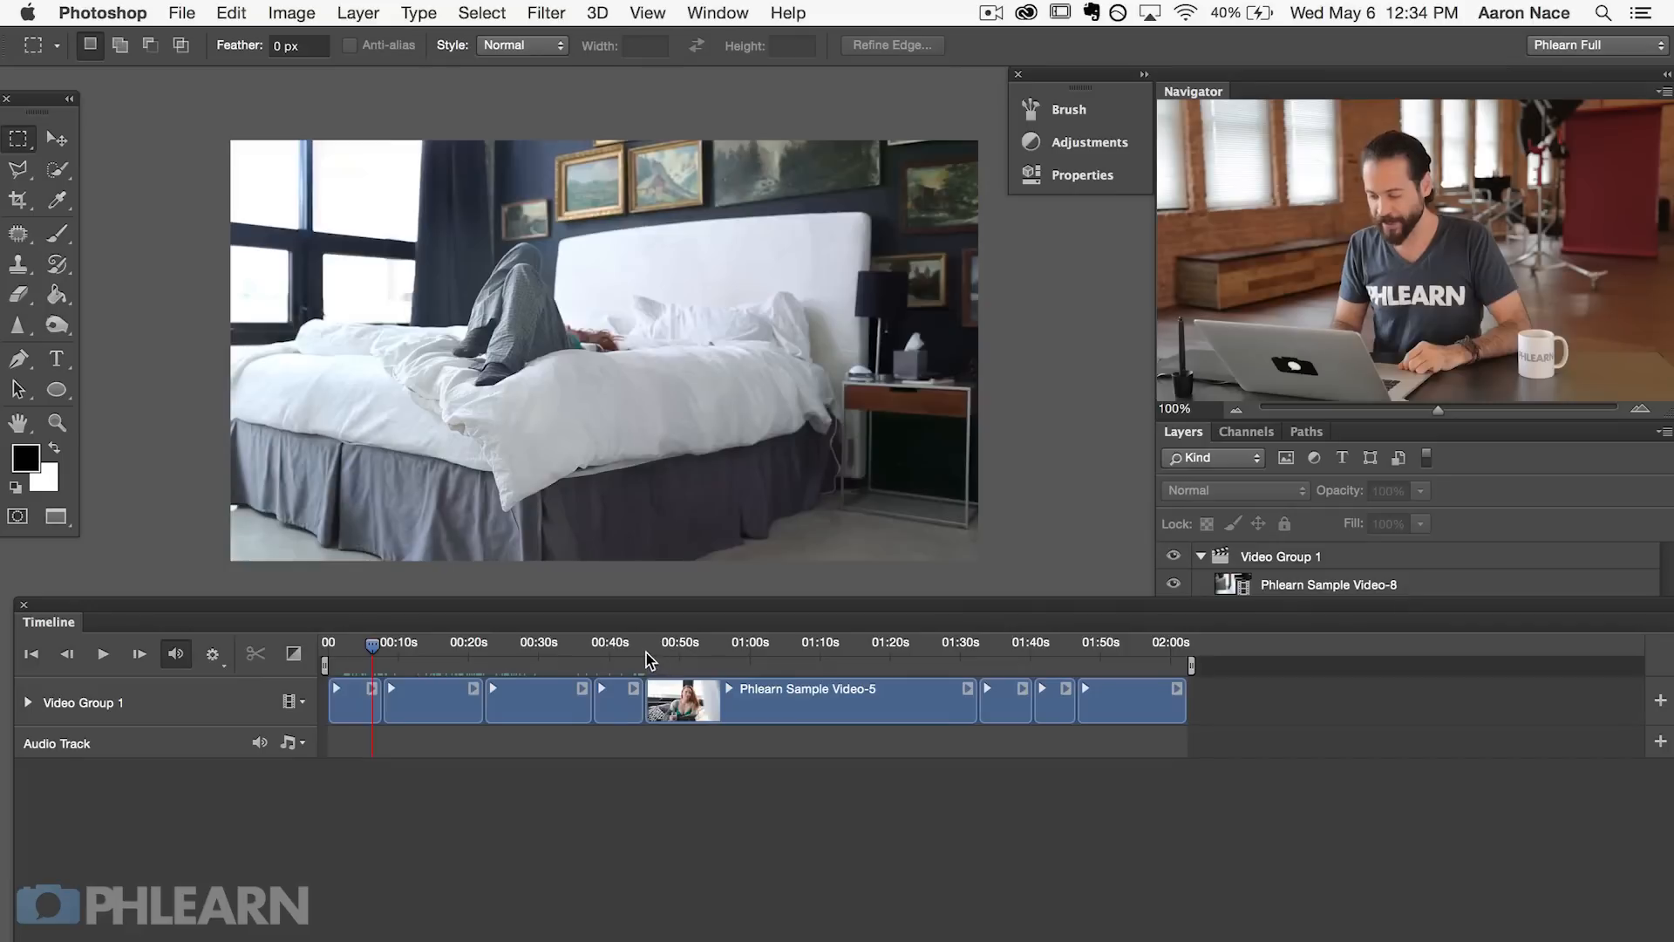
pyautogui.moveTo(646, 652); pyautogui.dragTo(810, 689)
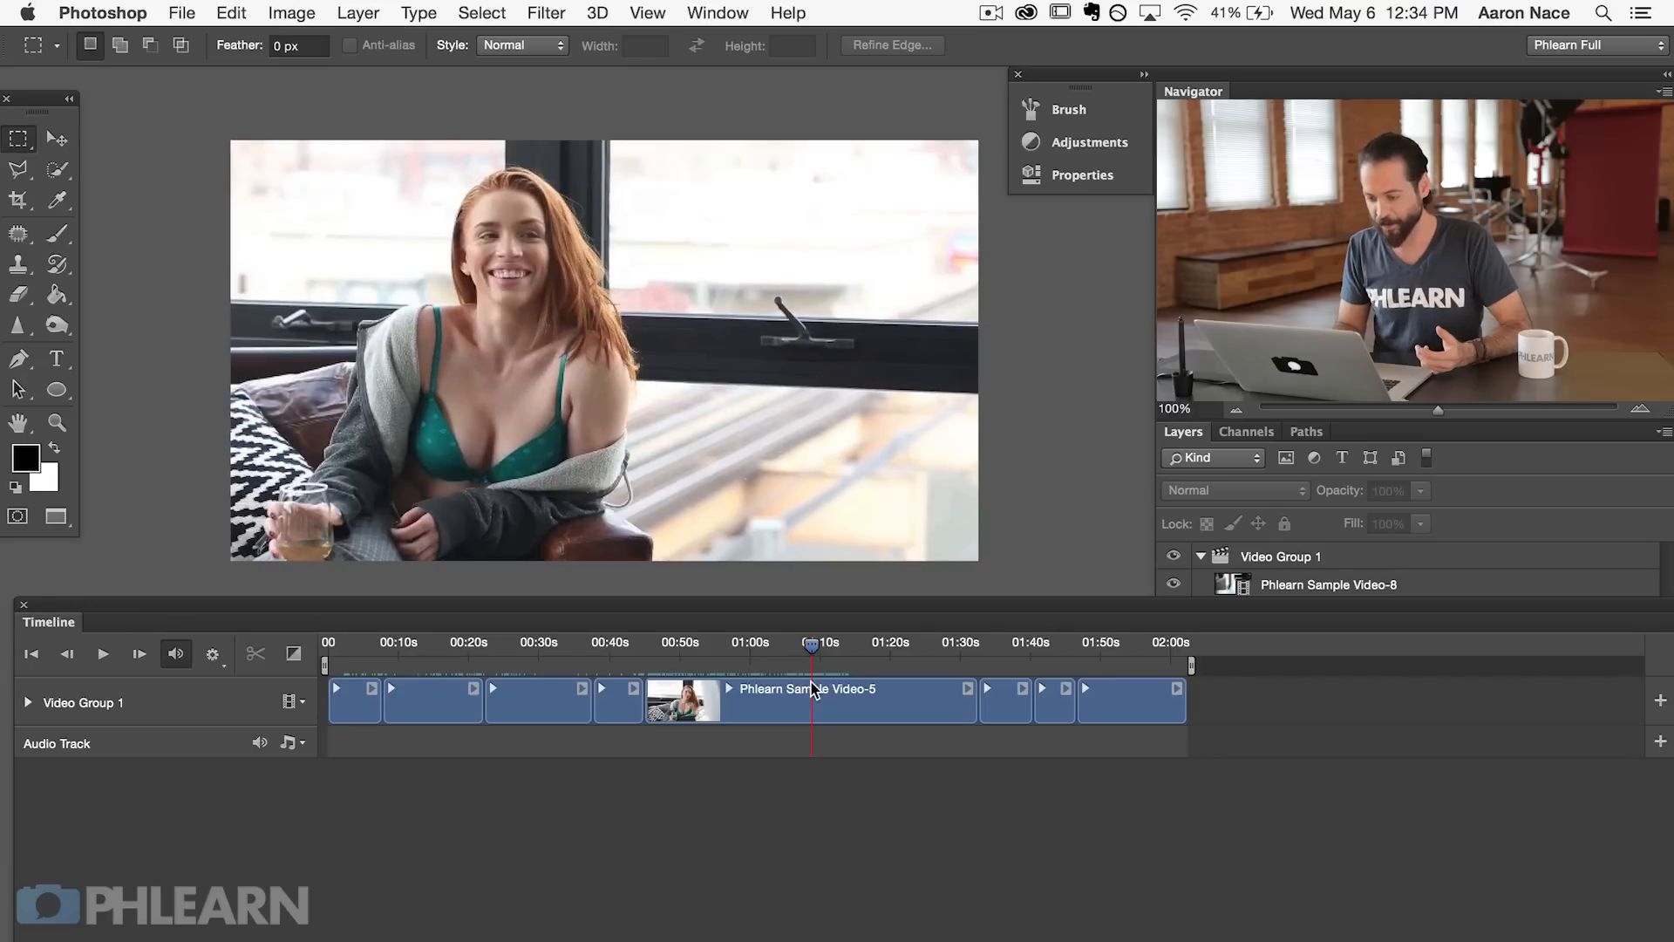
# Step: Scrub to about 90 seconds near the end of Phlearn Sample Video-5 and play across the cut into Phlearn Sample Video-6
pyautogui.scroll(3, 981, 697)
pyautogui.scroll(-1, 981, 697)
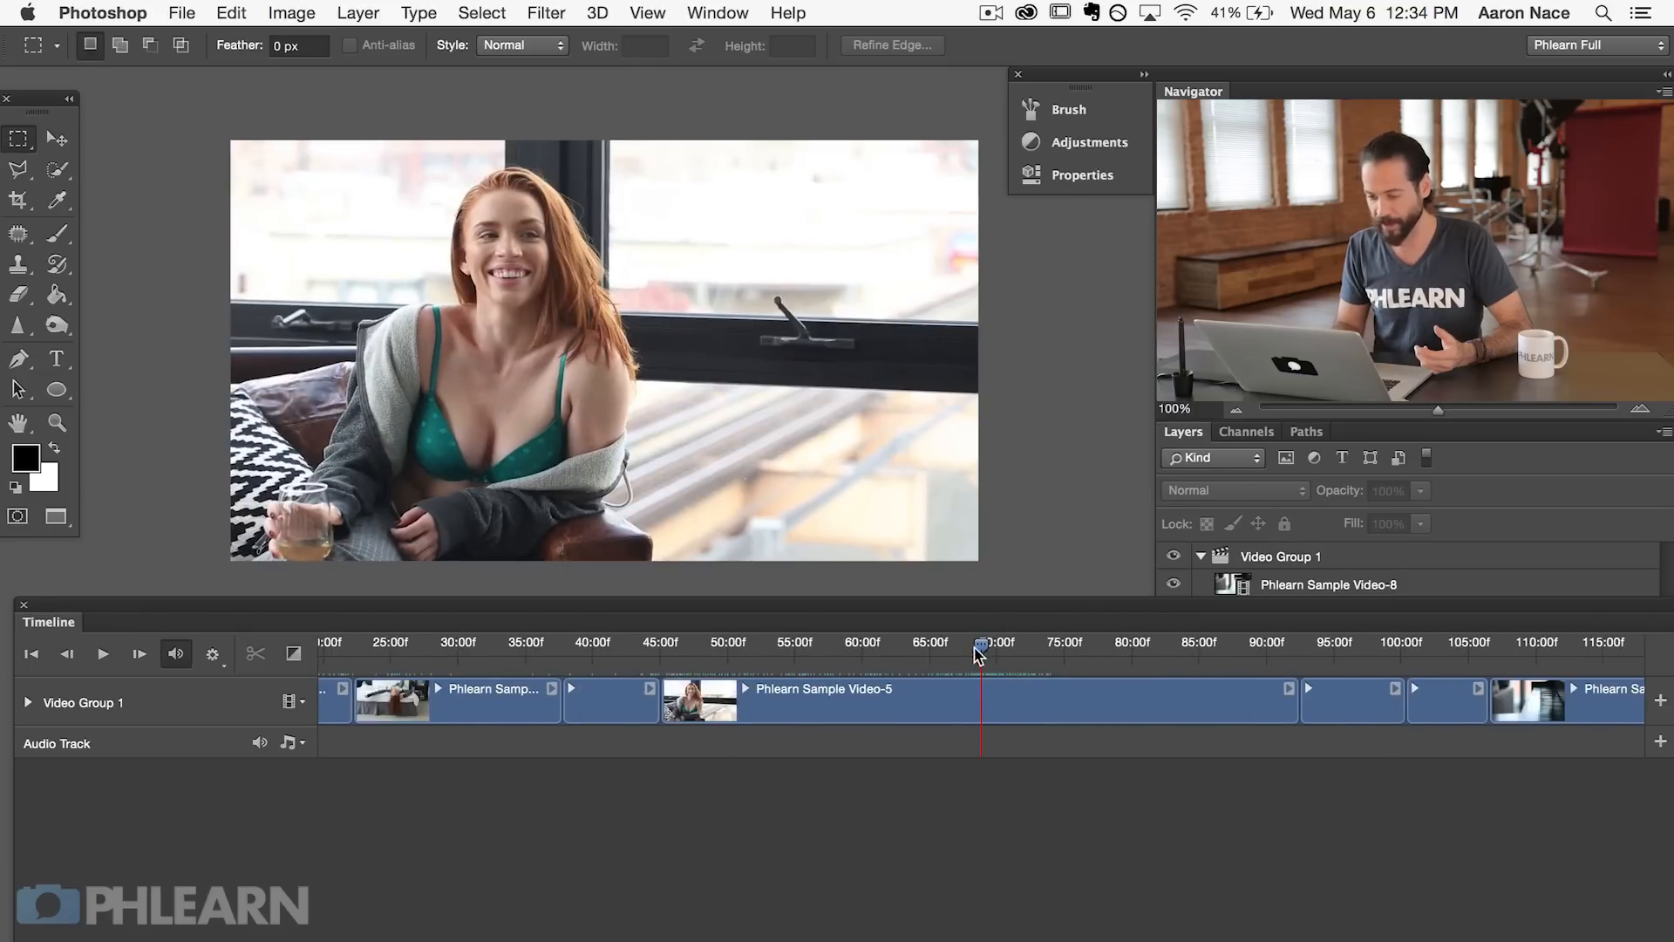
pyautogui.moveTo(980, 652); pyautogui.dragTo(1279, 661)
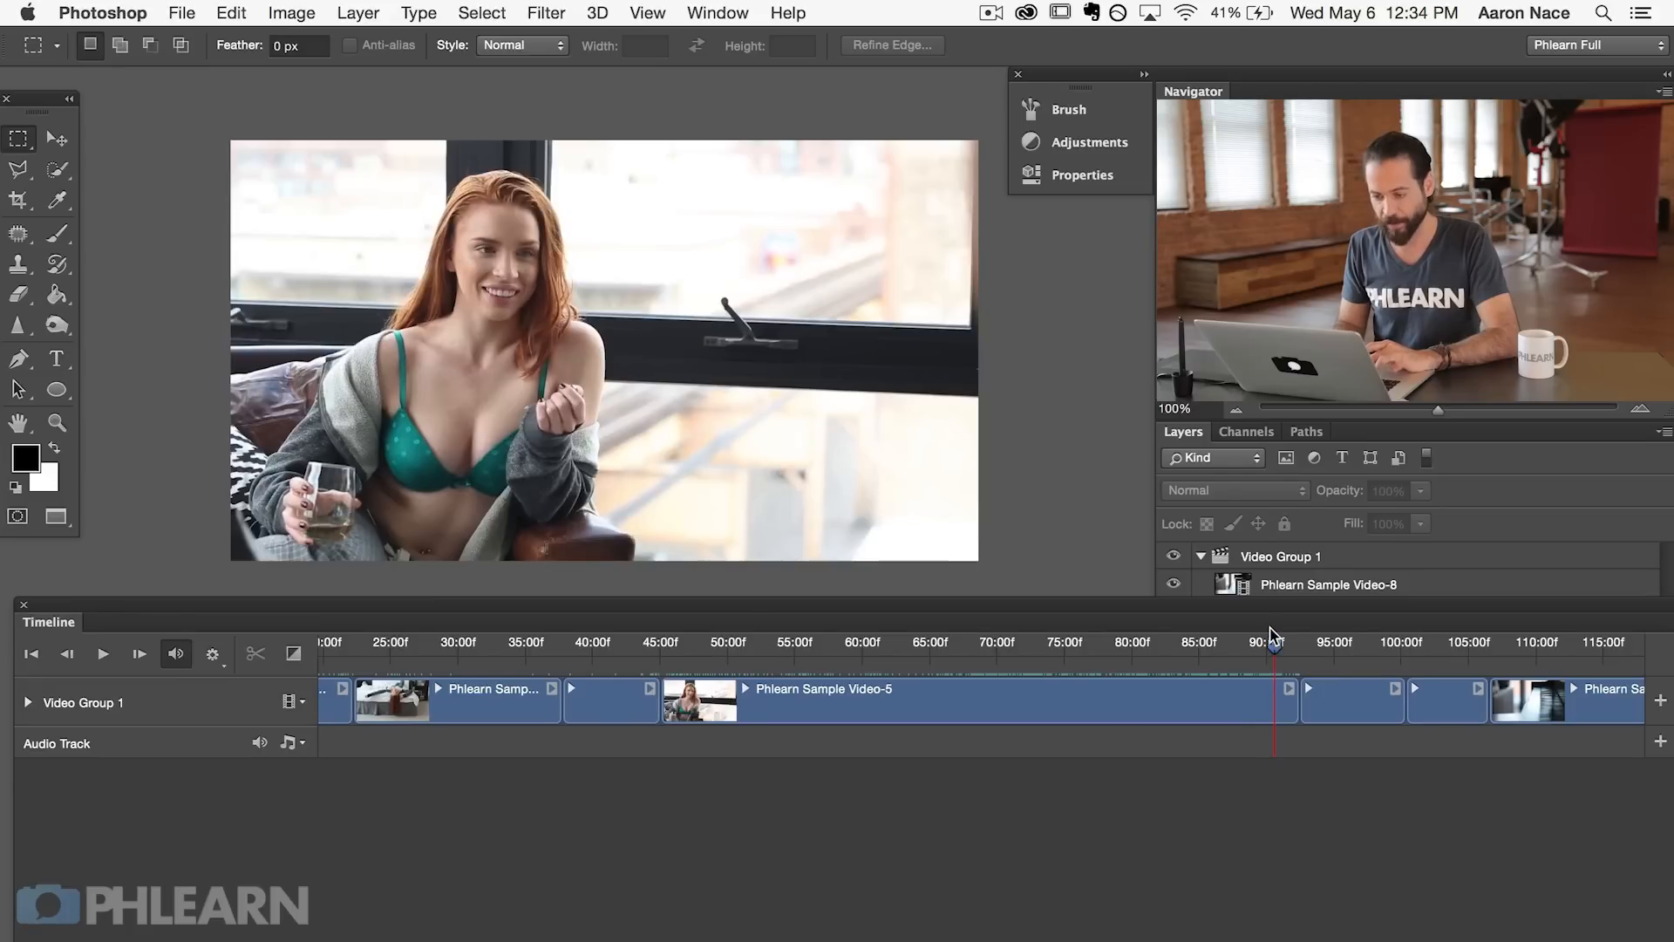
pyautogui.press('=')
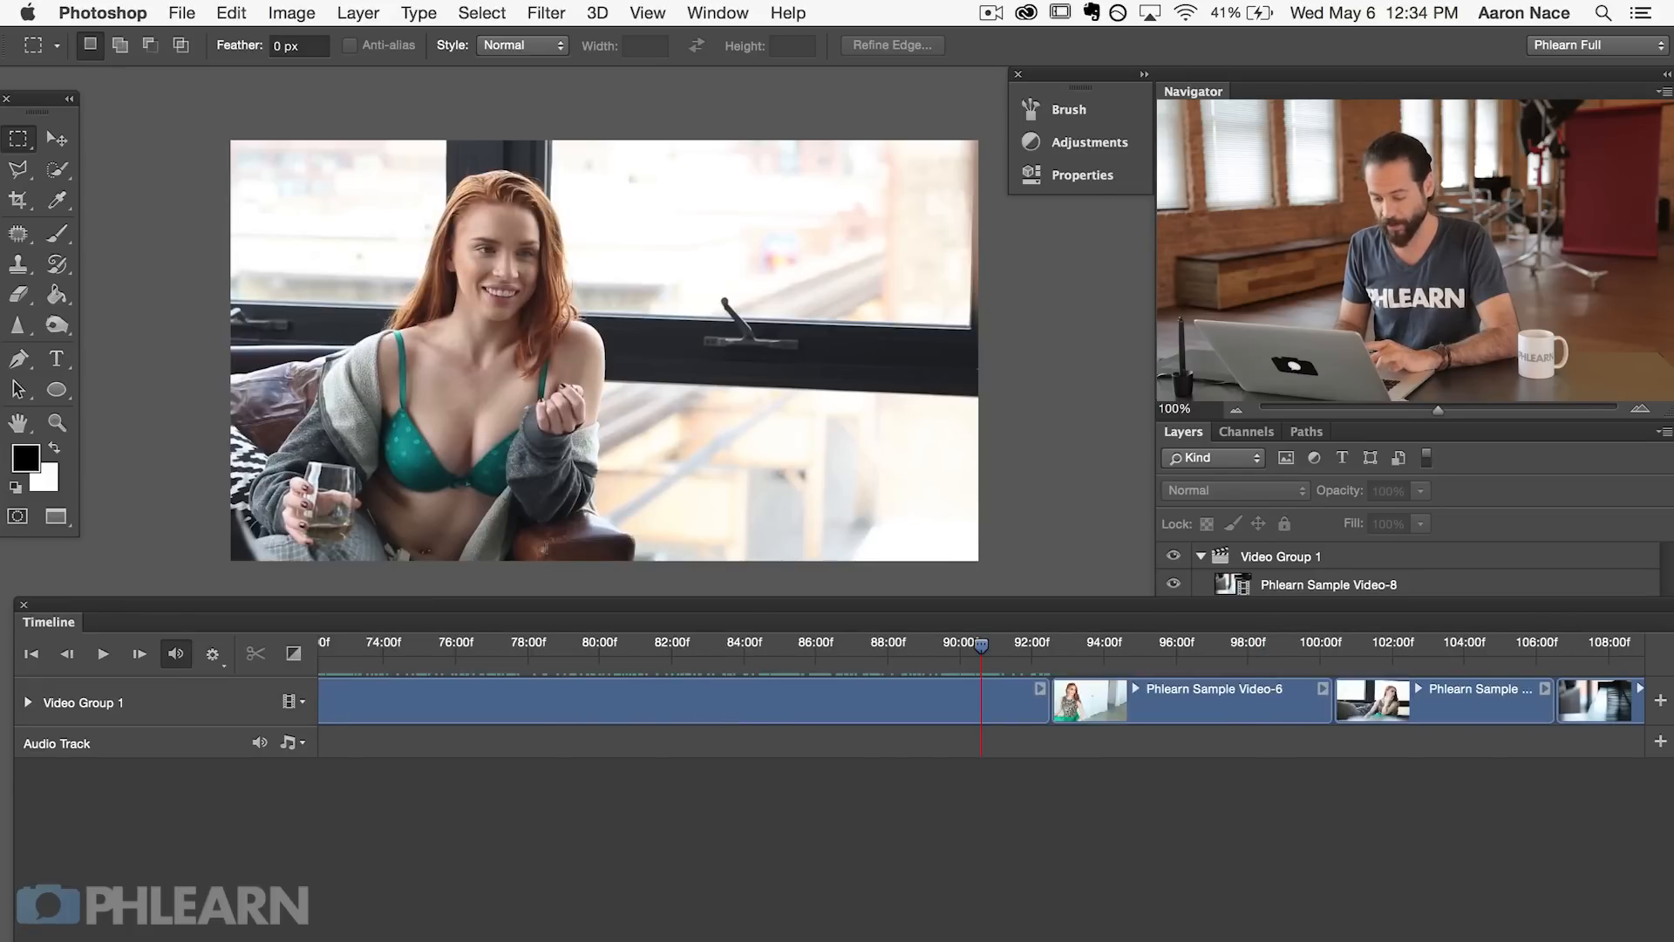
pyautogui.press('space')
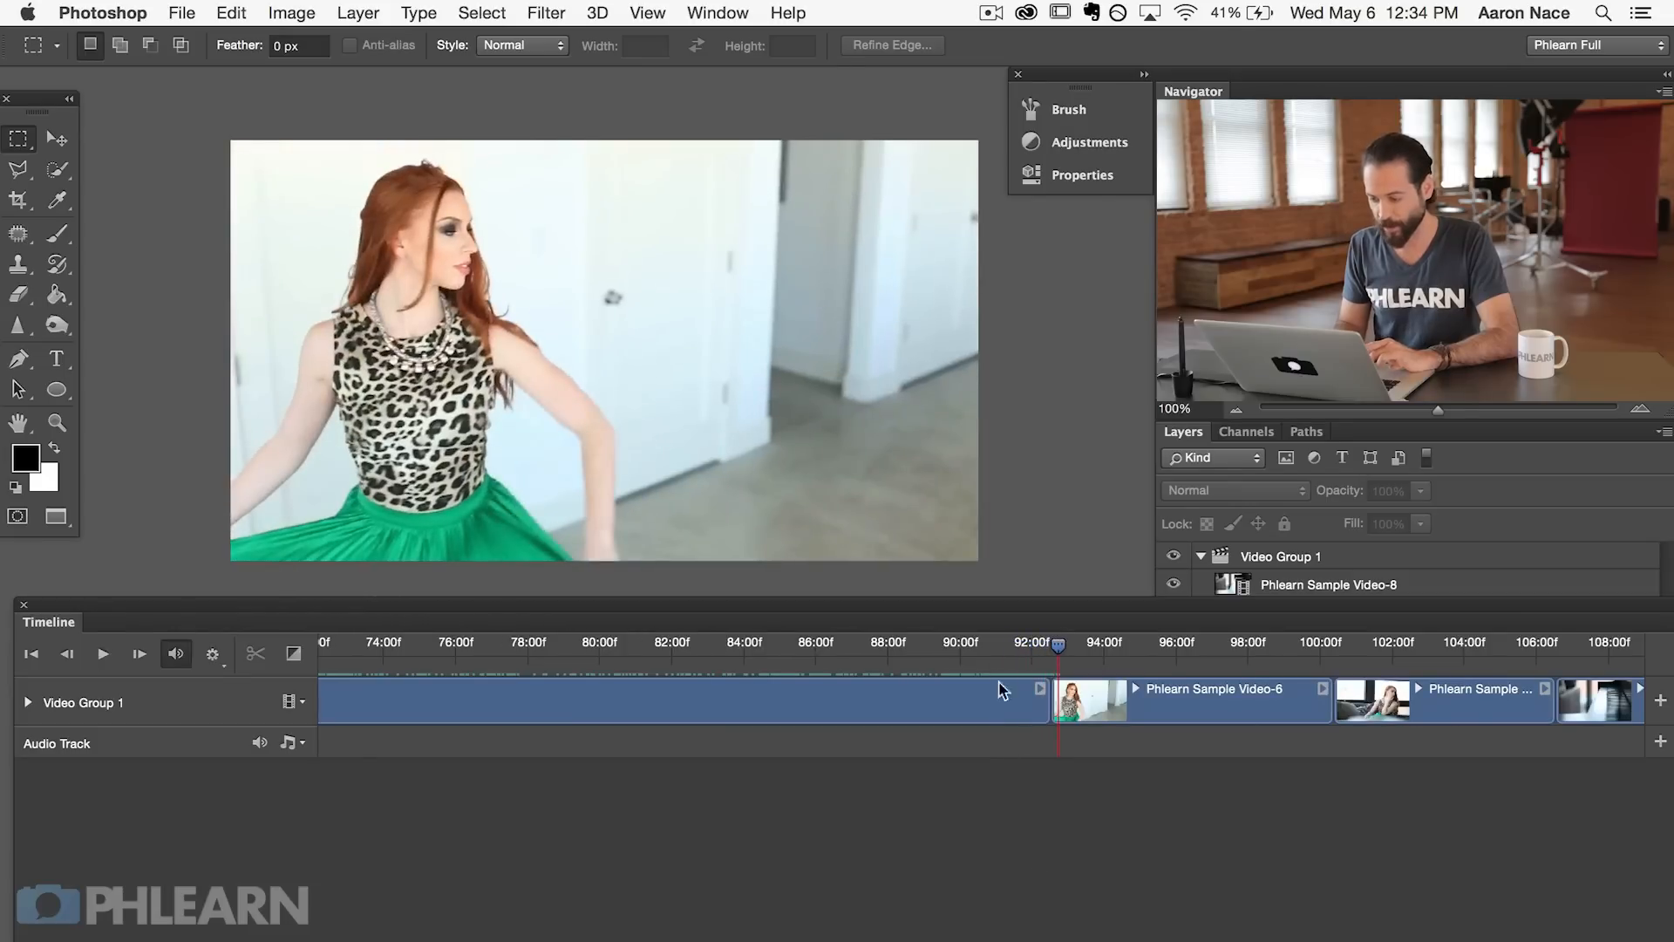
# Step: Split the Phlearn Sample Video-5 clip at about 91 seconds, shortly before Phlearn Sample Video-6 begins
pyautogui.click(995, 646)
pyautogui.moveTo(995, 646); pyautogui.dragTo(1009, 644)
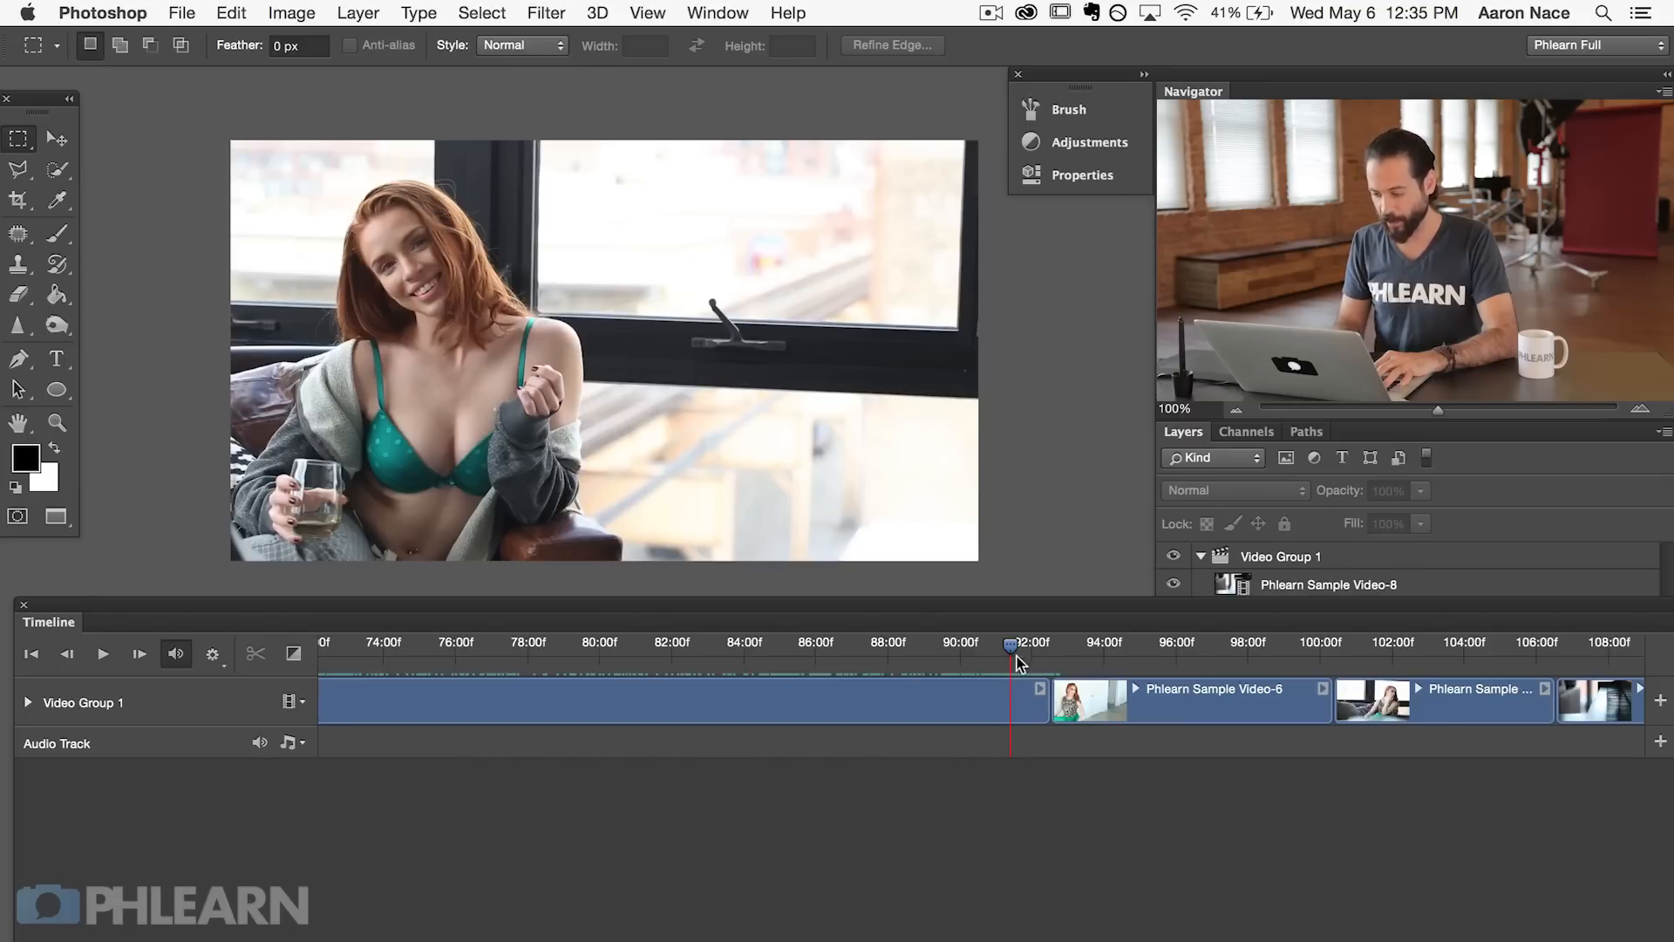
pyautogui.moveTo(1011, 653); pyautogui.dragTo(1013, 652)
pyautogui.click(1012, 701)
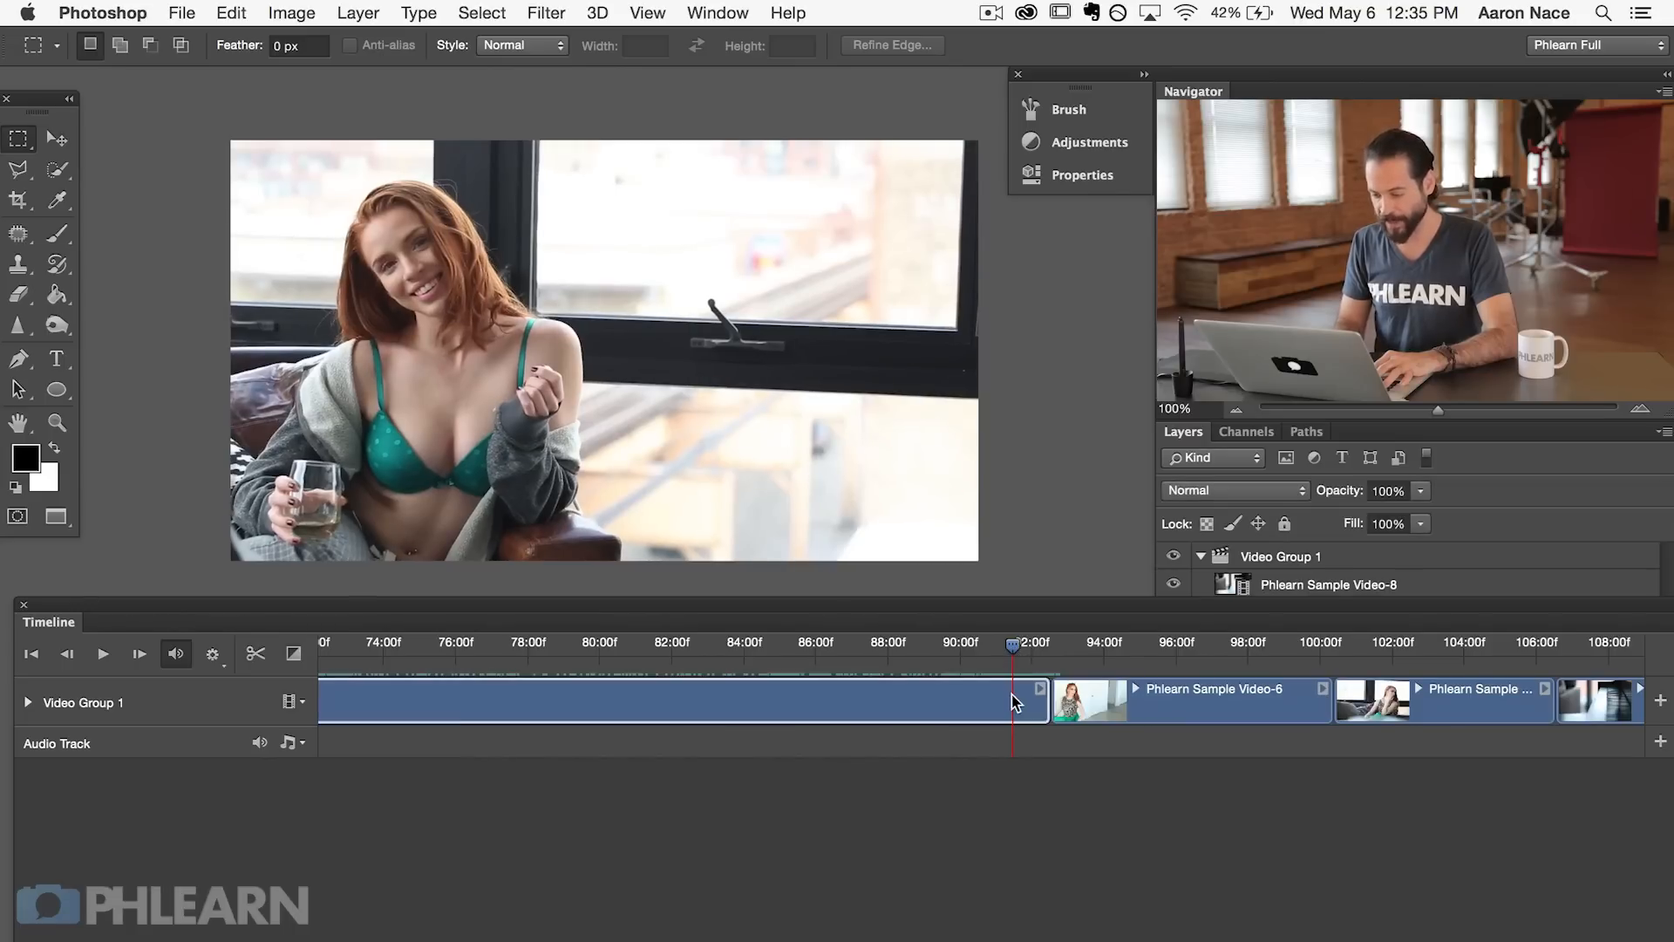
pyautogui.moveTo(1014, 645); pyautogui.dragTo(1008, 649)
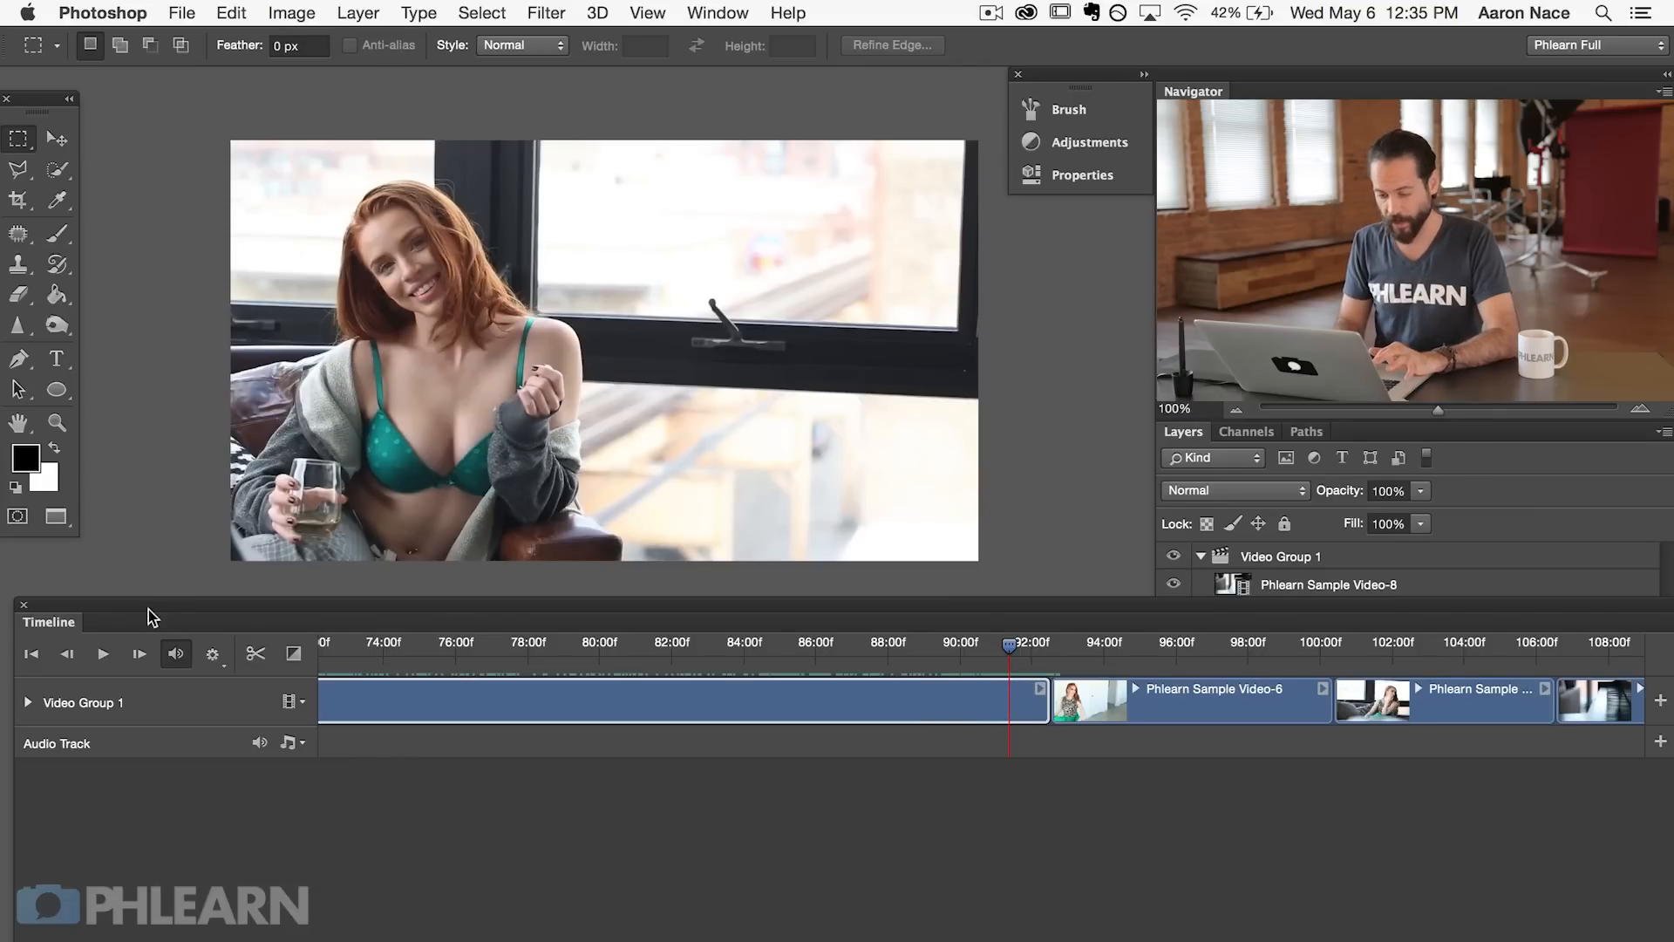
pyautogui.click(255, 655)
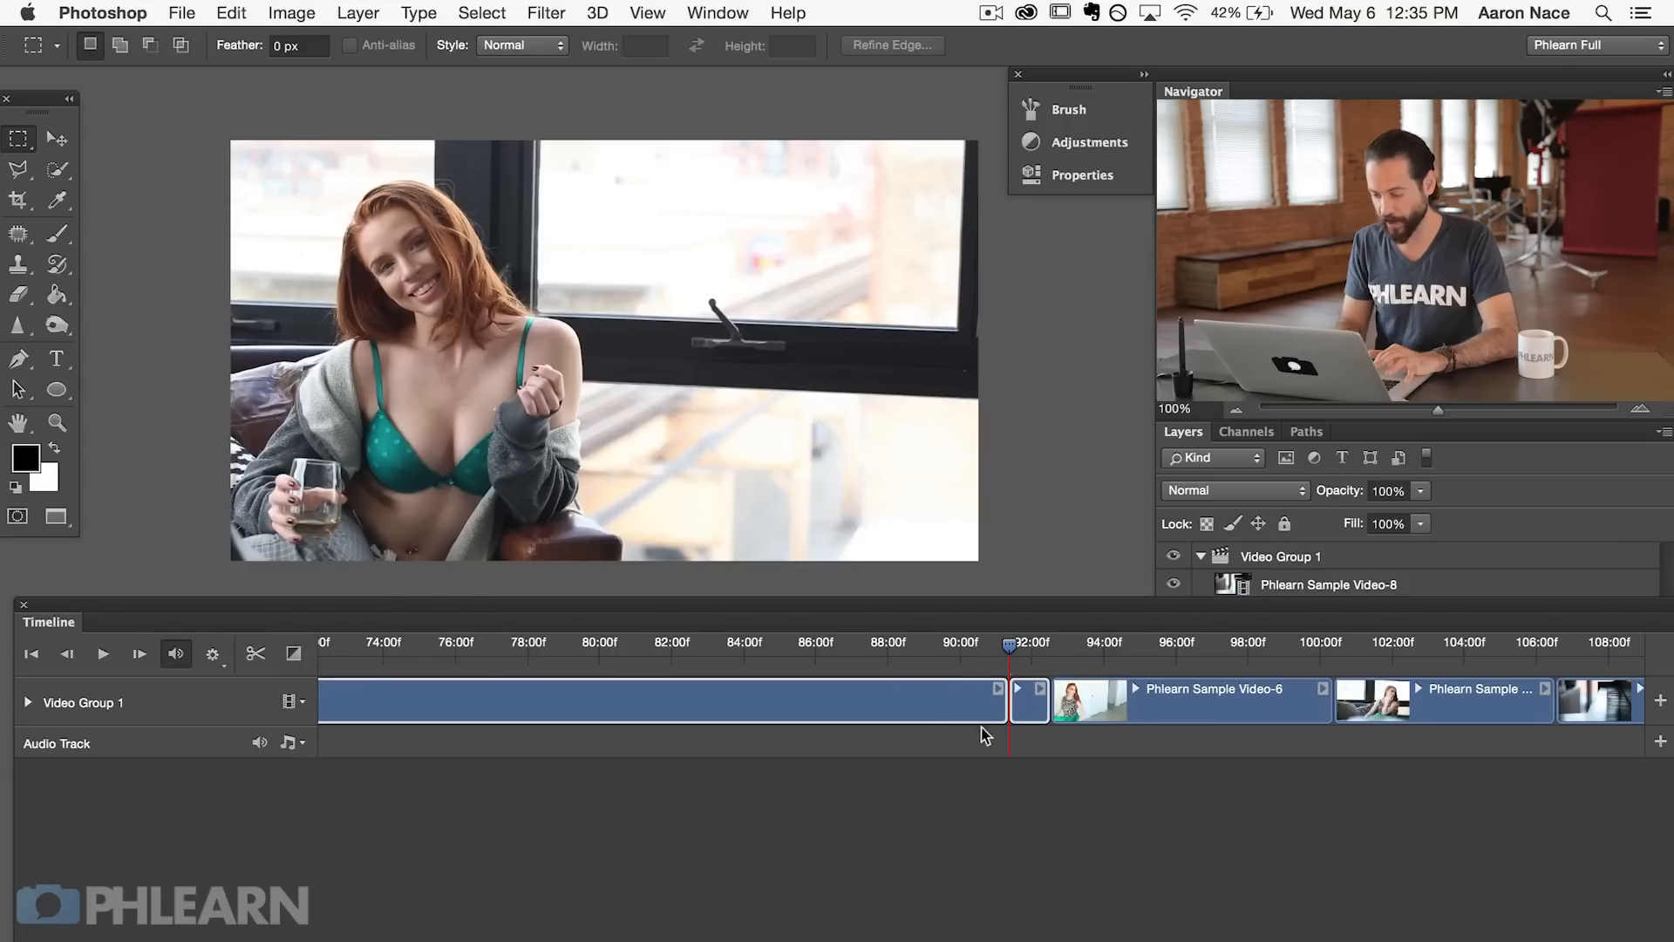
# Step: Delete the long first part of the split Phlearn Sample Video-5, keeping only the short piece before Phlearn Sample Video-6
pyautogui.click(808, 716)
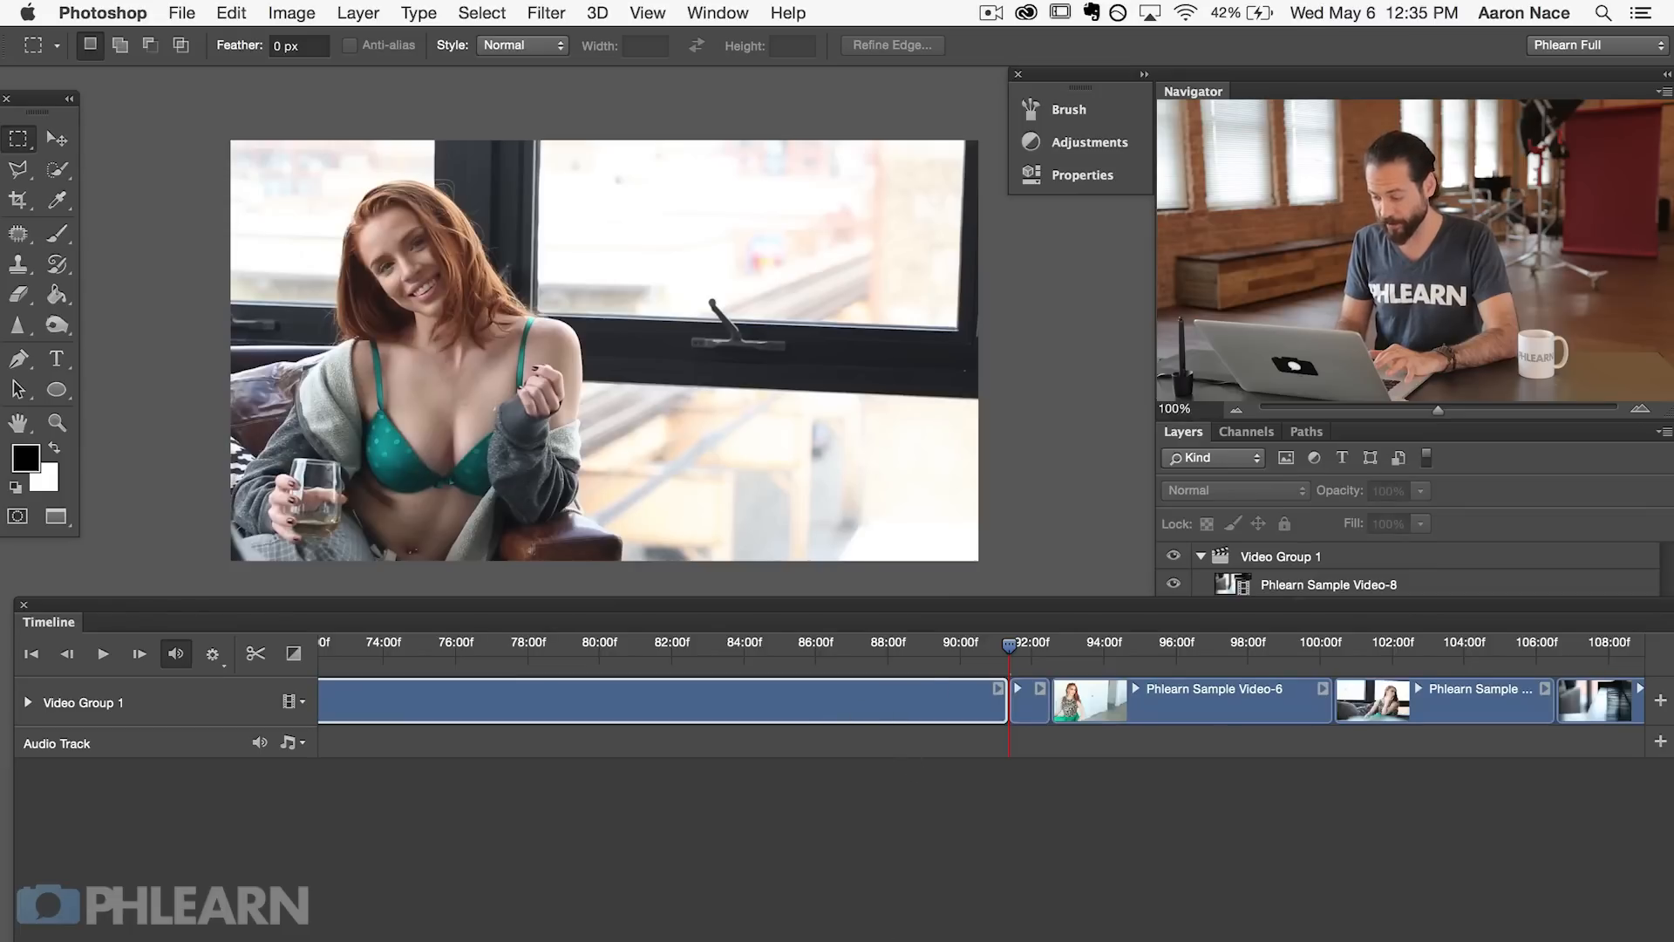
pyautogui.hscroll(-5, 980, 697)
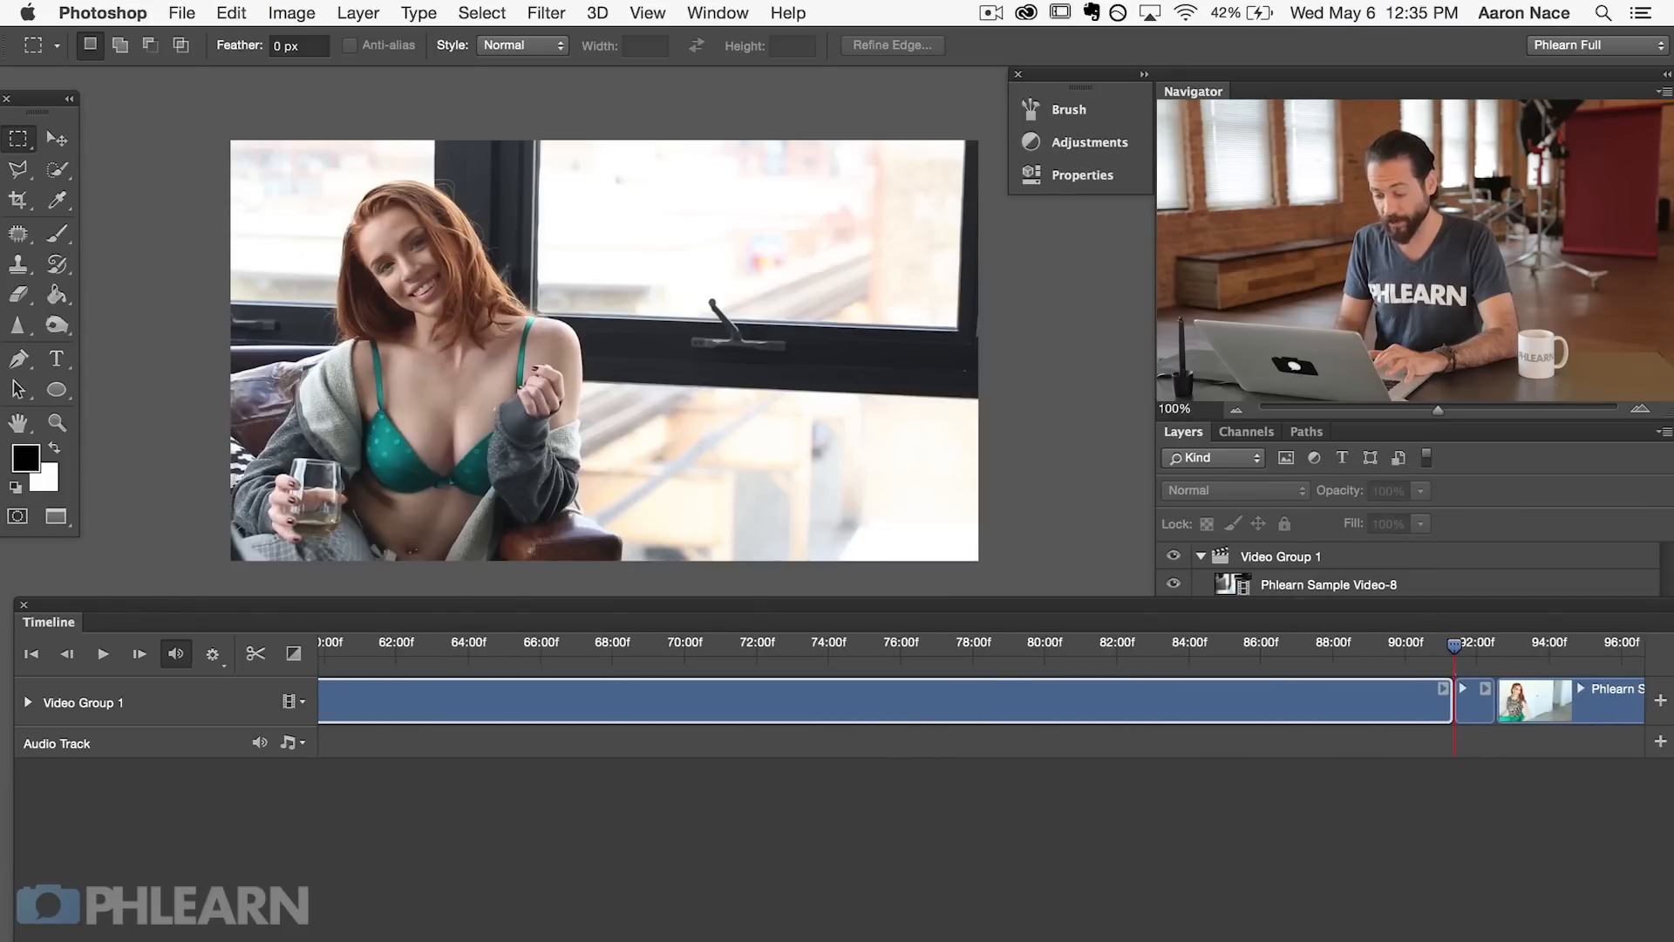
pyautogui.hscroll(5, 981, 697)
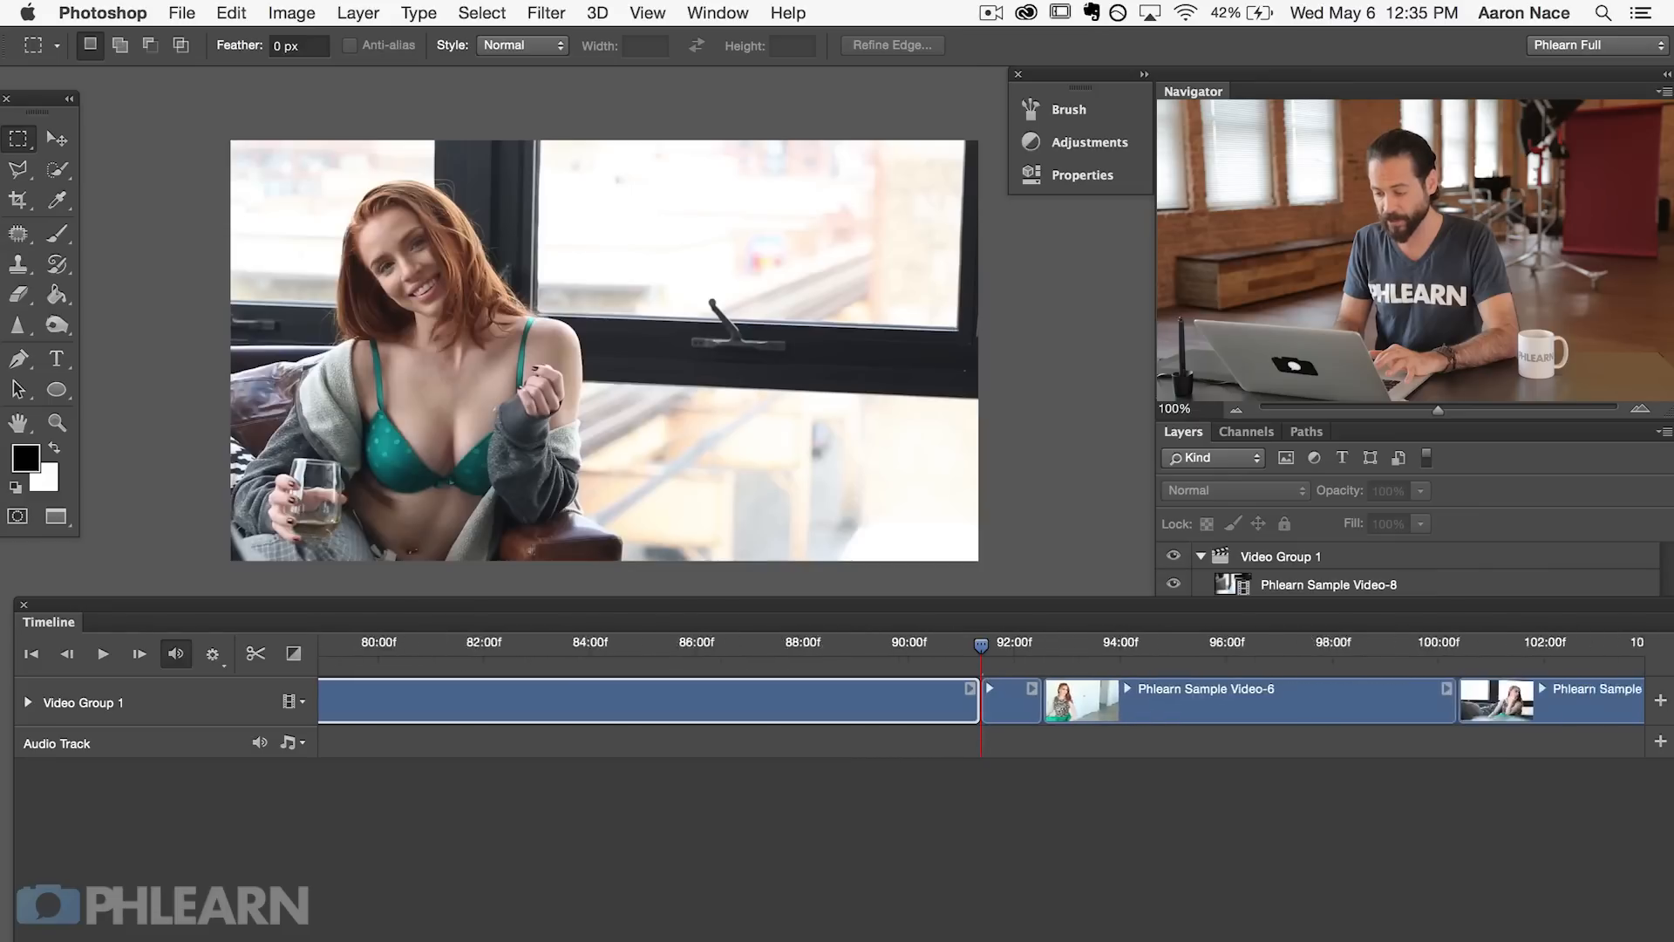
pyautogui.scroll(-4, 981, 697)
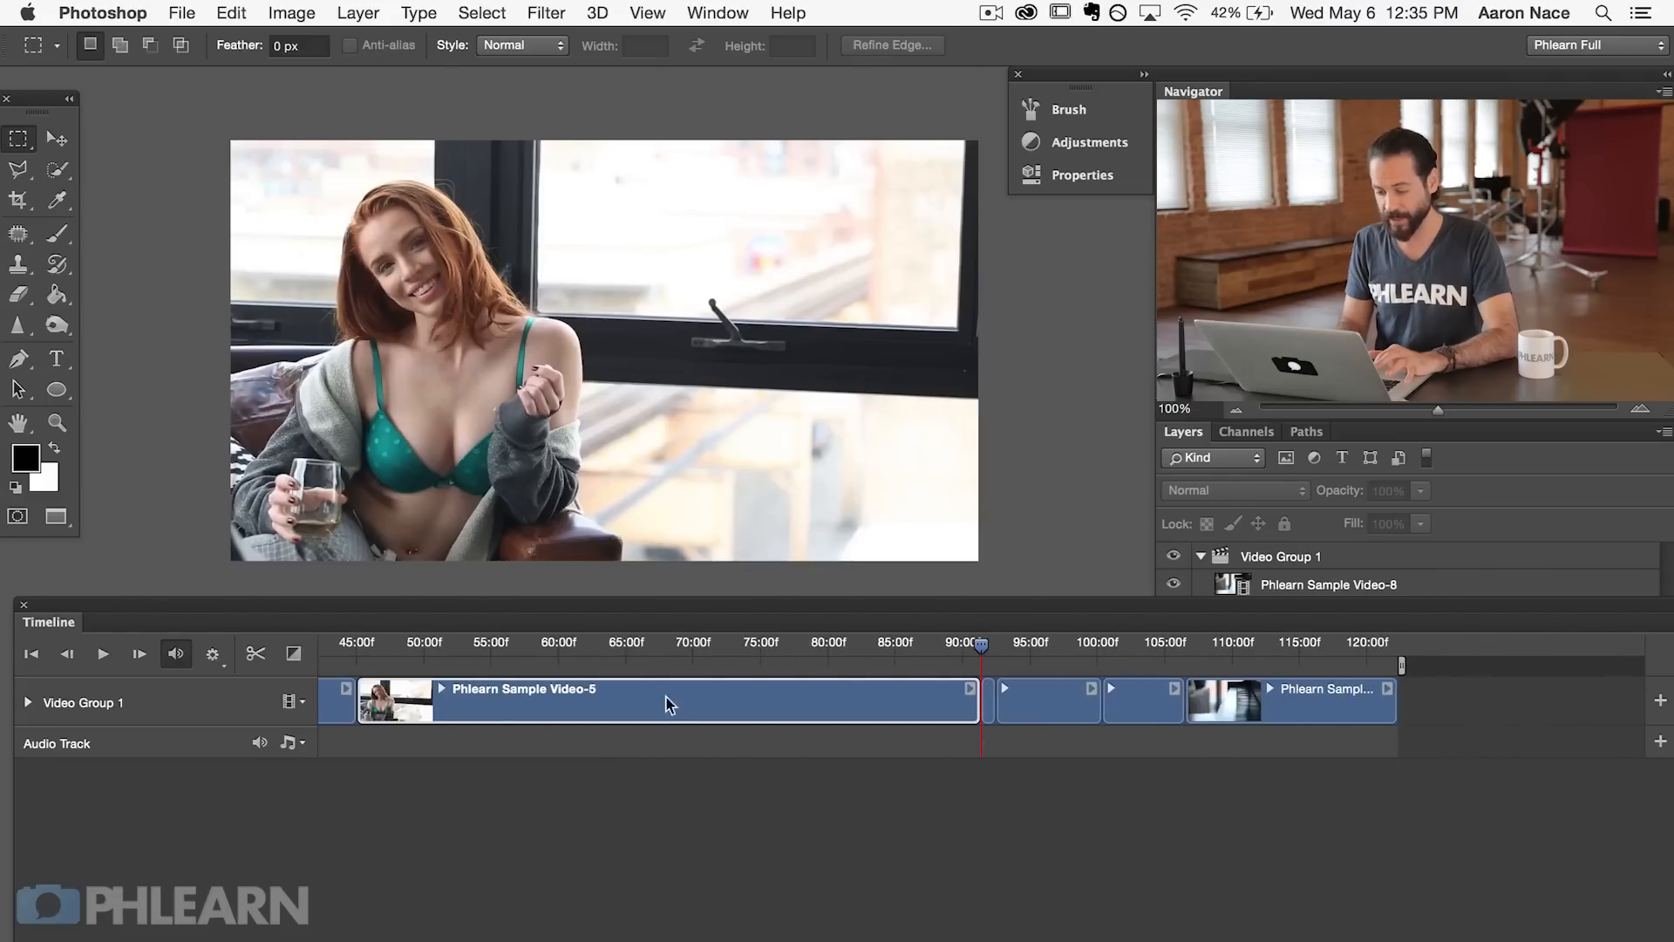
pyautogui.moveTo(862, 652)
pyautogui.mouseDown()
pyautogui.moveTo(820, 656)
pyautogui.moveTo(840, 658)
pyautogui.mouseUp()
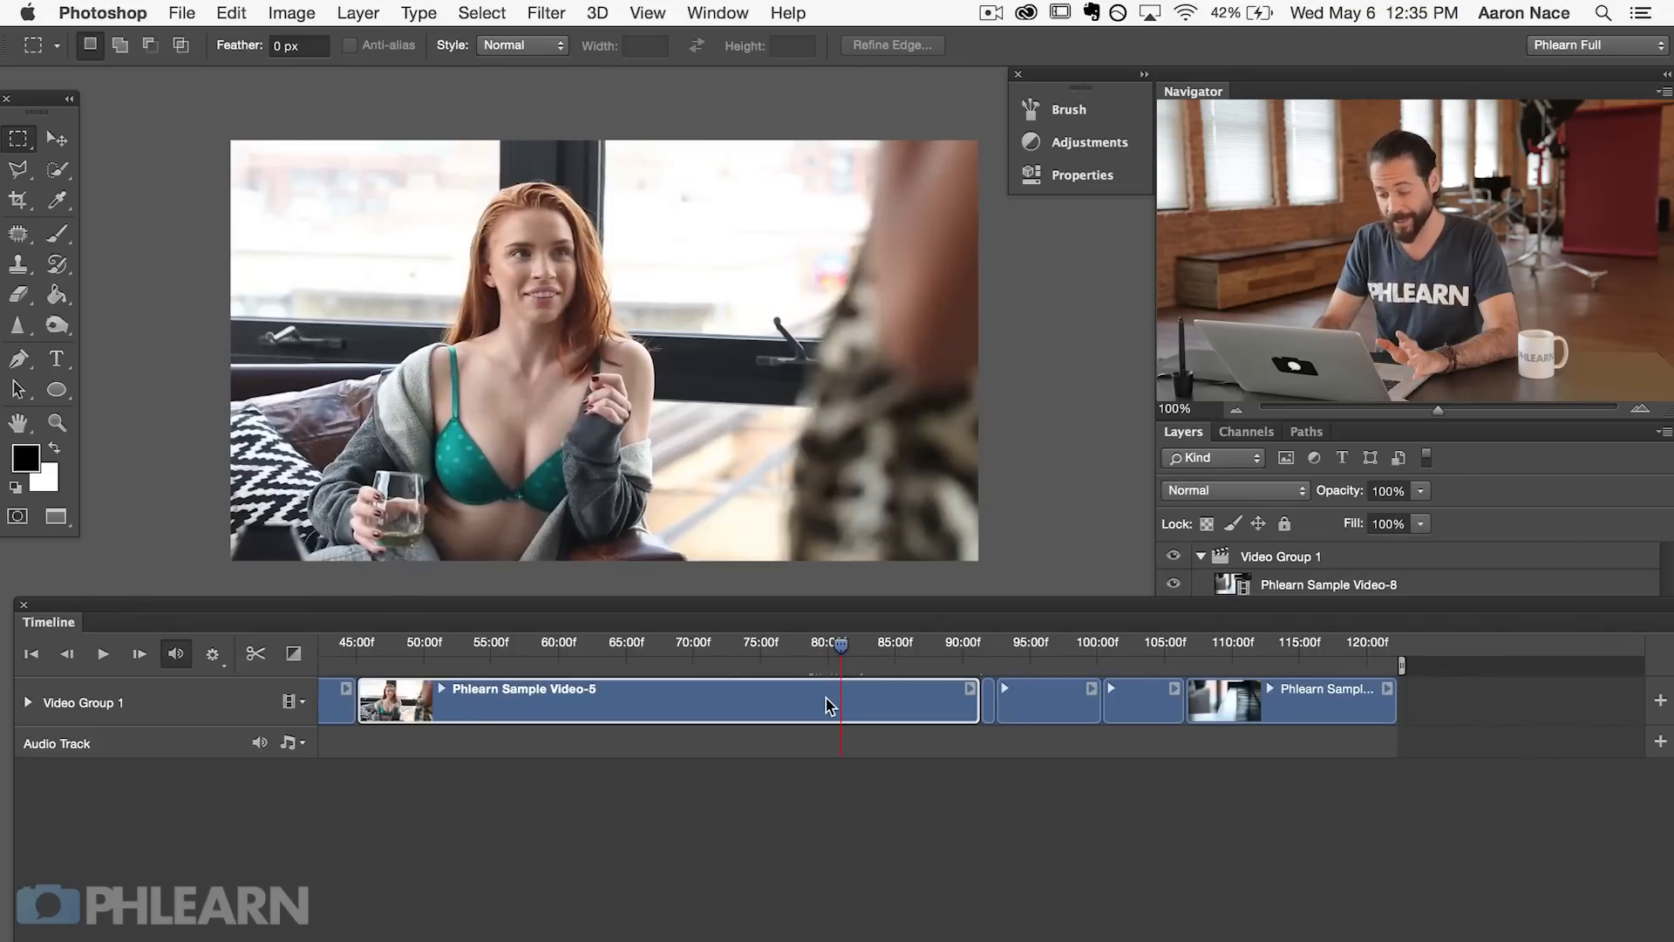
pyautogui.press('Delete')
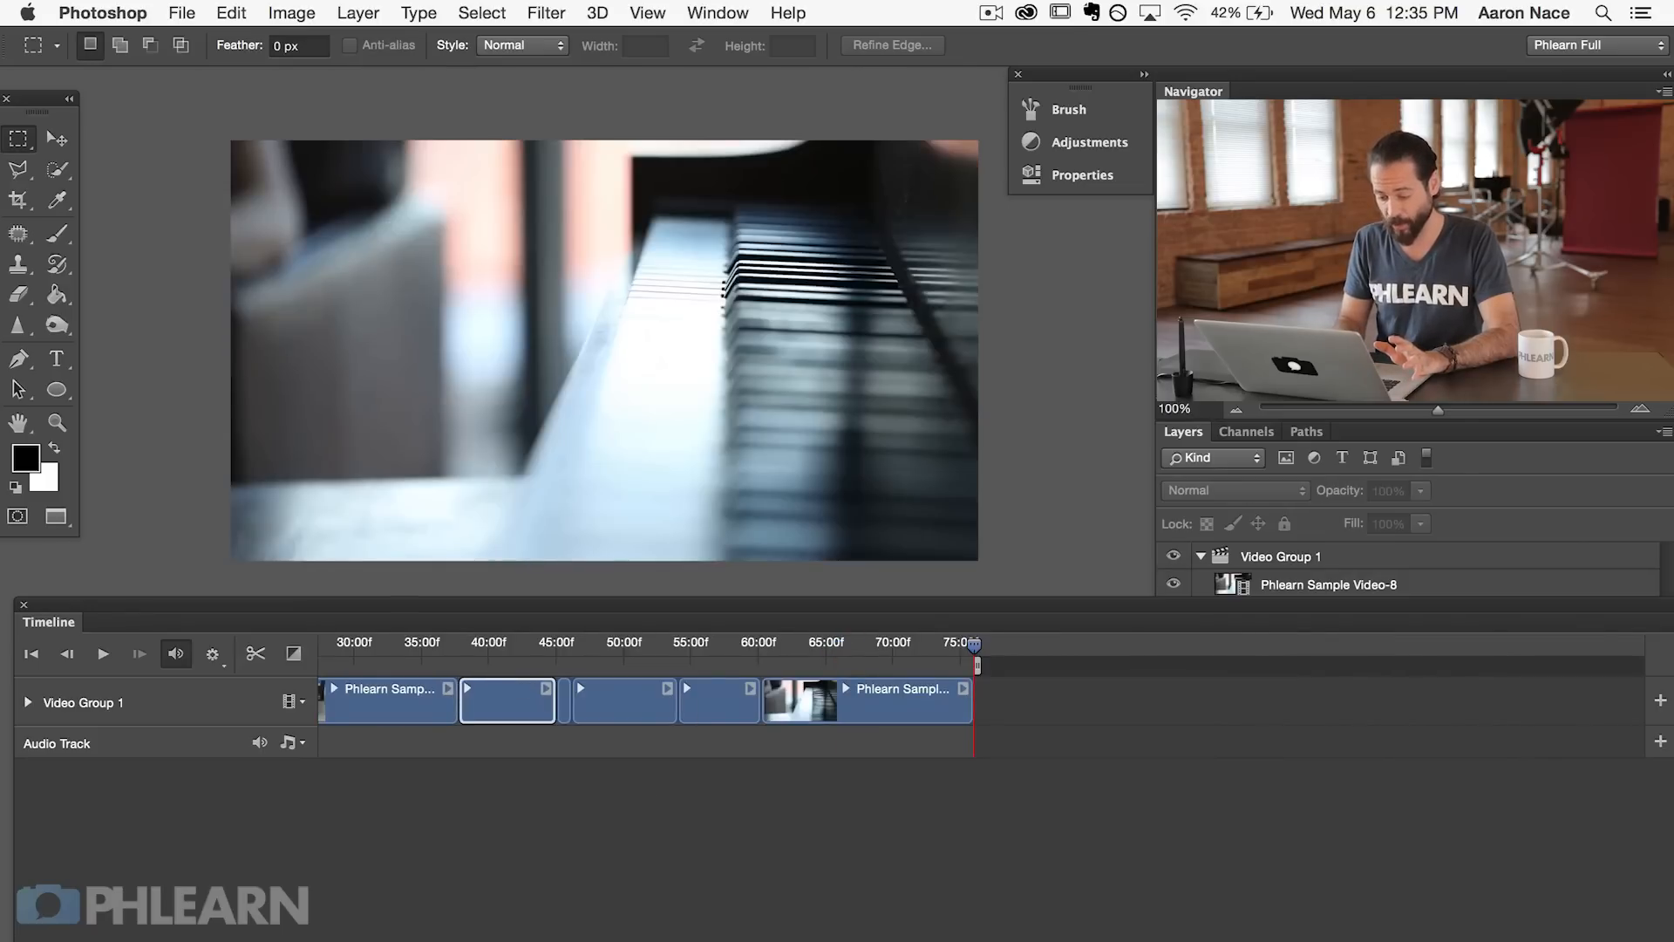
# Step: Play the sequence twice from the end of Phlearn Sample Video-4 through the short Video-5 piece into Phlearn Sample Video-6
pyautogui.scroll(5, 645, 698)
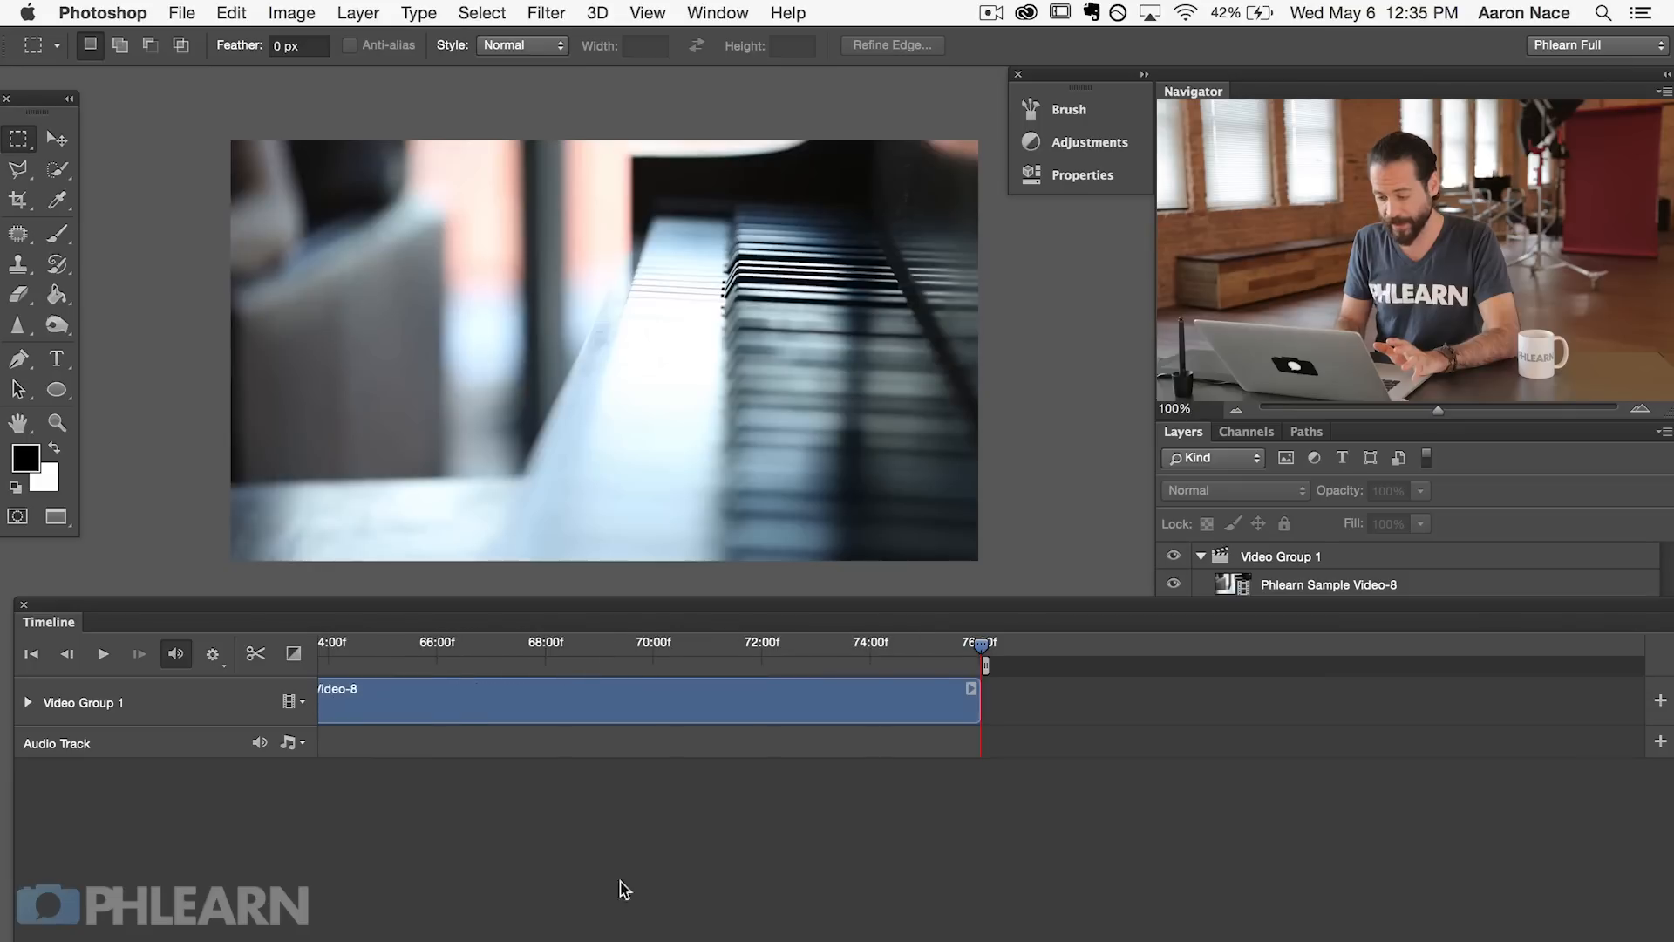
pyautogui.hscroll(-2, 708, 830)
pyautogui.hscroll(-10, 709, 830)
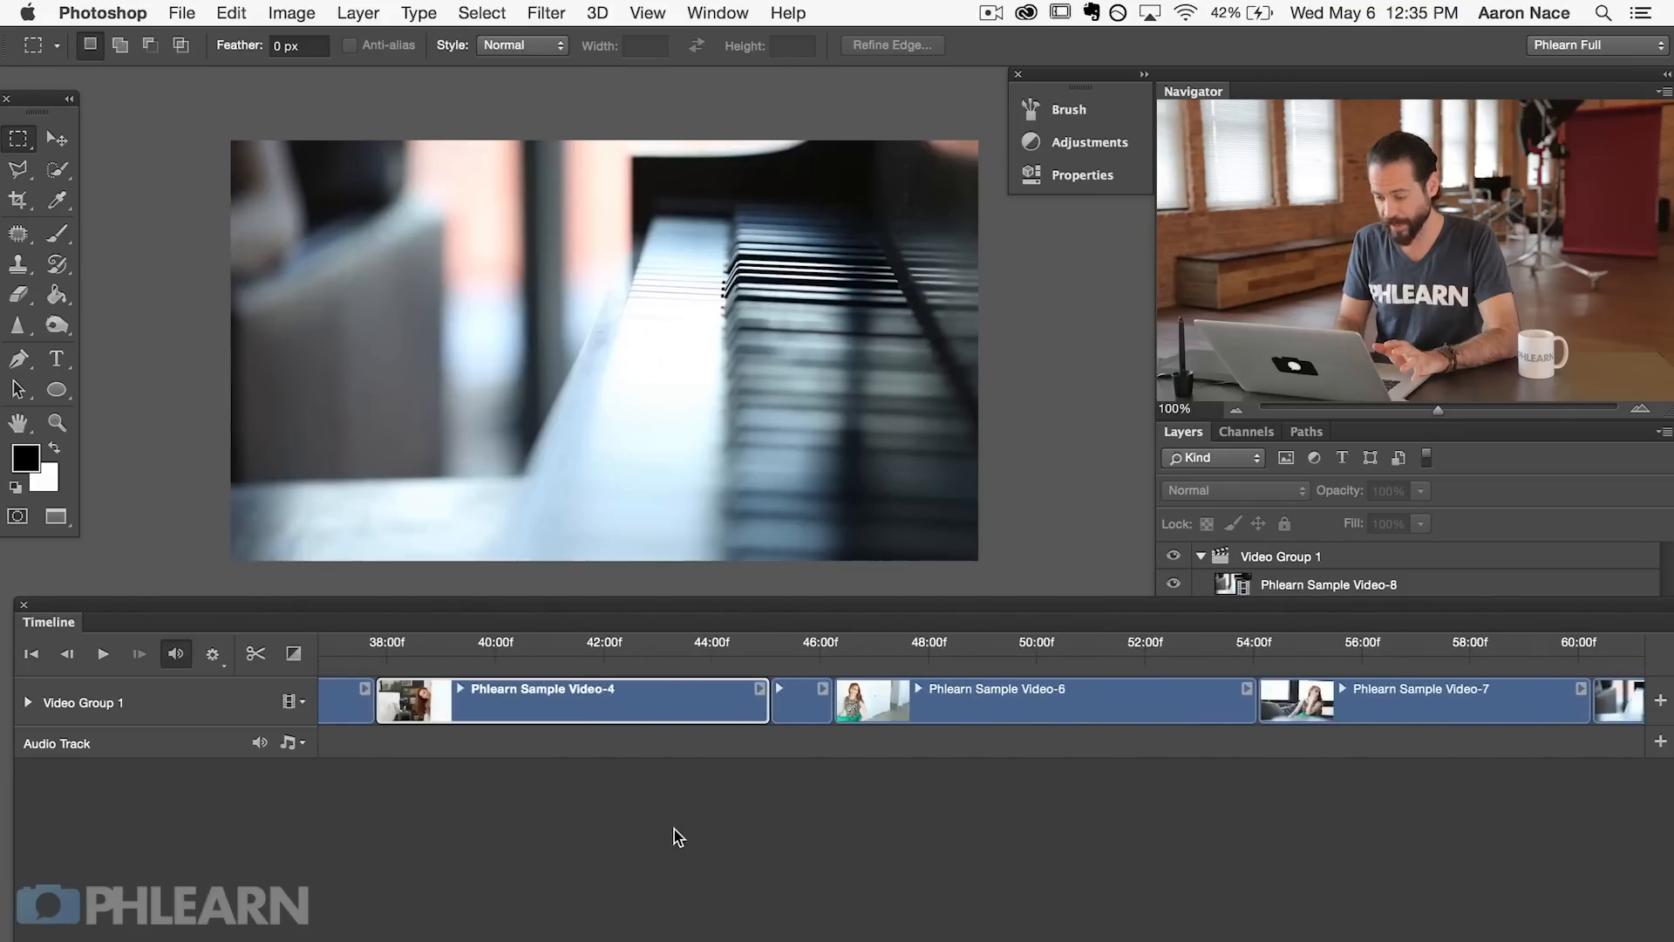
pyautogui.click(747, 650)
pyautogui.press('space')
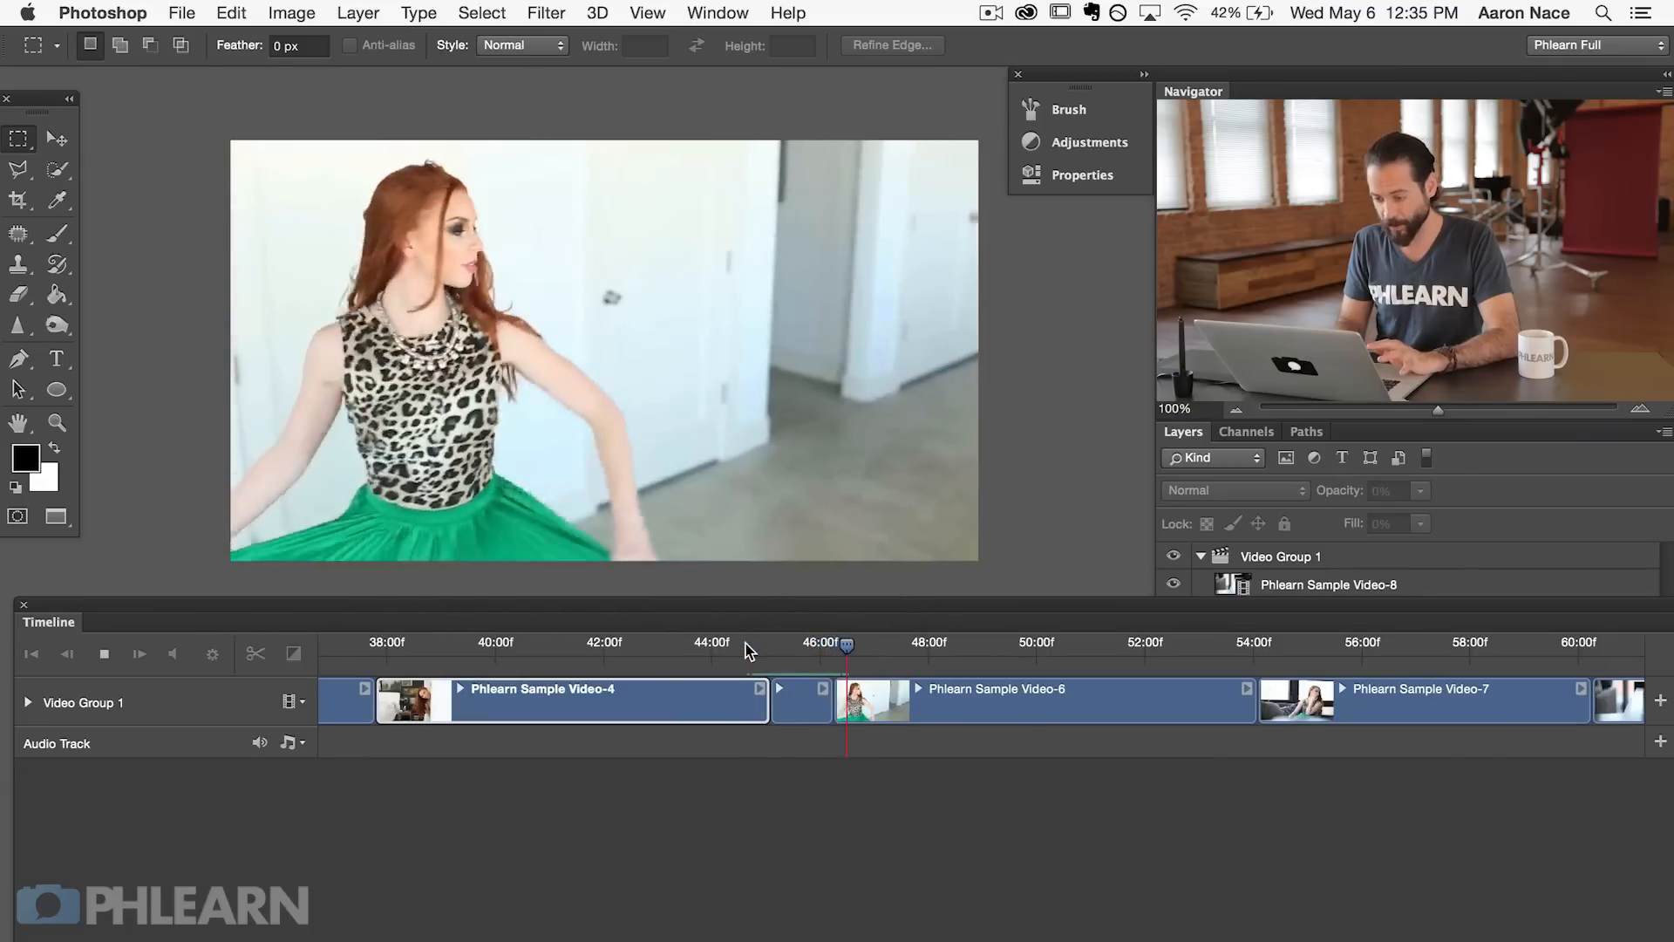
pyautogui.press('space')
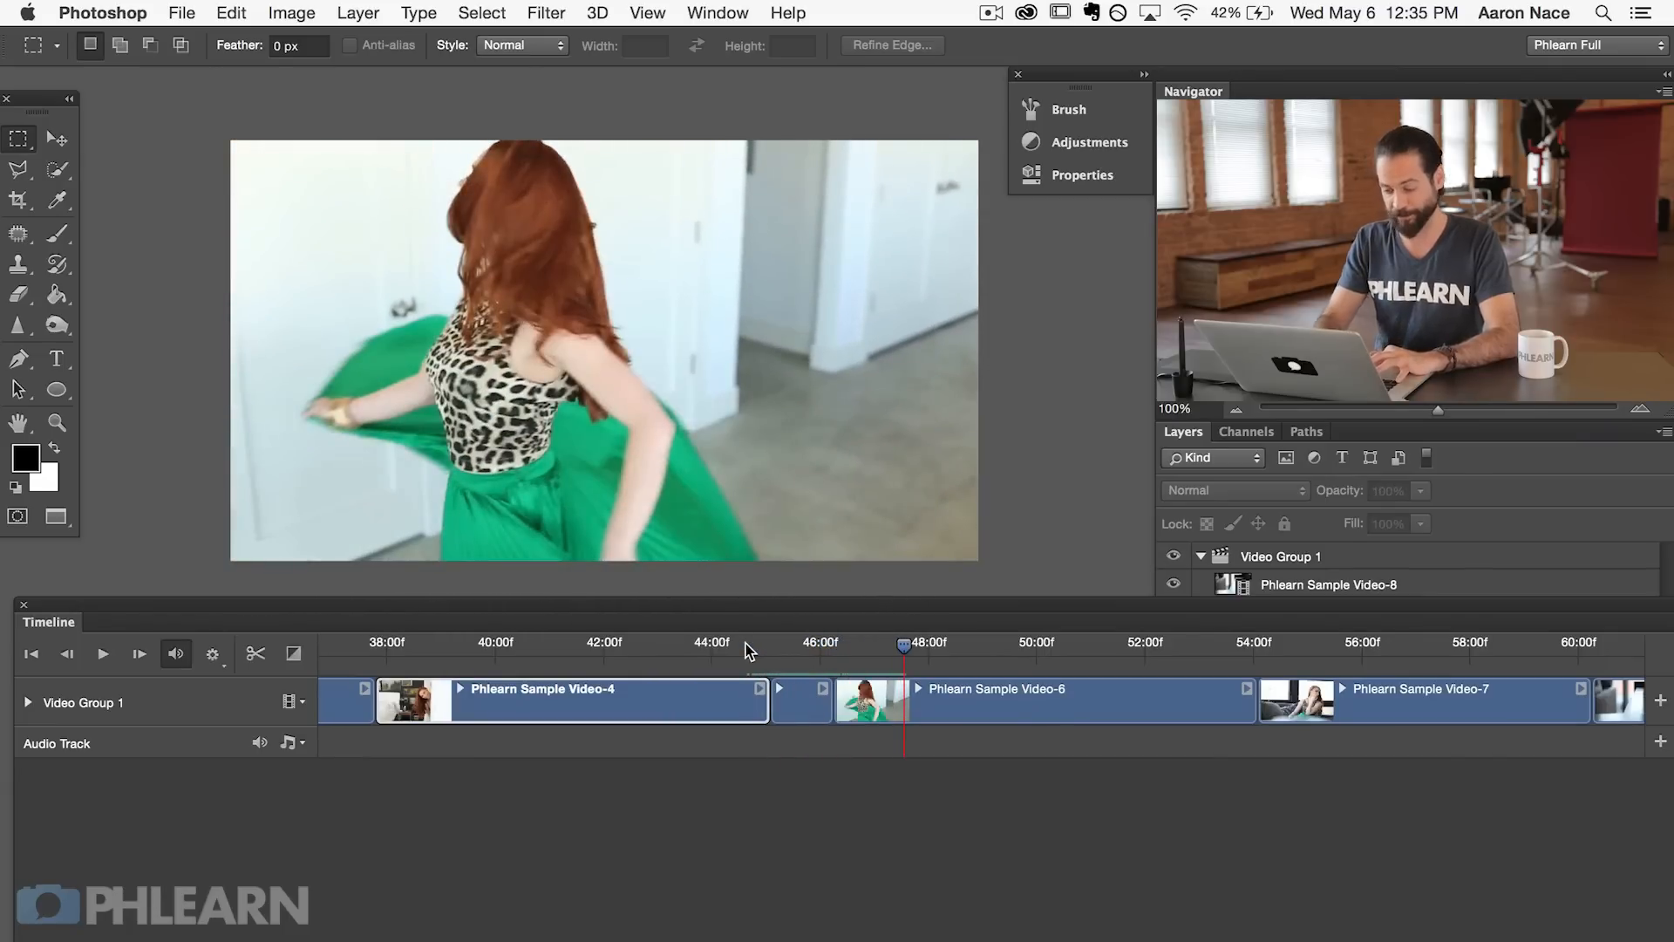
pyautogui.press('XF86AudioMute')
pyautogui.click(702, 650)
pyautogui.press('space')
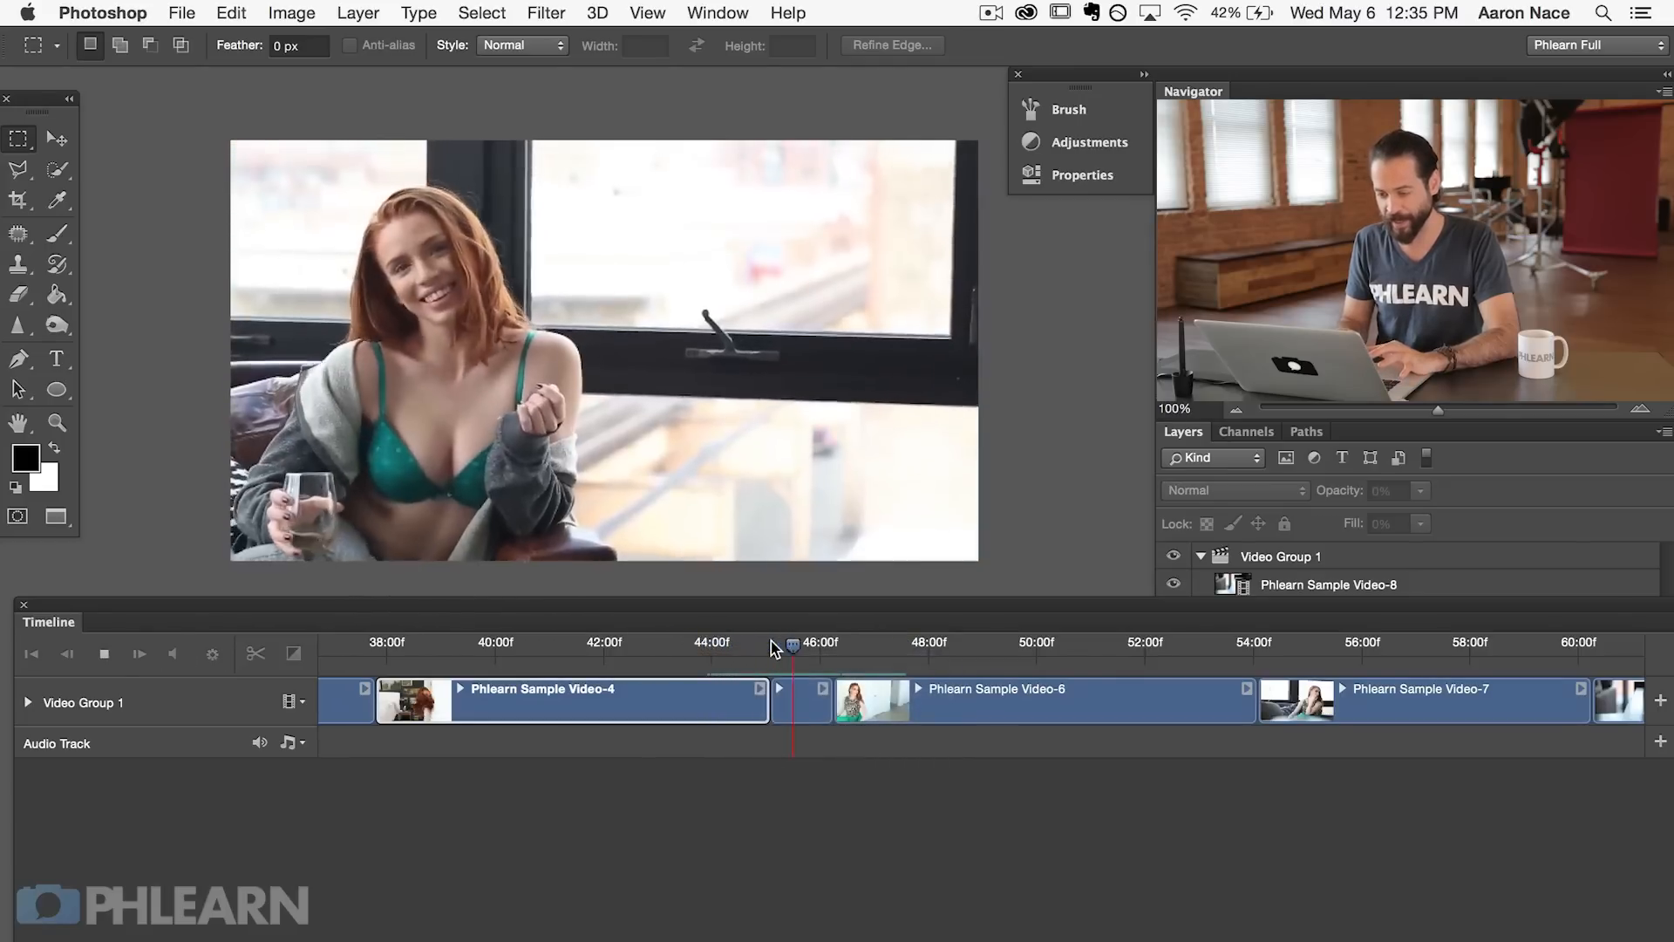
pyautogui.press('space')
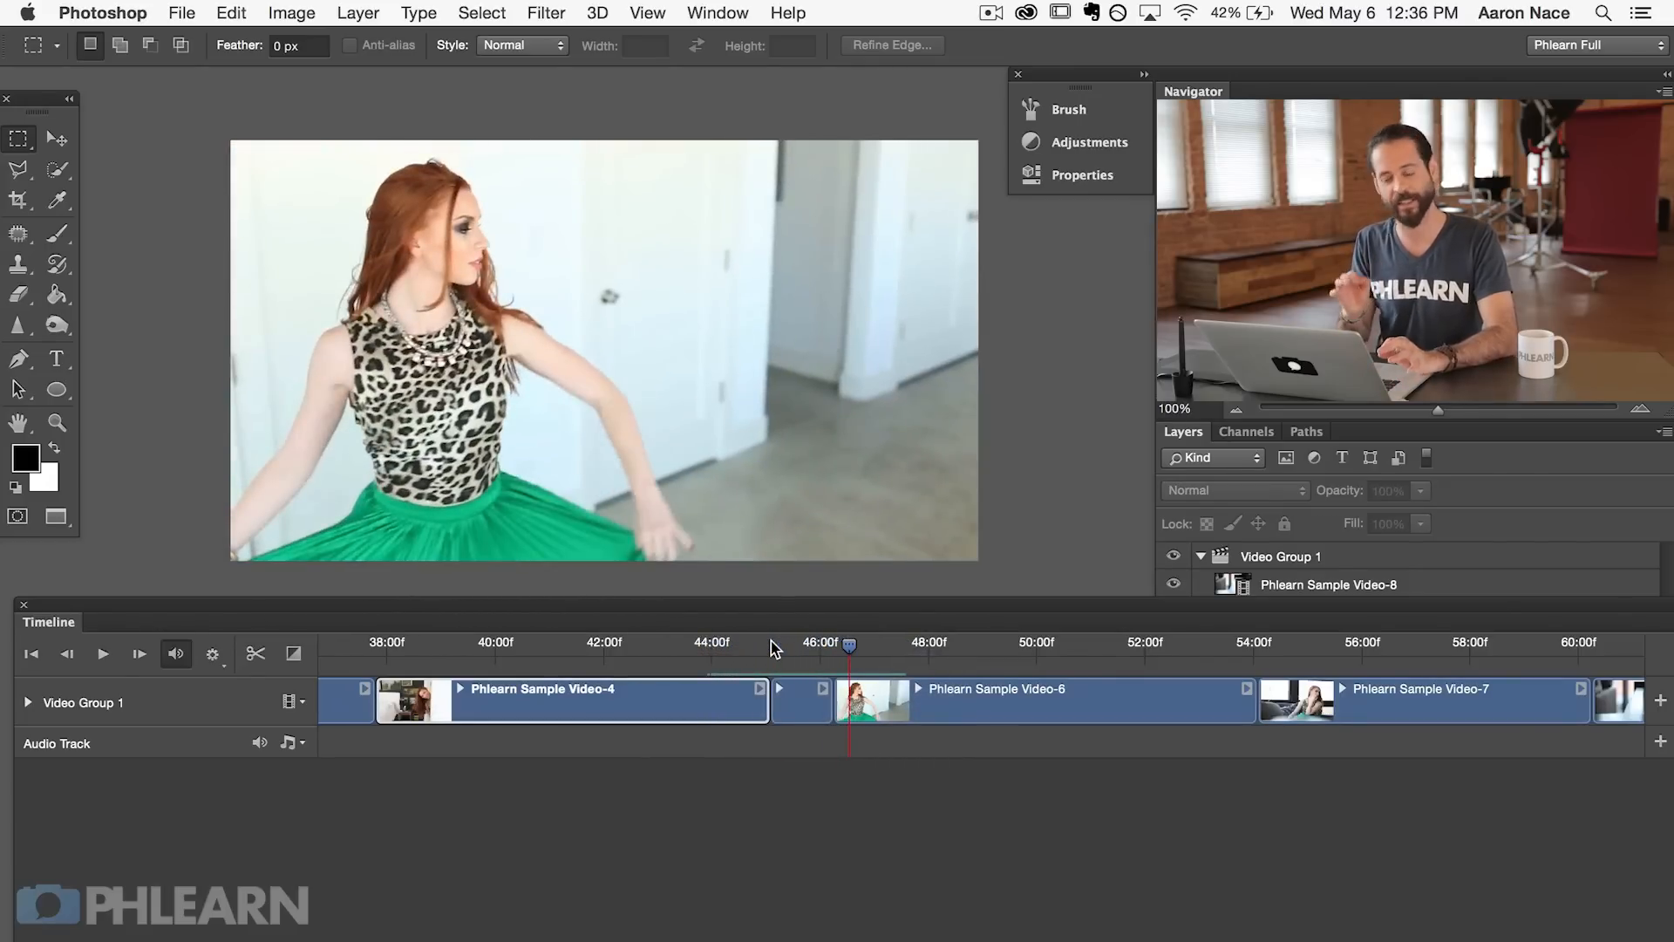
# Step: Play through the short Phlearn Sample Video-5 piece and extend its start by about two seconds of earlier footage
pyautogui.click(811, 709)
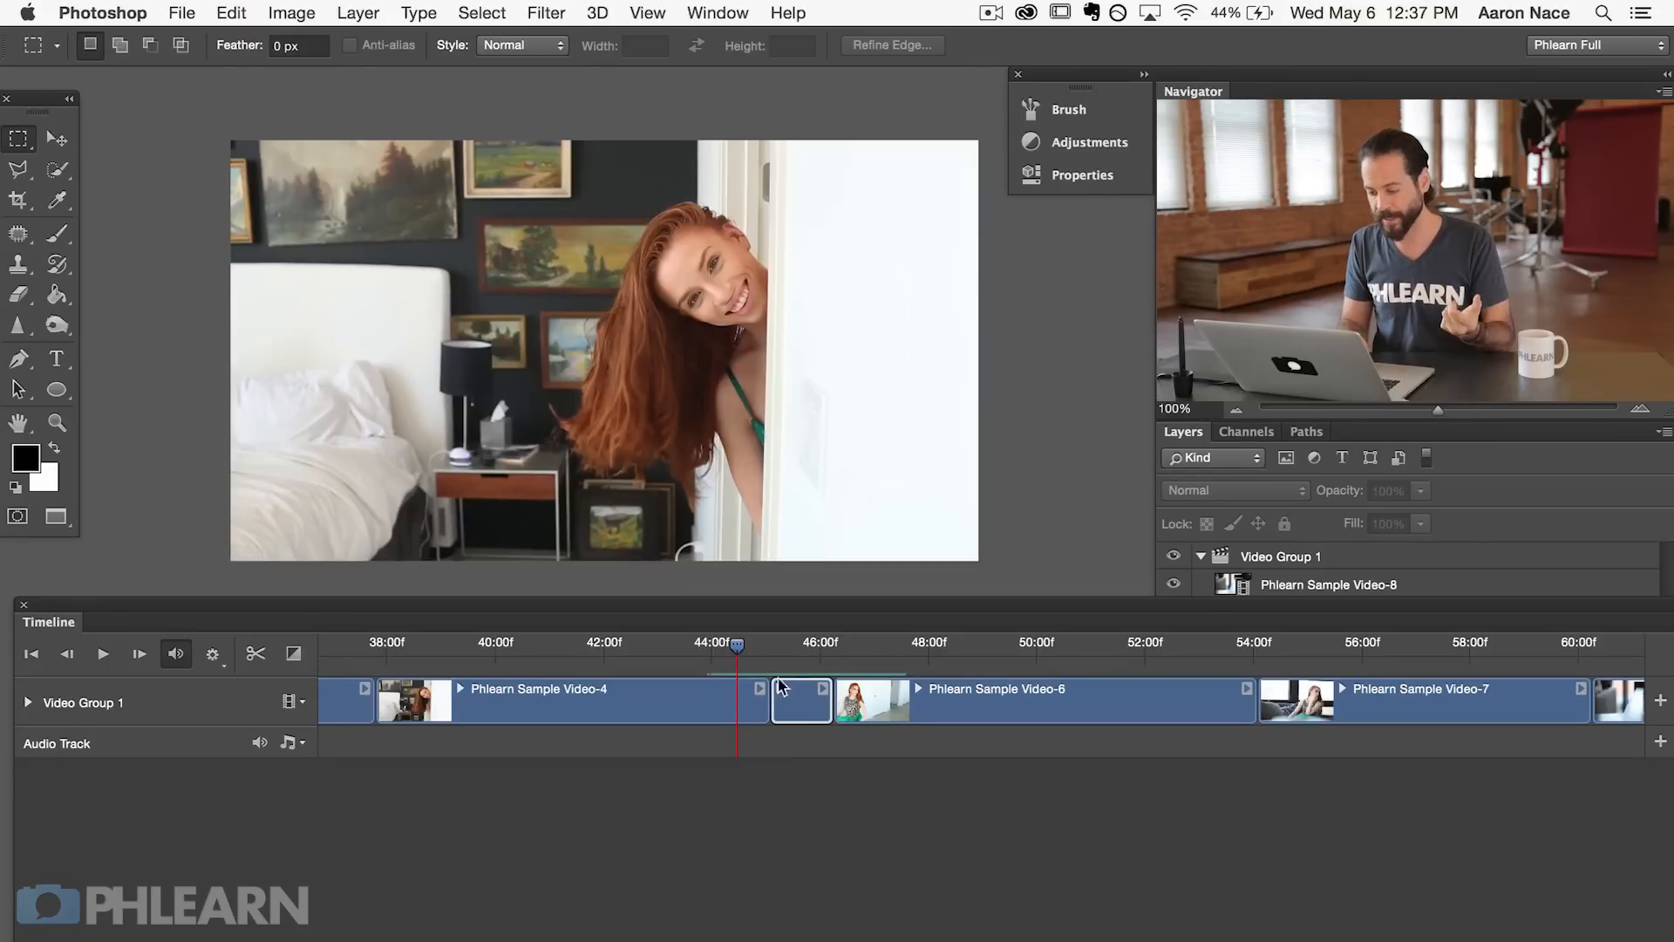
pyautogui.press('space')
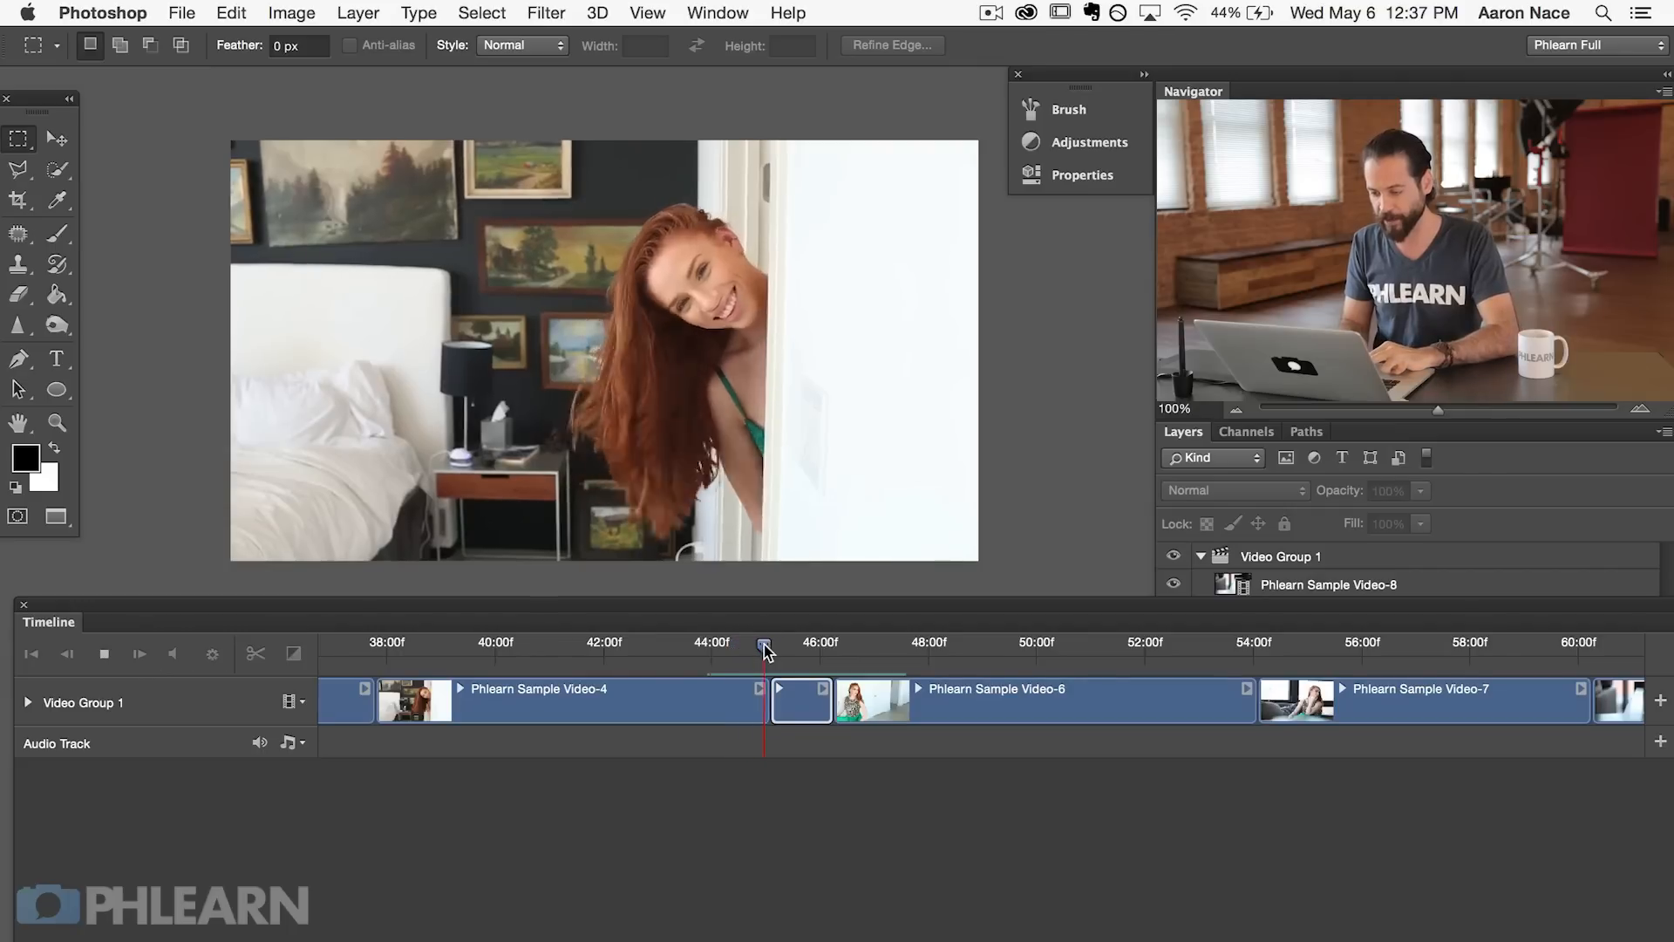
pyautogui.press('space')
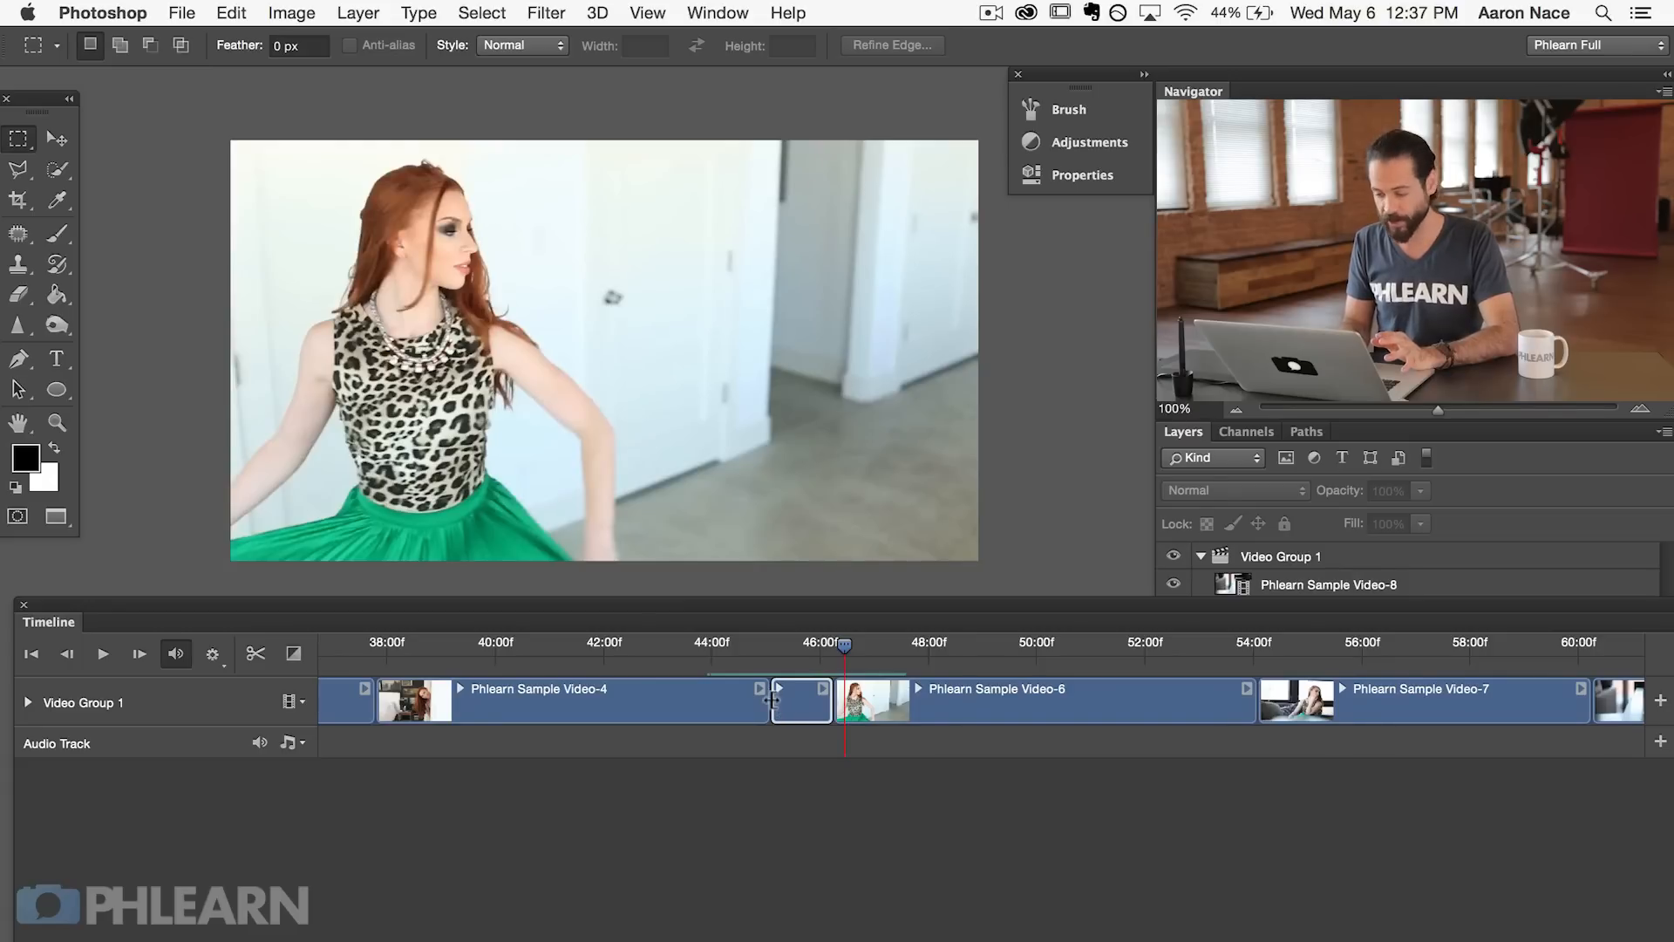
pyautogui.moveTo(772, 700); pyautogui.dragTo(656, 699)
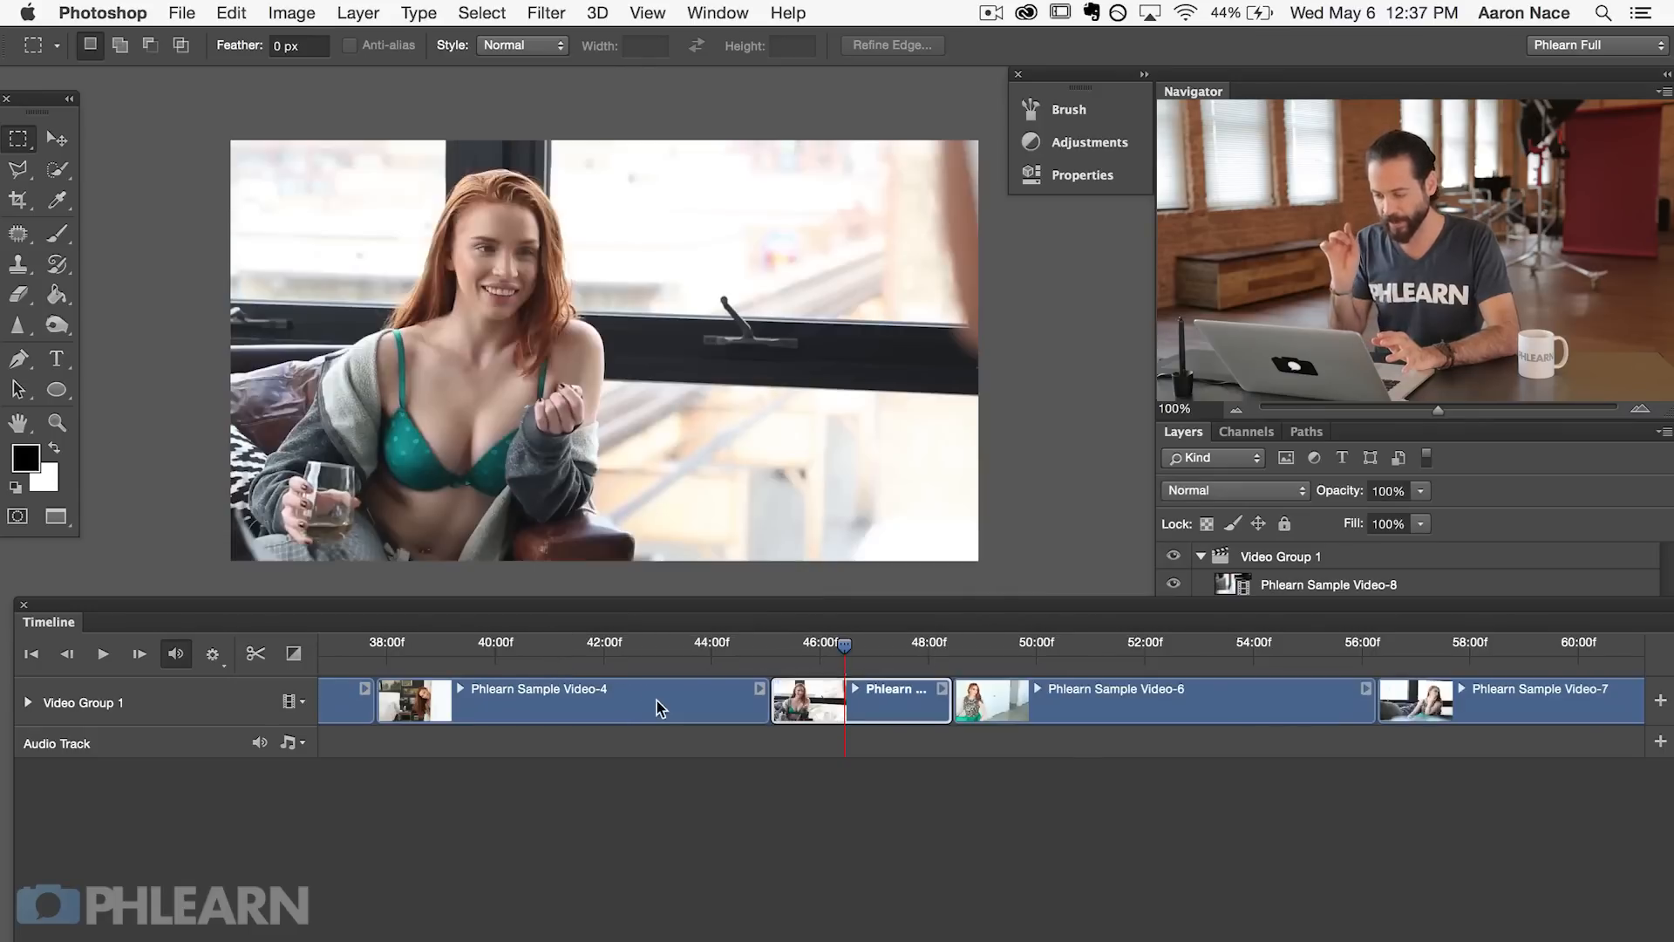
# Step: Play from the end of Phlearn Sample Video-4 through the lengthened Video-5 piece
pyautogui.moveTo(847, 656); pyautogui.dragTo(760, 652)
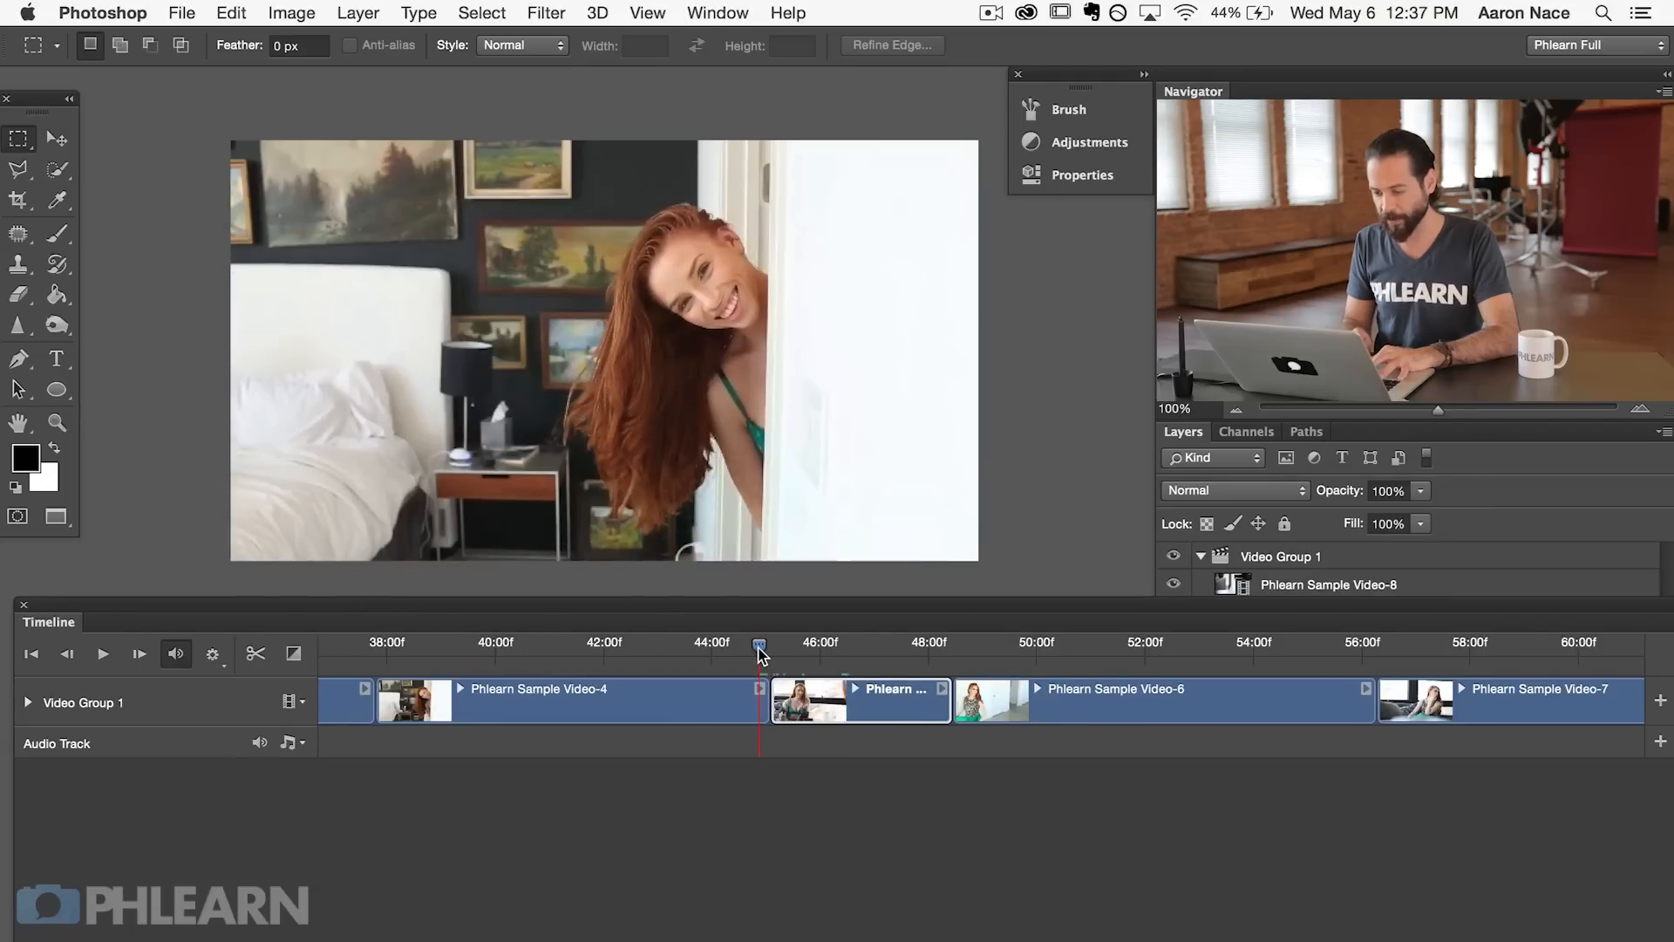
pyautogui.press('space')
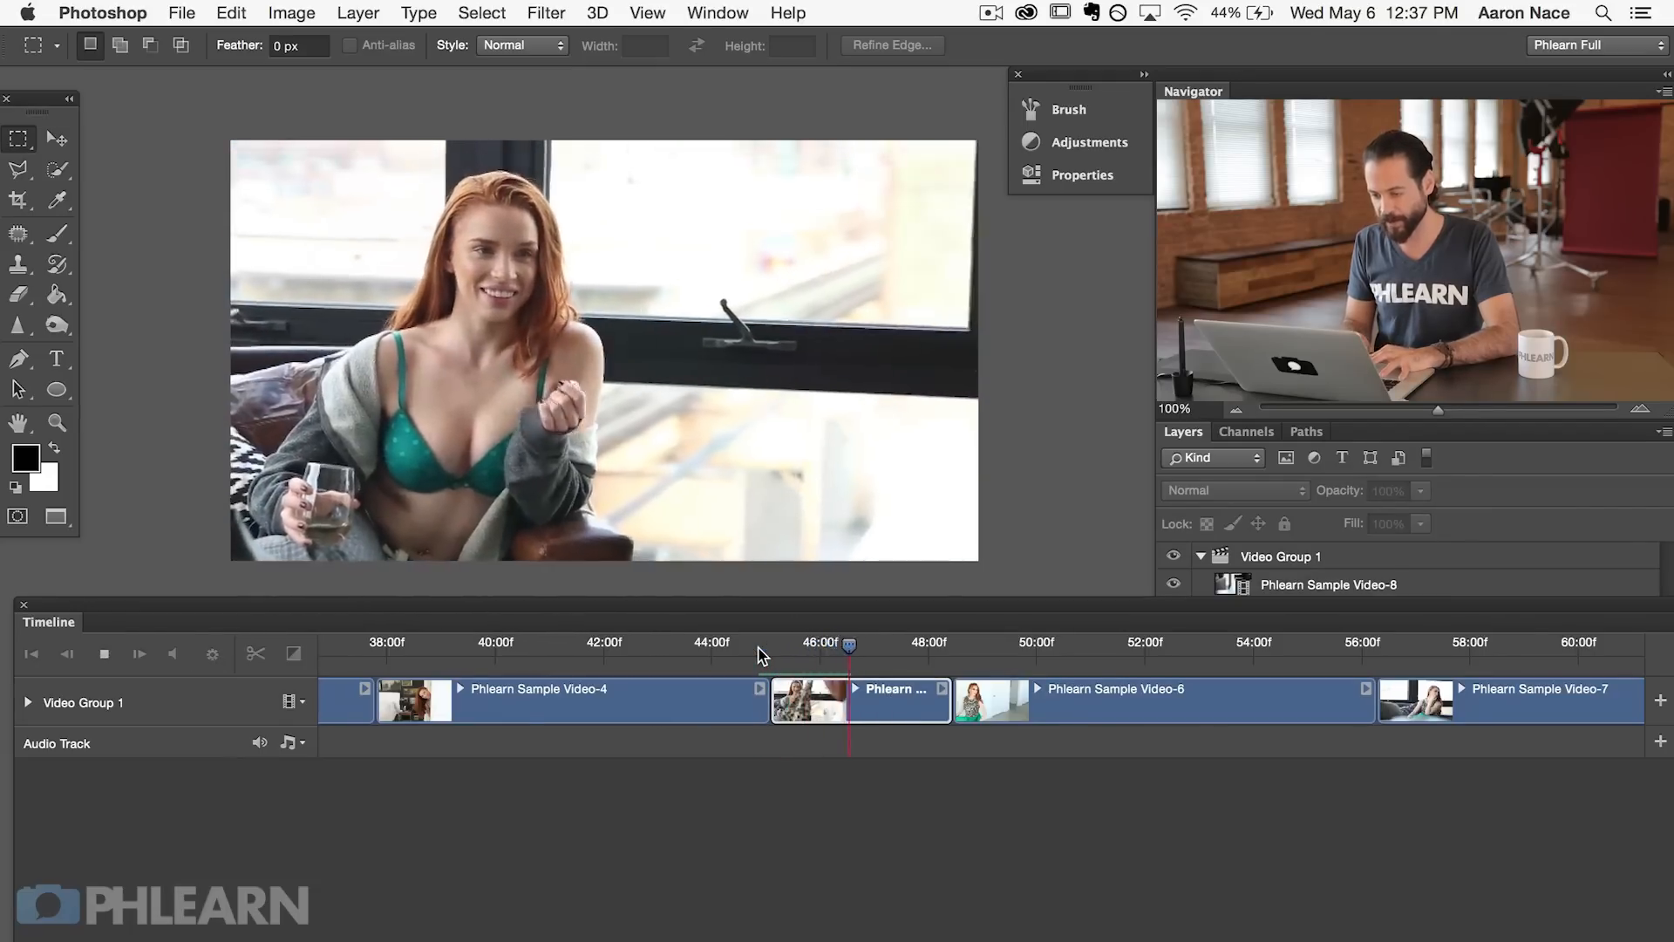
pyautogui.press('space')
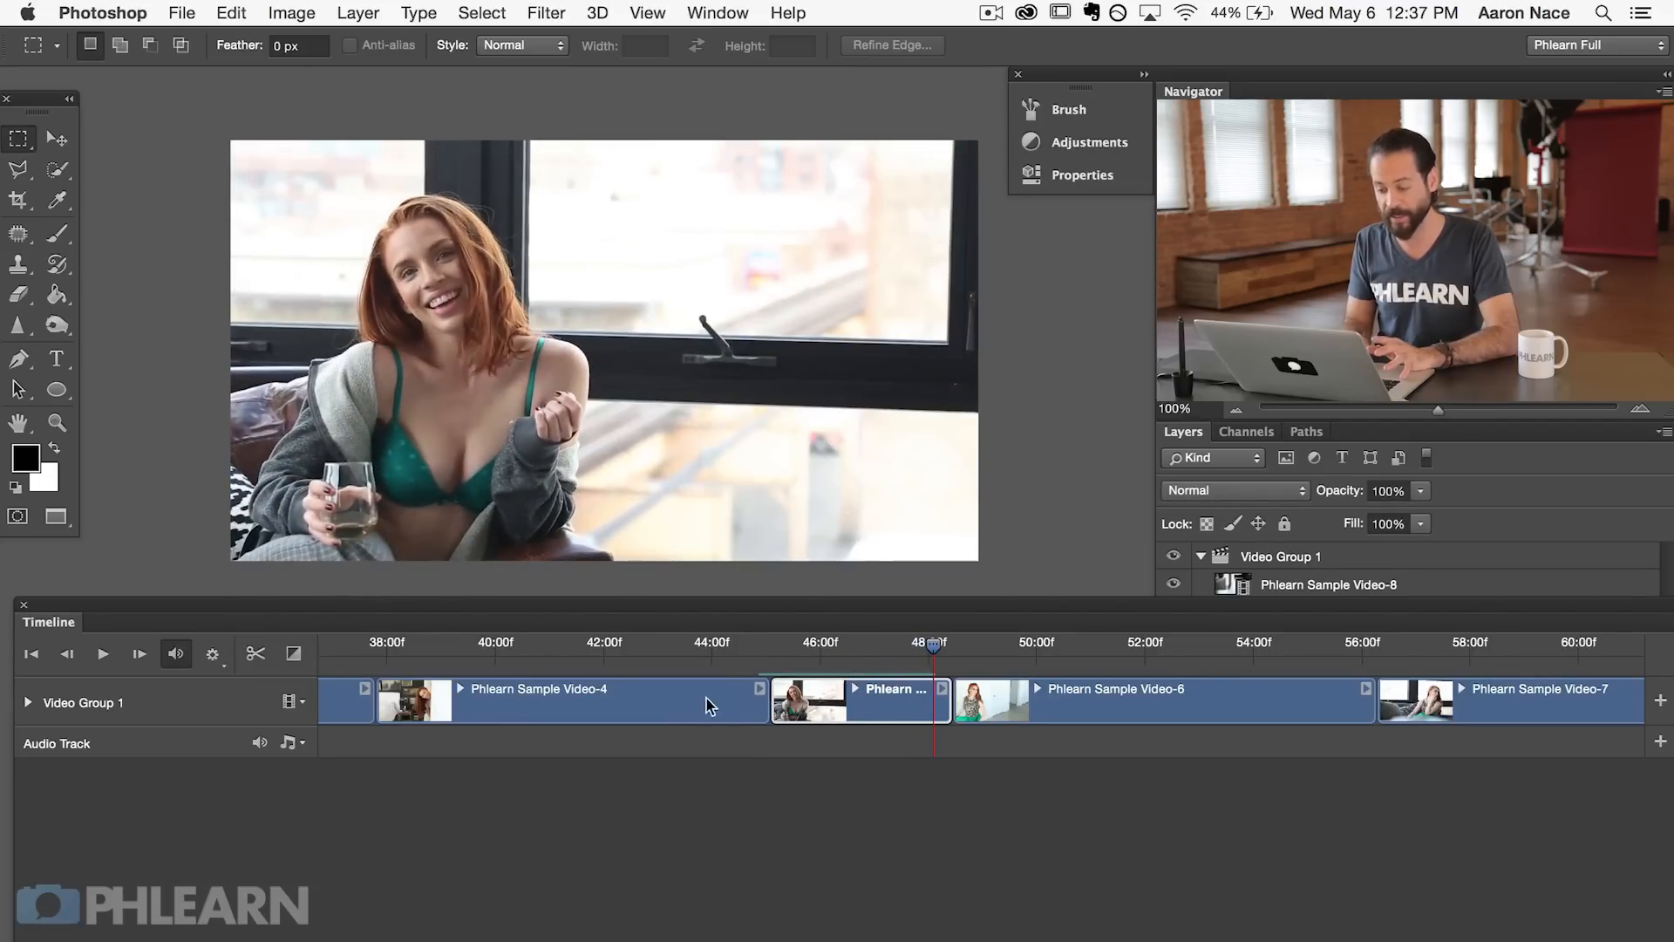
# Step: Scrub to the empty-room frame in Phlearn Sample Video-4 at about 41 seconds and trim the clip's end to that point
pyautogui.moveTo(728, 661); pyautogui.dragTo(571, 651)
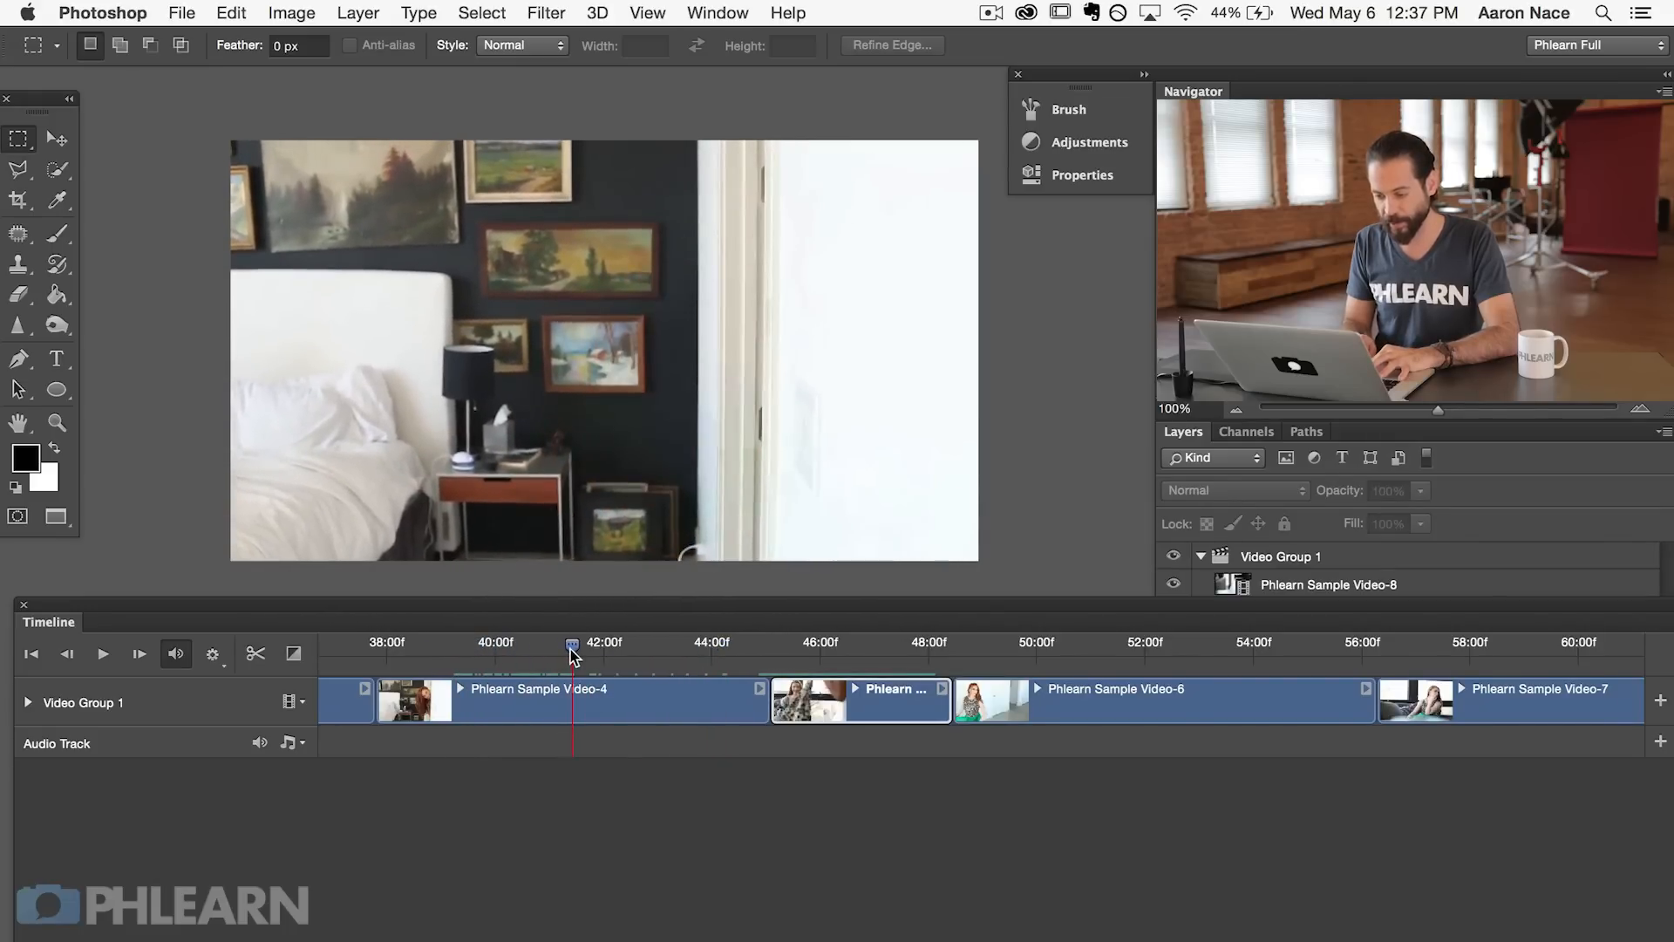
pyautogui.click(572, 692)
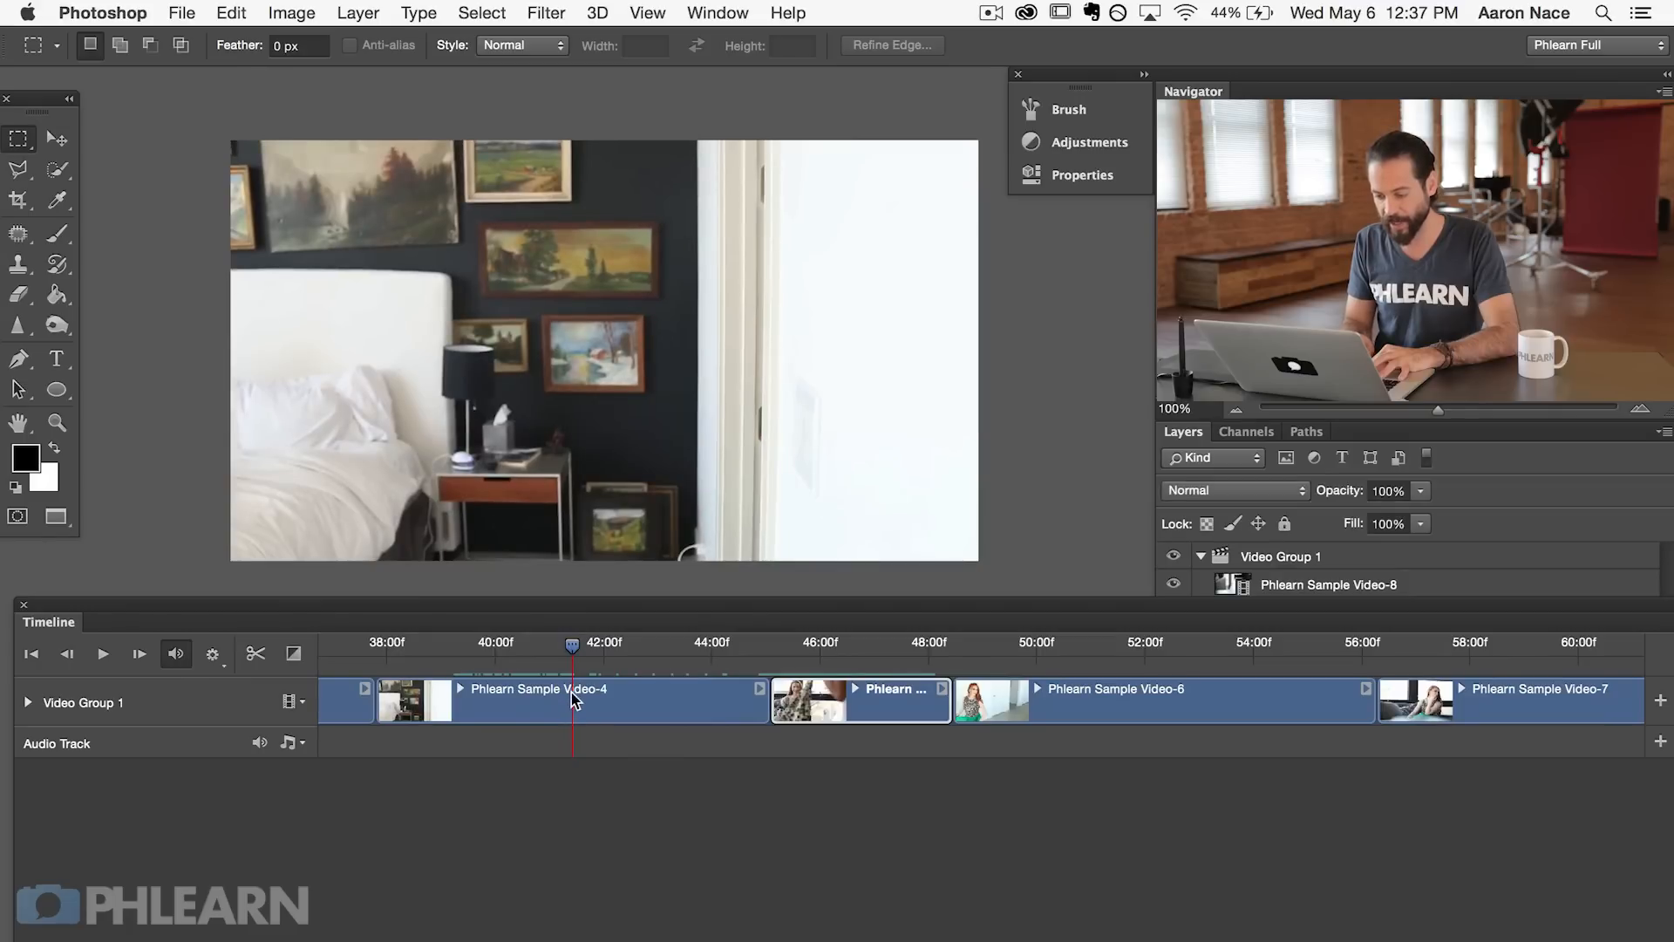
pyautogui.moveTo(758, 697); pyautogui.dragTo(566, 707)
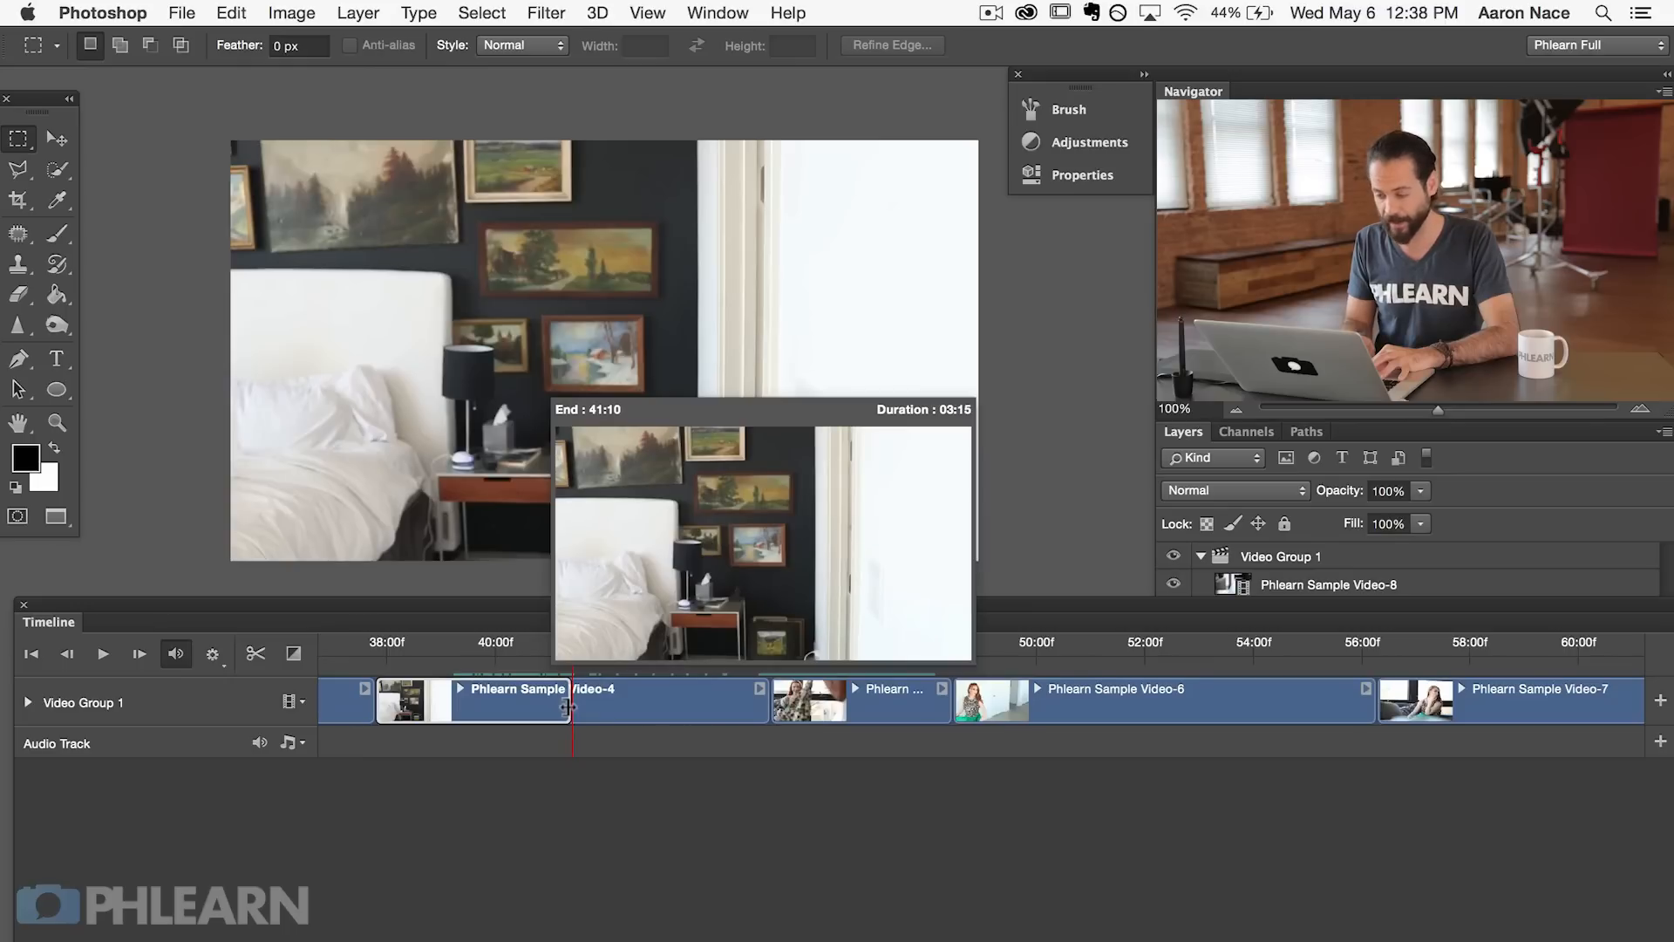
pyautogui.moveTo(567, 707); pyautogui.dragTo(571, 712)
# Step: Play the trimmed Phlearn Sample Video-4 from its beginning into the Video-5 piece
pyautogui.moveTo(569, 652); pyautogui.dragTo(393, 651)
pyautogui.press('space')
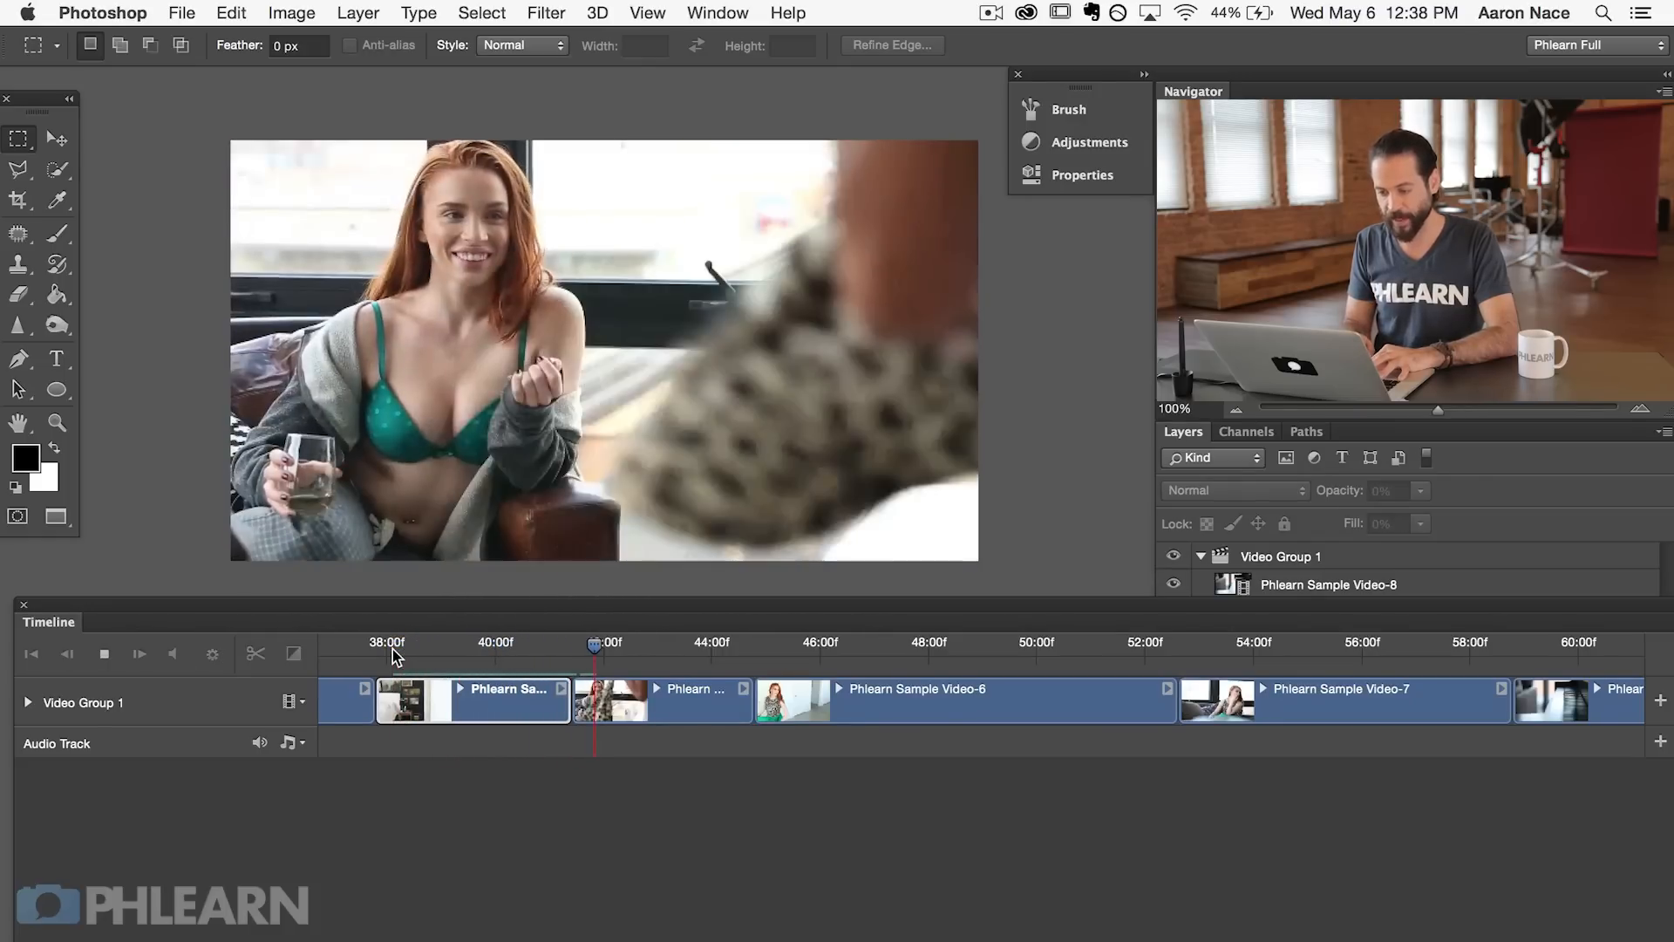
pyautogui.press('space')
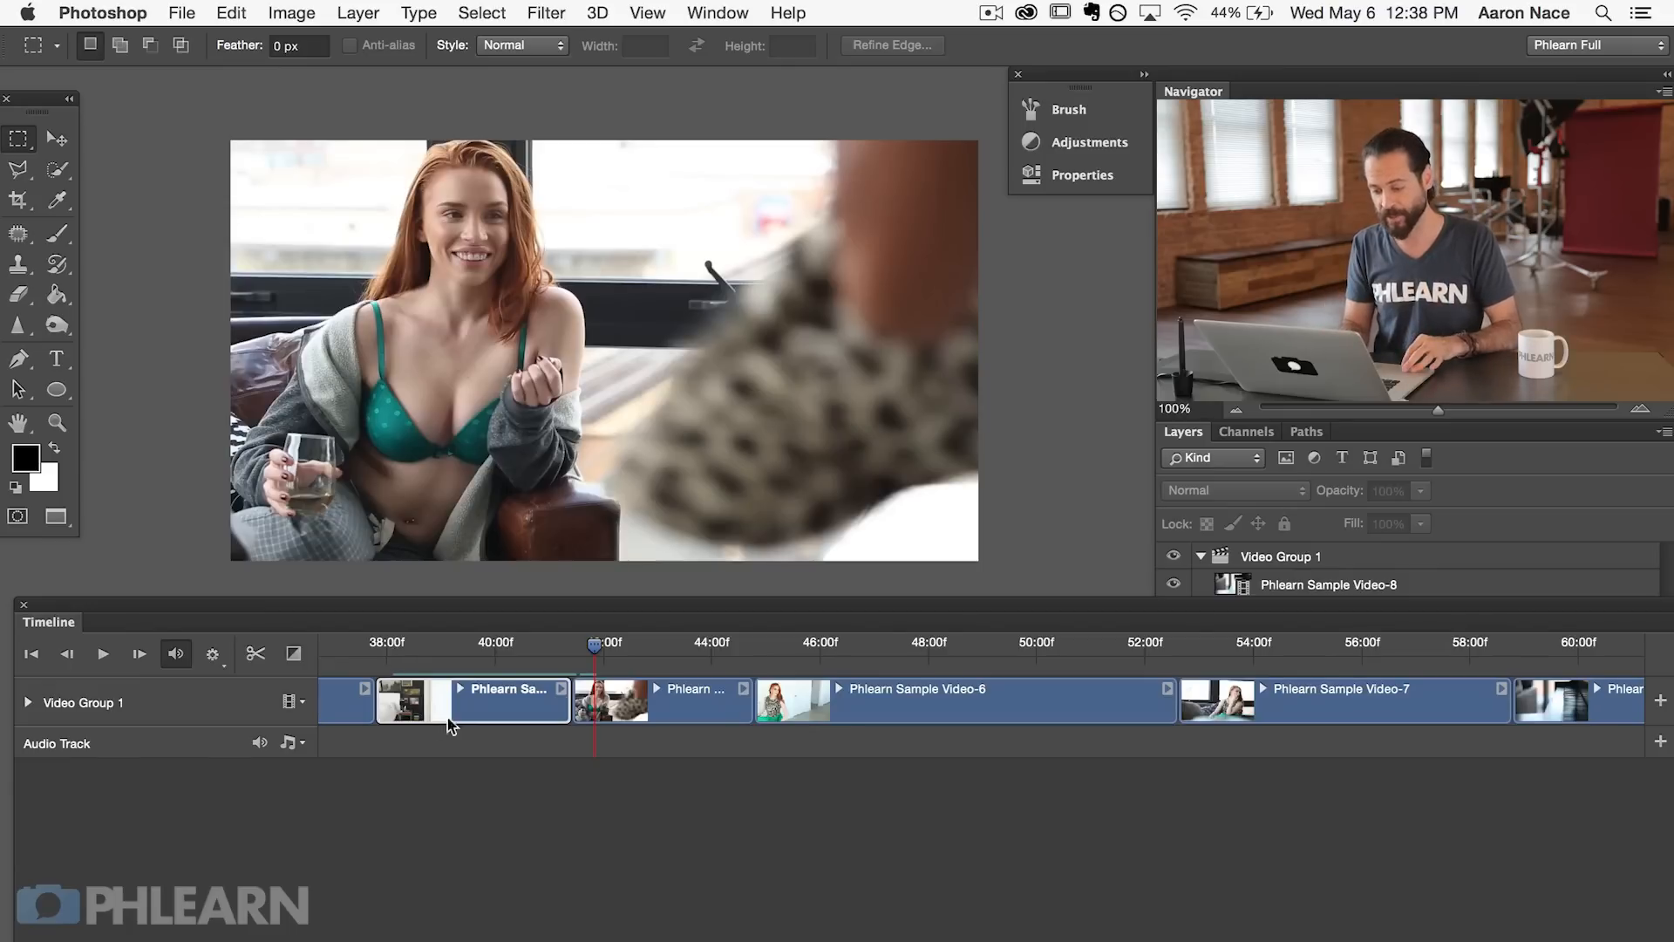
# Step: Move Phlearn Sample Video-4 behind the short Video-5 piece, before Phlearn Sample Video-6, and scrub back to preview the new order
pyautogui.moveTo(509, 708); pyautogui.dragTo(749, 703)
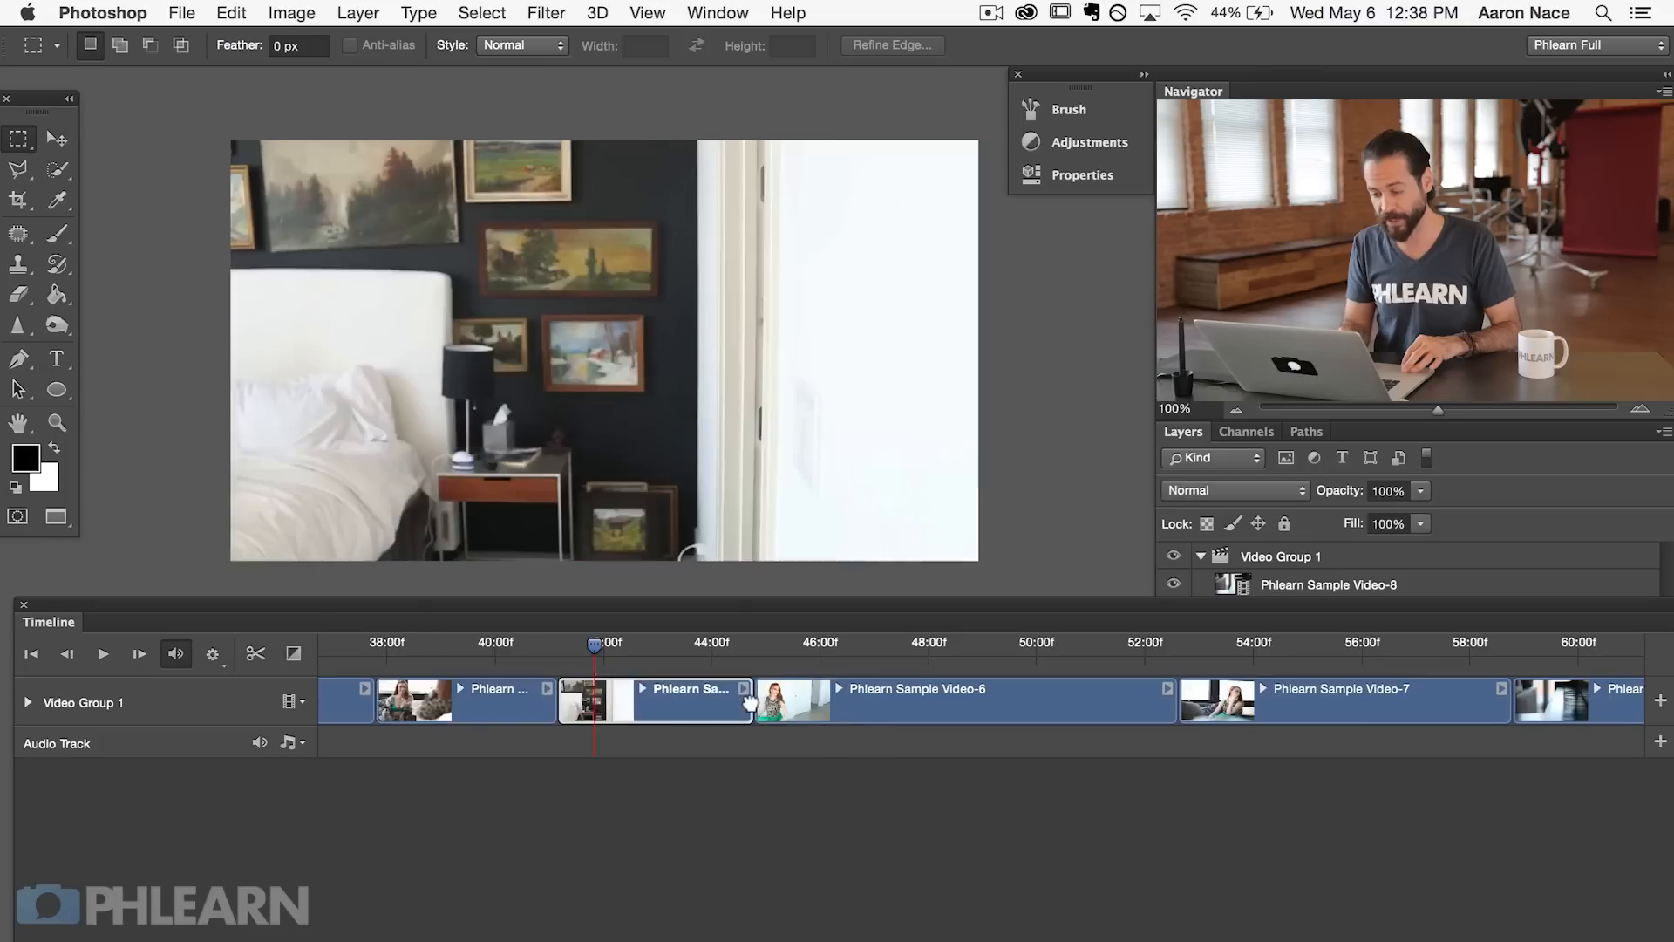
pyautogui.moveTo(594, 647); pyautogui.dragTo(461, 645)
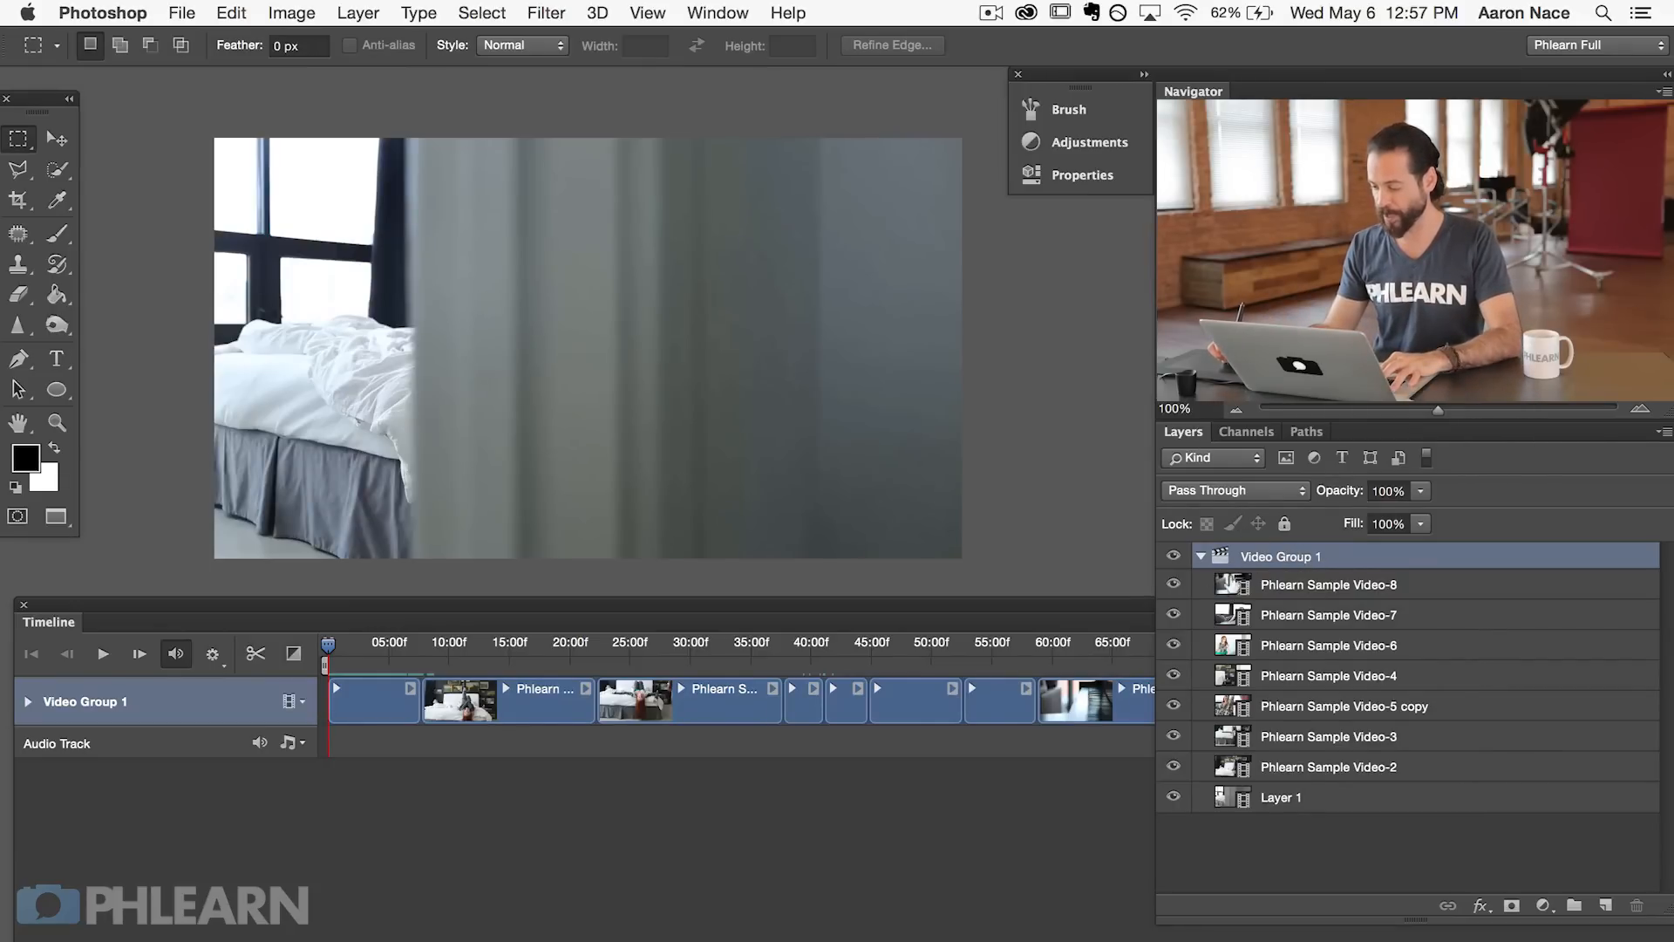
# Step: Collapse Video Group 1 in the layer stack
pyautogui.click(1198, 556)
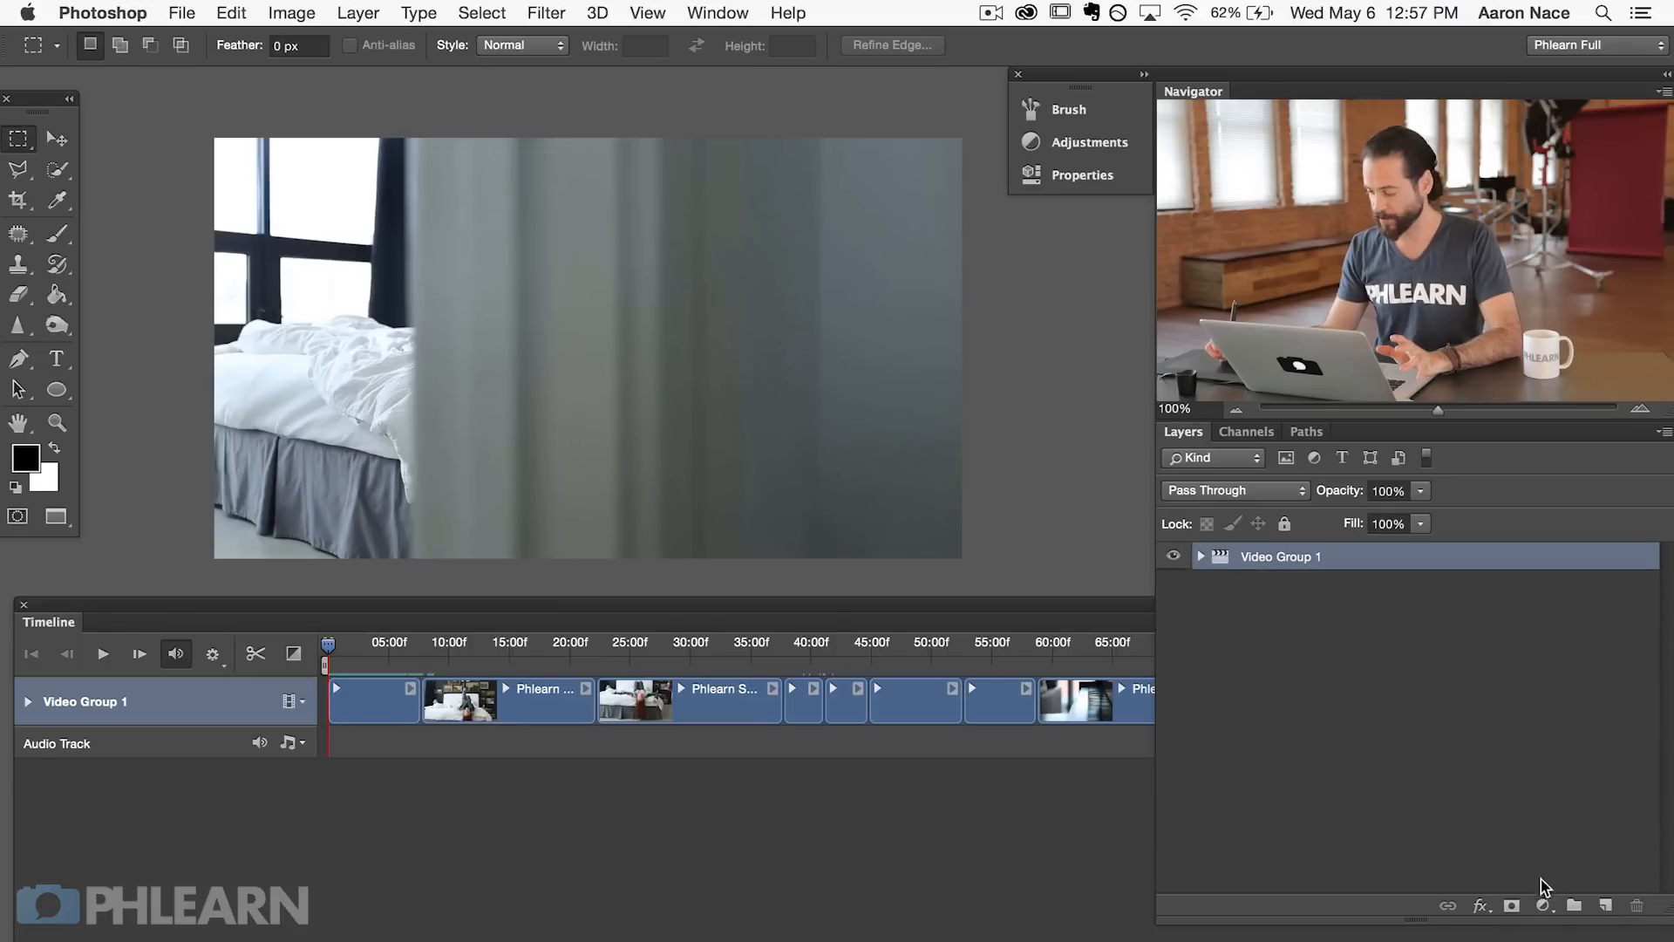
# Step: Add a Solid Color fill layer in pure red (ff0000) above Video Group 1
pyautogui.click(1539, 905)
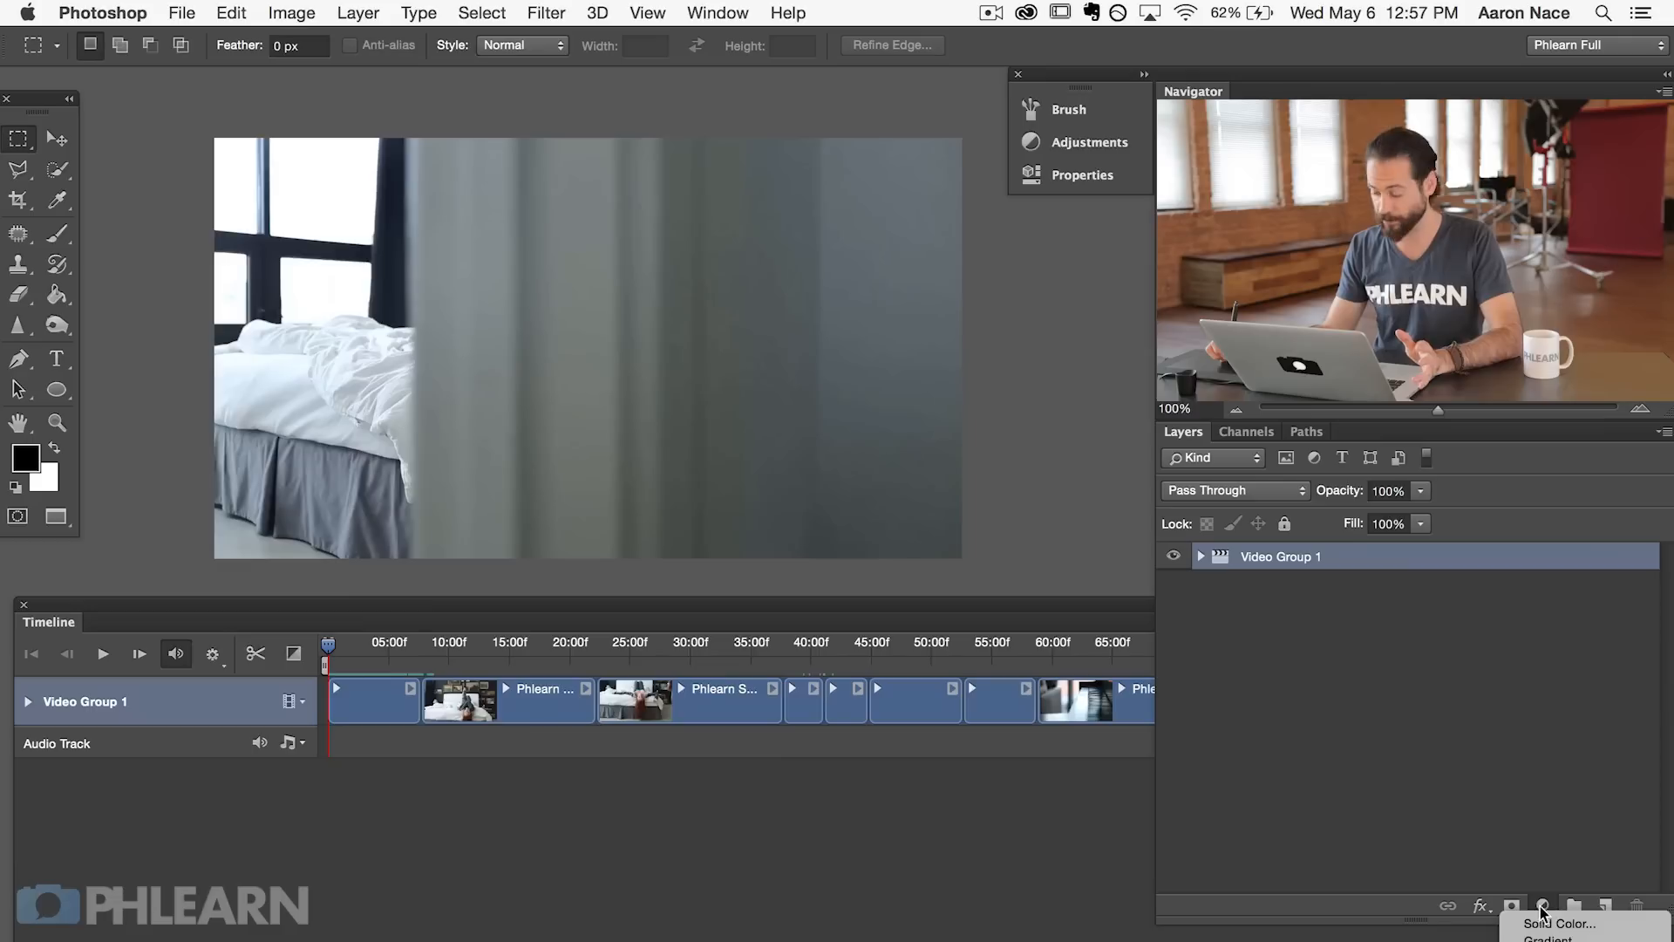
pyautogui.click(1559, 924)
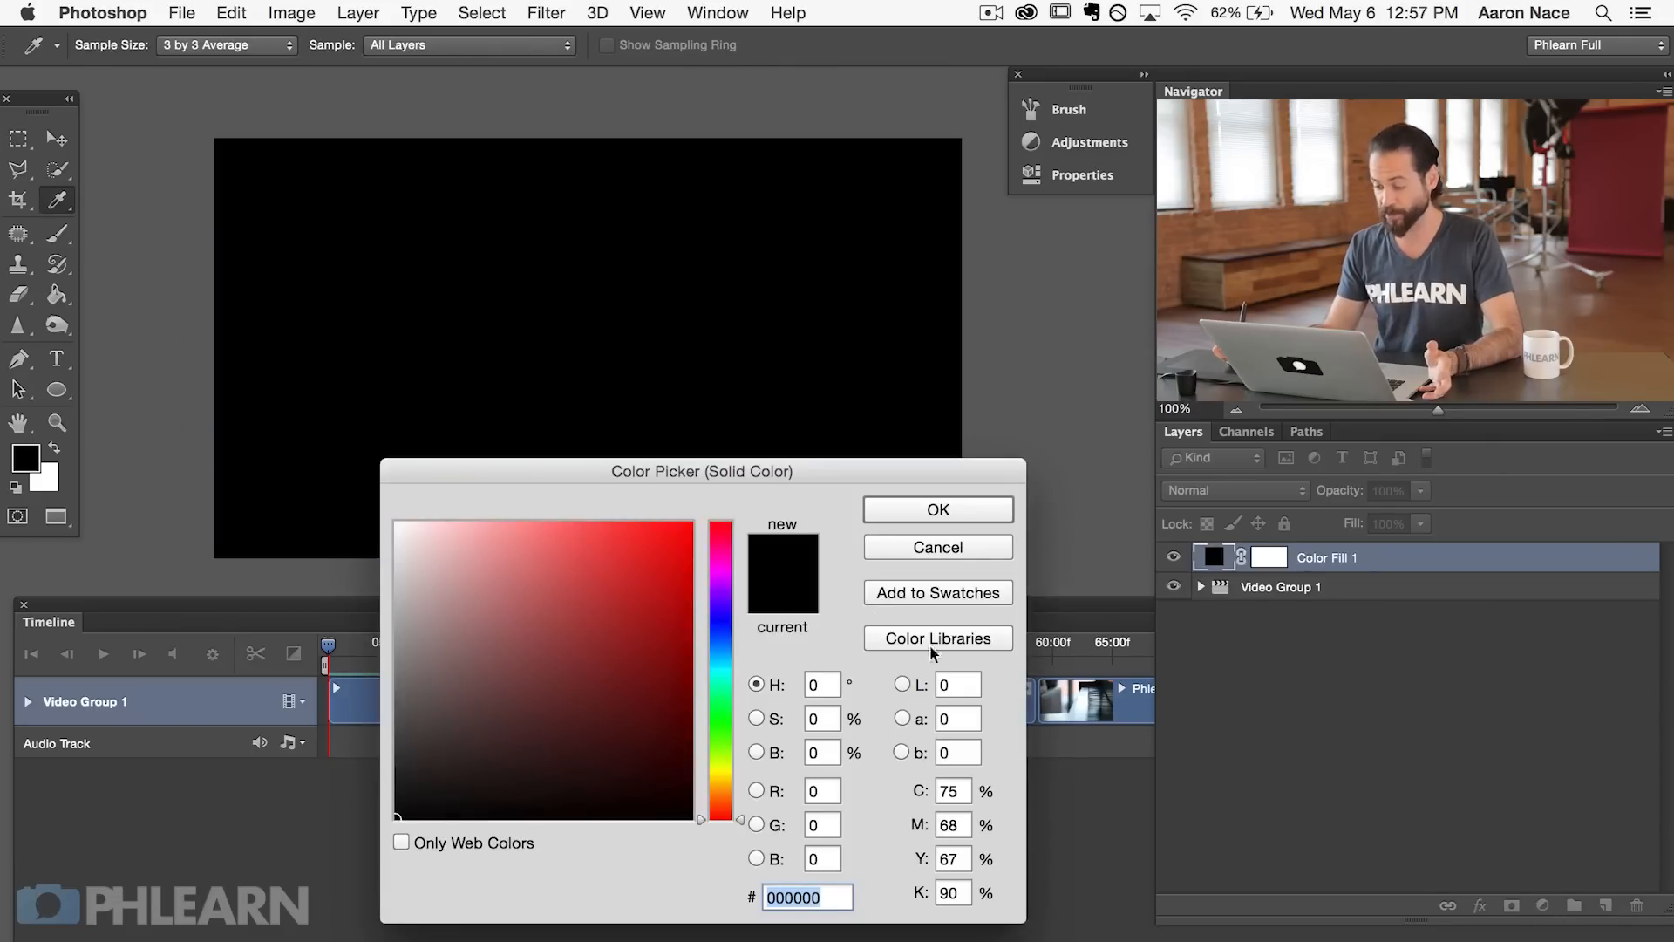
pyautogui.moveTo(874, 490); pyautogui.dragTo(877, 397)
pyautogui.click(693, 430)
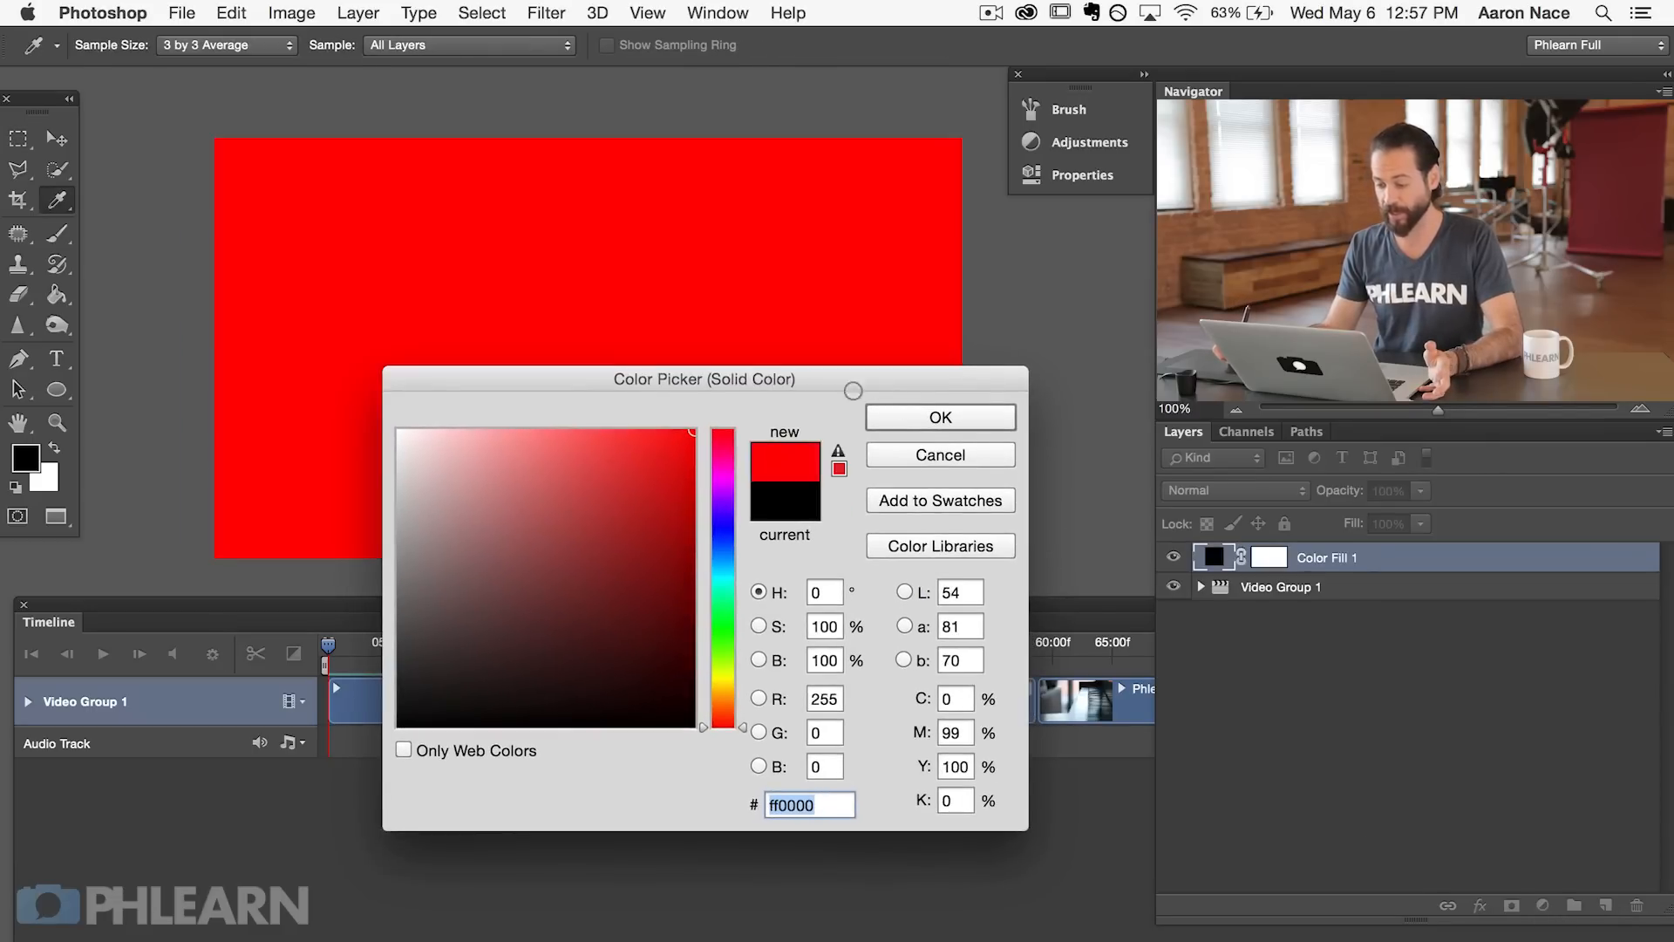
pyautogui.press('m')
pyautogui.click(956, 419)
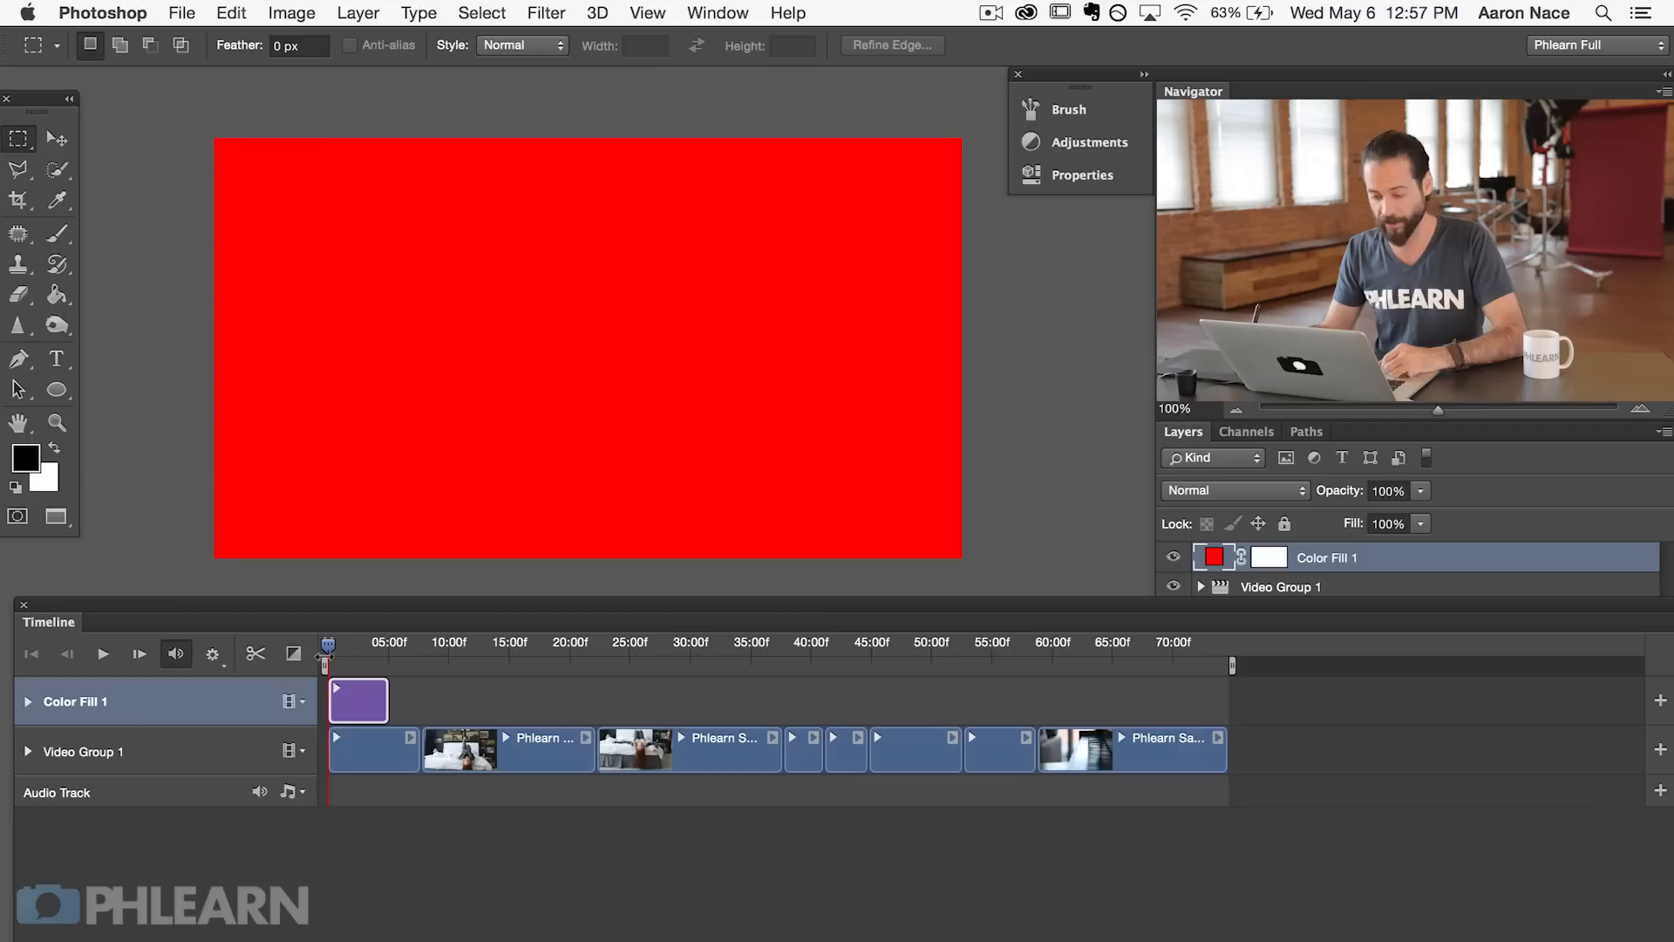
# Step: Shift the Color Fill 1 clip to start at about 8 seconds and place its layer beneath Video Group 1
pyautogui.moveTo(347, 649); pyautogui.dragTo(429, 652)
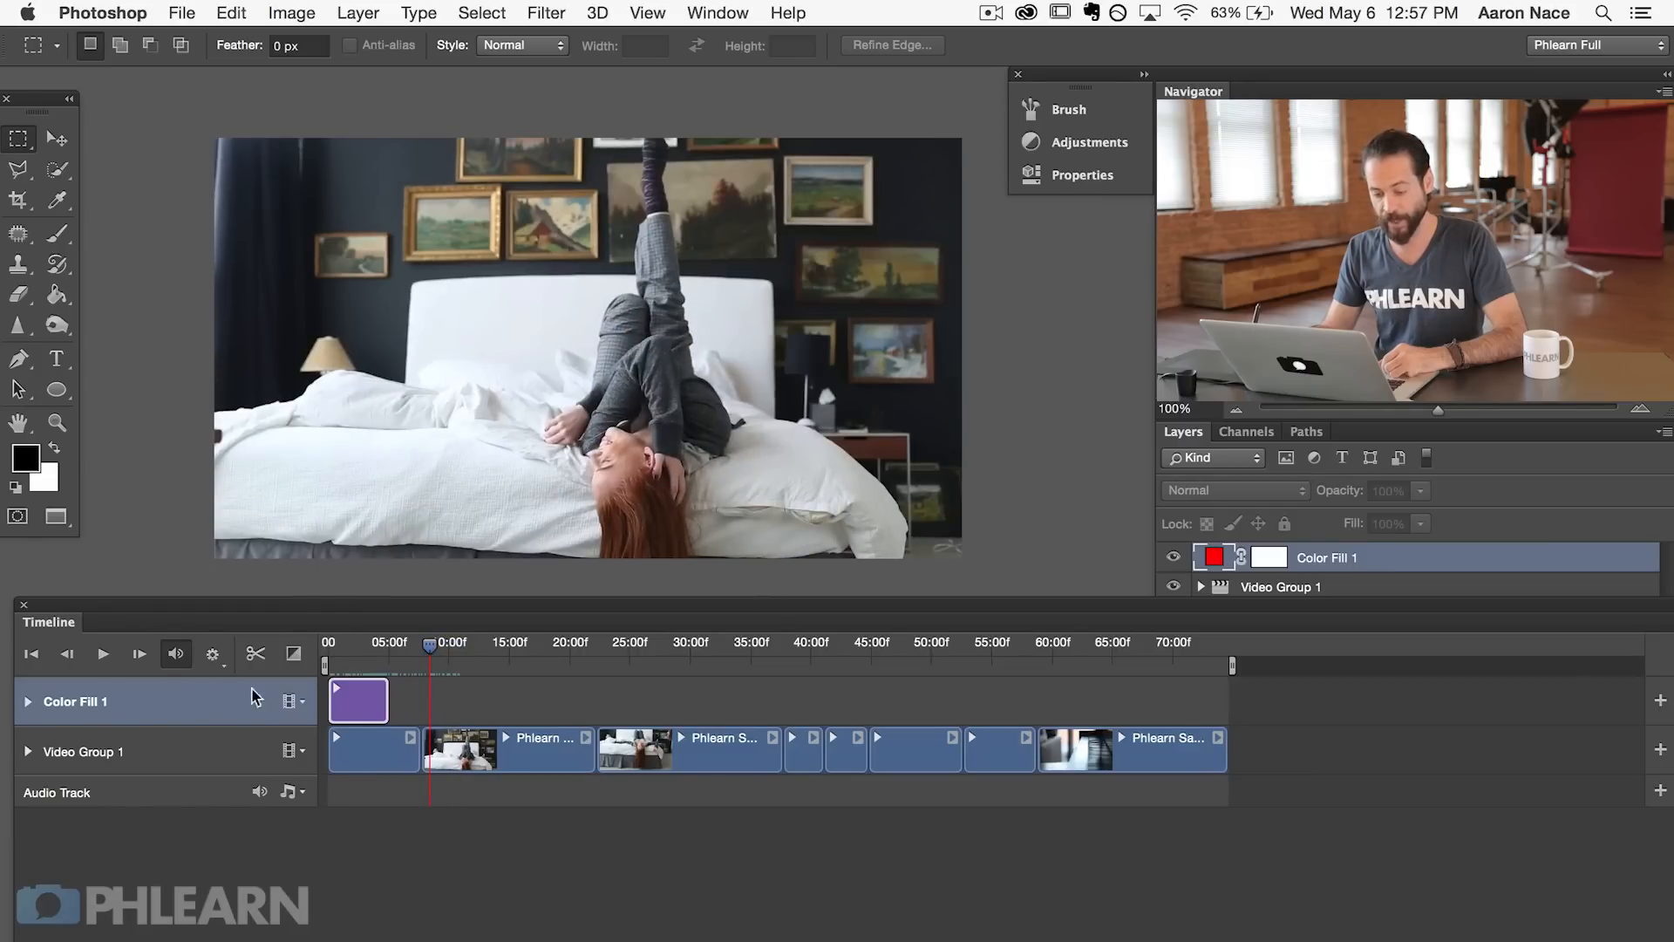
pyautogui.moveTo(335, 695); pyautogui.dragTo(535, 649)
pyautogui.click(1413, 558)
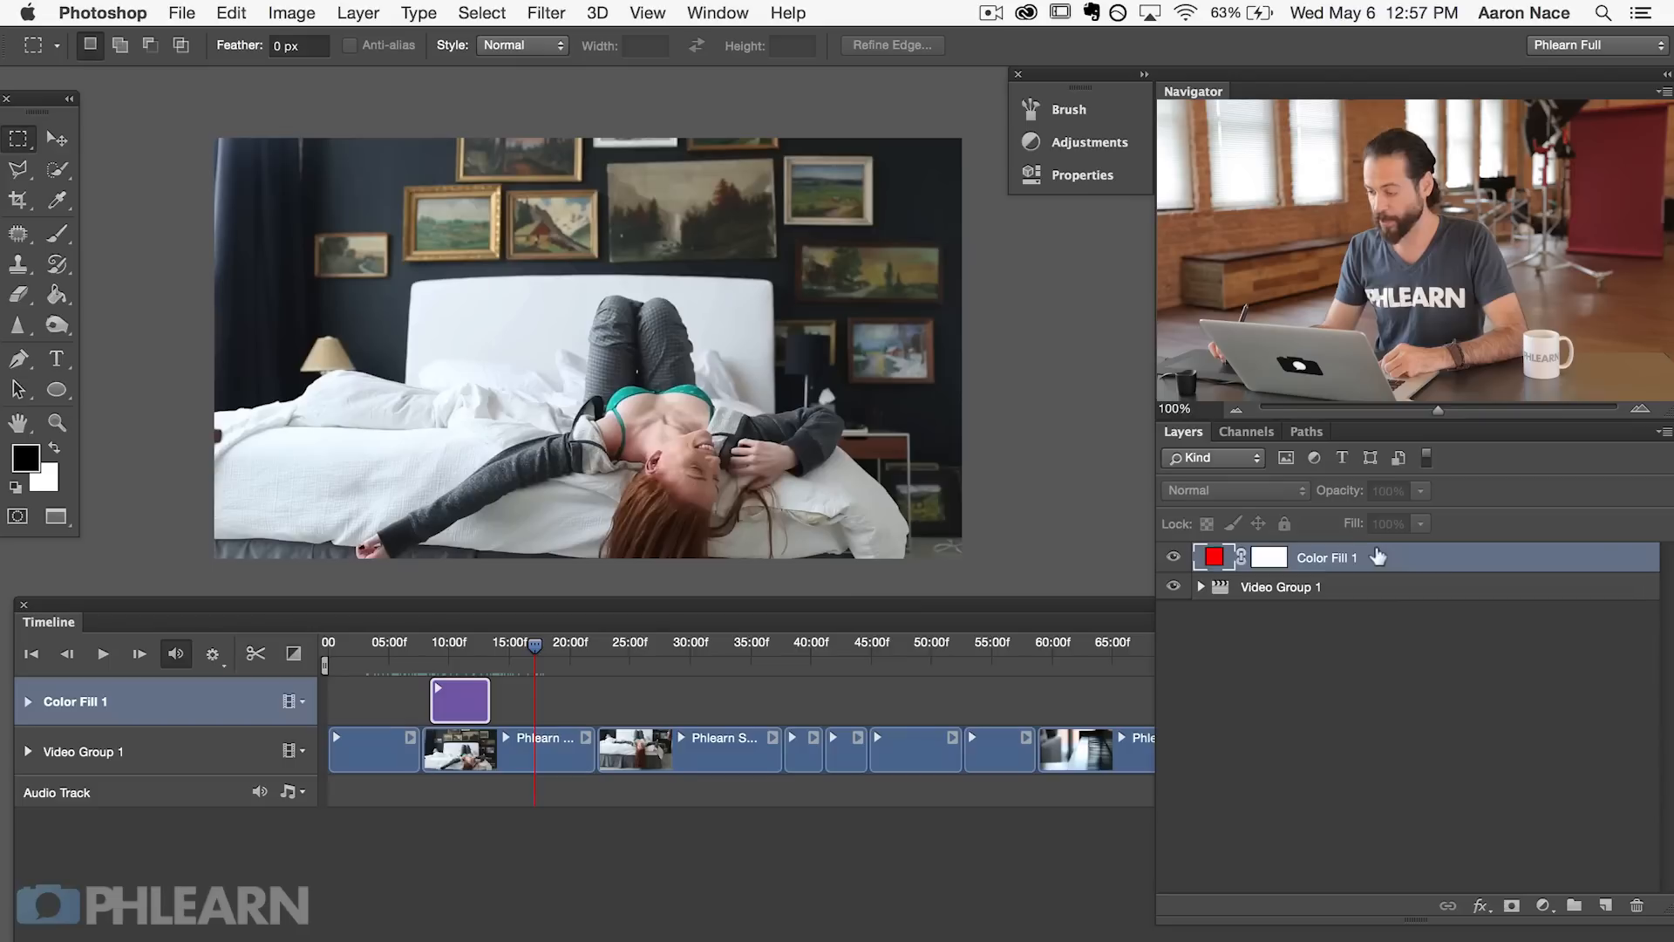
pyautogui.moveTo(1371, 555); pyautogui.dragTo(1392, 611)
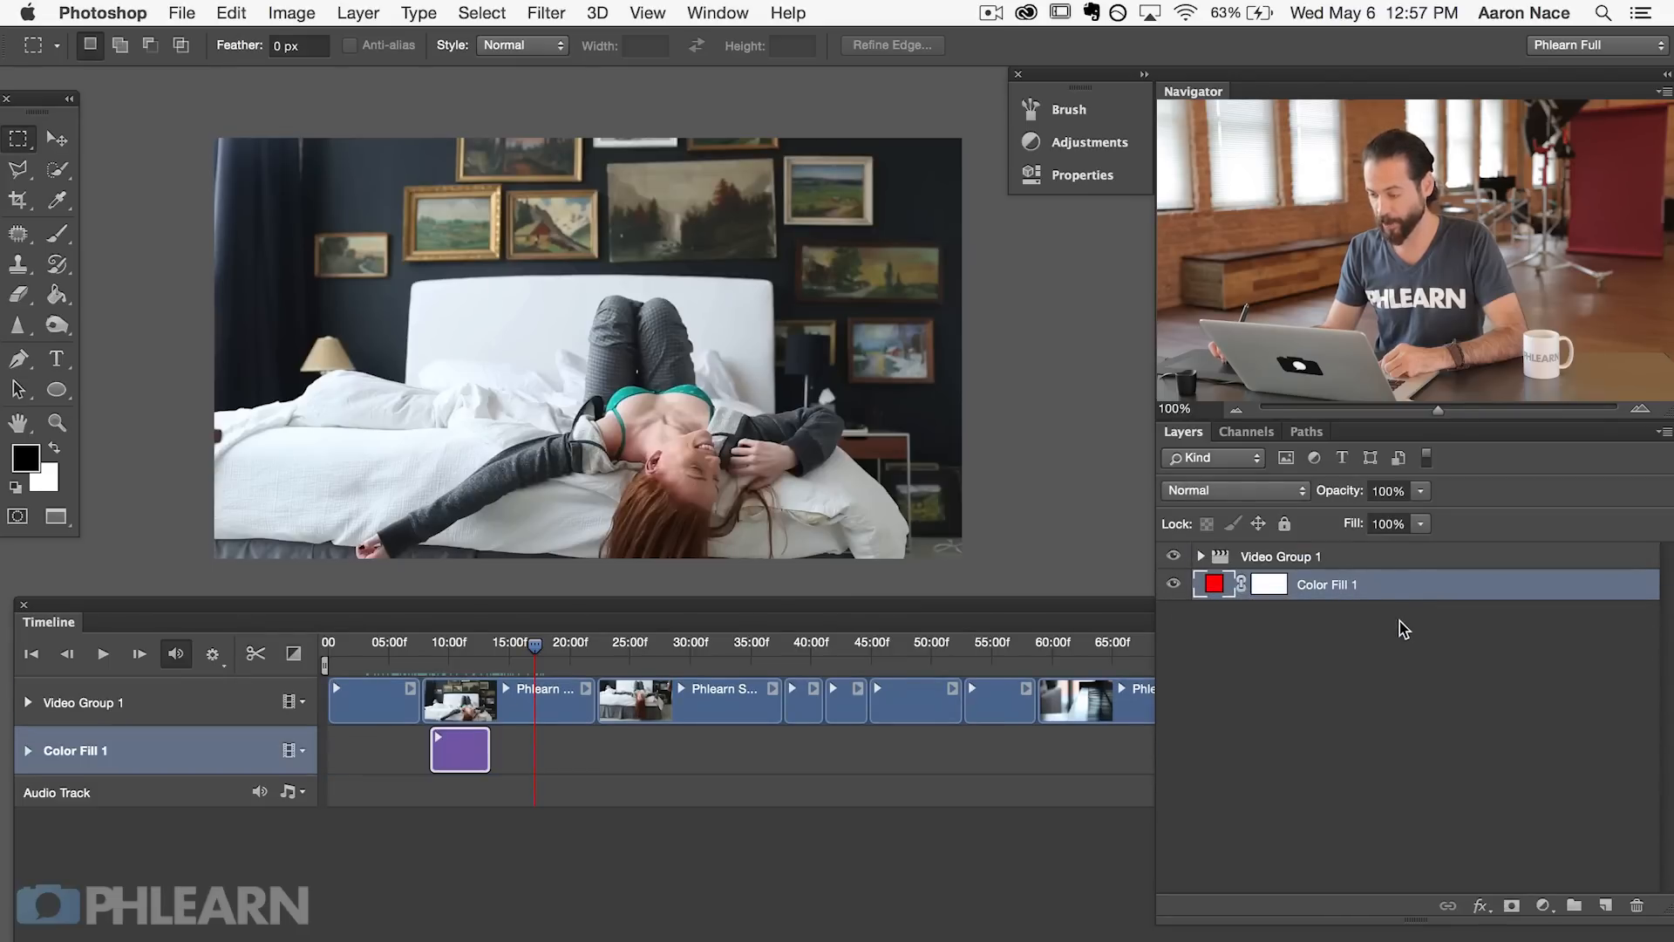
# Step: Scrub and play the section containing the red fill clip, and mute the timeline audio
pyautogui.moveTo(536, 647); pyautogui.dragTo(495, 653)
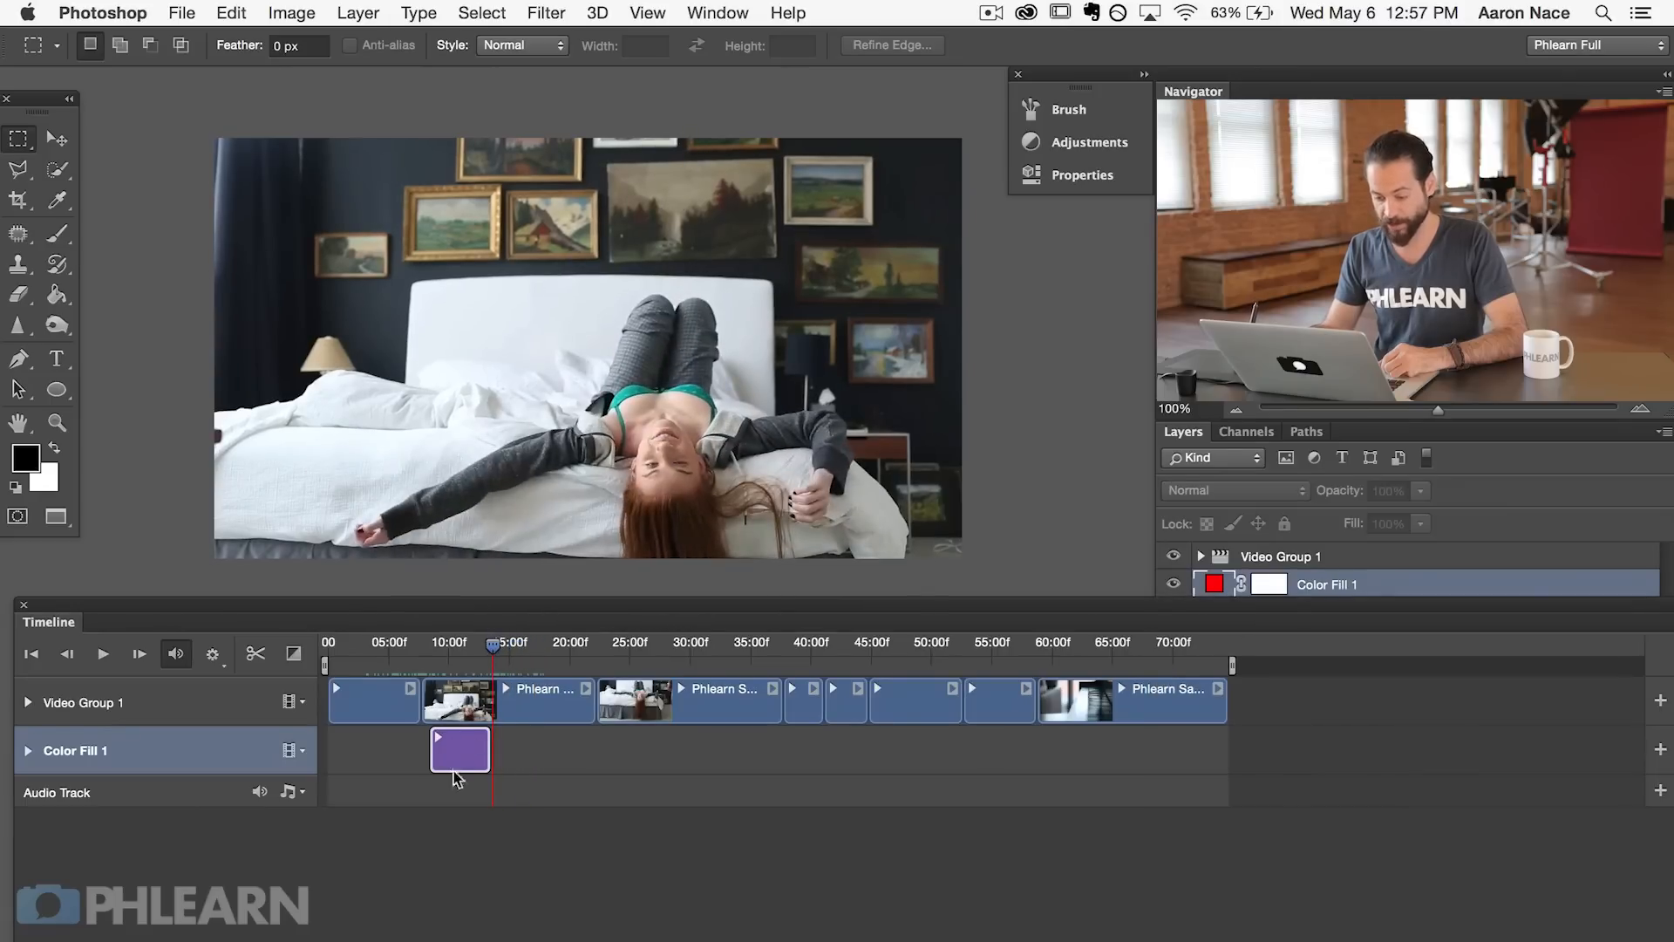
pyautogui.moveTo(495, 656); pyautogui.dragTo(454, 655)
pyautogui.press('space')
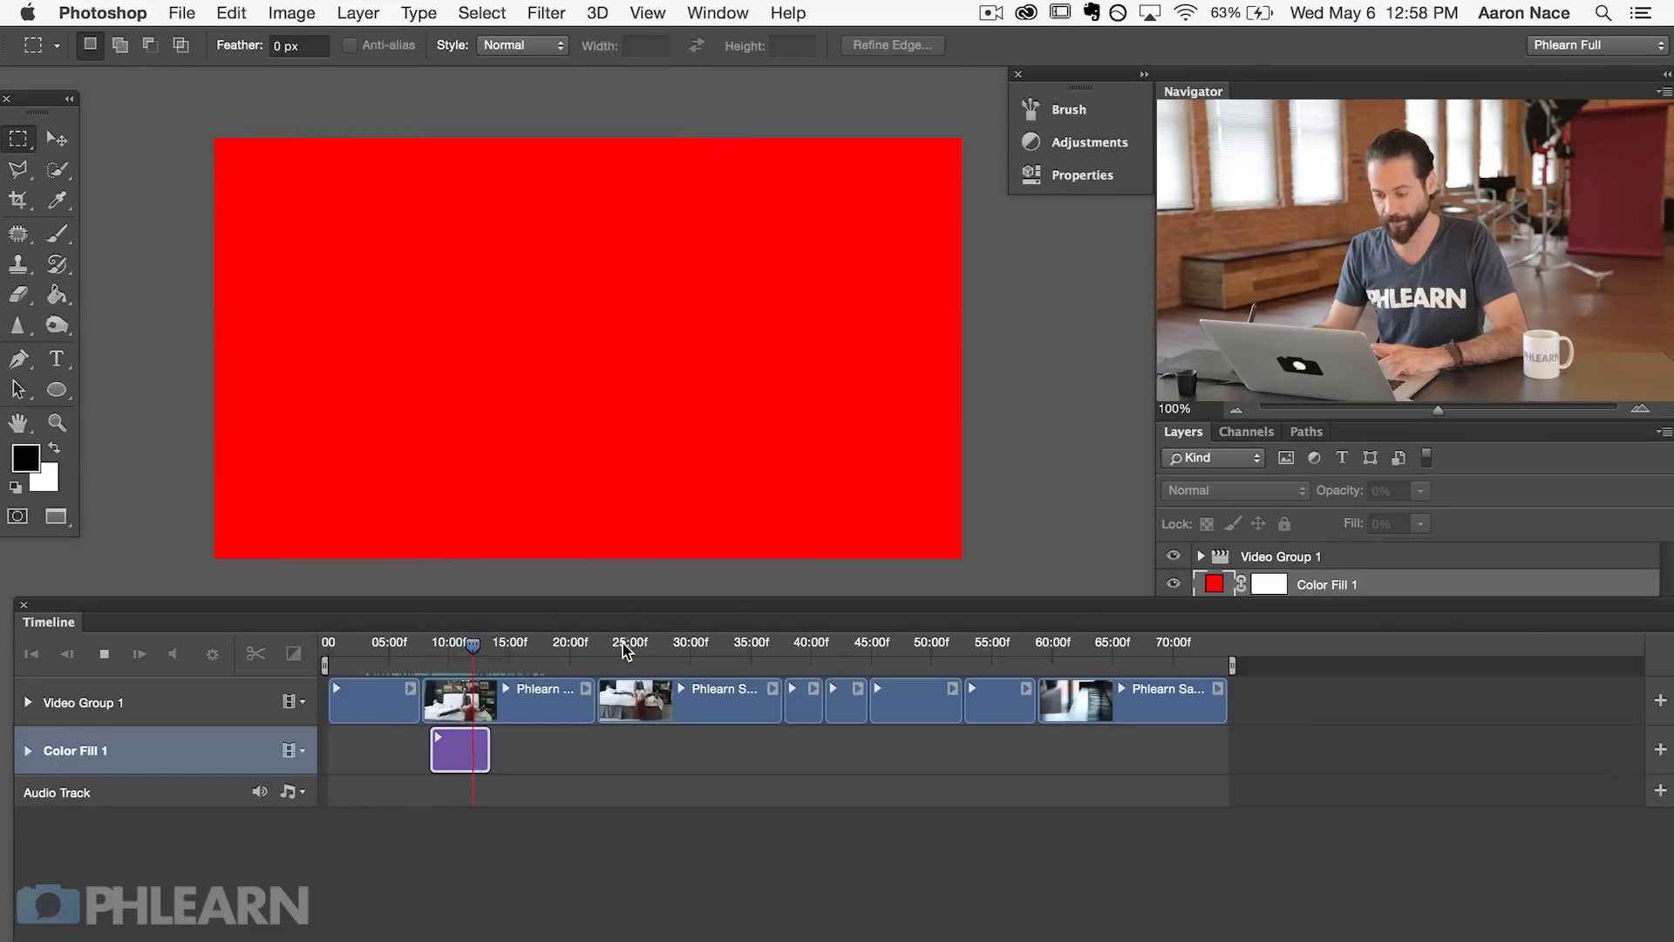
pyautogui.press('space')
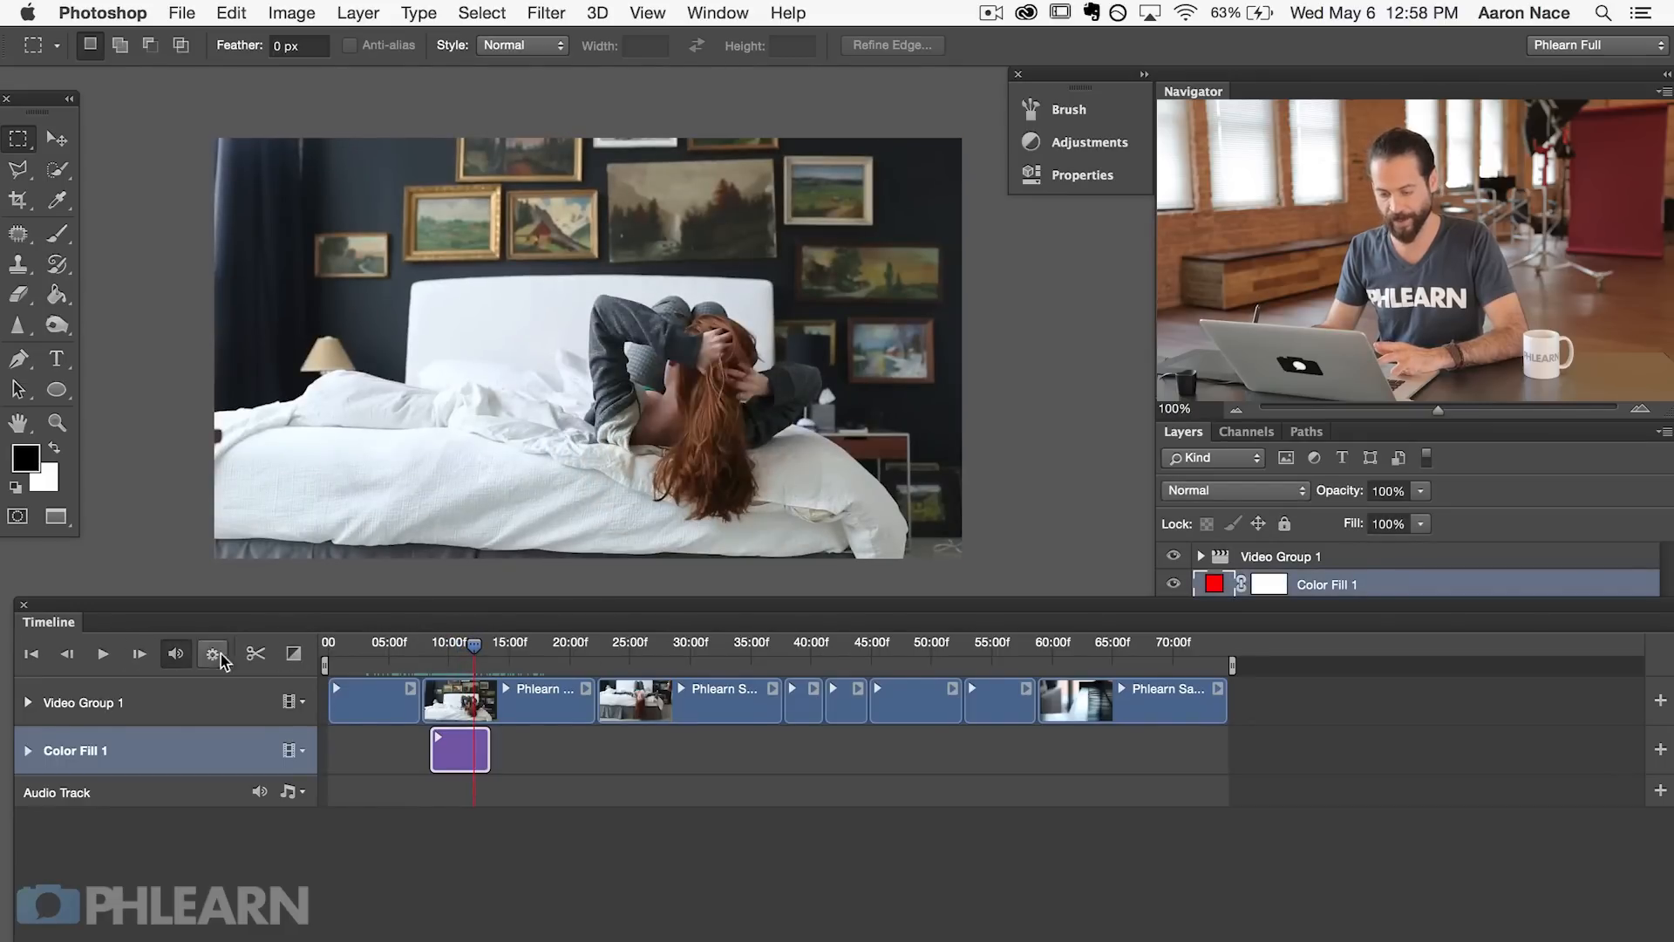
pyautogui.moveTo(474, 645); pyautogui.dragTo(459, 652)
pyautogui.click(171, 656)
pyautogui.moveTo(454, 646)
pyautogui.mouseDown()
pyautogui.moveTo(473, 646)
pyautogui.moveTo(457, 646)
pyautogui.mouseUp()
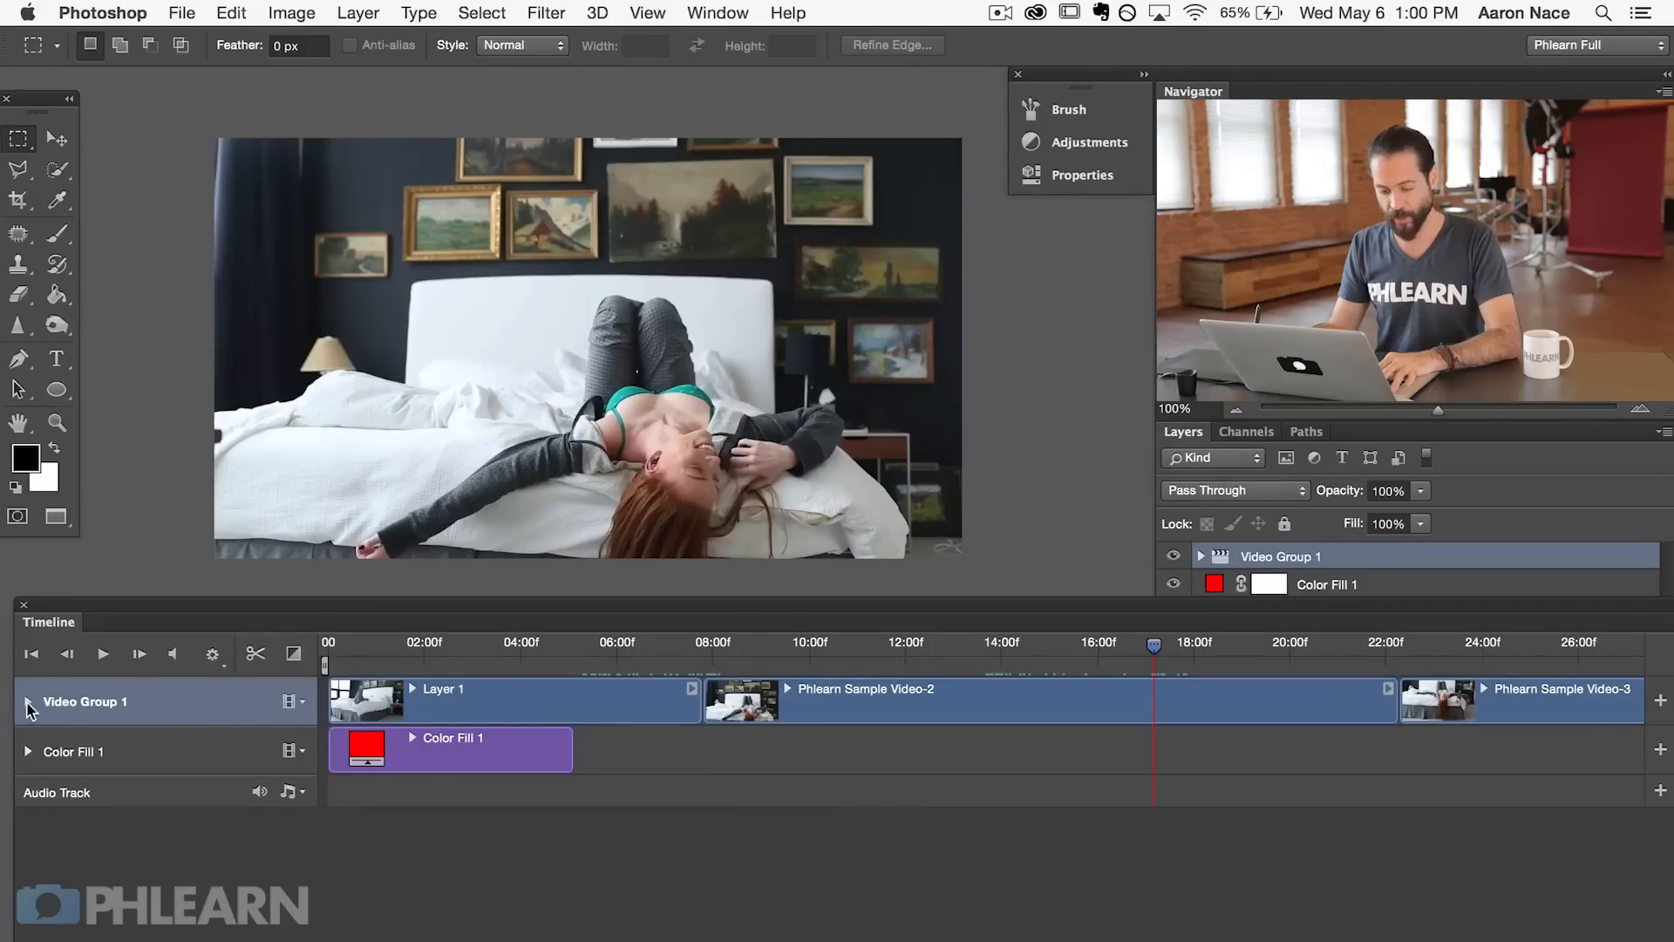
# Step: Expand Video Group 1's keyframe properties and add a 0% opacity keyframe to Layer 1 at about 3.5 seconds
pyautogui.click(28, 702)
pyautogui.moveTo(370, 660)
pyautogui.mouseDown()
pyautogui.moveTo(329, 660)
pyautogui.moveTo(340, 671)
pyautogui.mouseUp()
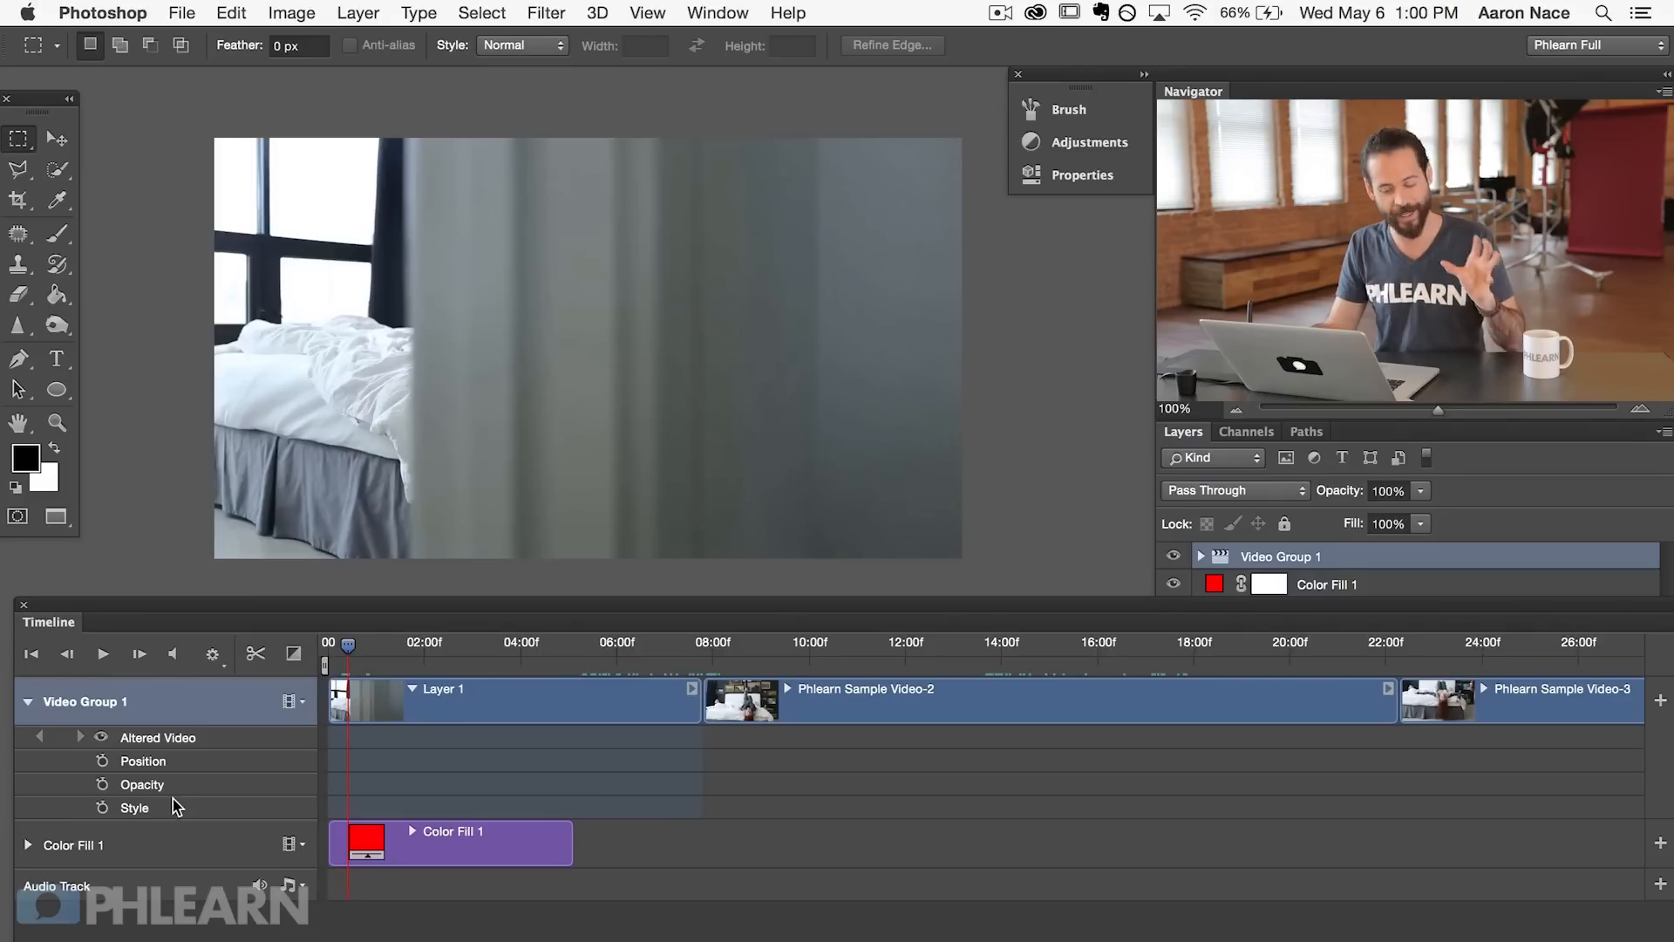
pyautogui.moveTo(348, 647); pyautogui.dragTo(502, 659)
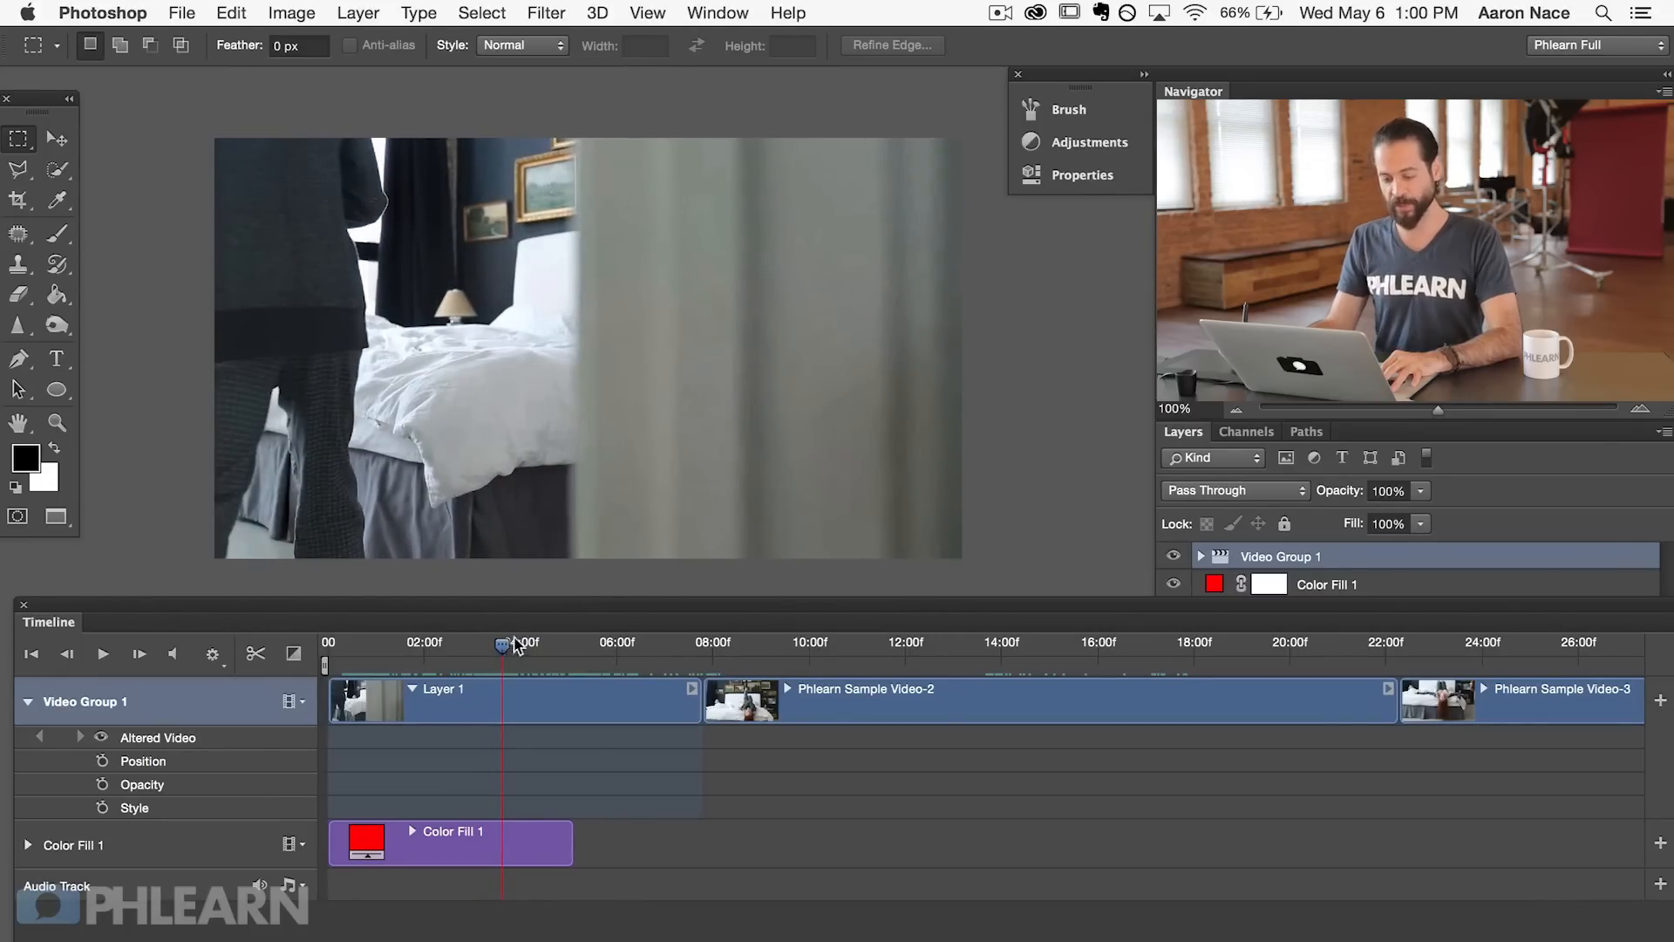
pyautogui.click(102, 784)
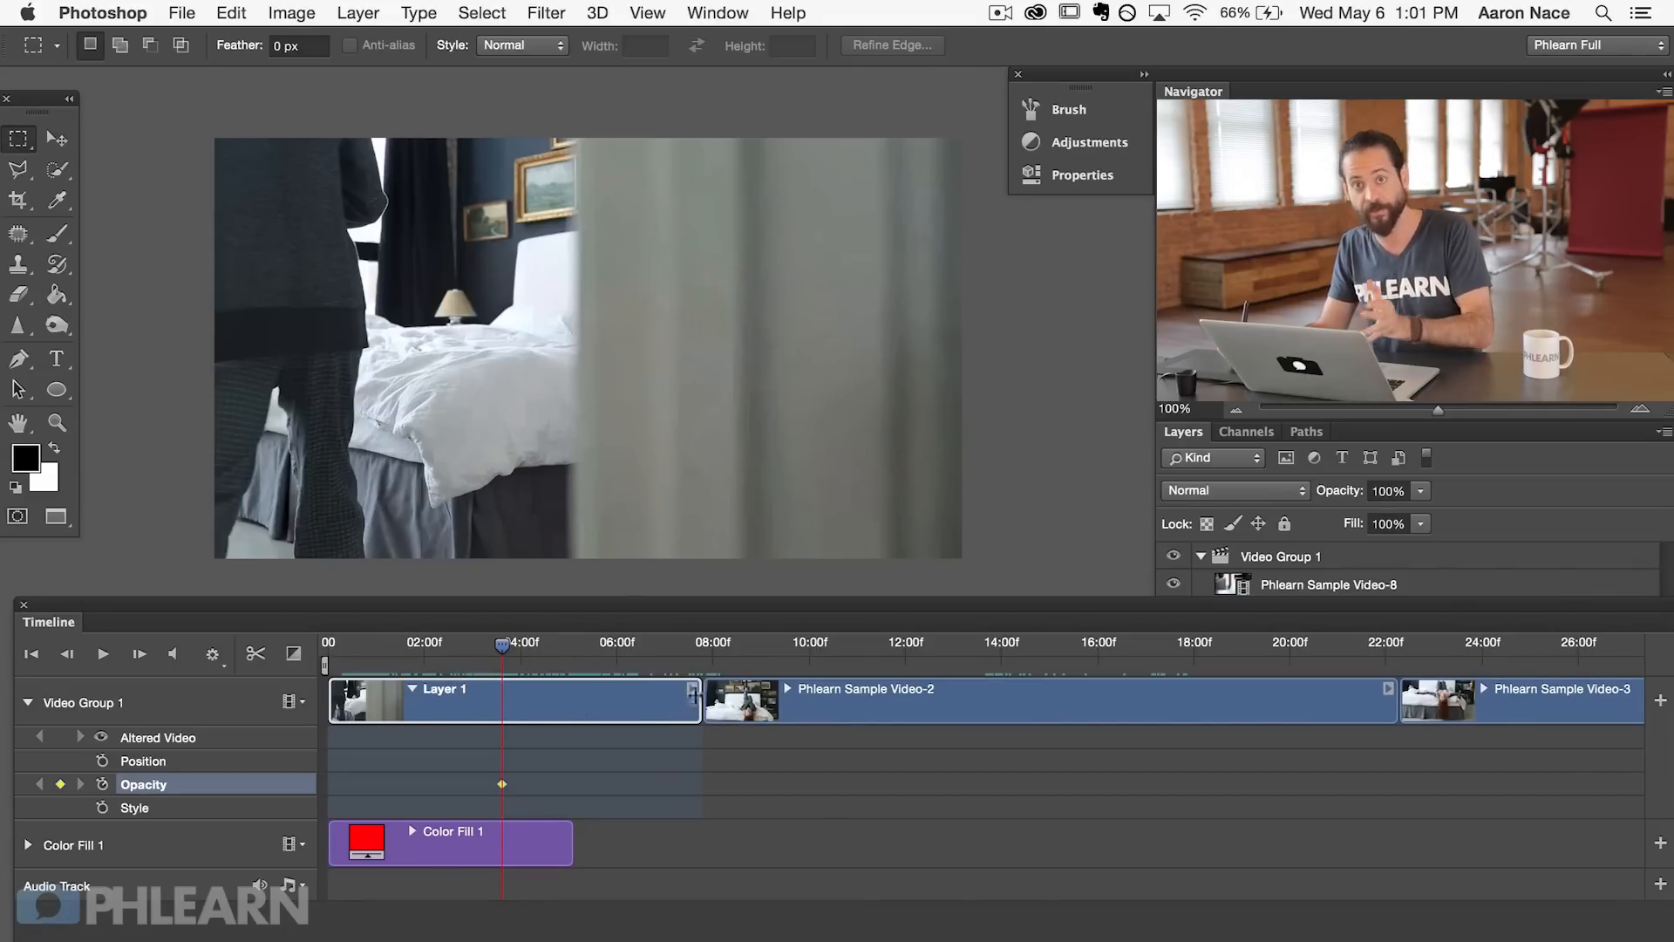
pyautogui.moveTo(1340, 493); pyautogui.dragTo(1120, 494)
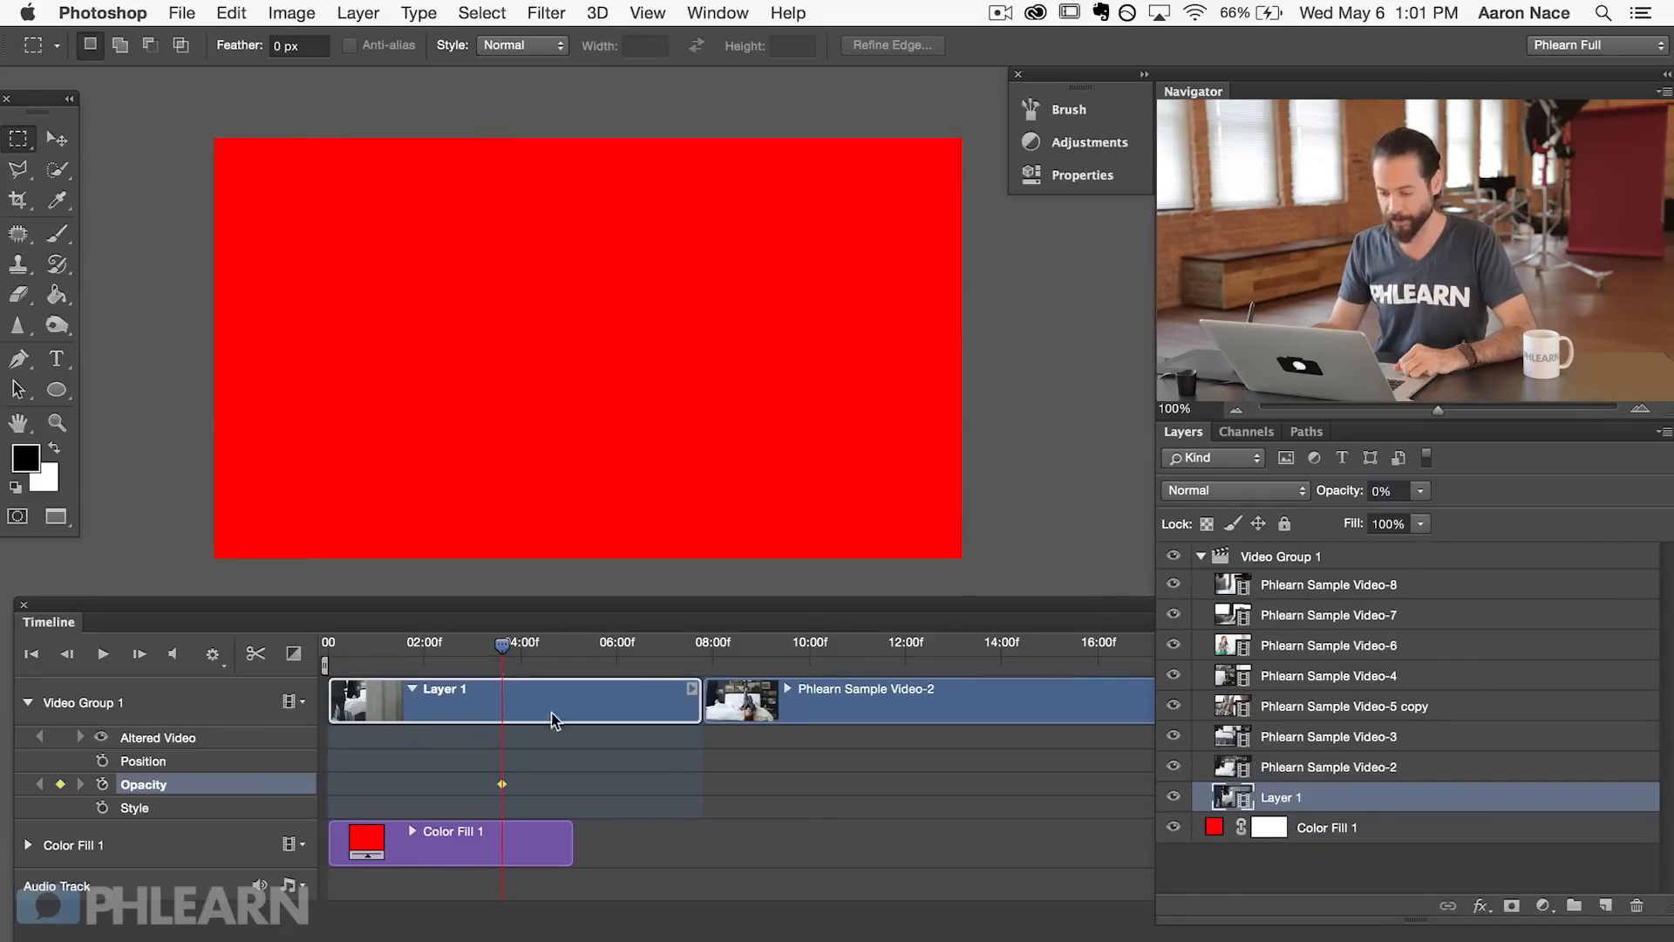
# Step: Add a second opacity keyframe to Layer 1 at about 6 seconds and set its opacity to 100%
pyautogui.moveTo(502, 645); pyautogui.dragTo(552, 649)
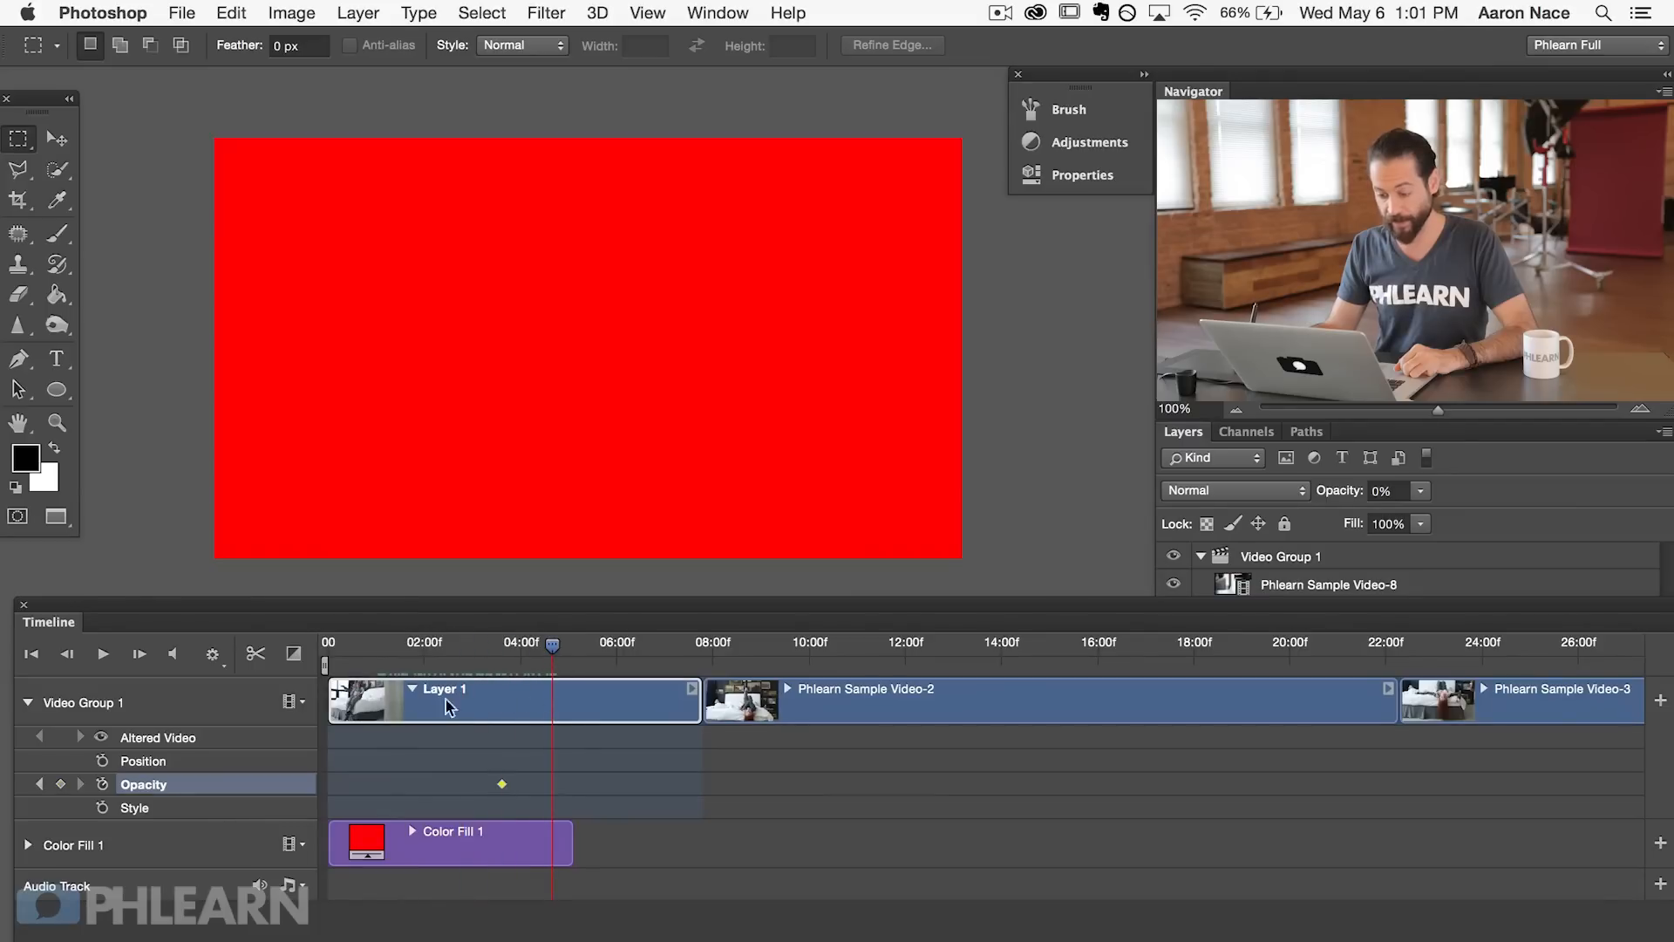
pyautogui.moveTo(553, 649); pyautogui.dragTo(503, 662)
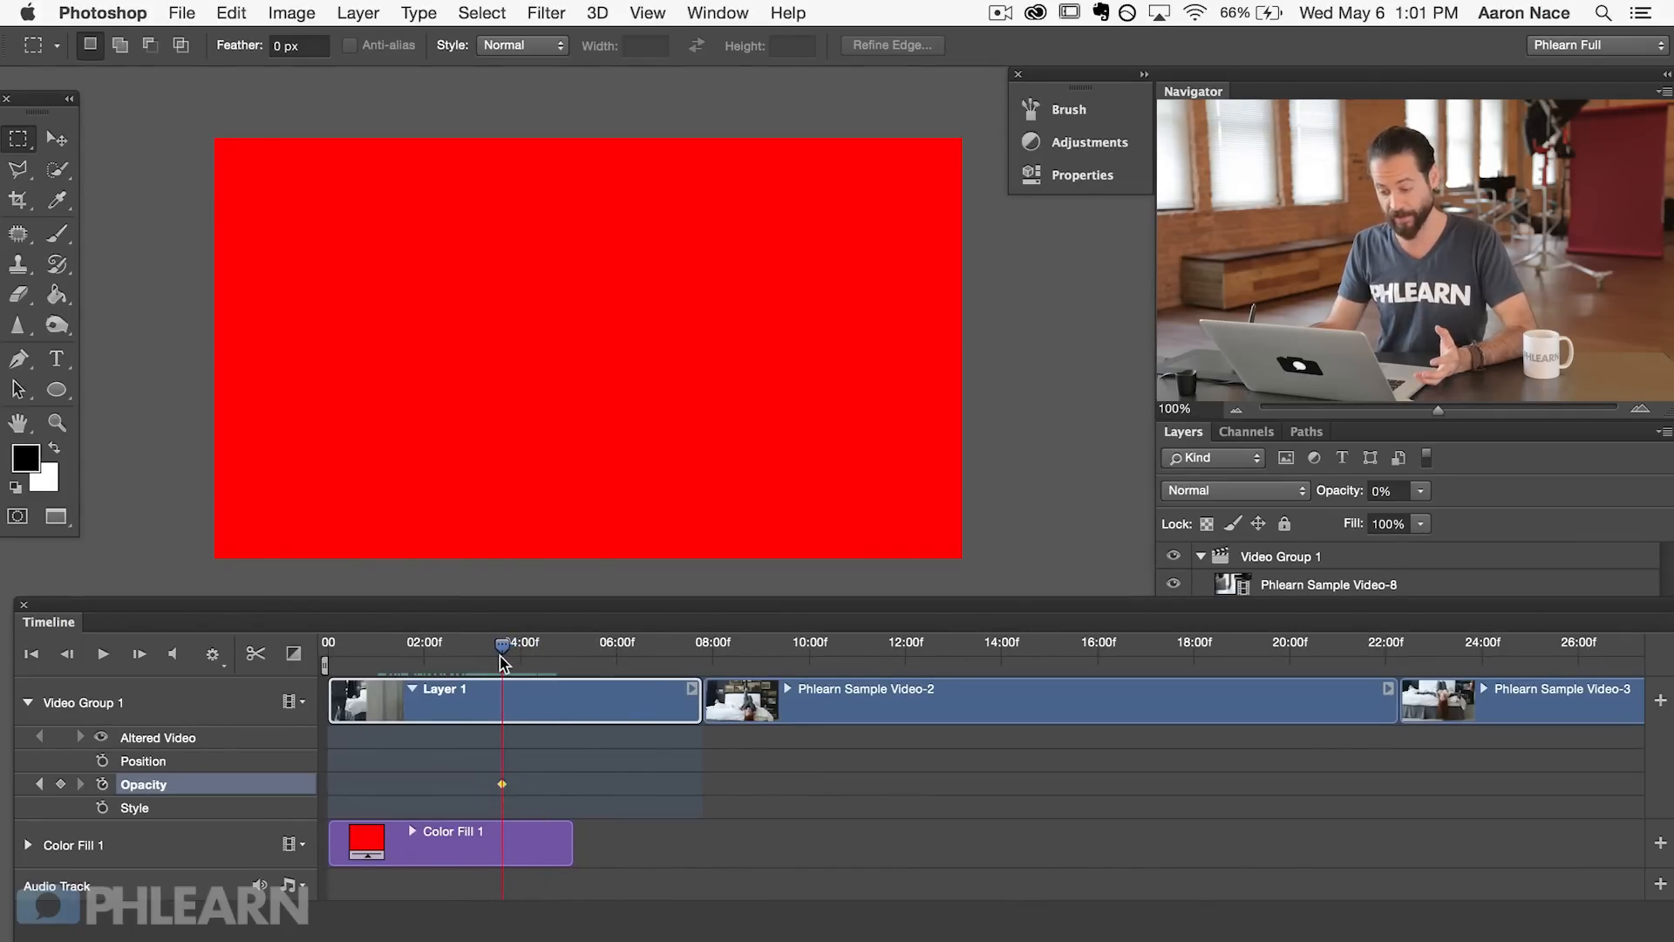
pyautogui.moveTo(504, 662); pyautogui.dragTo(617, 667)
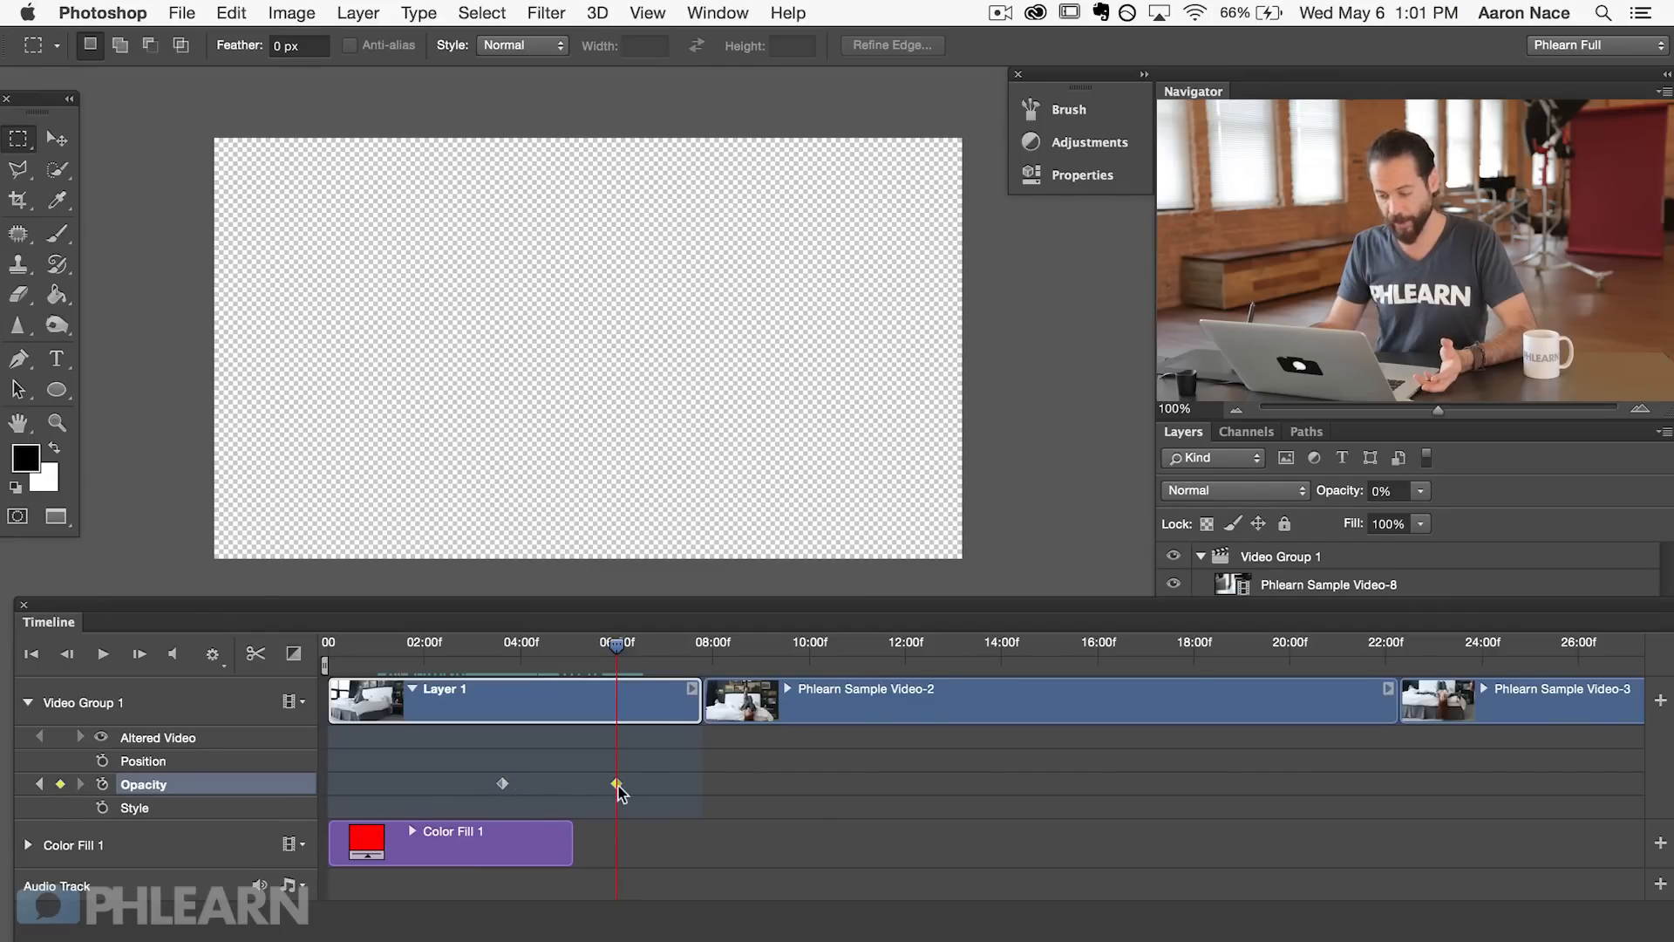
pyautogui.click(502, 784)
pyautogui.moveTo(501, 783); pyautogui.dragTo(505, 783)
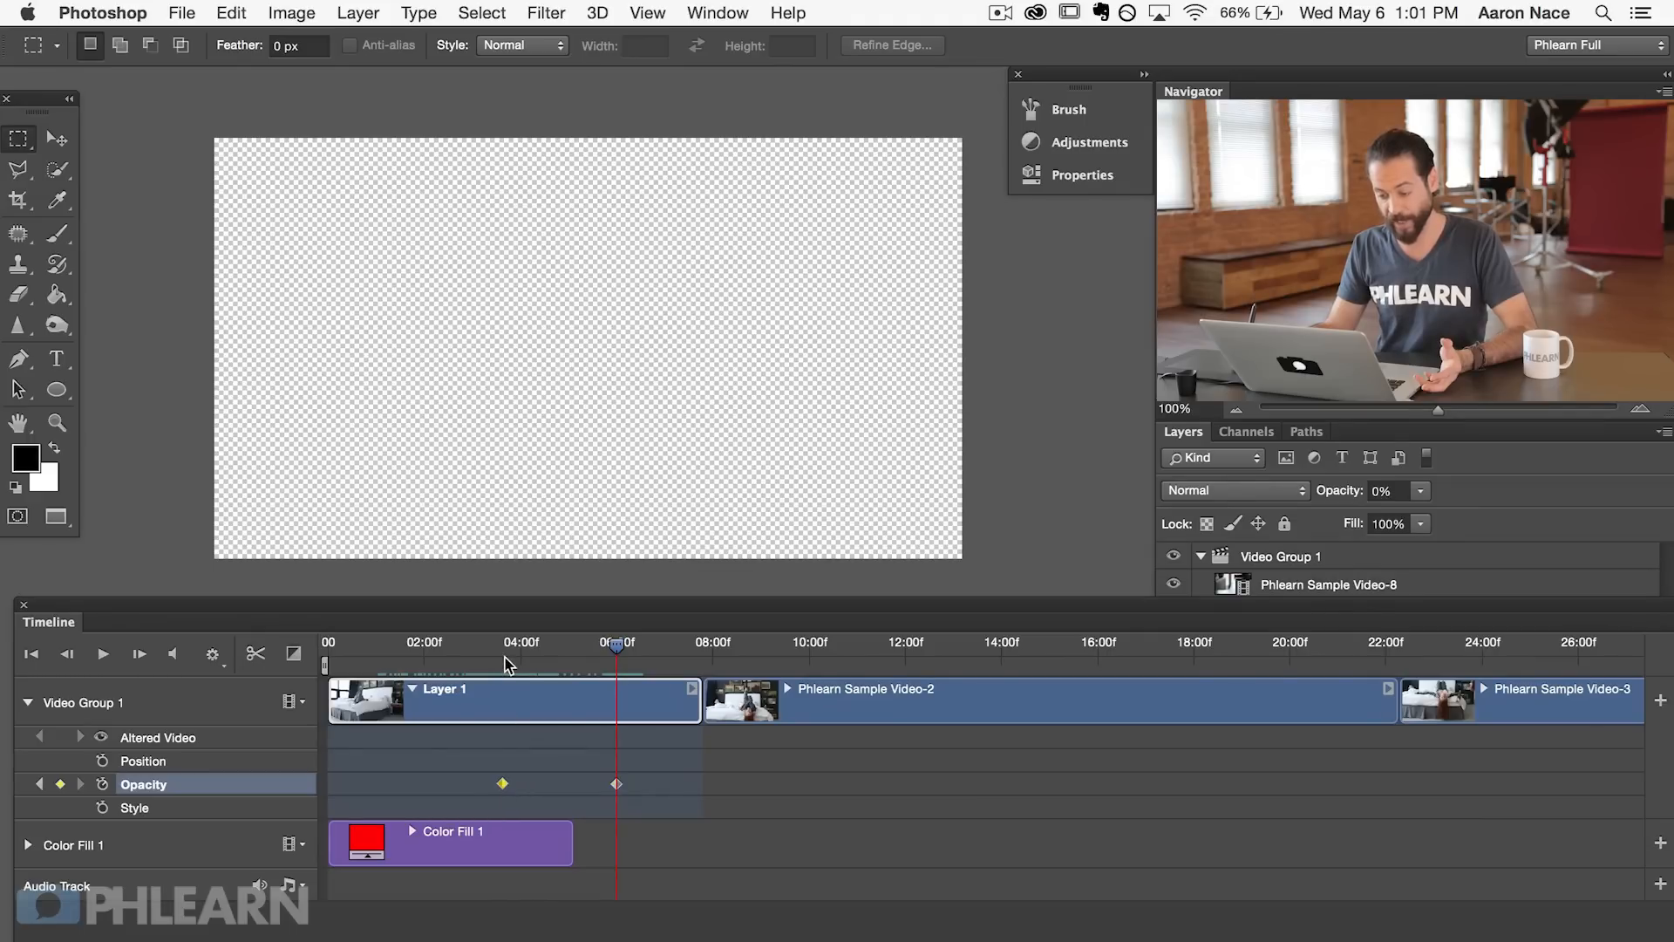
pyautogui.moveTo(511, 652); pyautogui.dragTo(604, 676)
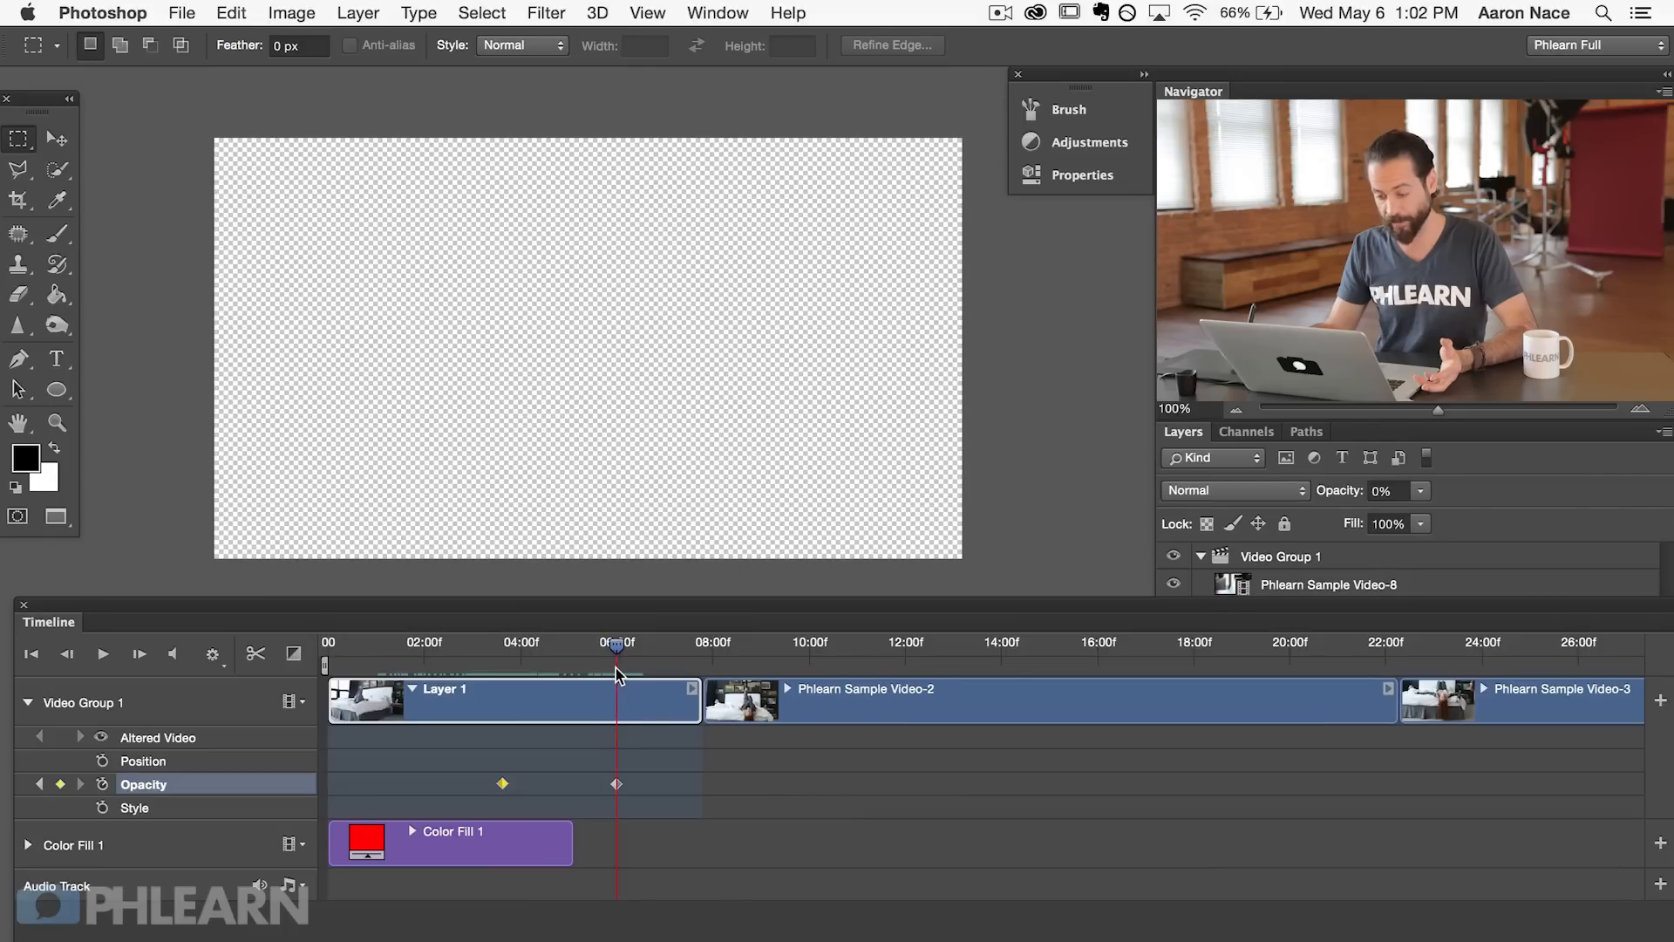
pyautogui.moveTo(615, 783); pyautogui.dragTo(617, 789)
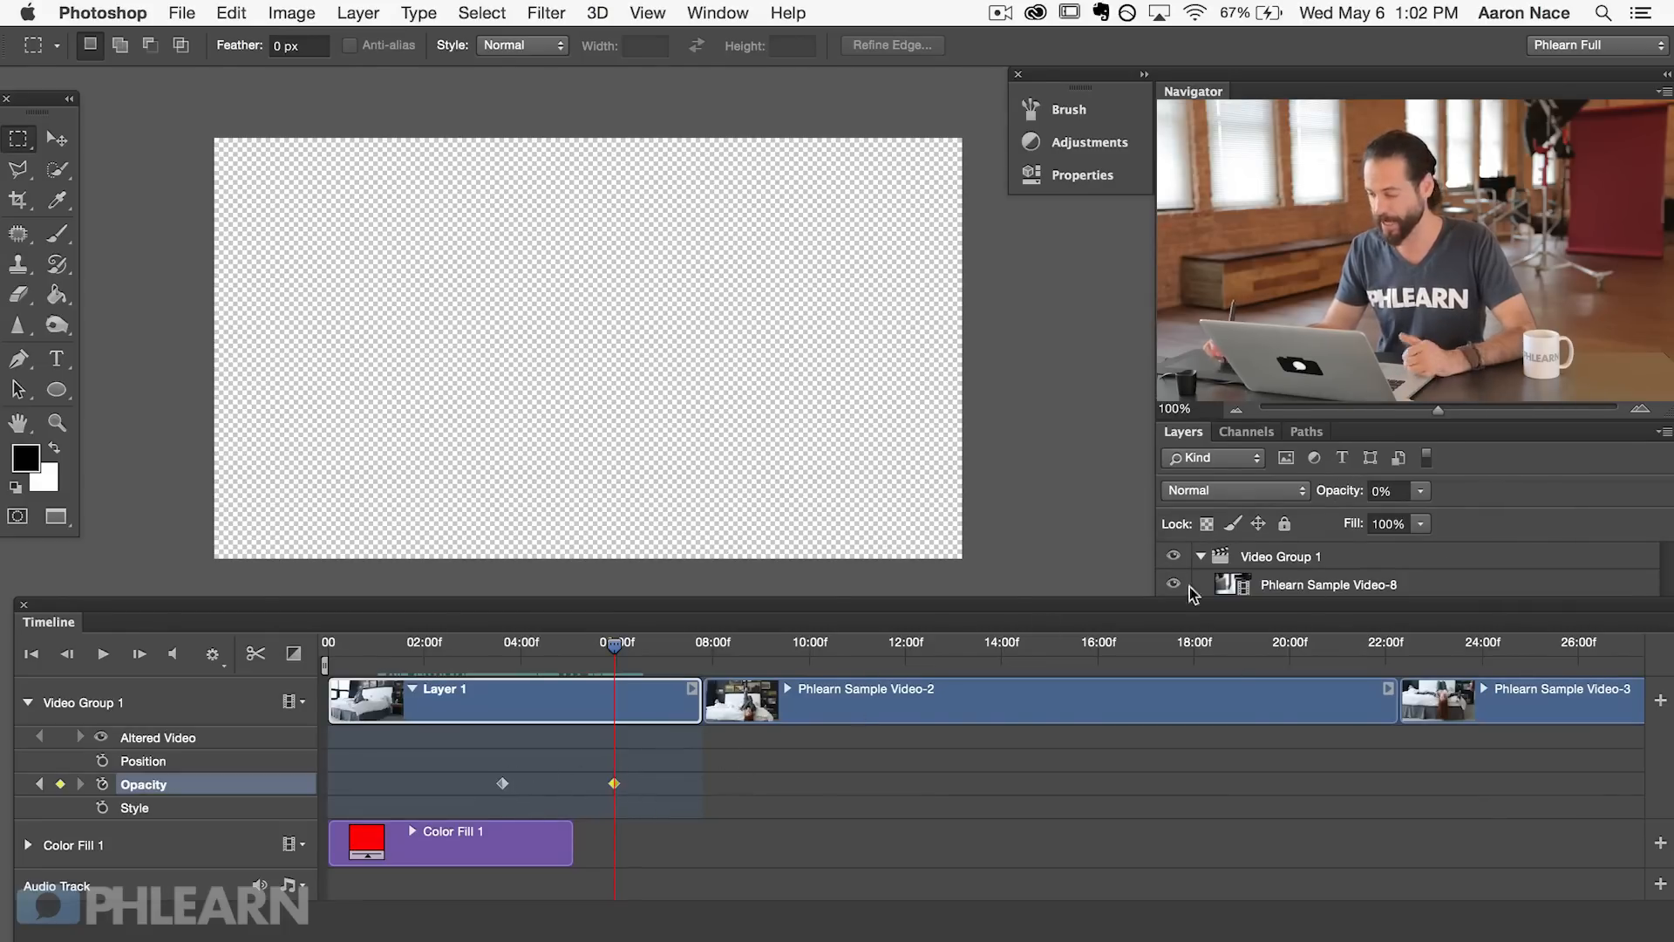
pyautogui.moveTo(1331, 490); pyautogui.dragTo(1577, 514)
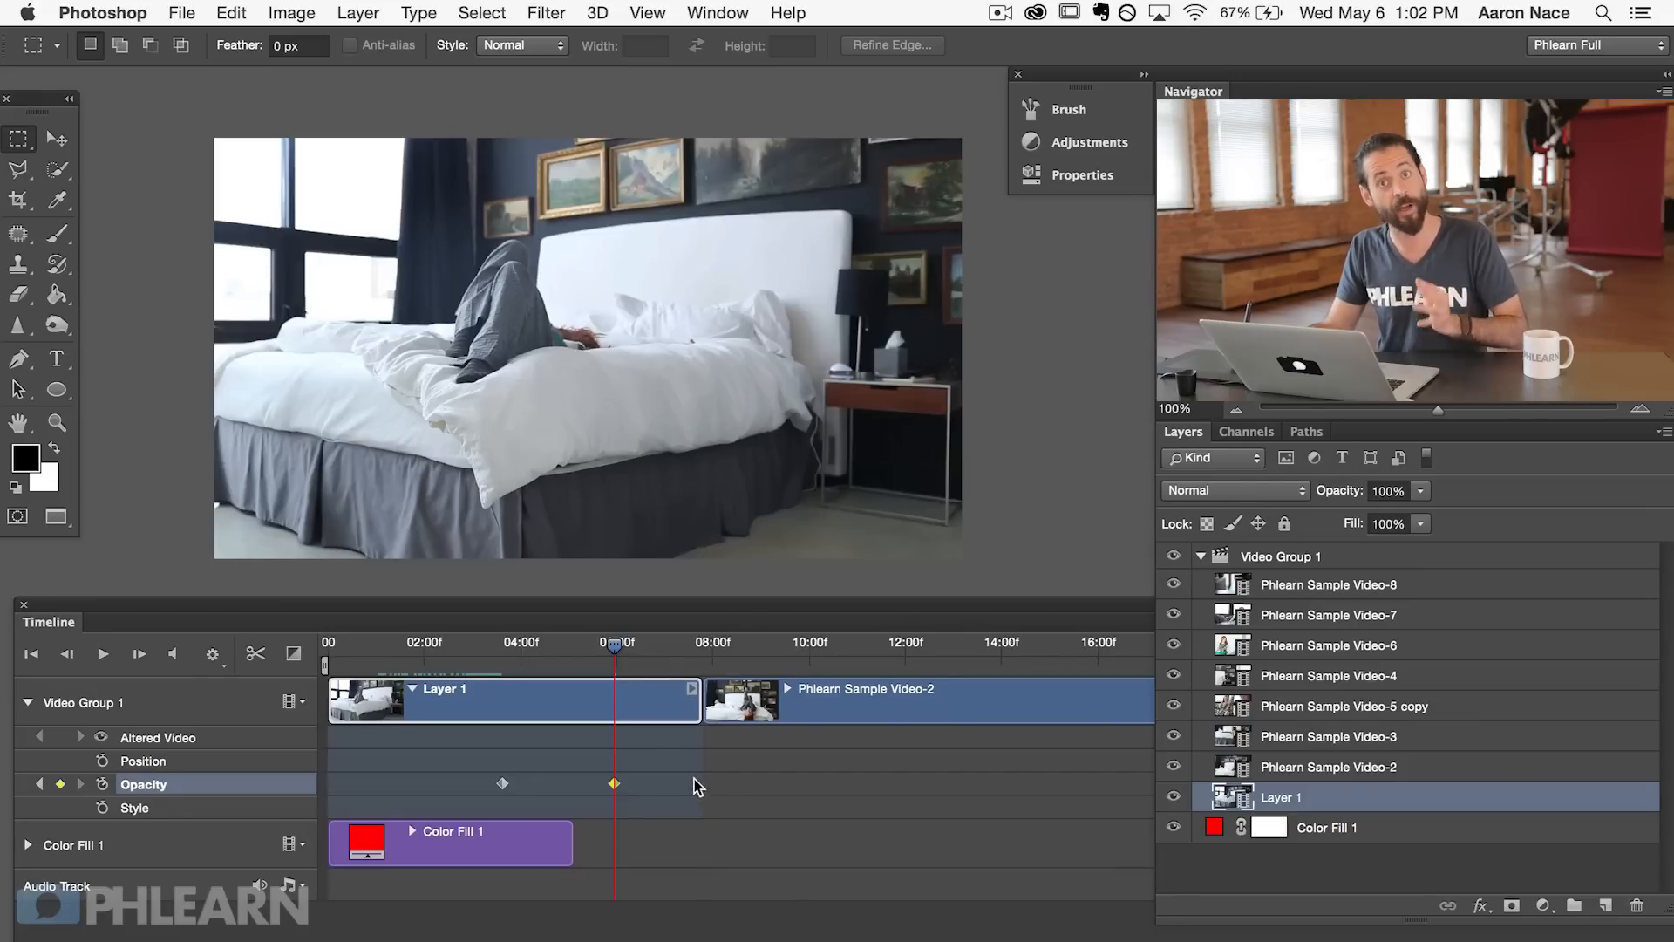
# Step: Play Layer 1 from the start of the timeline to check the opacity fade
pyautogui.moveTo(615, 645); pyautogui.dragTo(345, 652)
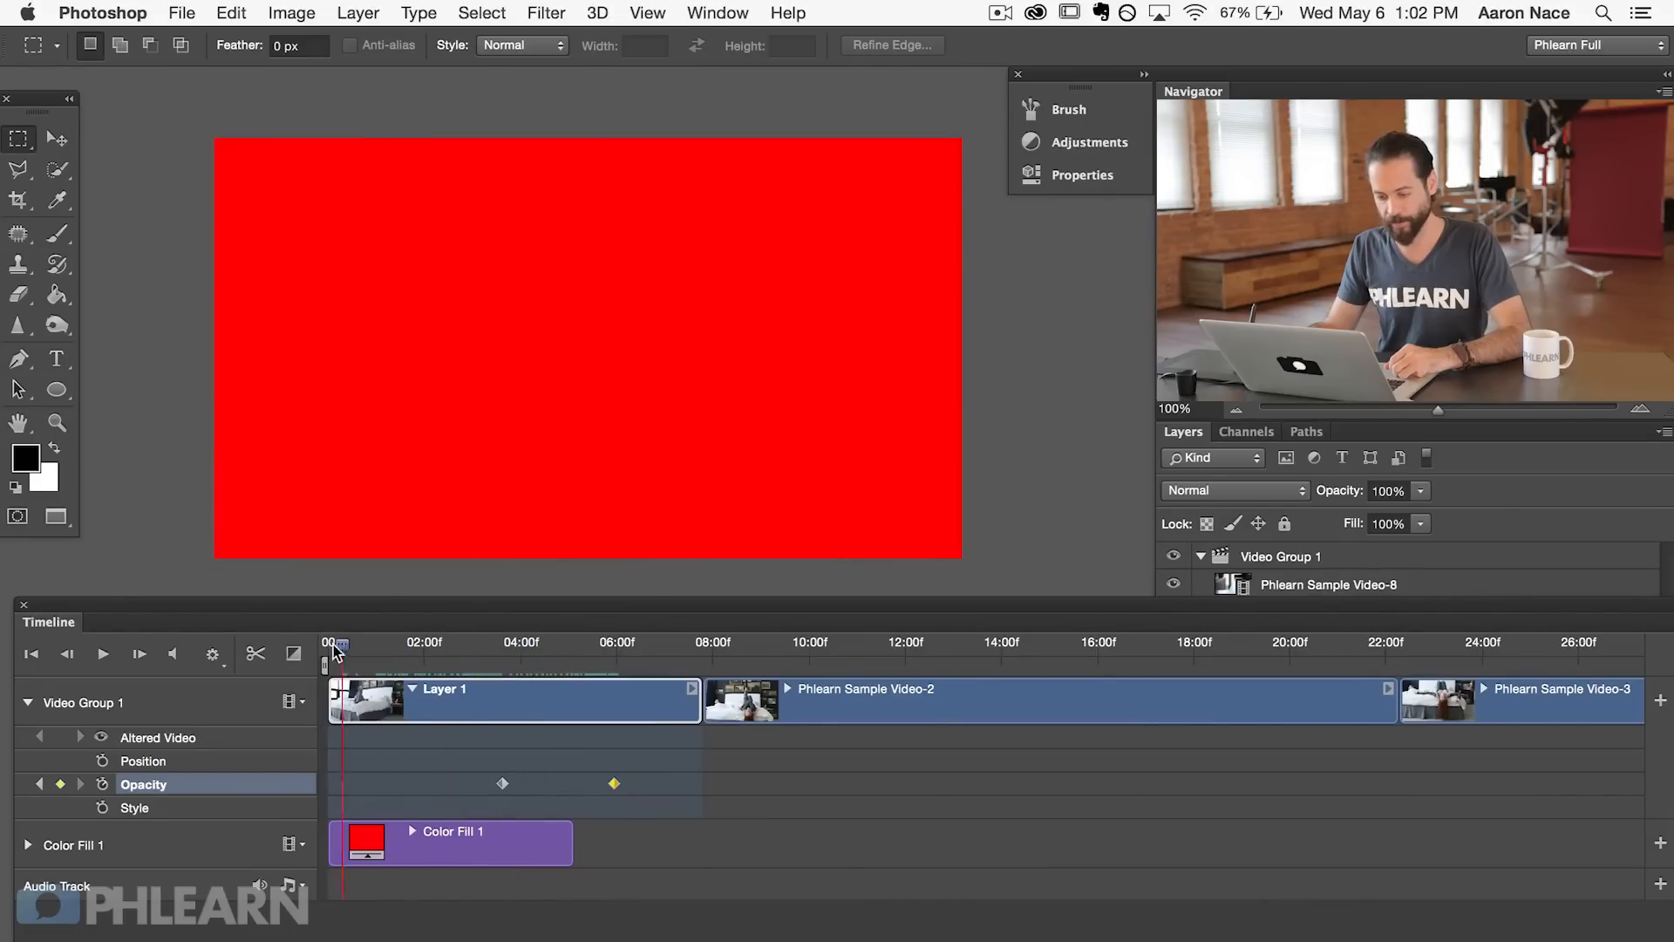
pyautogui.click(103, 654)
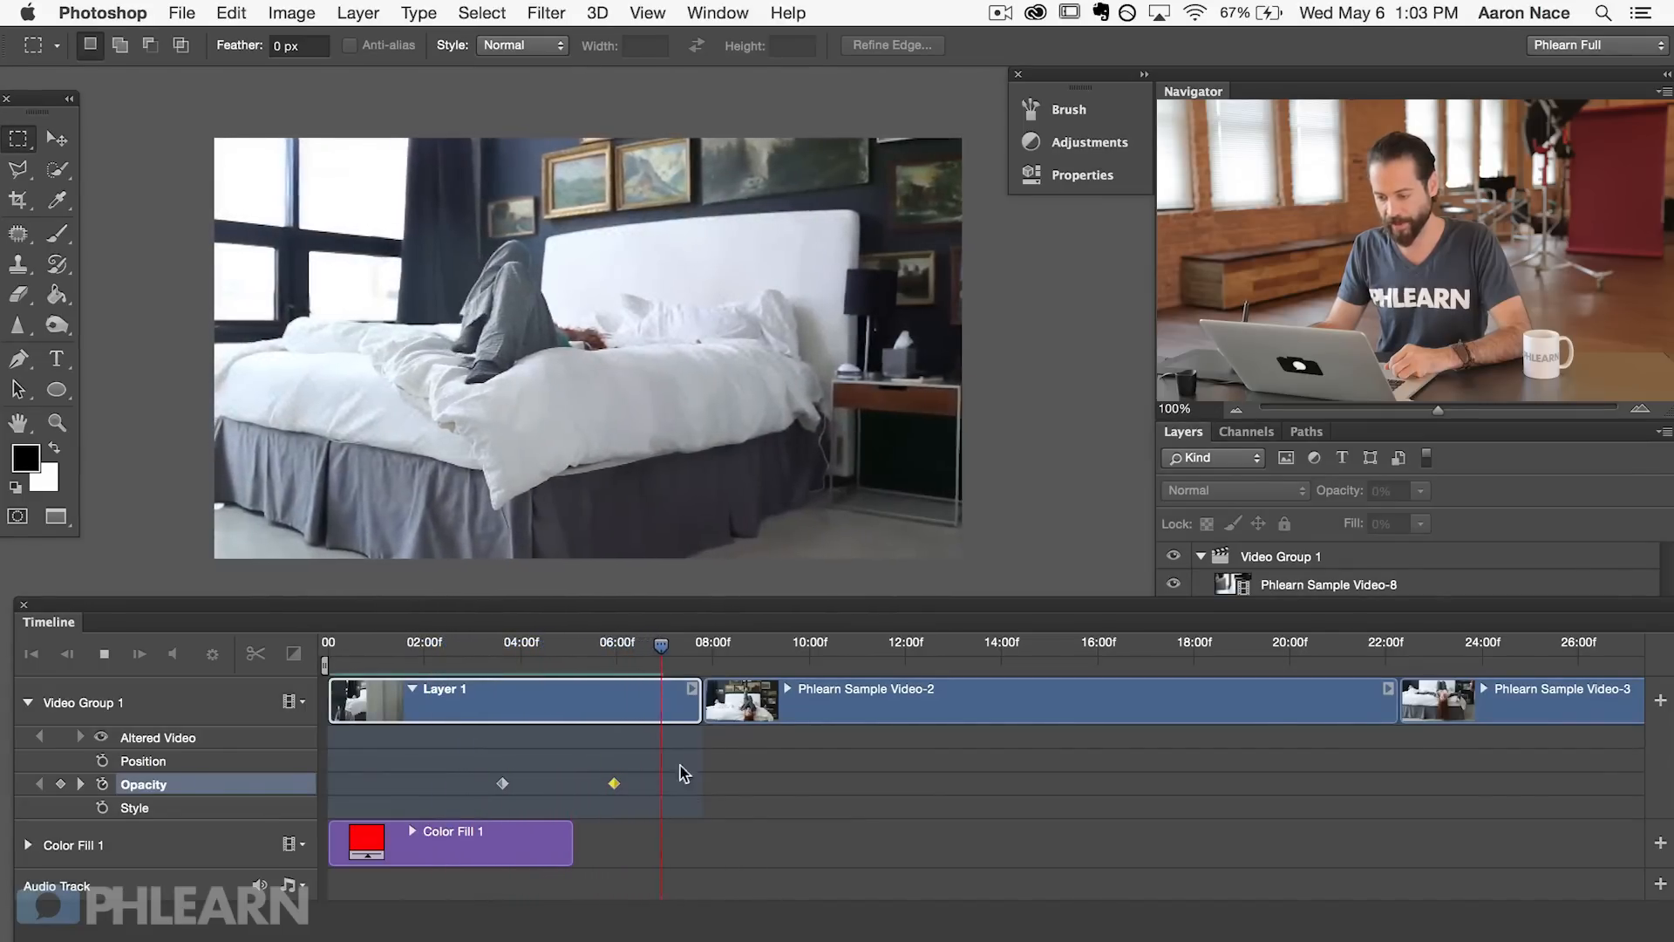
pyautogui.click(104, 654)
# Step: Extend the Color Fill 1 clip to the end of Layer 1 and replay the fade from the start
pyautogui.moveTo(580, 670); pyautogui.dragTo(531, 659)
pyautogui.moveTo(565, 837); pyautogui.dragTo(701, 839)
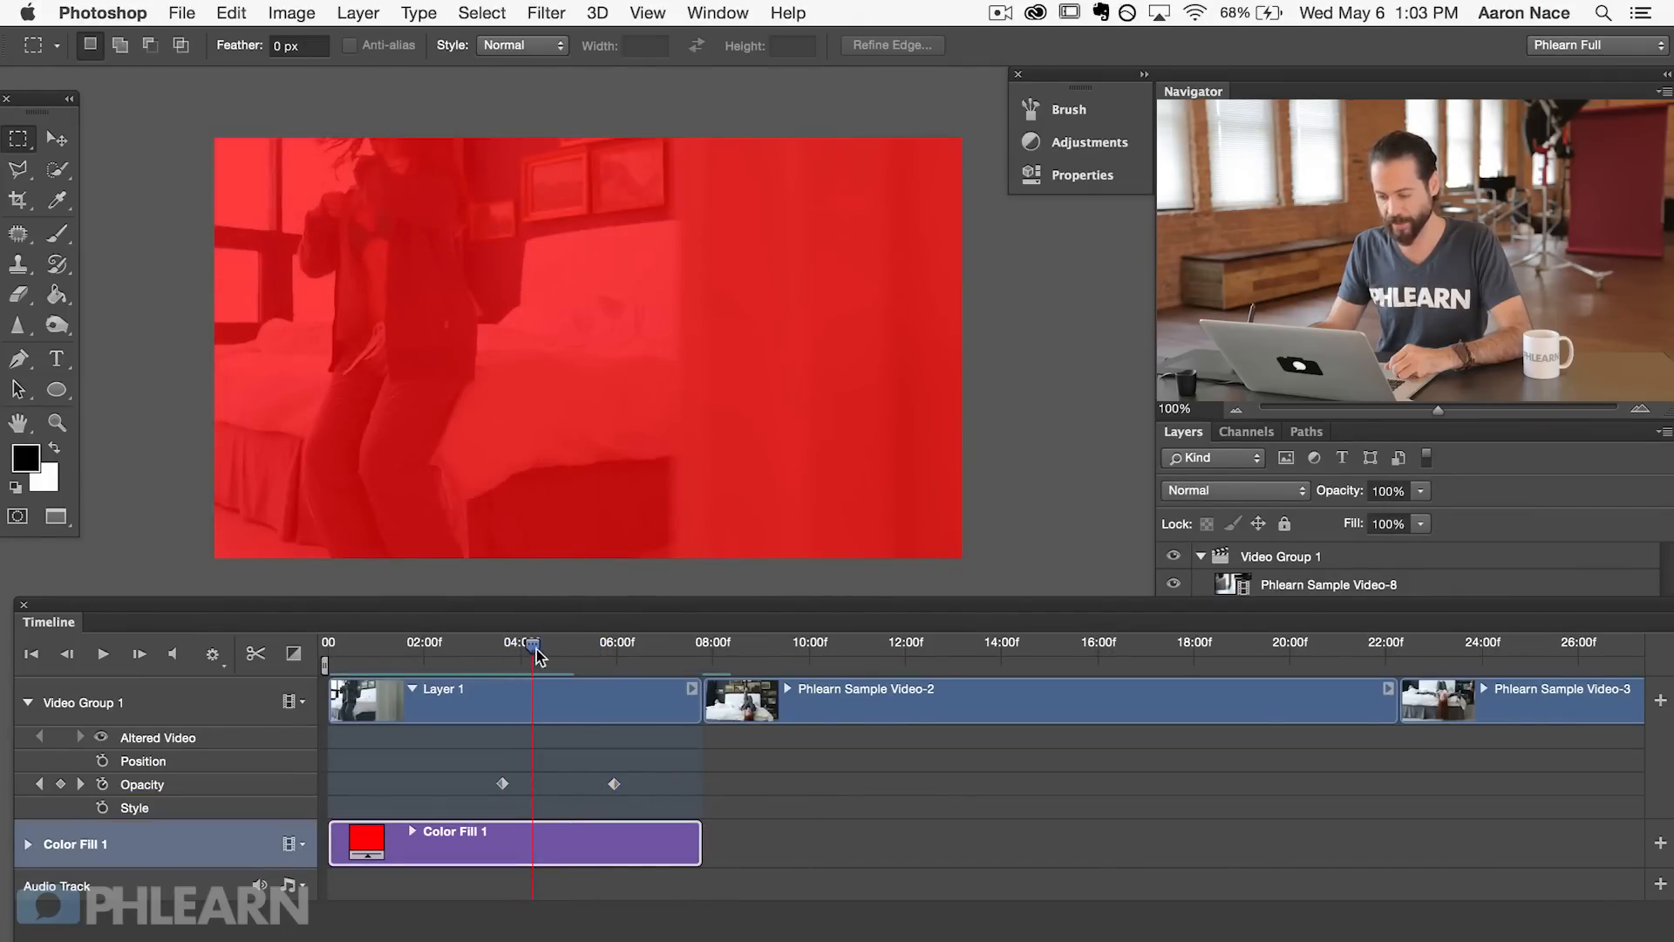
pyautogui.moveTo(537, 655); pyautogui.dragTo(331, 649)
pyautogui.press('space')
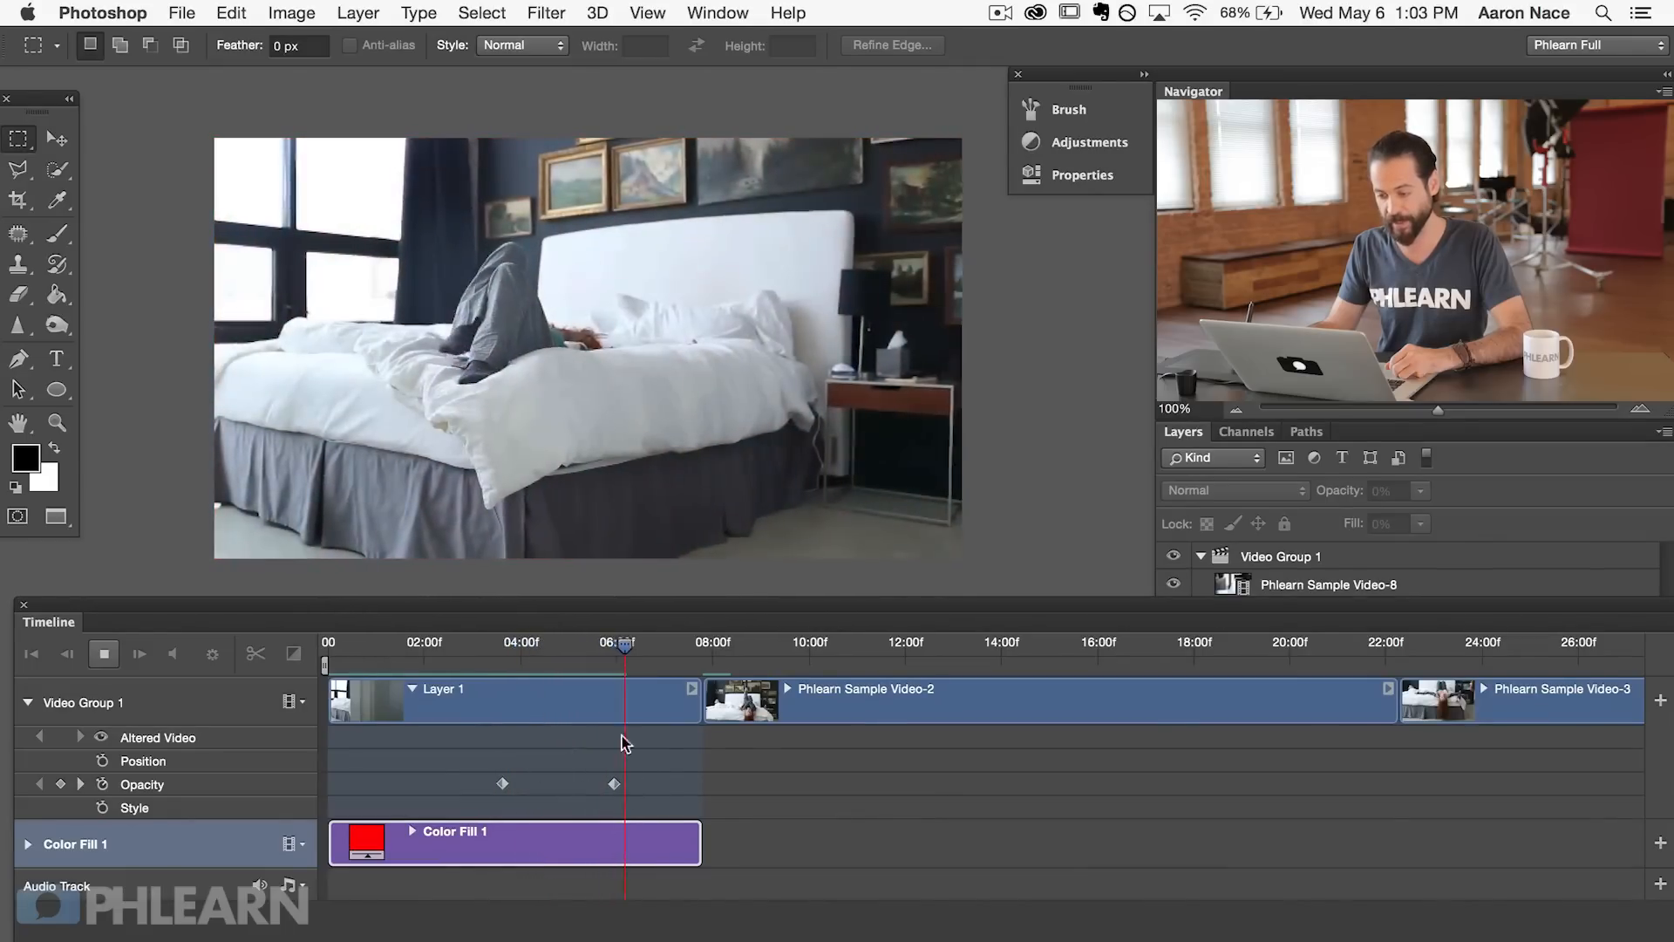
pyautogui.press('space')
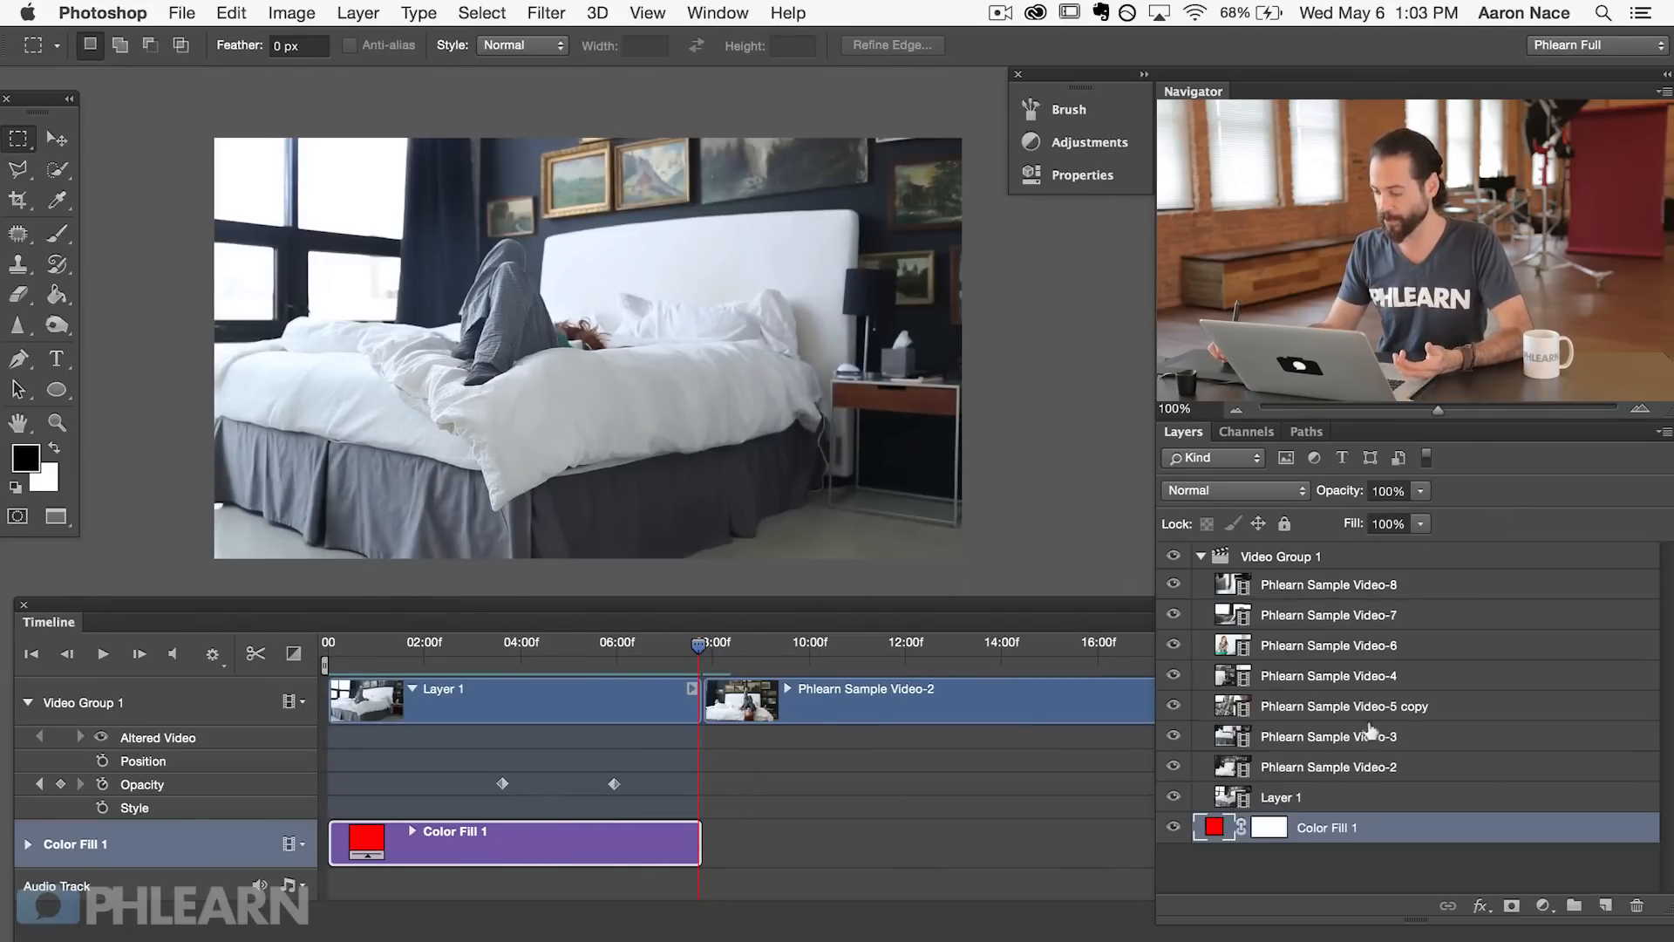
# Step: Change the color of the Color Fill 1 layer to white
pyautogui.doubleClick(1203, 828)
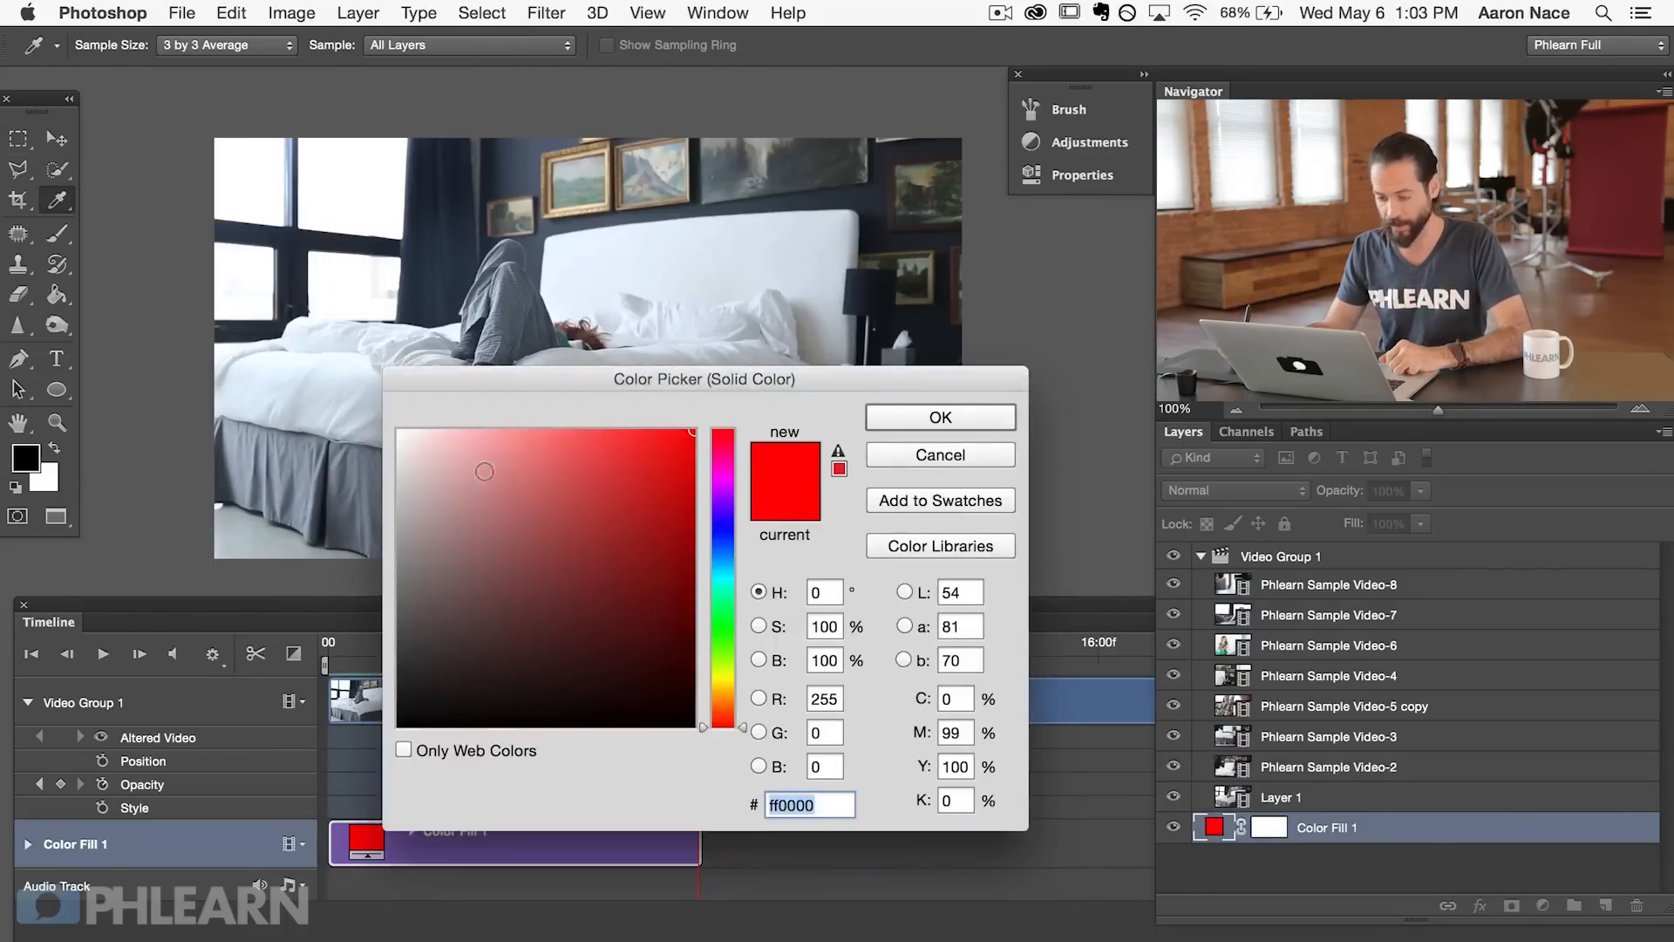
pyautogui.click(292, 352)
pyautogui.click(931, 418)
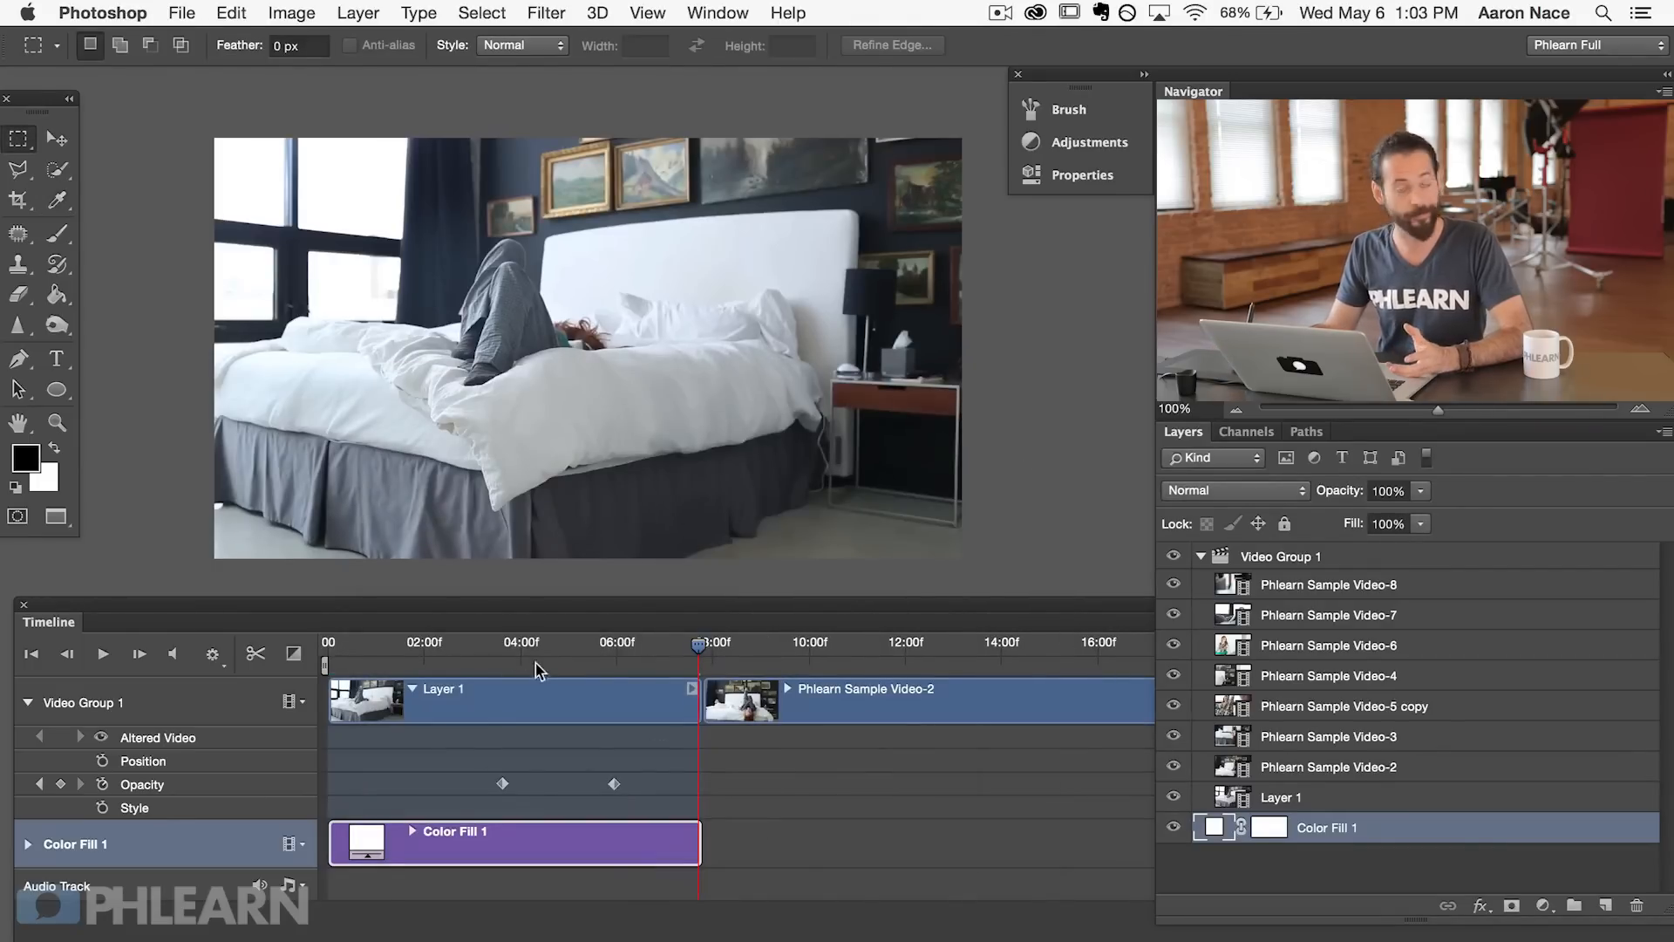
# Step: Play the fade from white from the start of the timeline and scrub through it
pyautogui.click(462, 650)
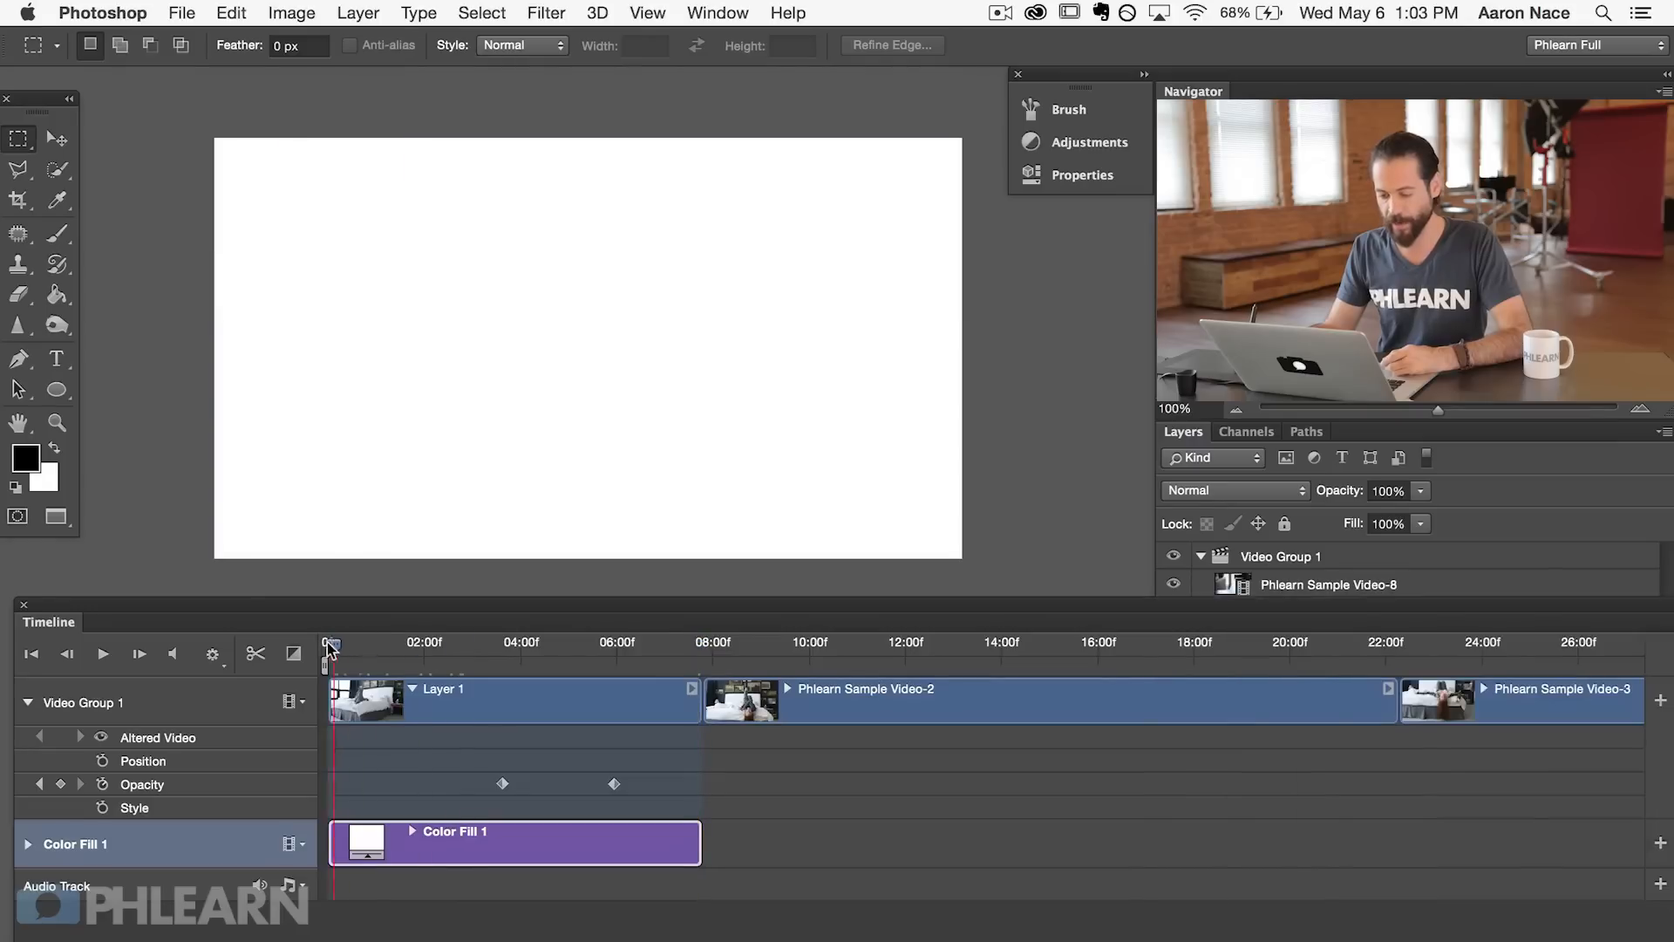
pyautogui.moveTo(332, 649); pyautogui.dragTo(328, 649)
pyautogui.click(103, 654)
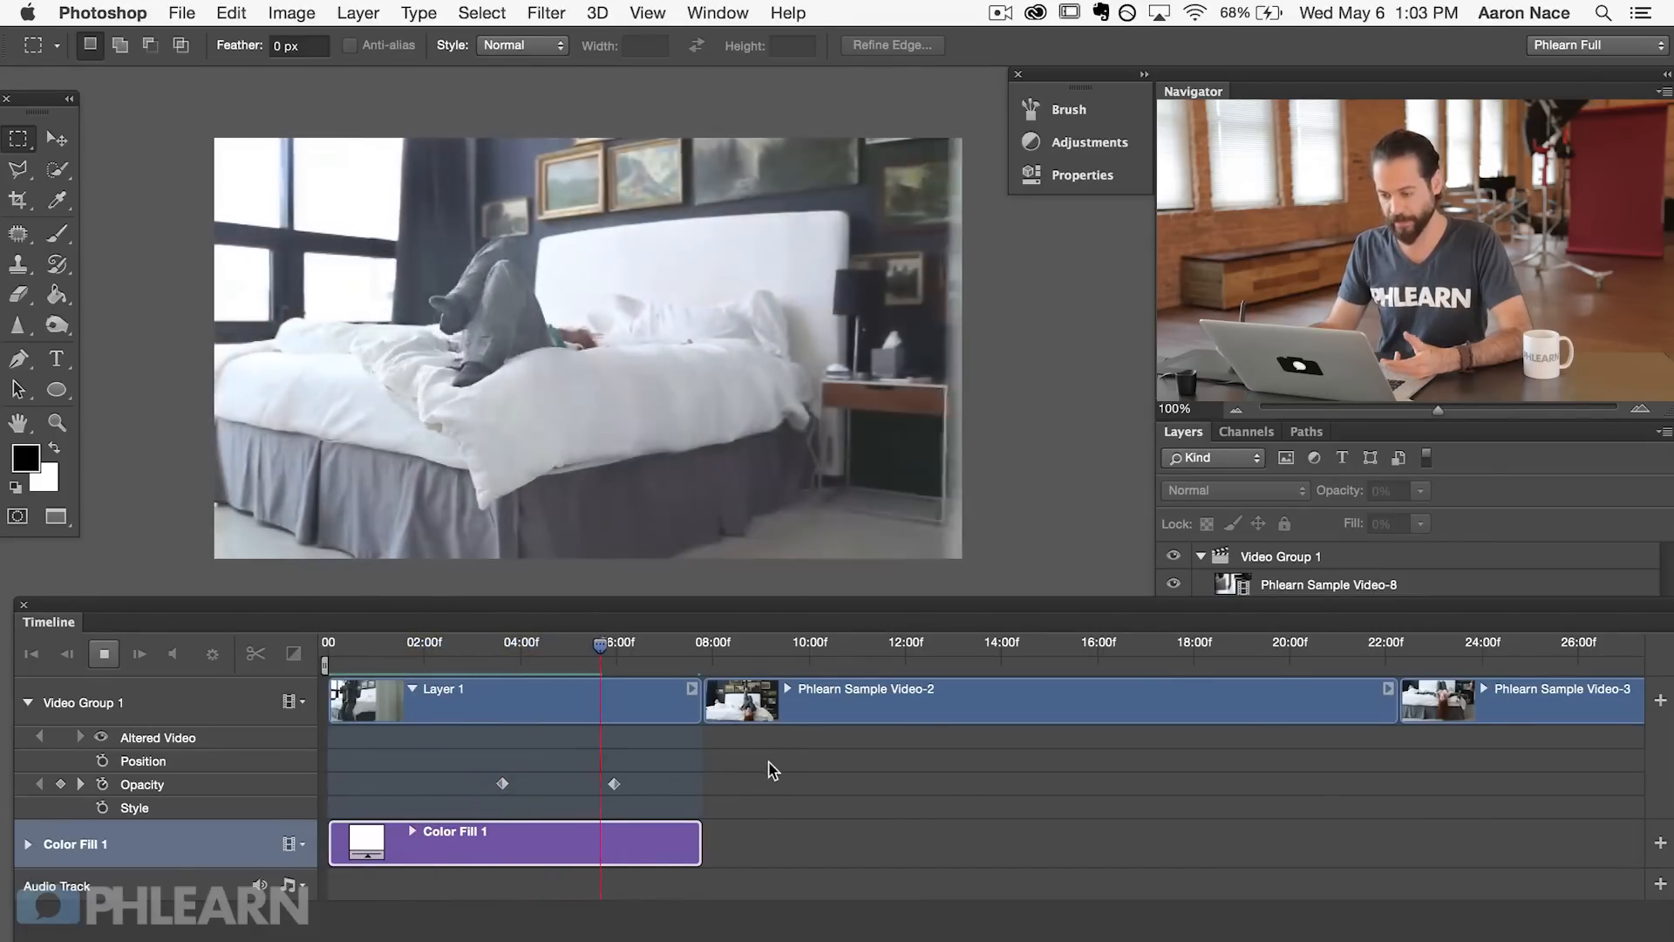
pyautogui.click(98, 654)
pyautogui.moveTo(436, 645); pyautogui.dragTo(581, 663)
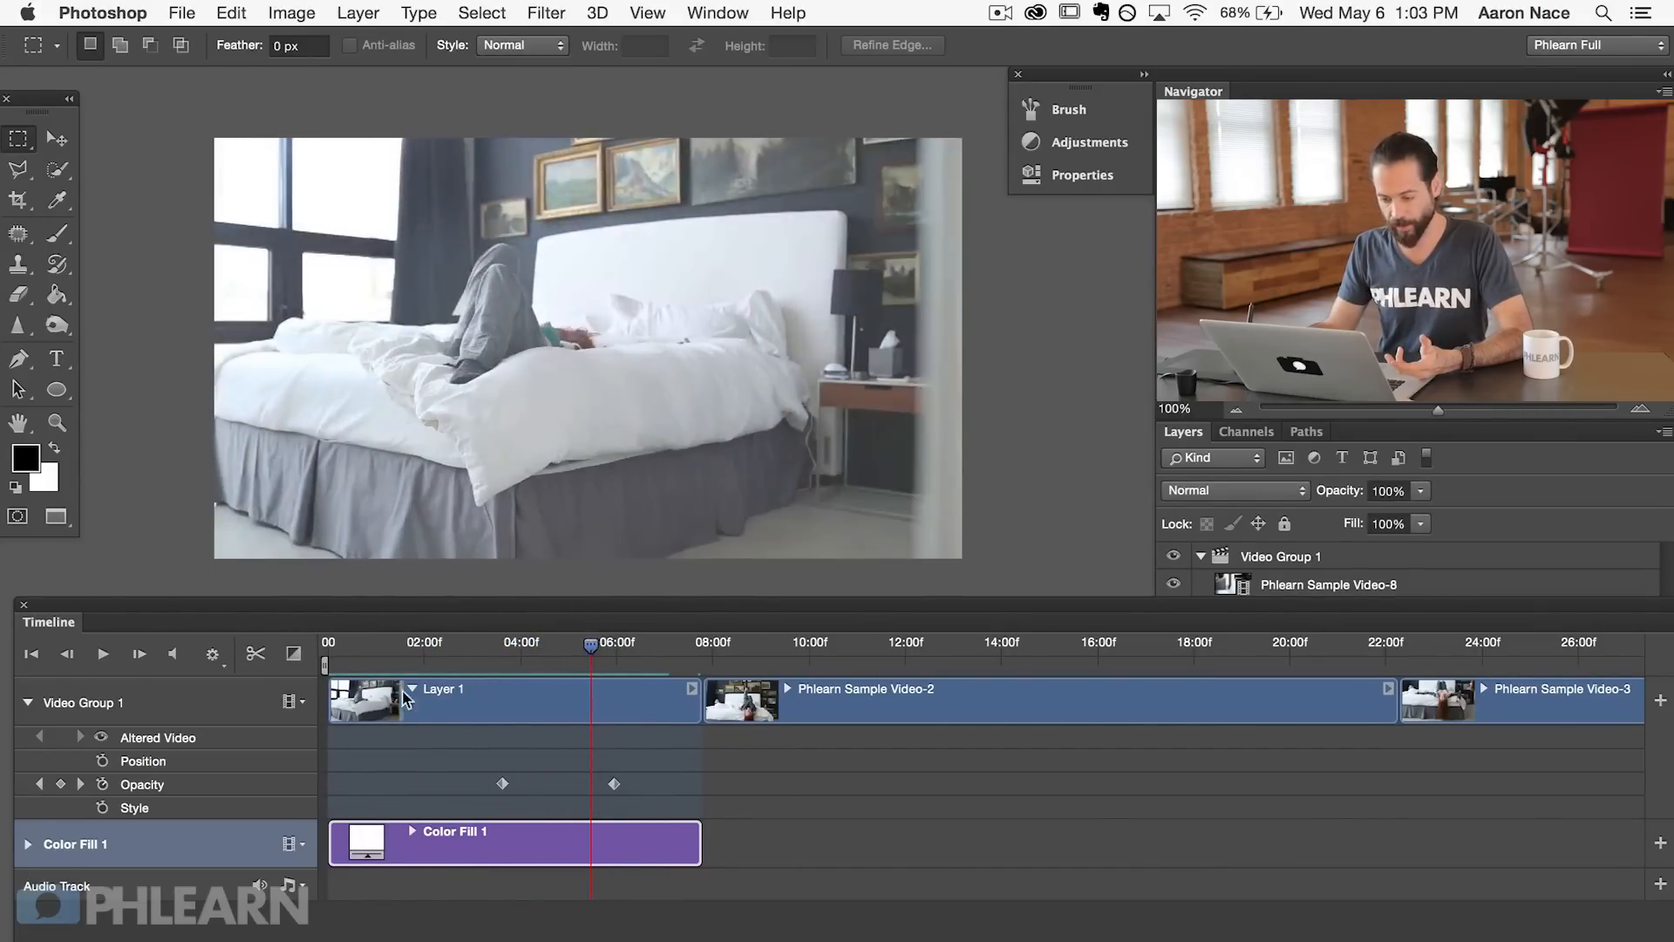
# Step: Trim about 2 seconds off the start of Layer 1 and shorten Color Fill 1 to end with it at about 5.5 seconds
pyautogui.click(408, 706)
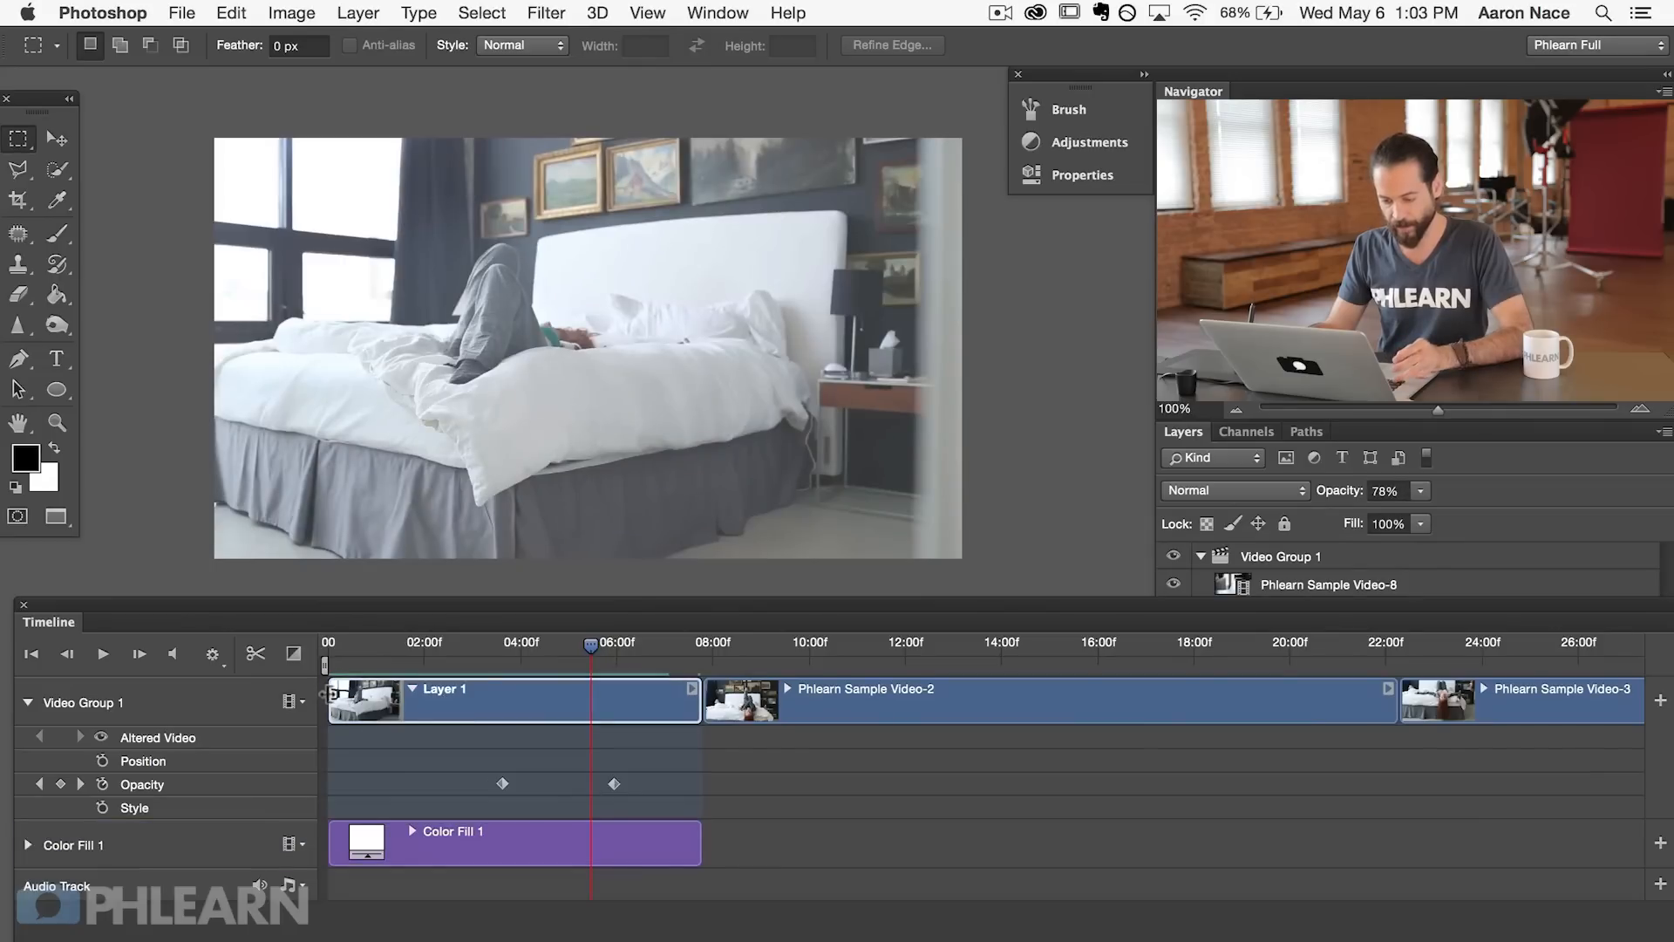
pyautogui.moveTo(329, 690); pyautogui.dragTo(441, 705)
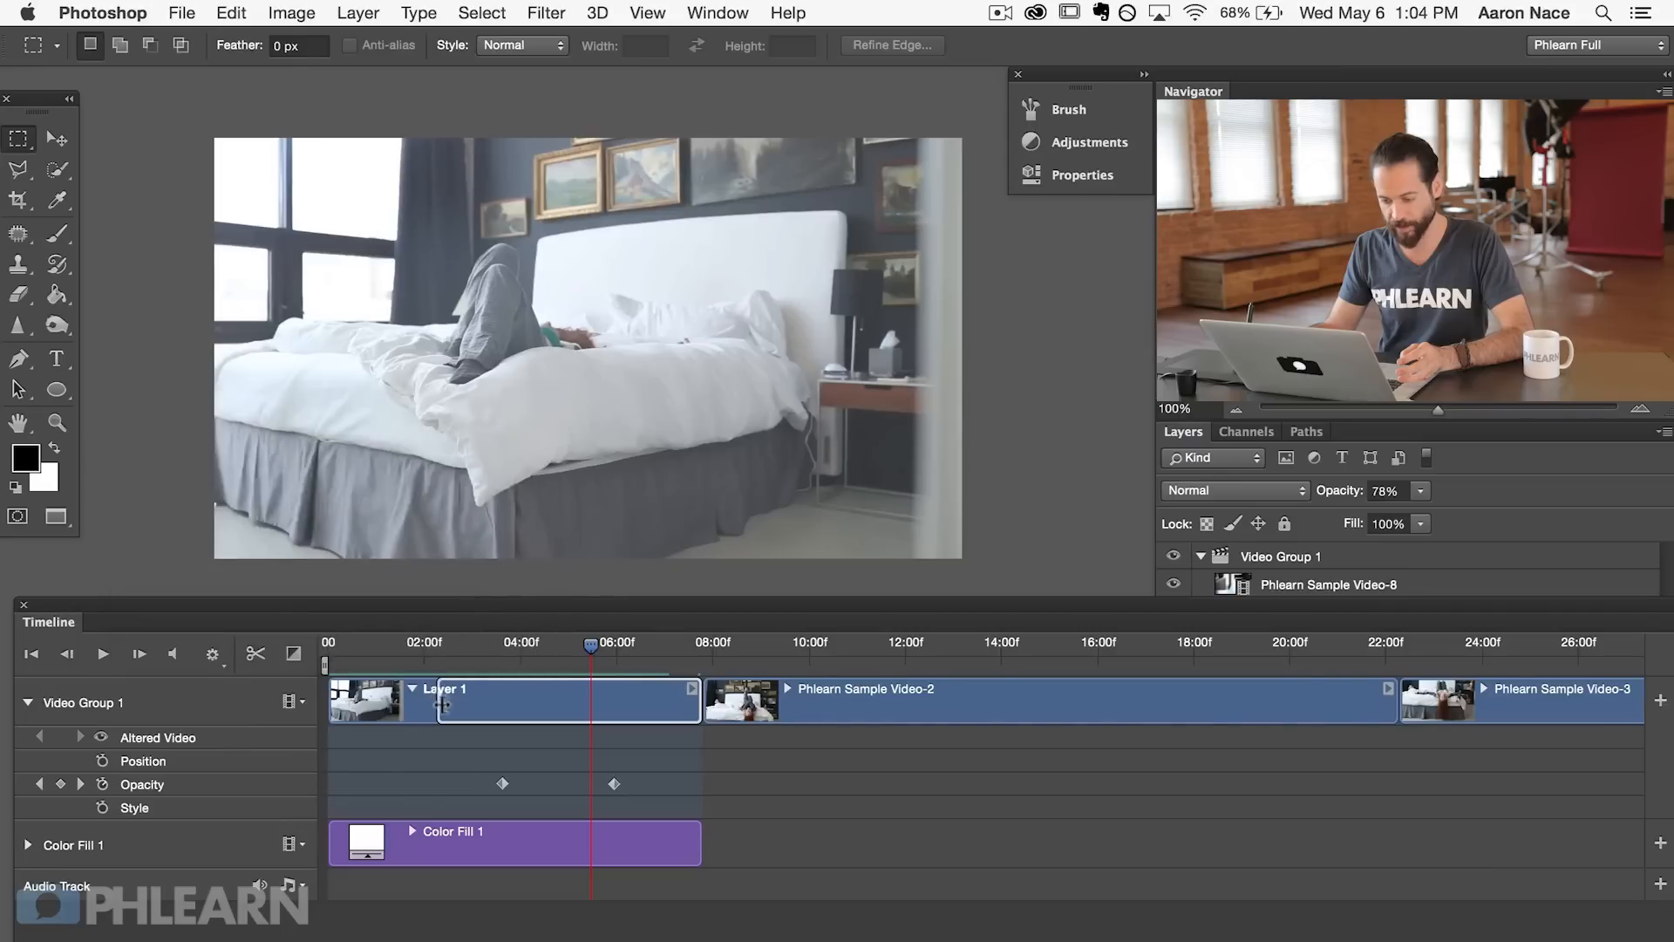
pyautogui.click(679, 853)
pyautogui.moveTo(700, 837); pyautogui.dragTo(593, 831)
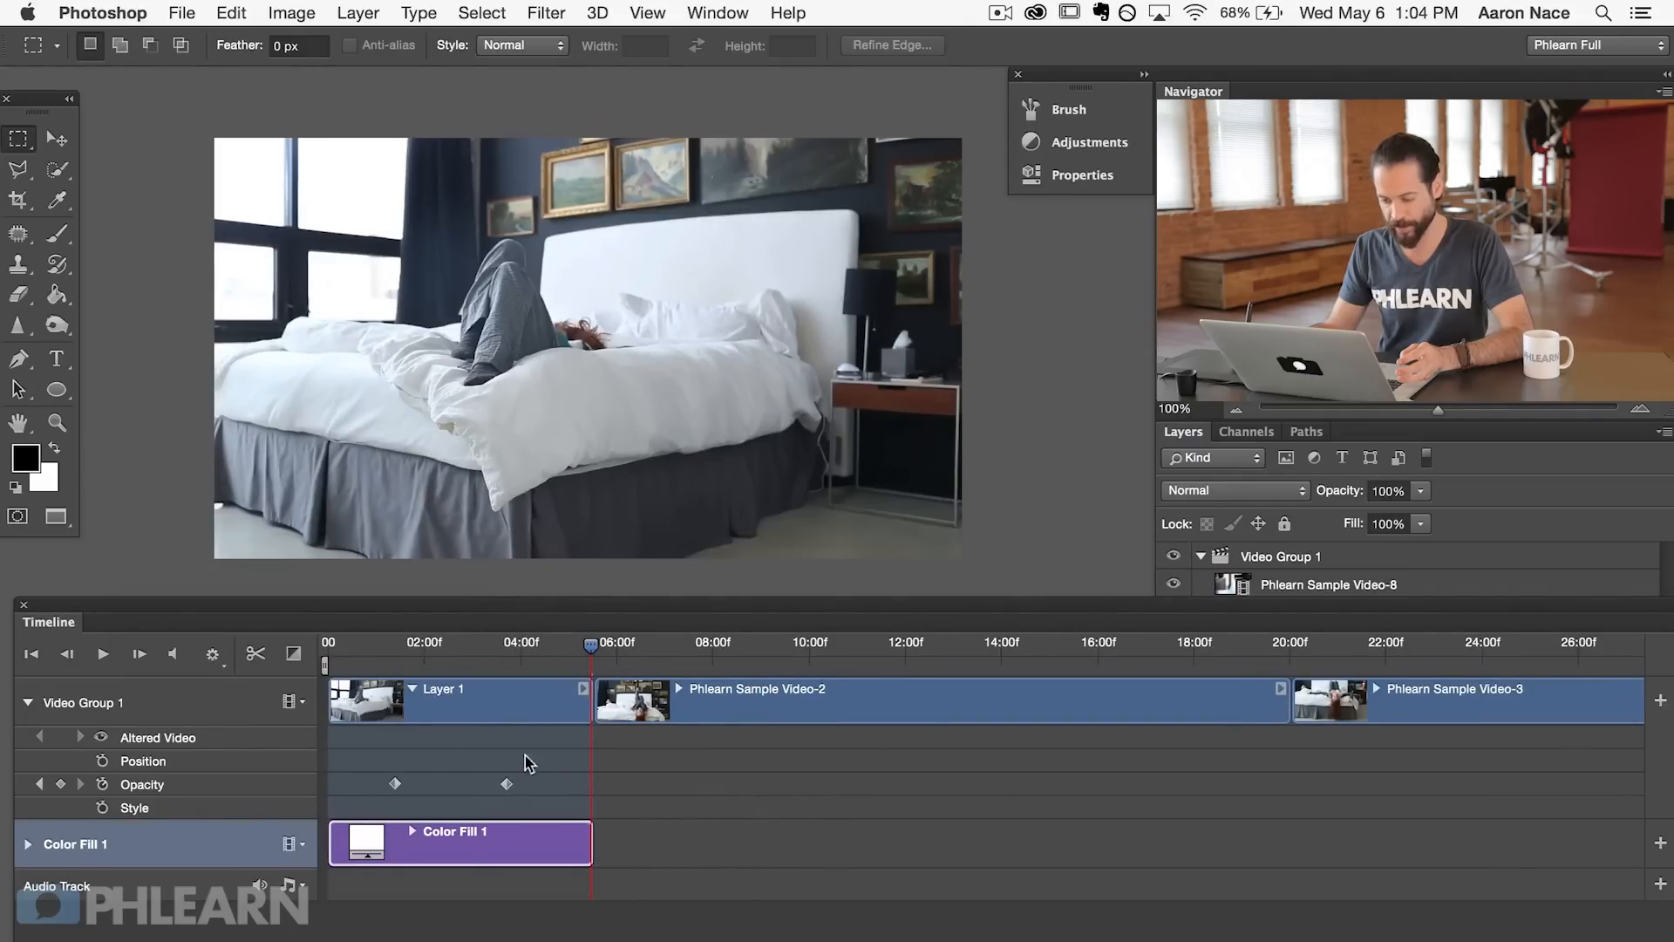
# Step: Replay the shortened opening from its start into Phlearn Sample Video-2 and check the fade around the two opacity keyframes
pyautogui.moveTo(464, 652); pyautogui.dragTo(328, 652)
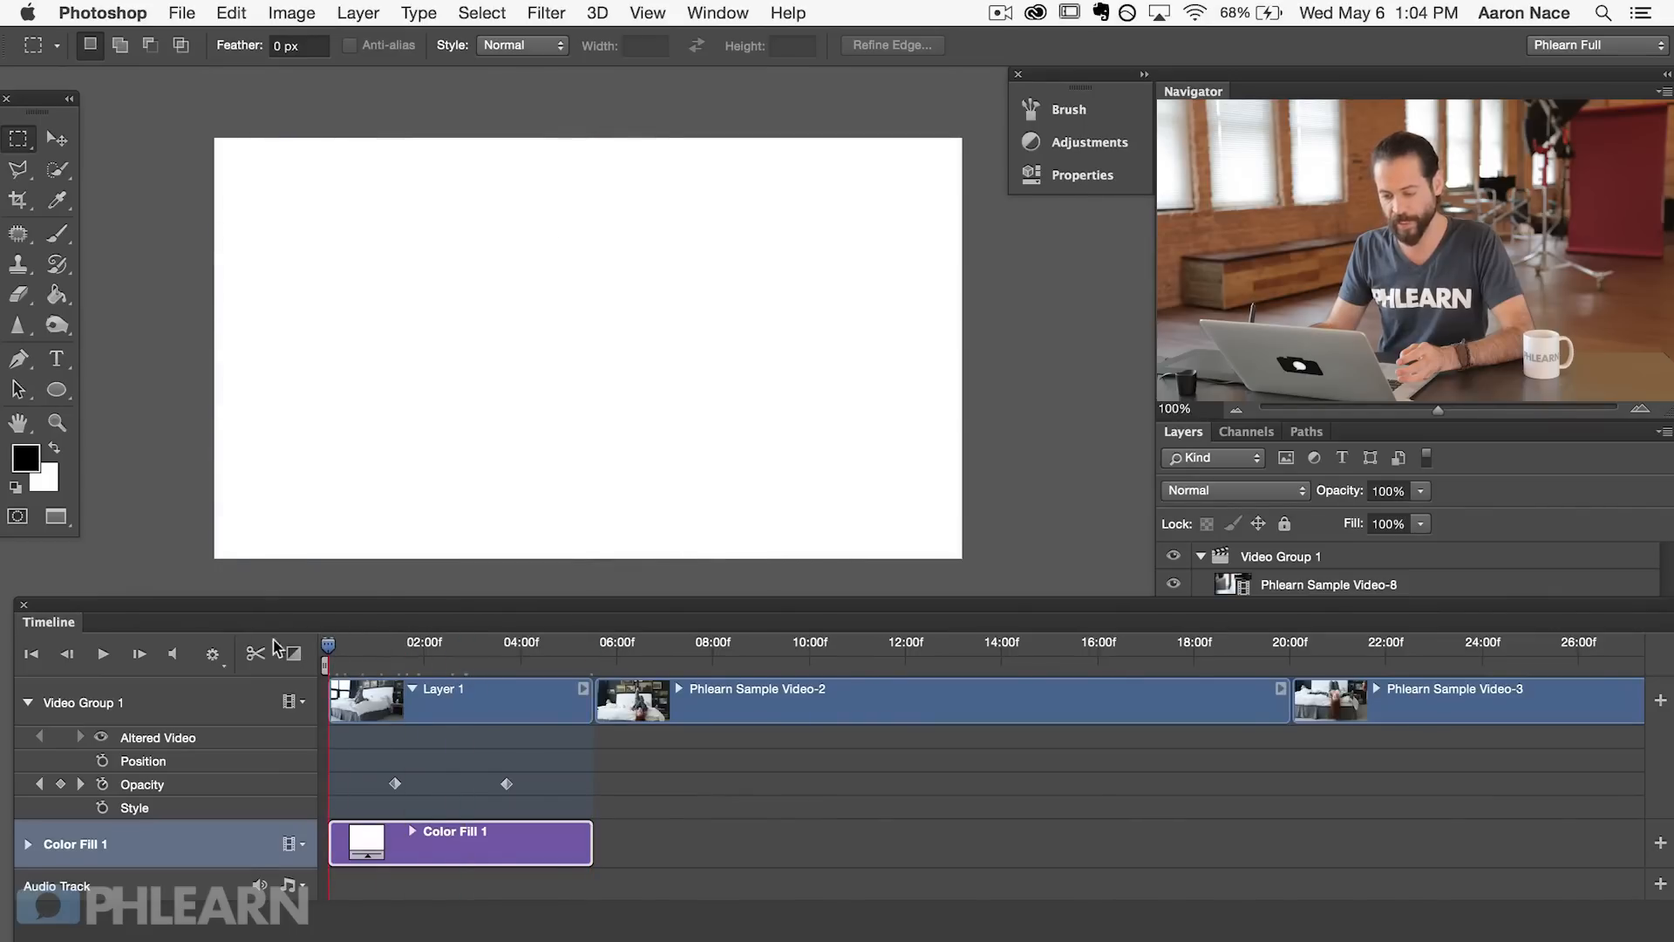
pyautogui.click(102, 653)
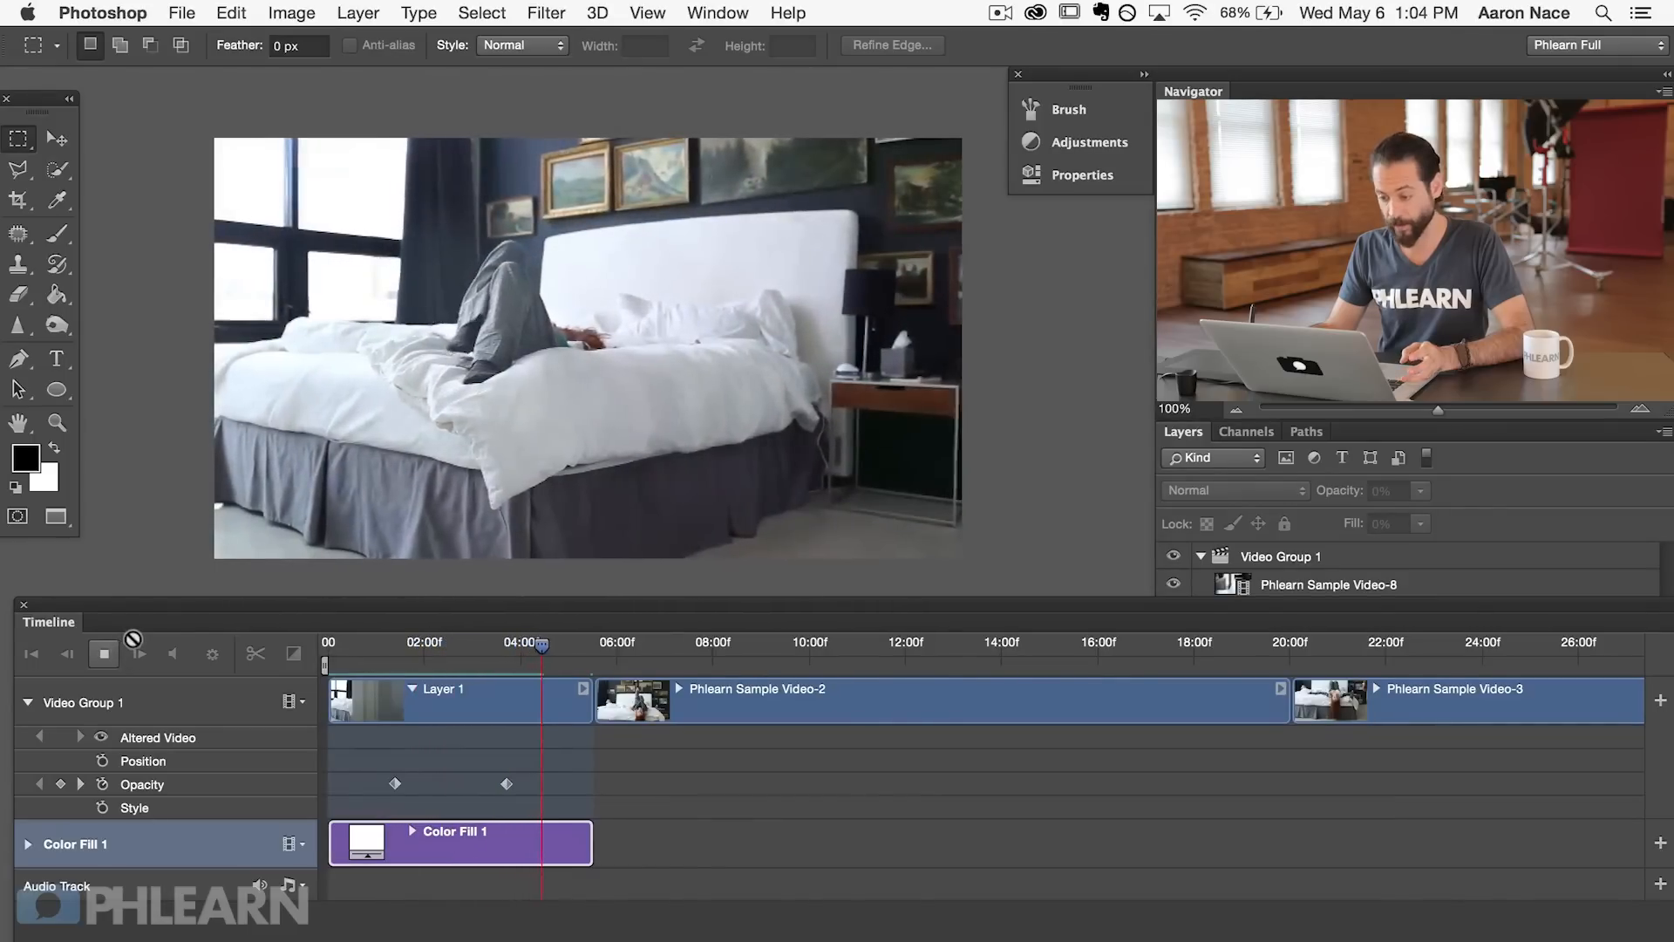
pyautogui.click(104, 653)
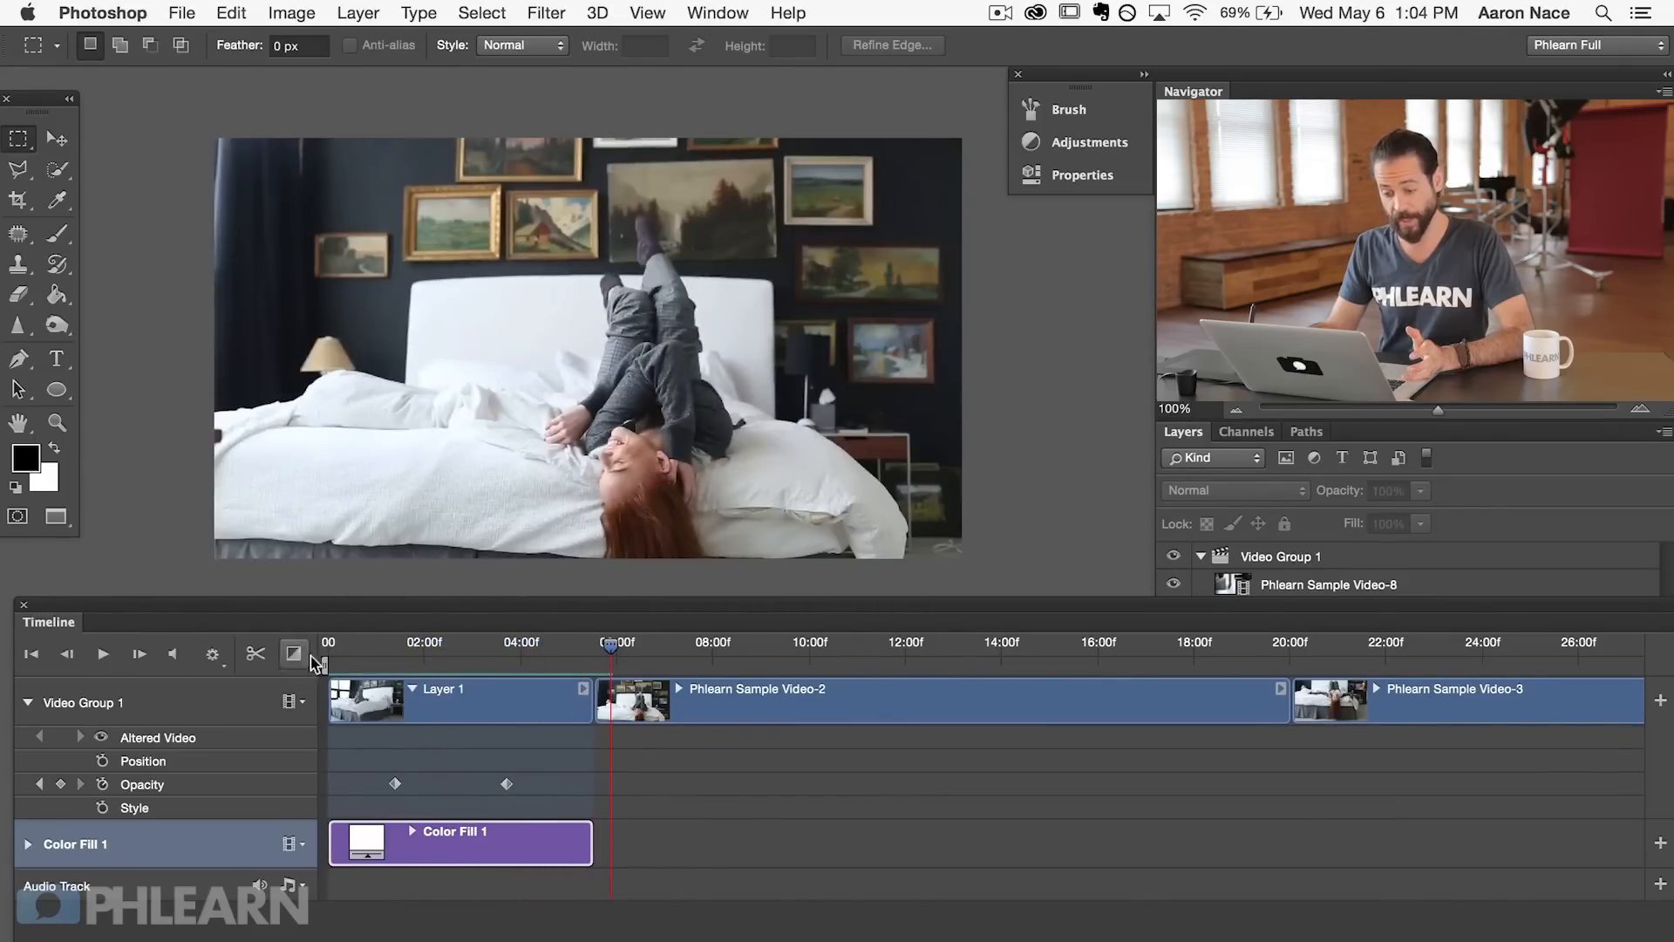
pyautogui.click(345, 646)
pyautogui.moveTo(346, 647); pyautogui.dragTo(397, 647)
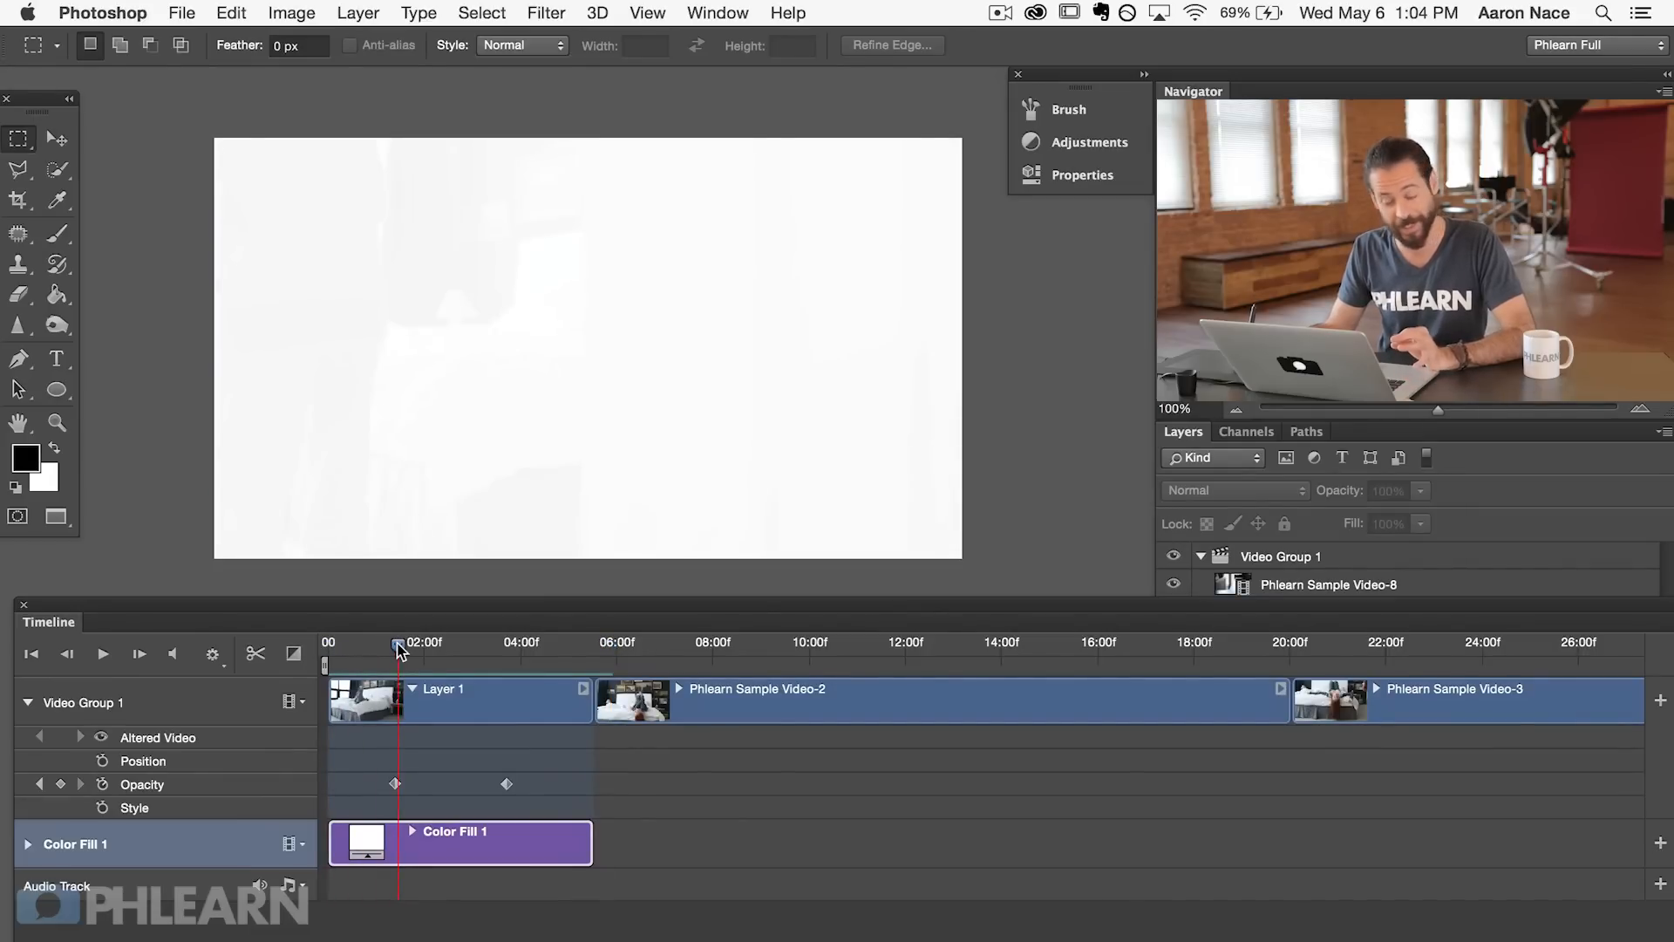
pyautogui.moveTo(394, 642); pyautogui.dragTo(327, 653)
pyautogui.press('space')
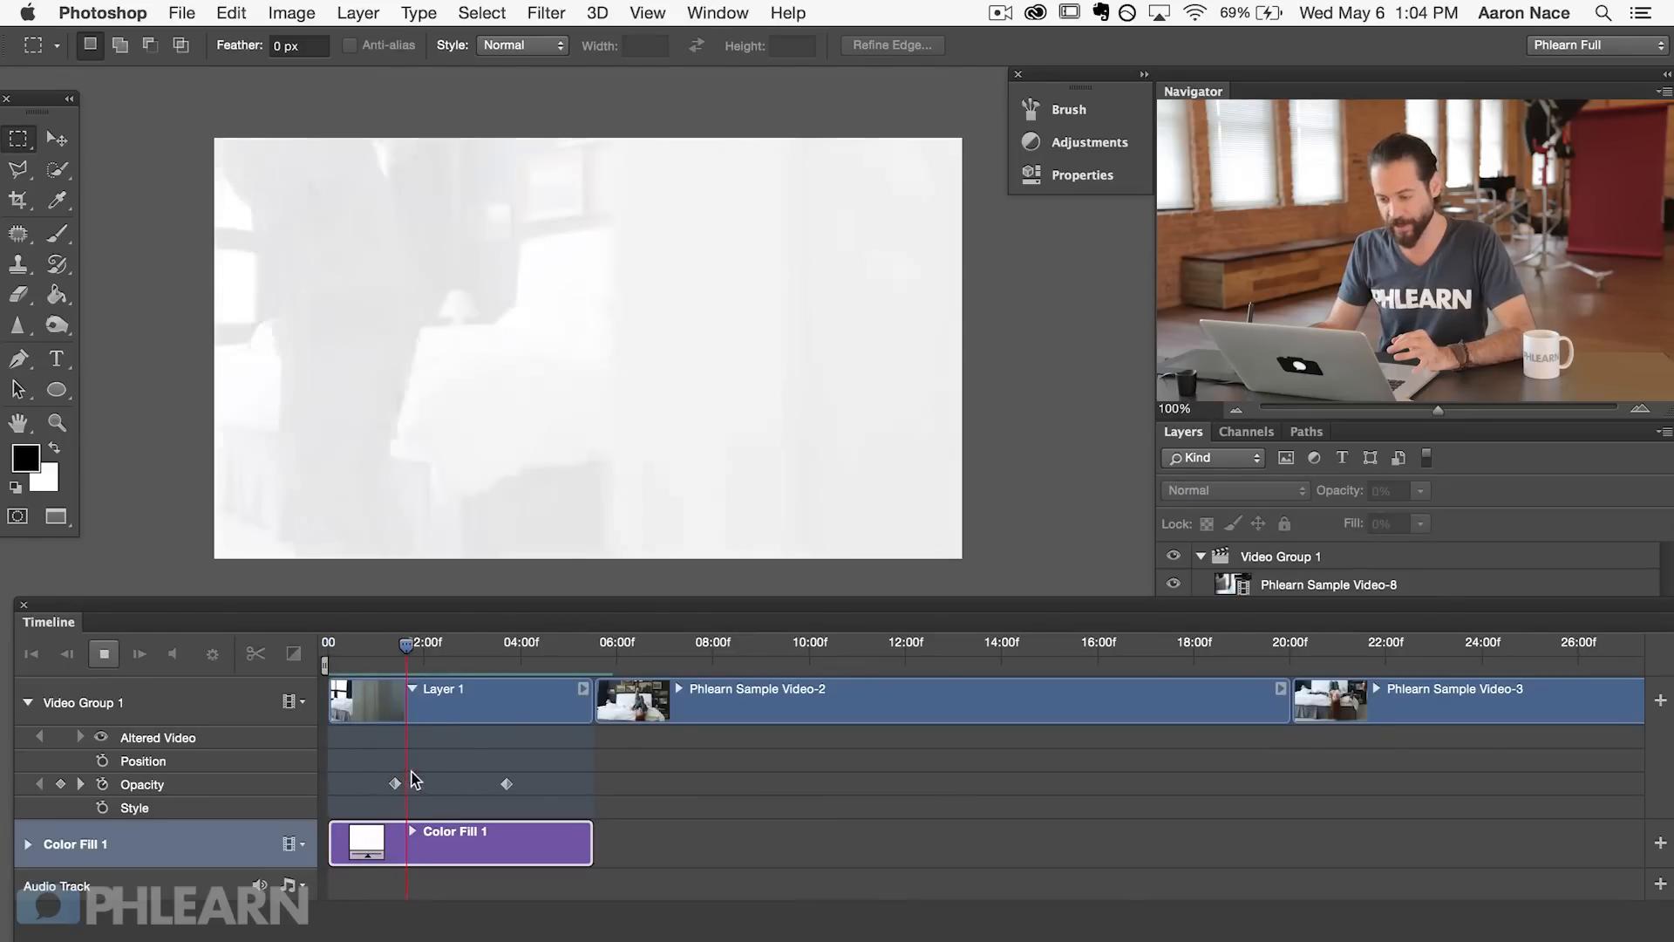
pyautogui.press('space')
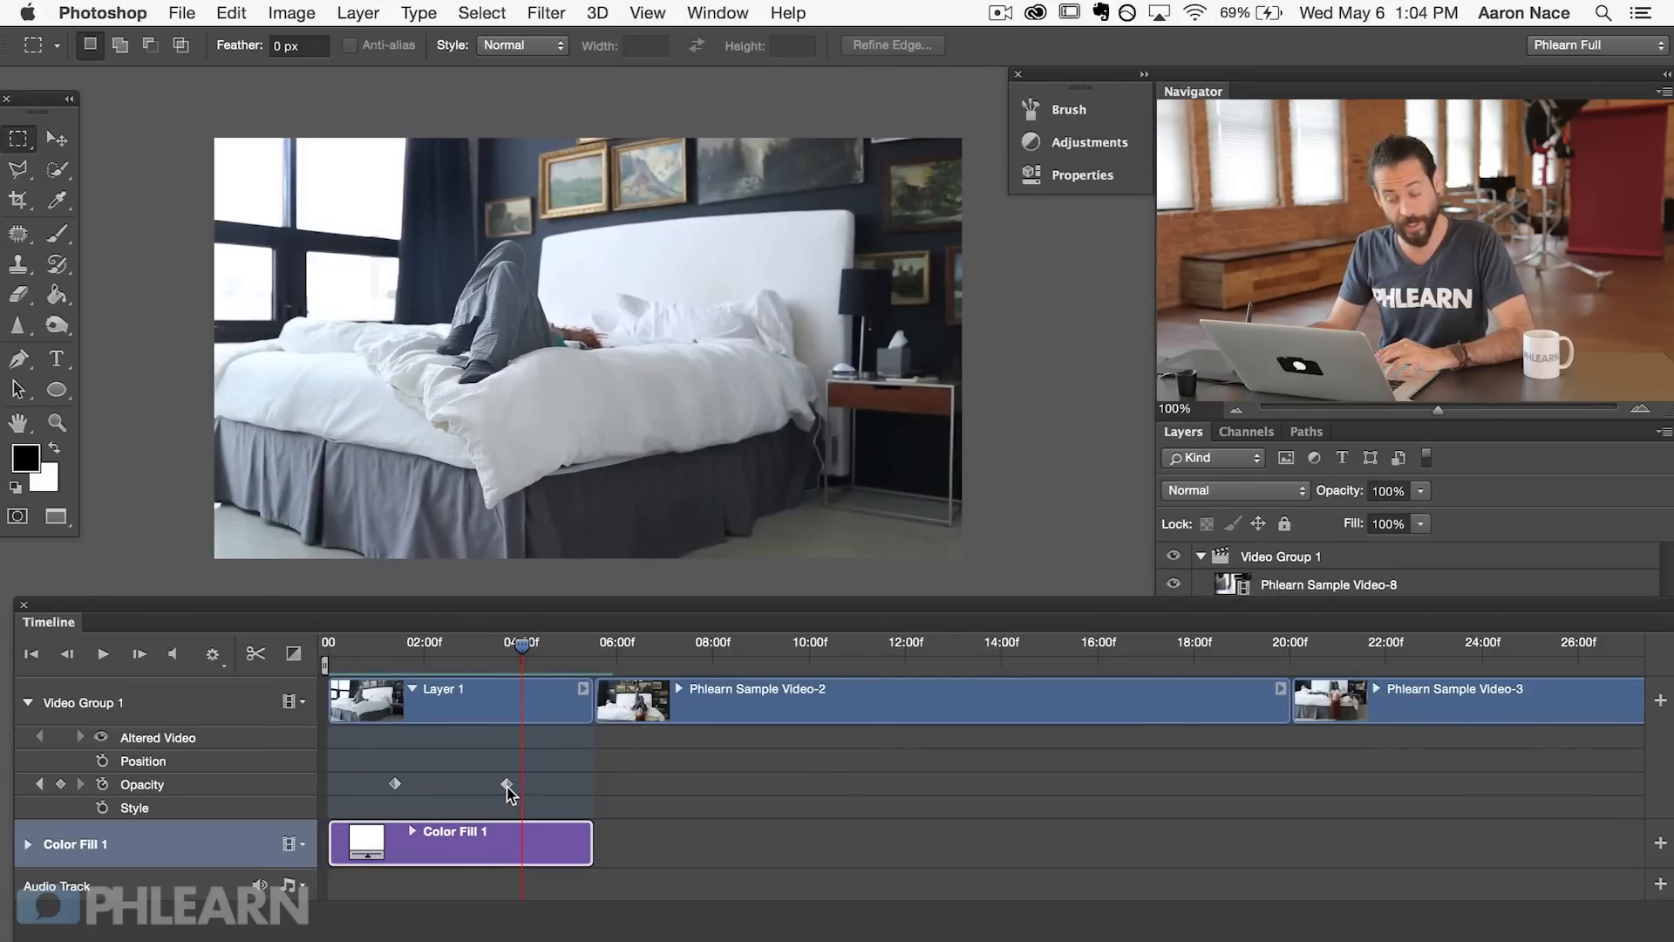
# Step: Move Layer 1's two opacity keyframes to about 4 and 4.7 seconds and play the quick fade
pyautogui.moveTo(508, 784); pyautogui.dragTo(568, 790)
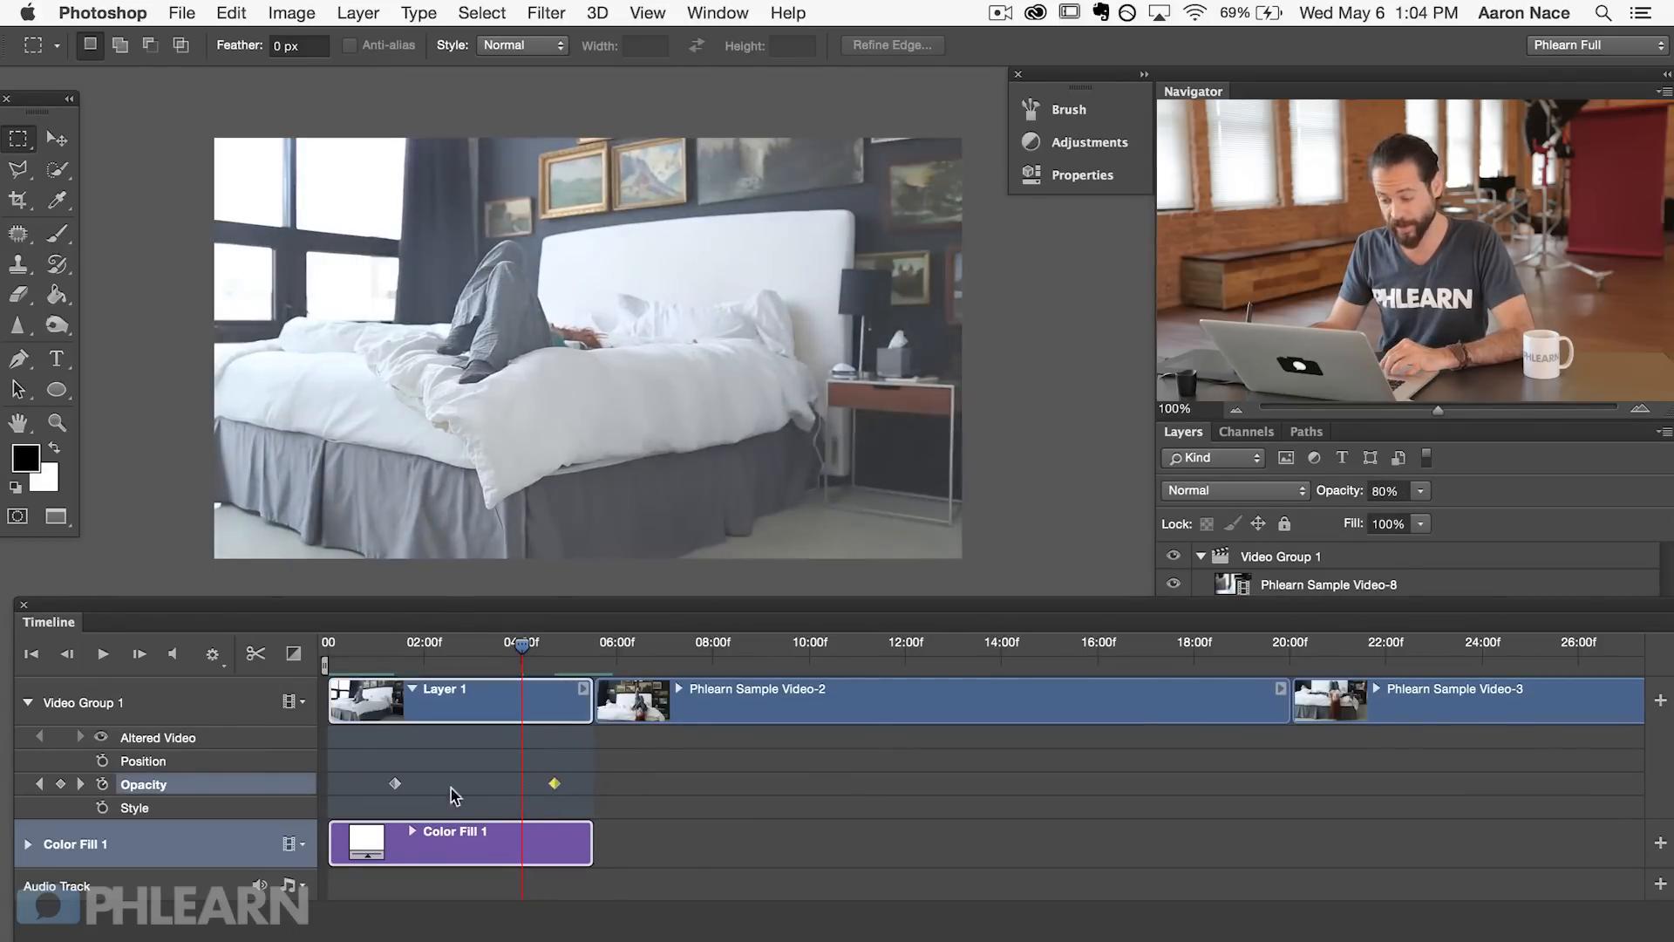
pyautogui.moveTo(399, 782); pyautogui.dragTo(521, 783)
pyautogui.moveTo(522, 652); pyautogui.dragTo(443, 651)
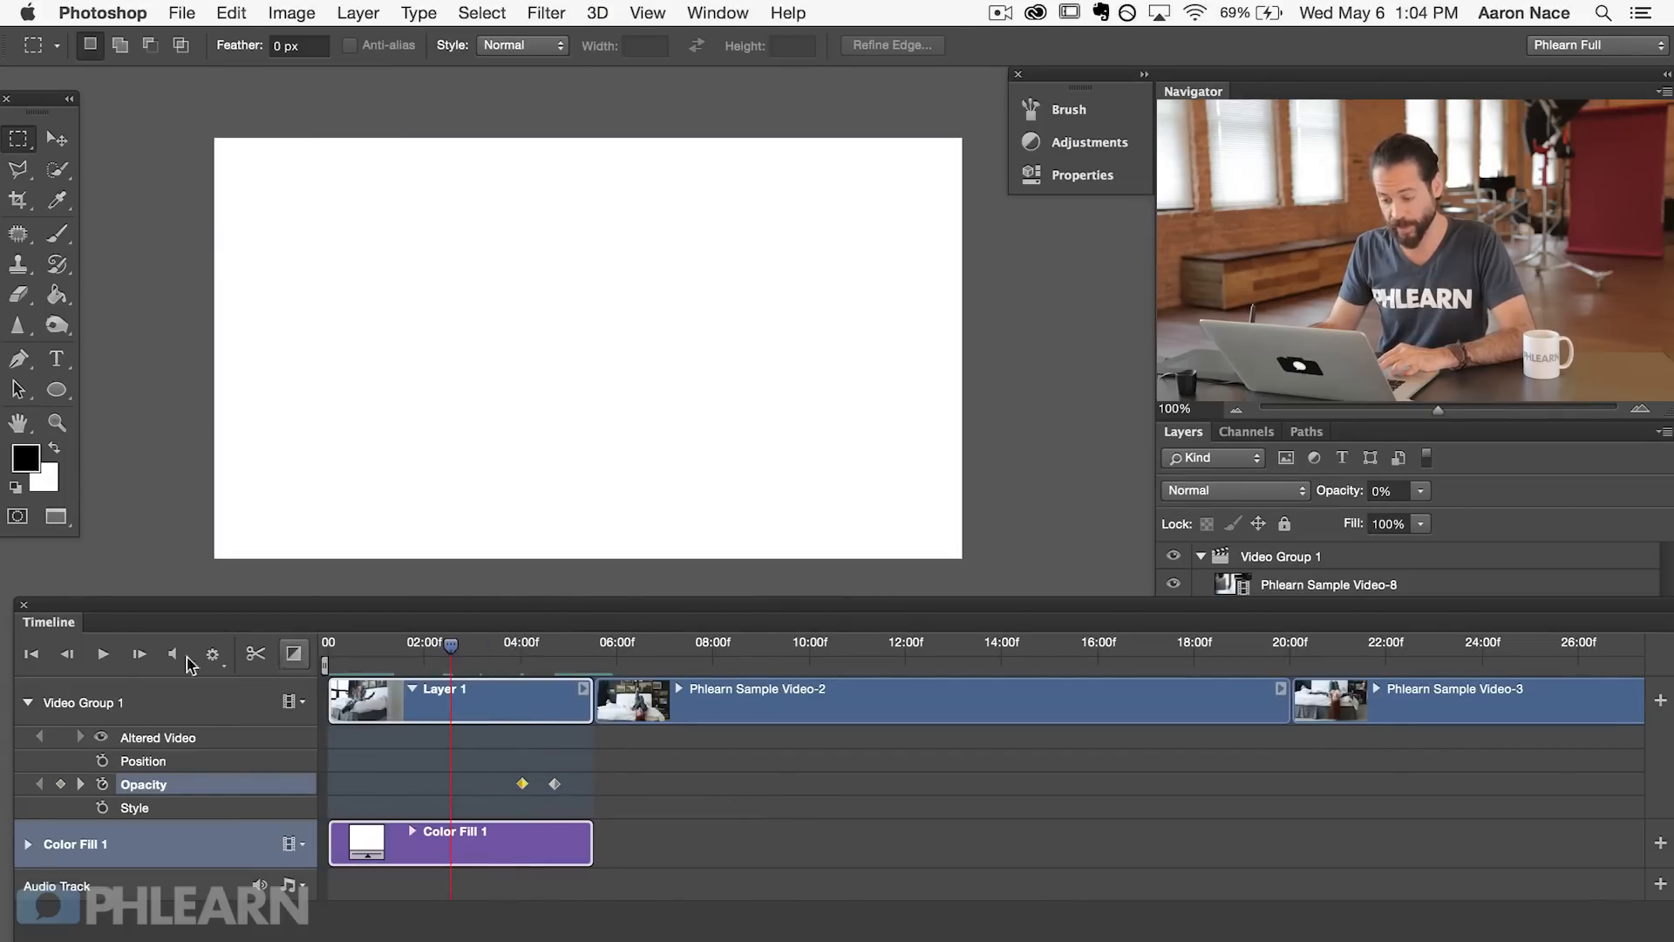
pyautogui.click(103, 654)
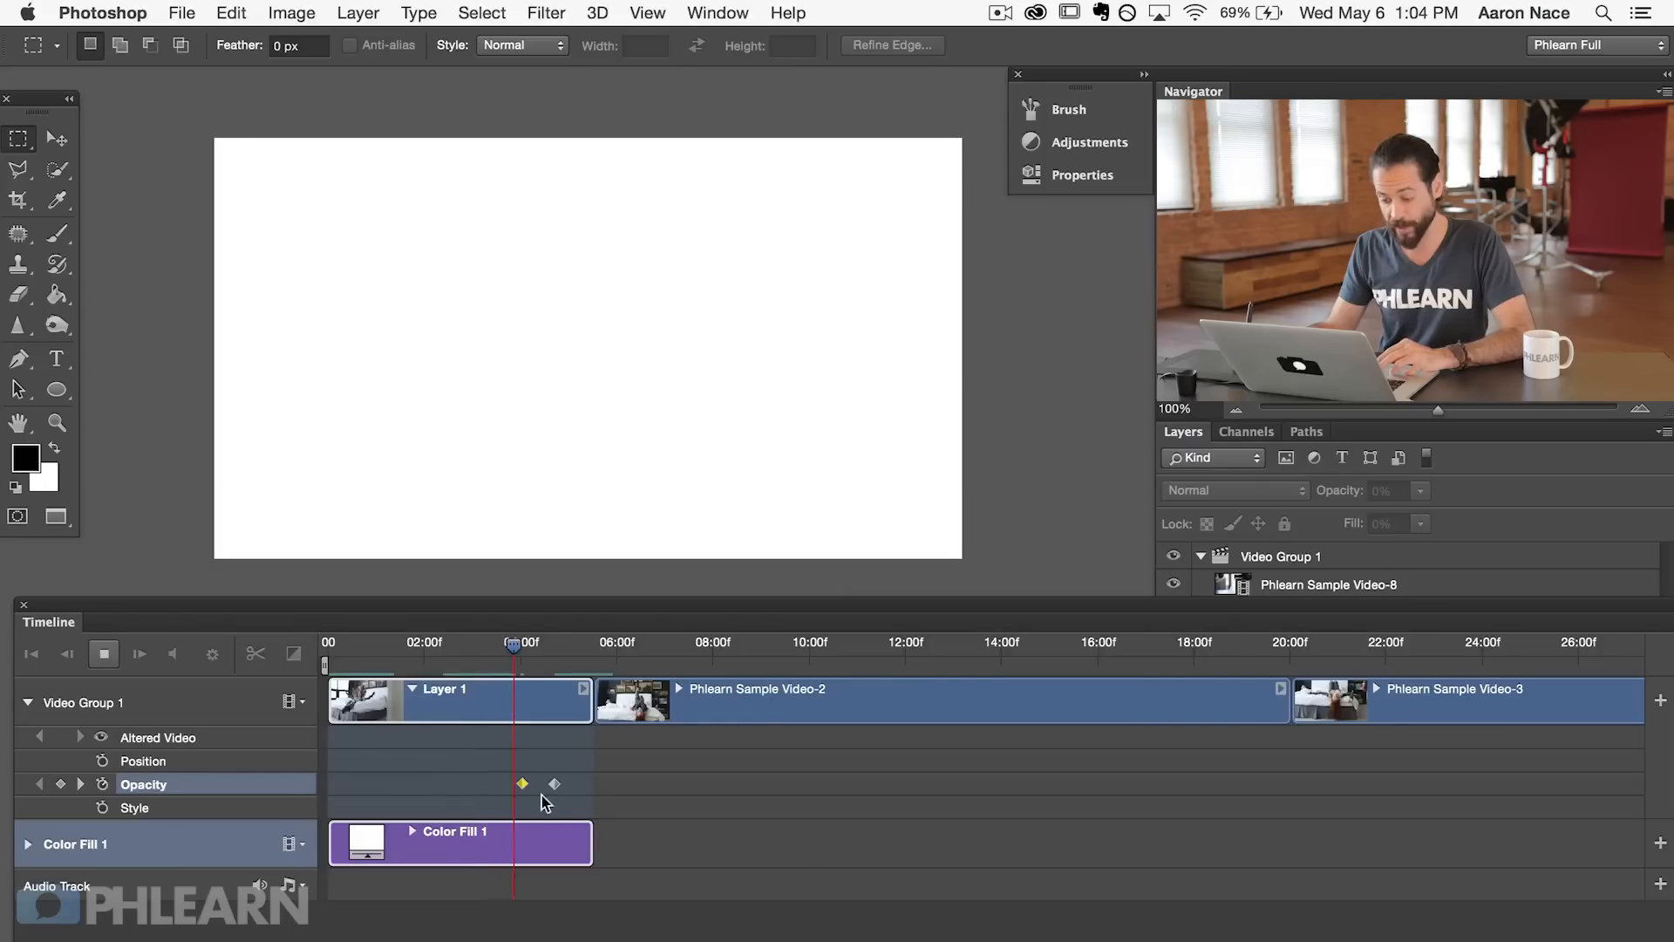
pyautogui.press('space')
# Step: Move Layer 1's first opacity keyframe to about 1 second, then scrub and play the longer fade from the start
pyautogui.moveTo(521, 783); pyautogui.dragTo(379, 783)
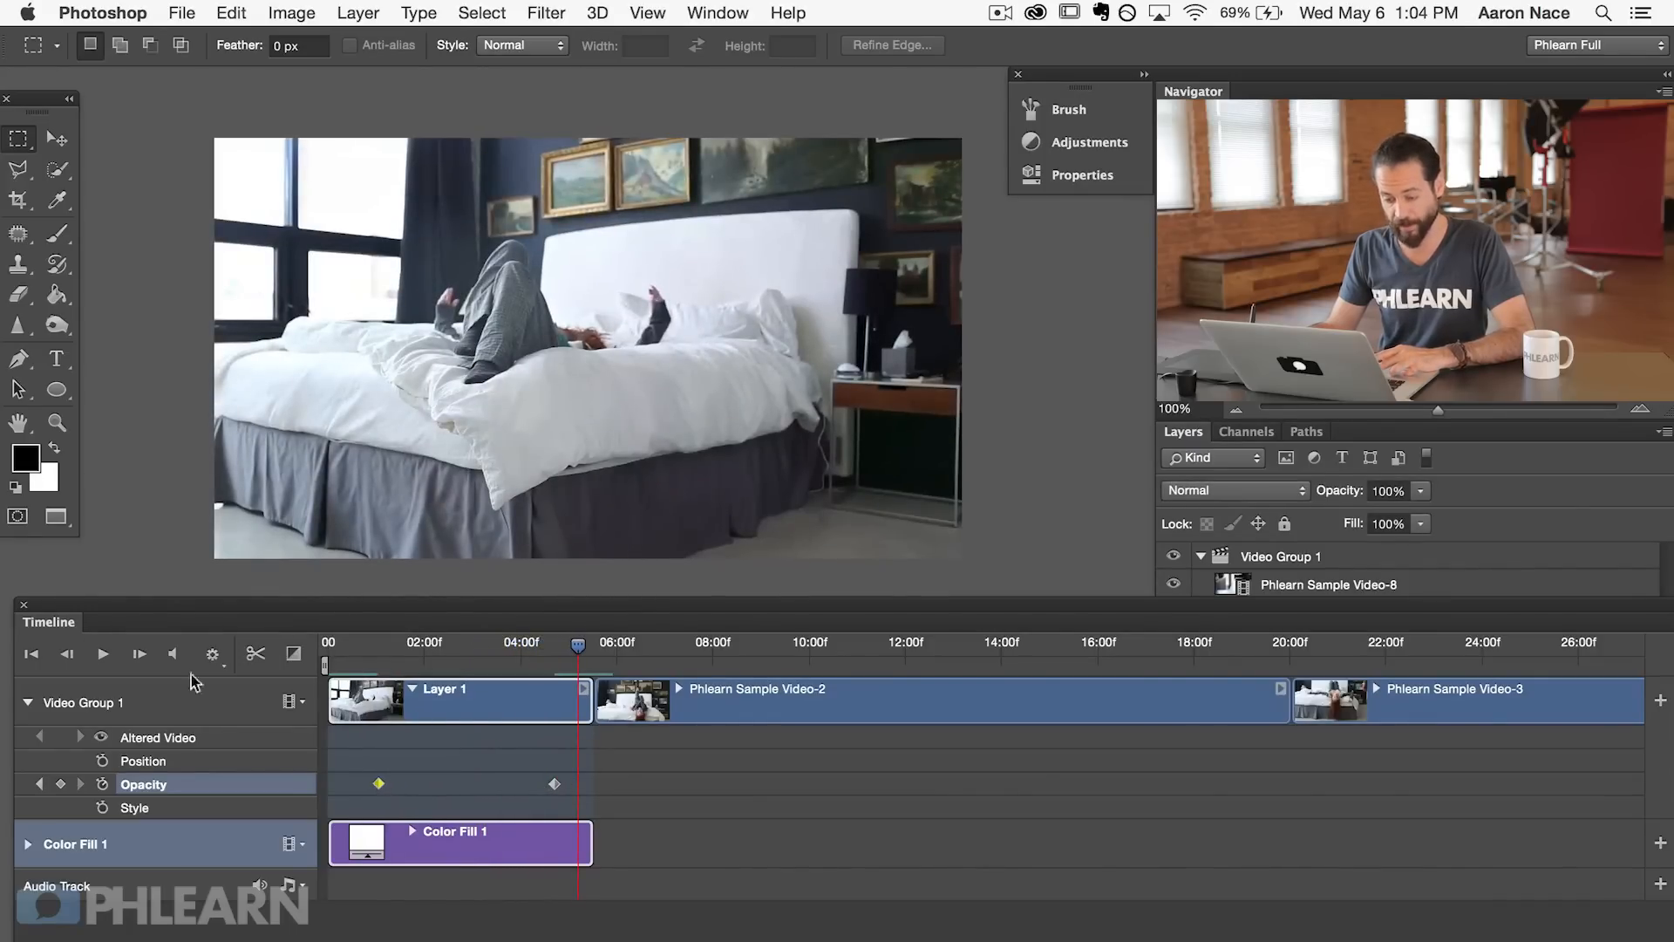
pyautogui.moveTo(368, 643); pyautogui.dragTo(326, 645)
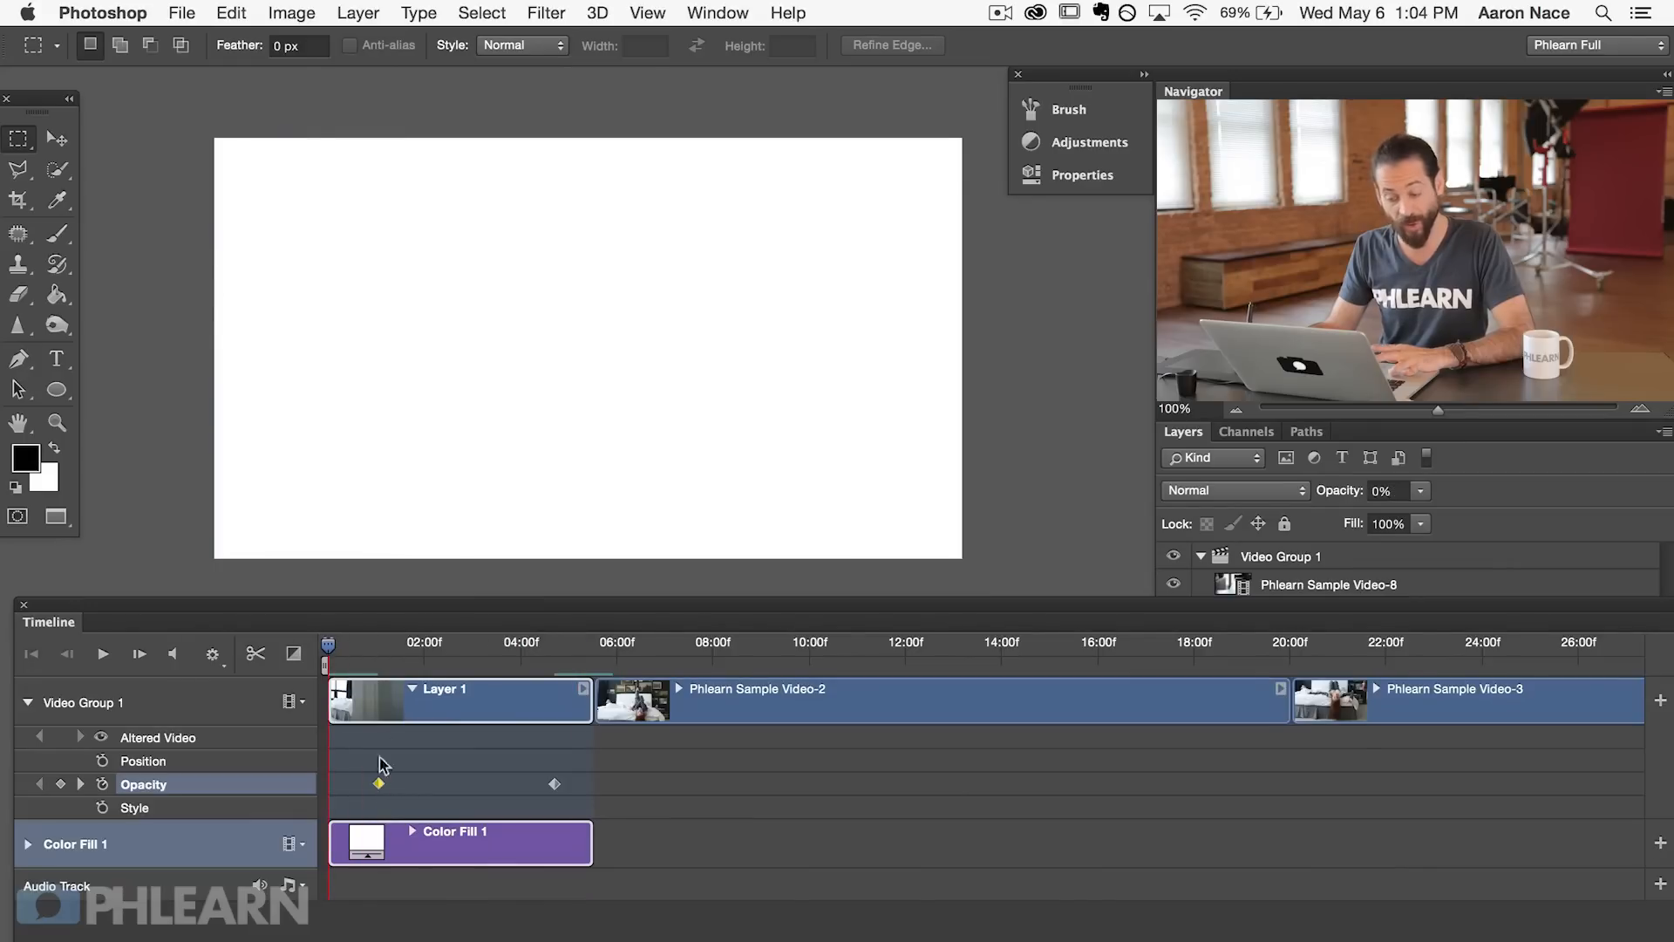
pyautogui.moveTo(375, 647); pyautogui.dragTo(415, 647)
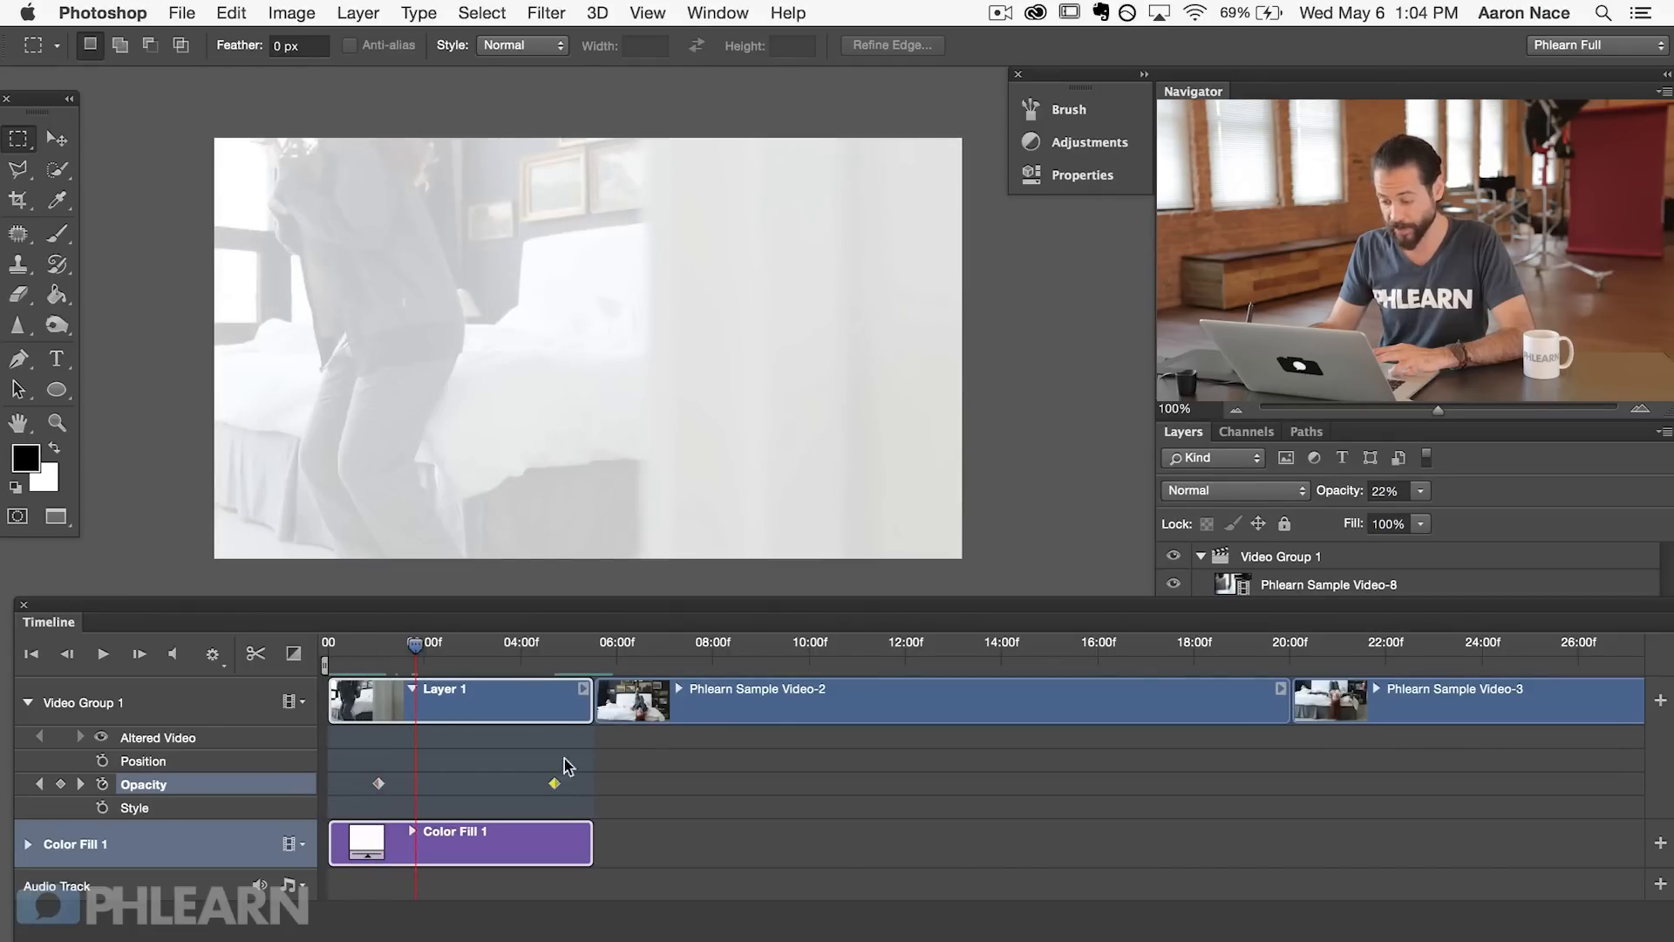
pyautogui.moveTo(556, 648); pyautogui.dragTo(325, 648)
pyautogui.click(103, 654)
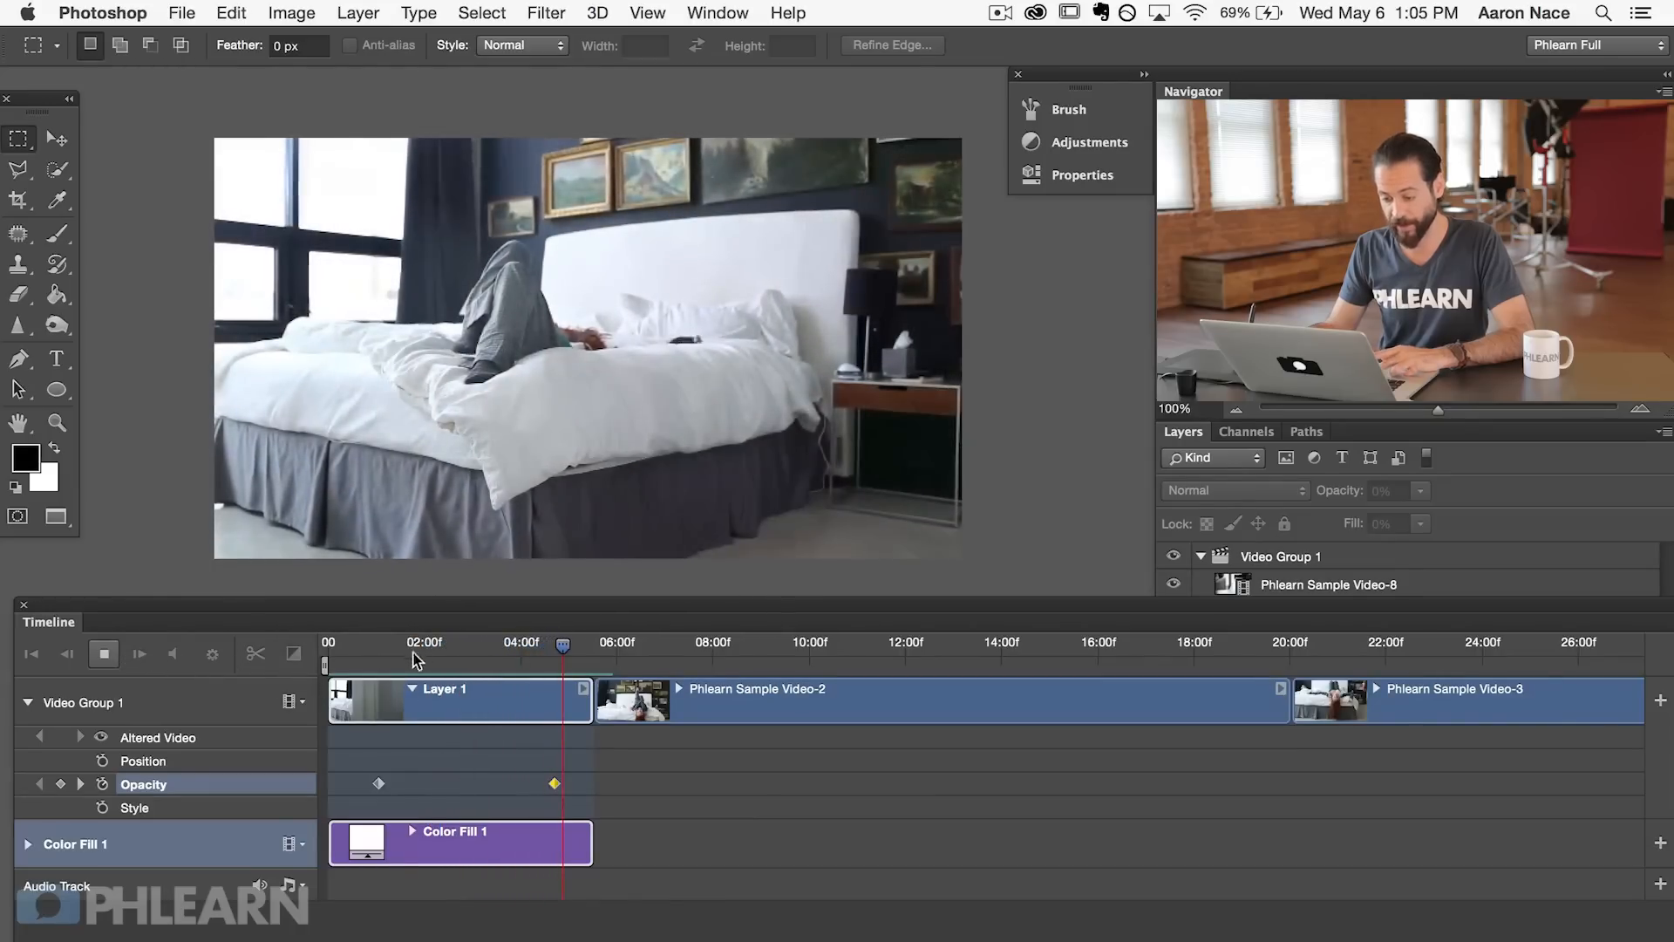
pyautogui.press('space')
# Step: Spread Layer 1's opacity keyframes to the clip's very start and its end at about 5.5 seconds, and play the fade
pyautogui.moveTo(560, 789); pyautogui.dragTo(593, 783)
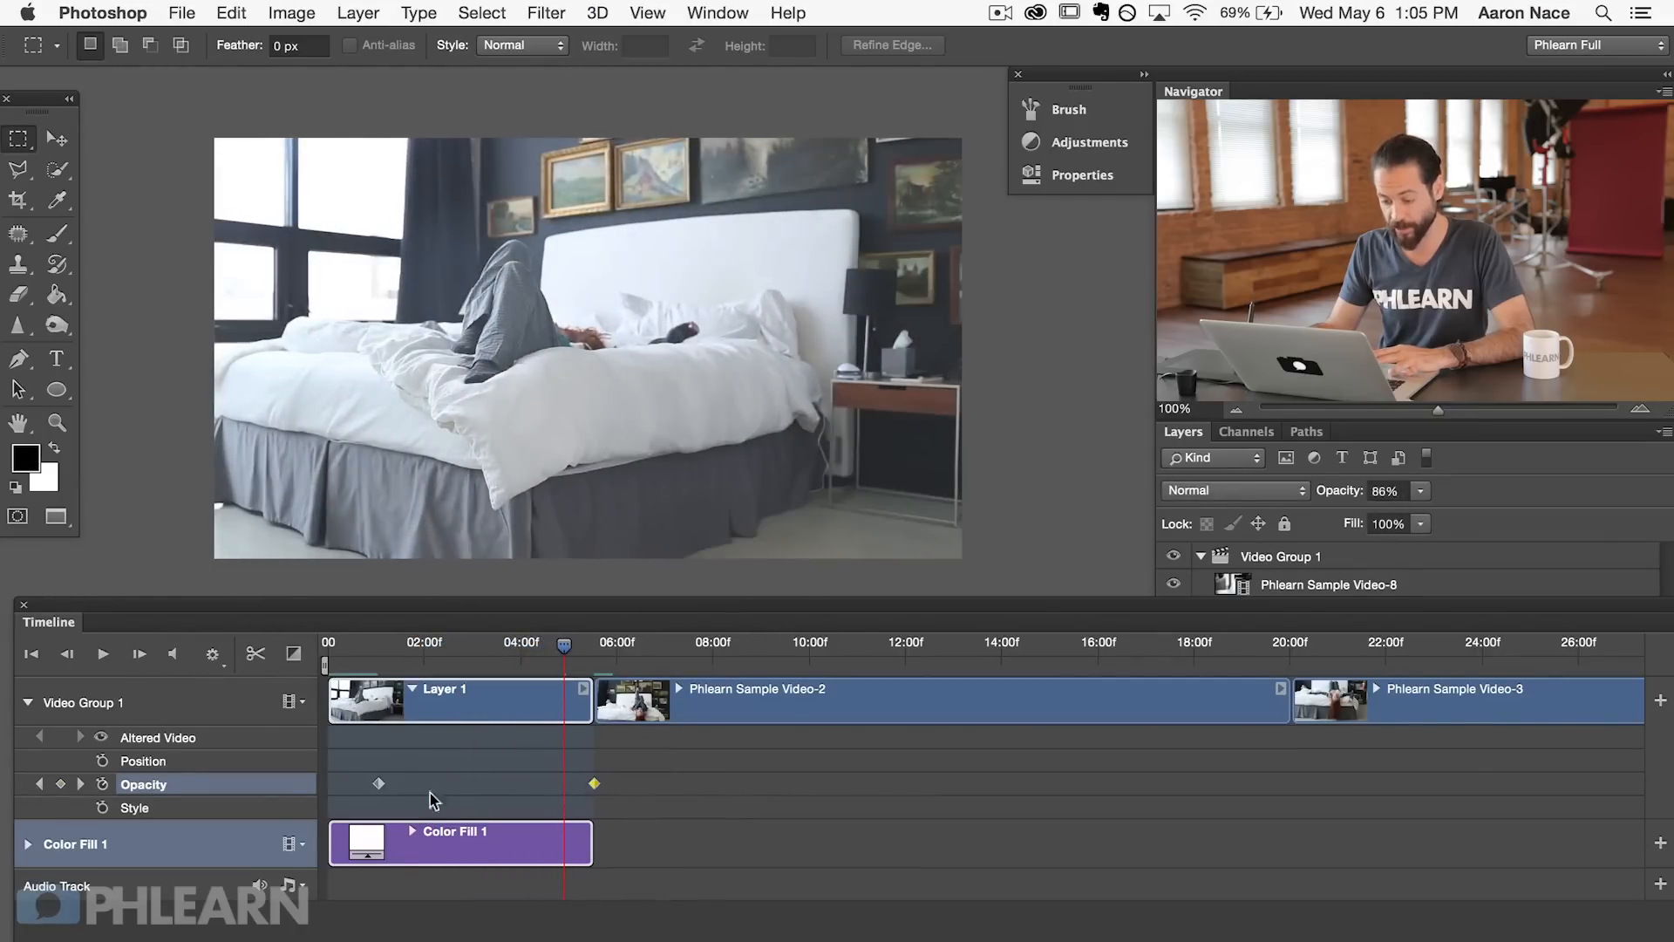
pyautogui.moveTo(383, 787); pyautogui.dragTo(329, 784)
pyautogui.click(541, 647)
pyautogui.moveTo(518, 649); pyautogui.dragTo(324, 647)
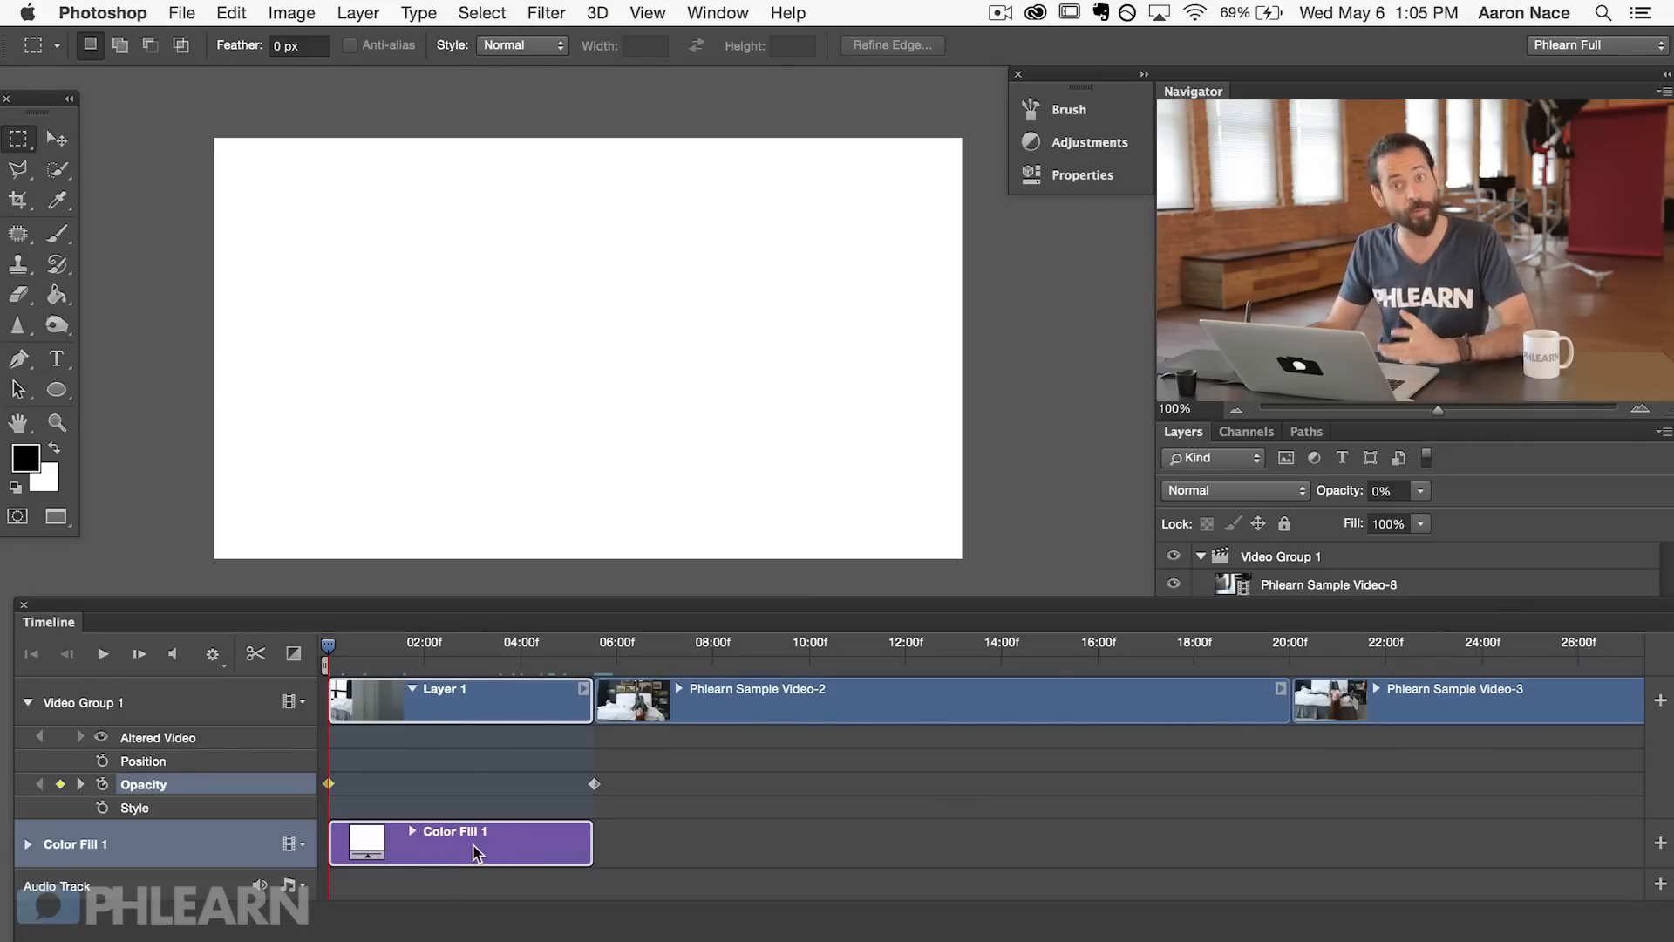
pyautogui.click(104, 654)
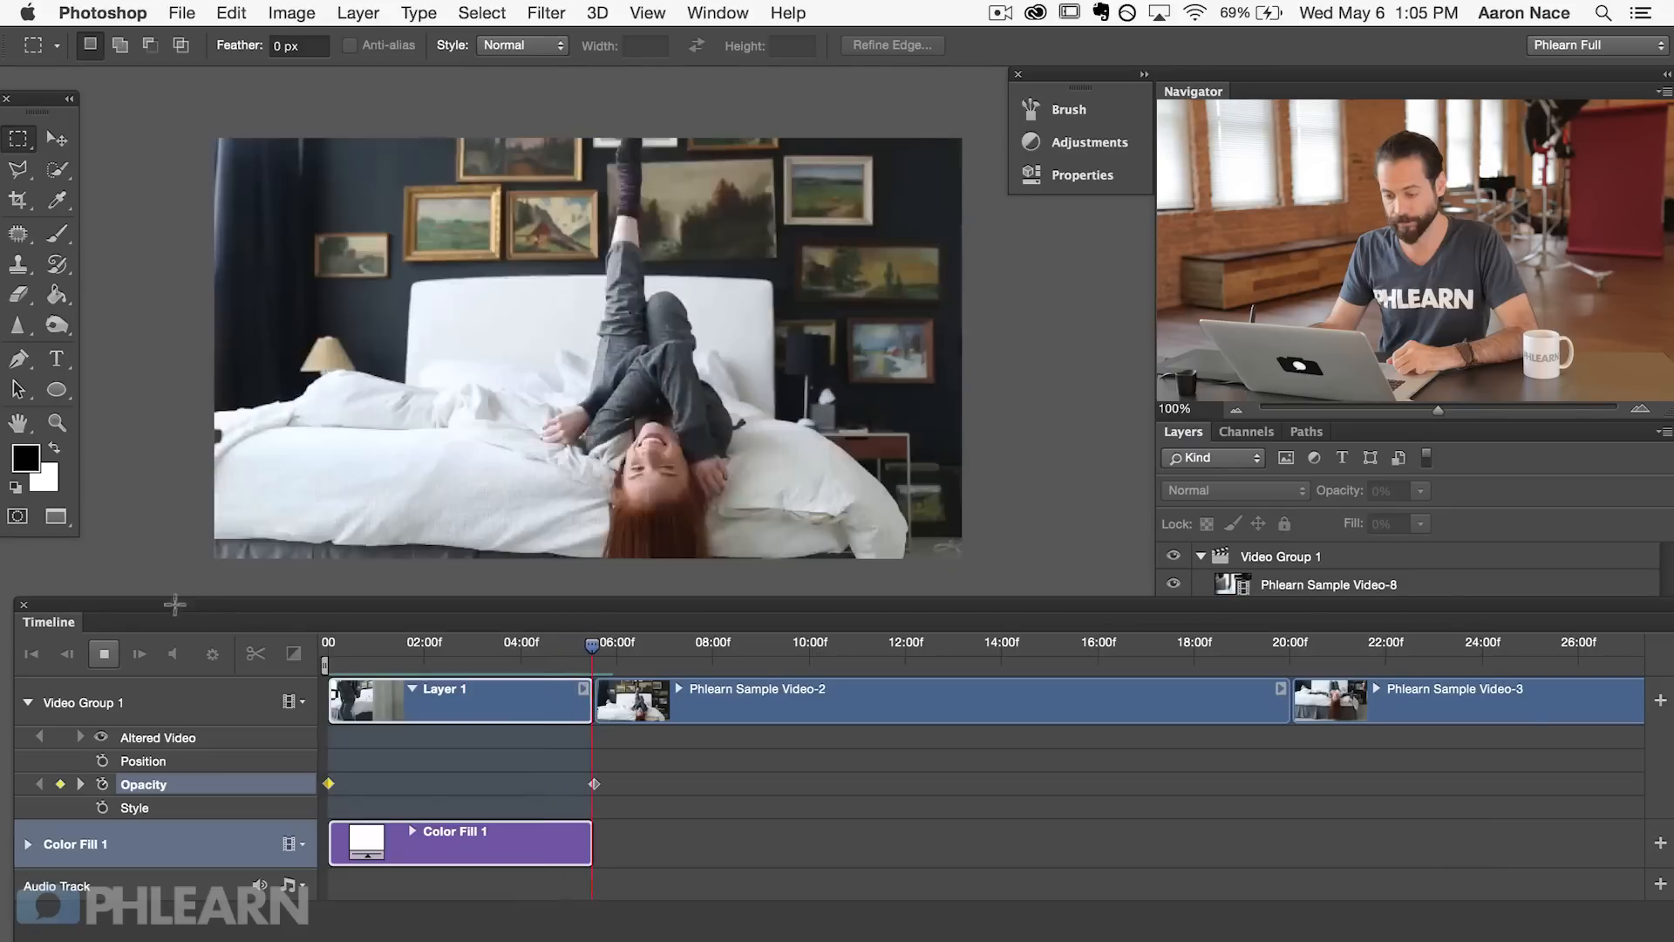
pyautogui.click(104, 654)
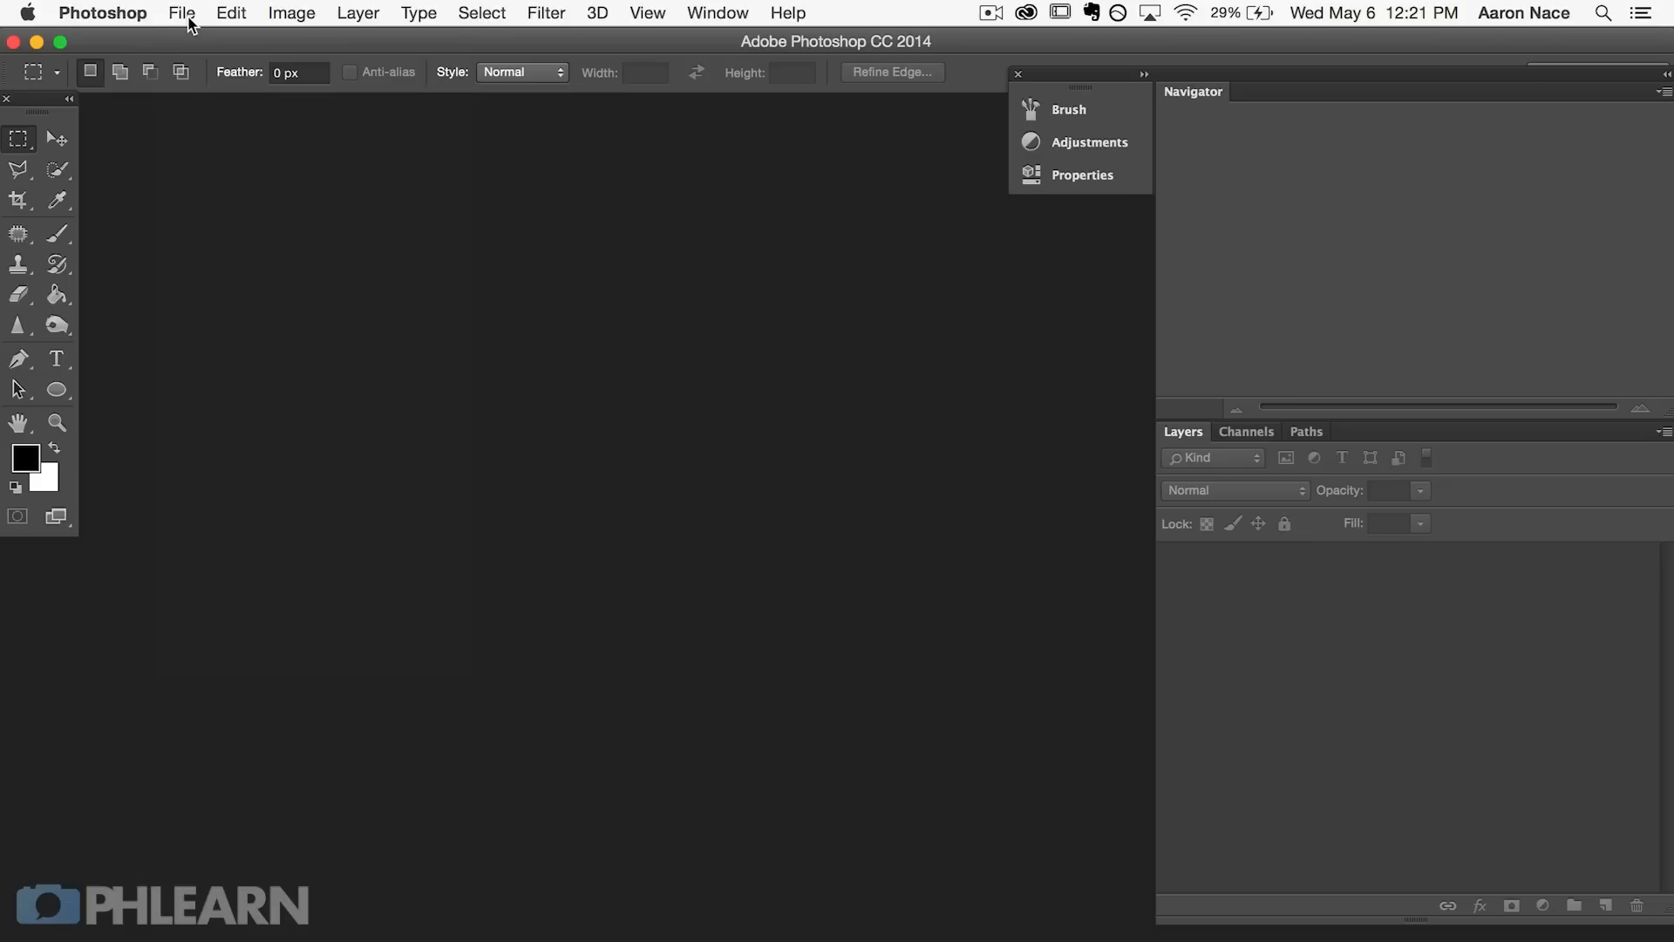
# Step: Start the Load Files into Stack script and browse for the source files
pyautogui.click(184, 14)
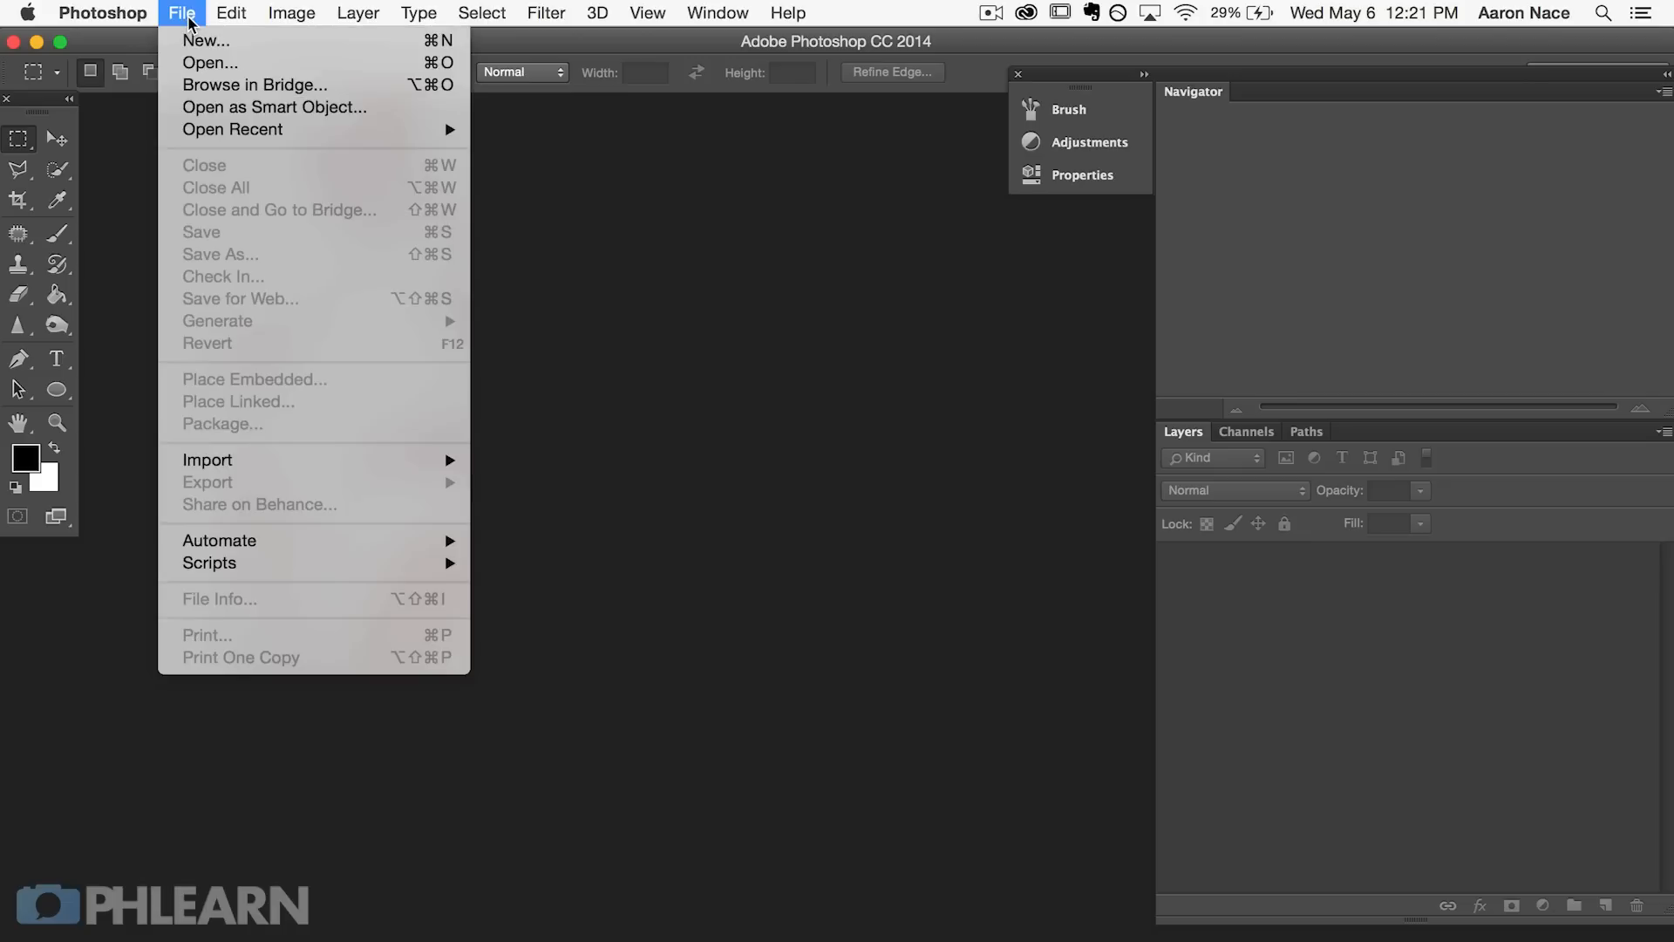
pyautogui.moveTo(375, 565)
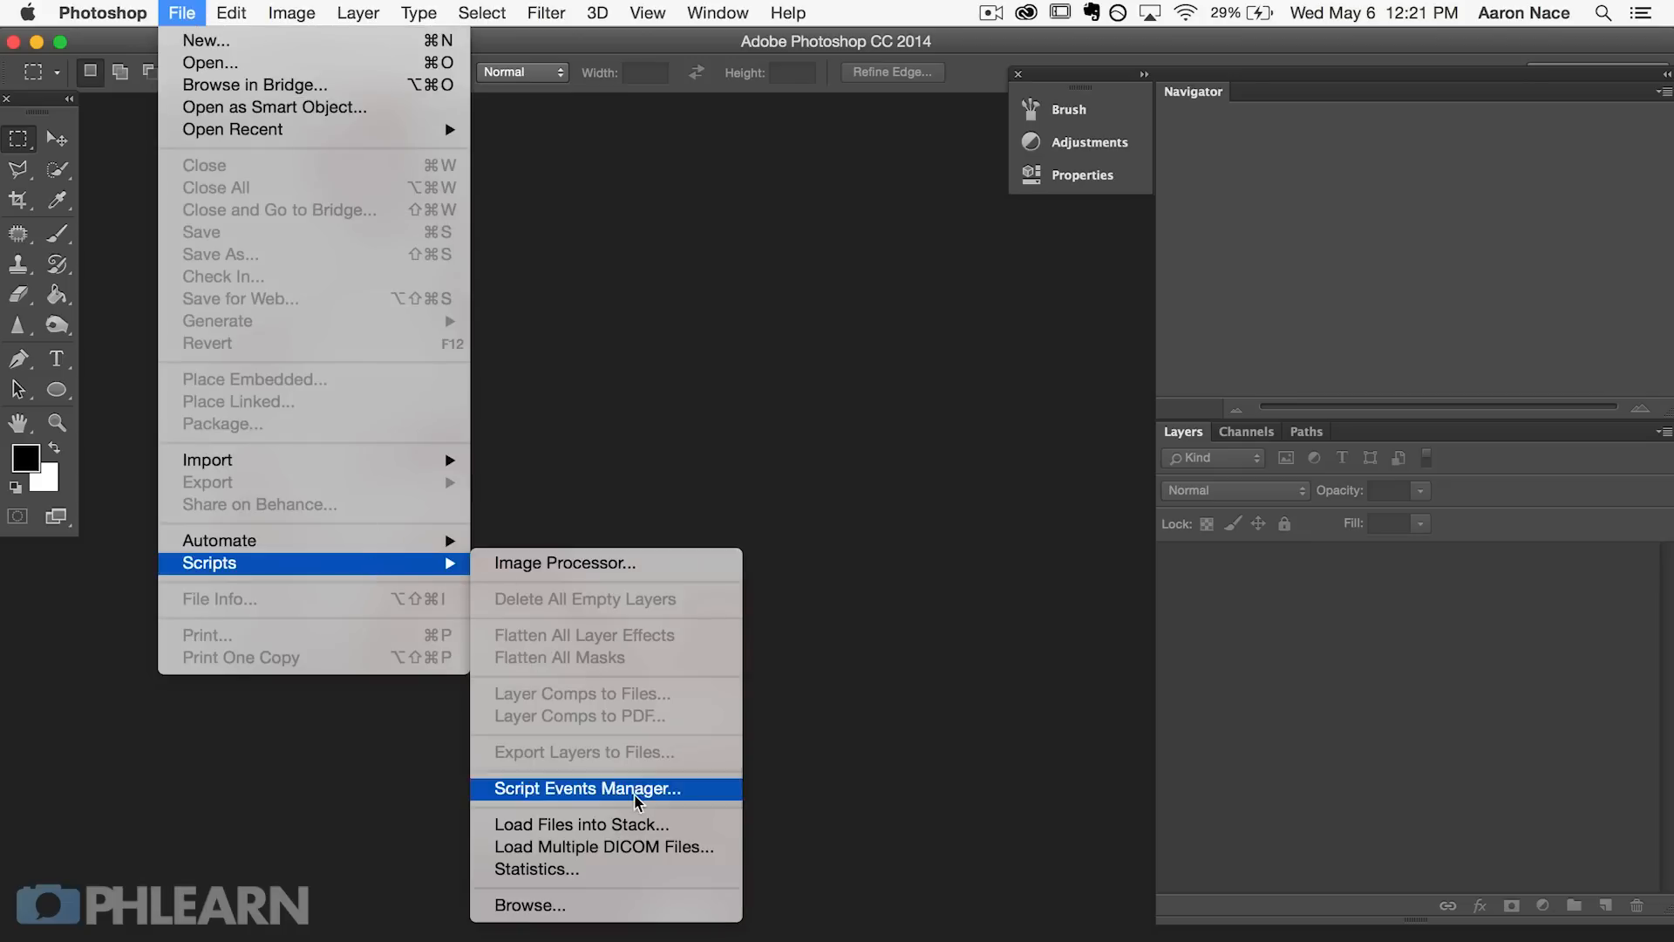
pyautogui.click(684, 825)
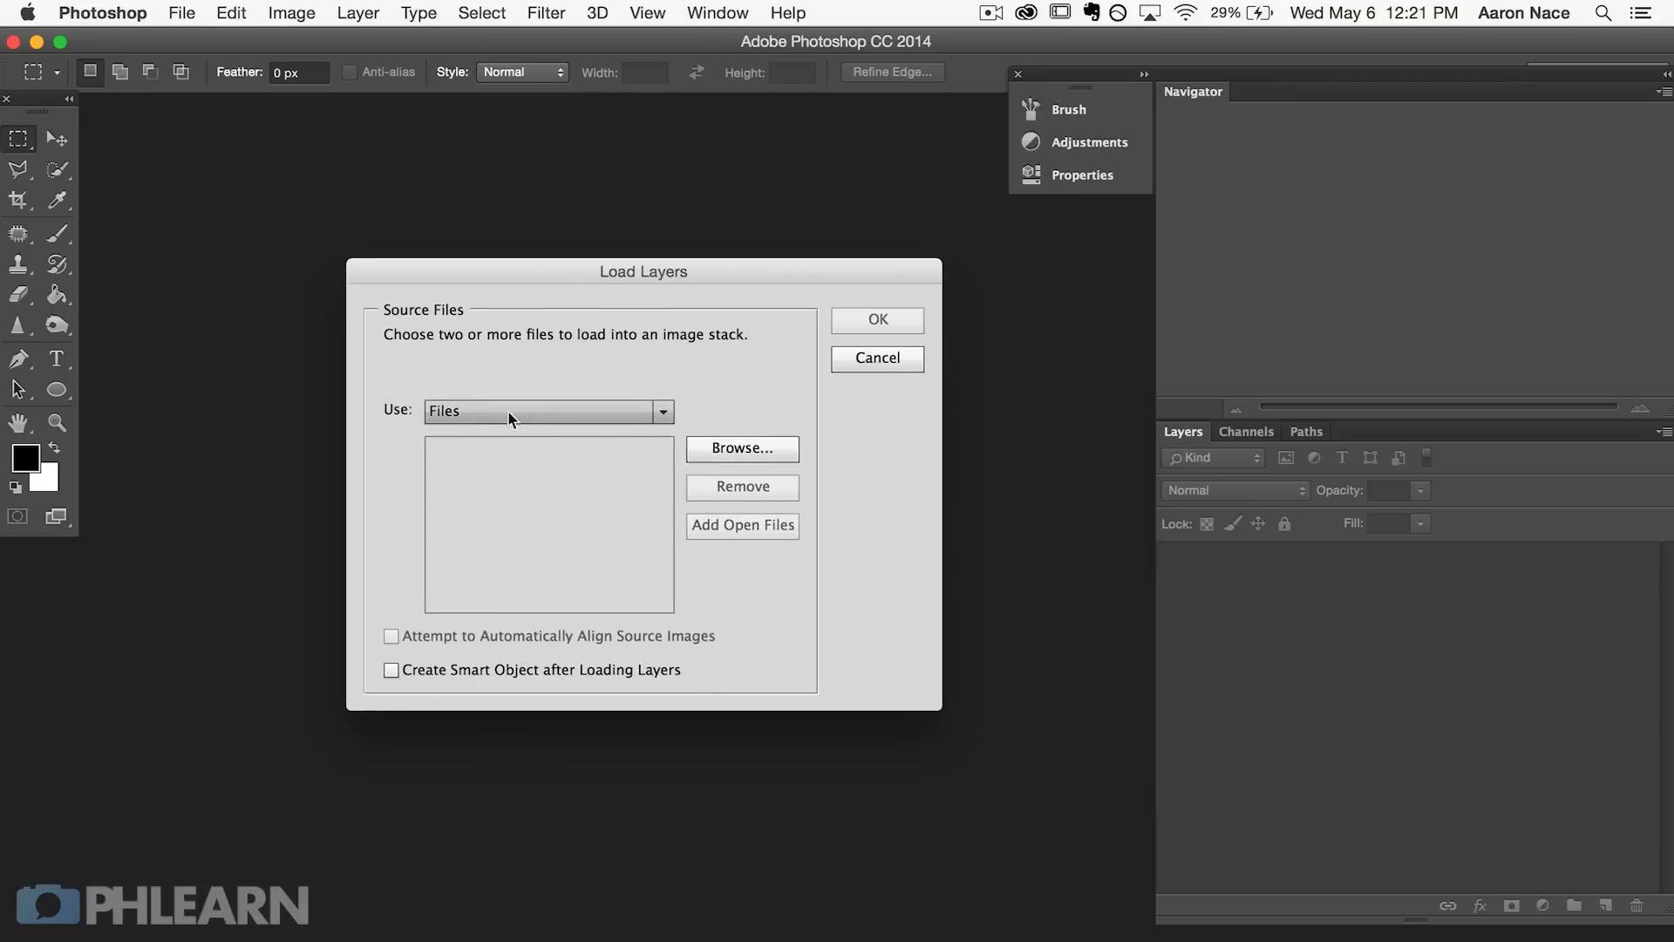
pyautogui.click(751, 448)
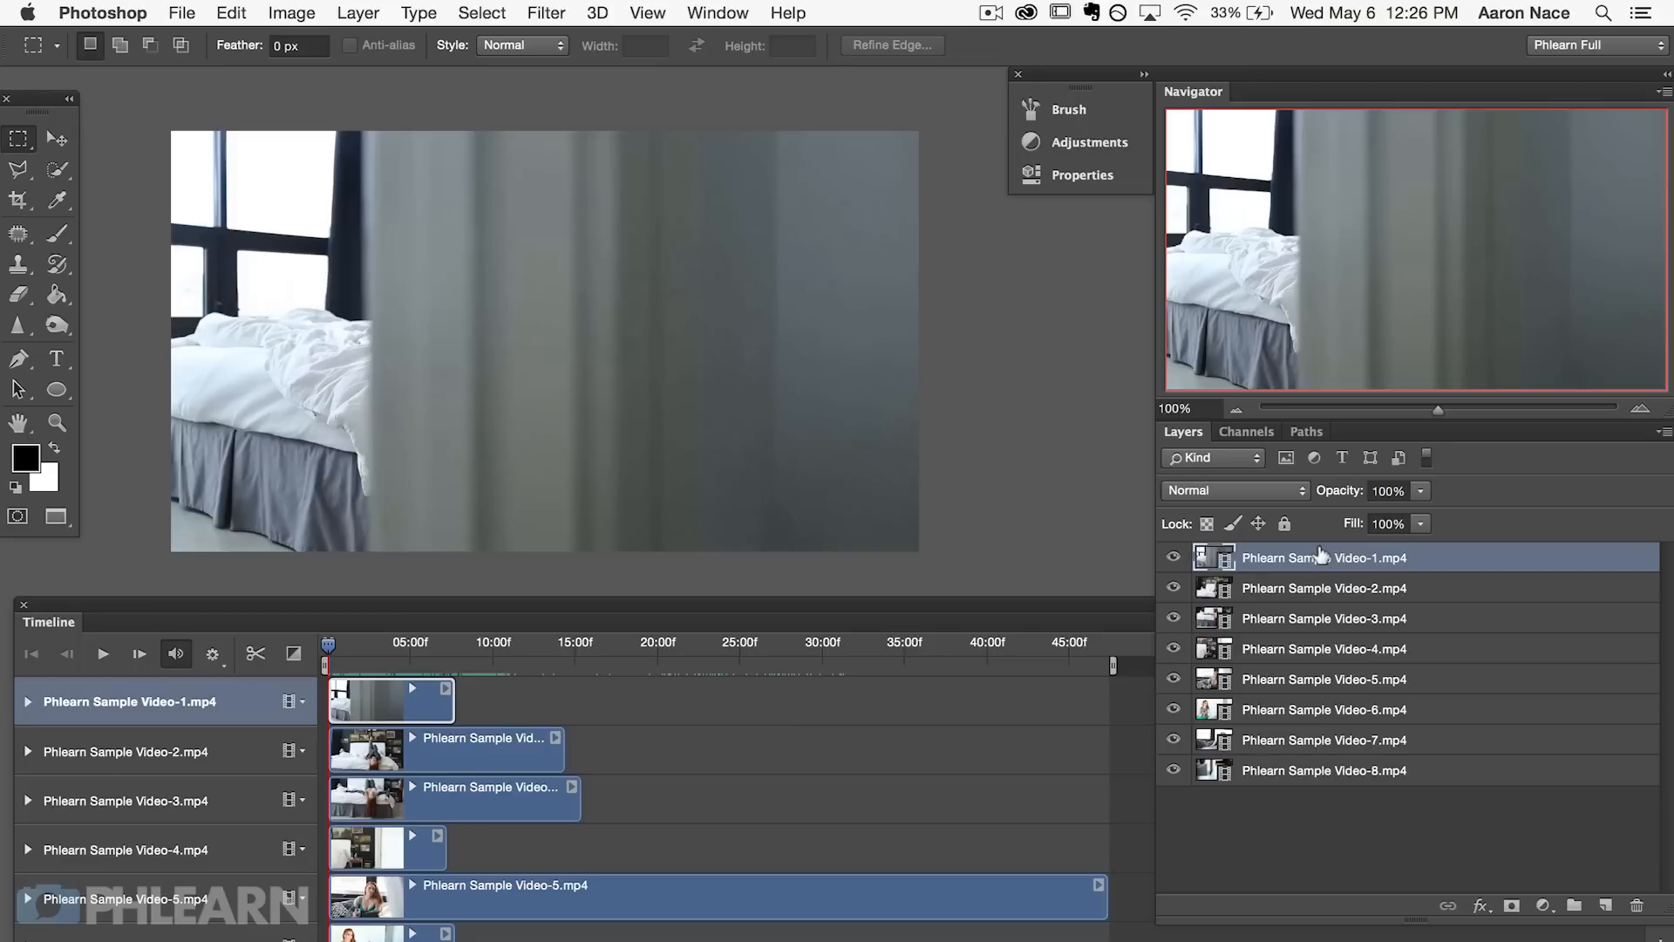
# Step: Combine all eight Phlearn Sample Video layers into a new video group from clips and scrub through the sequence
pyautogui.keyDown('shift'); pyautogui.click(1380, 772); pyautogui.keyUp('shift')
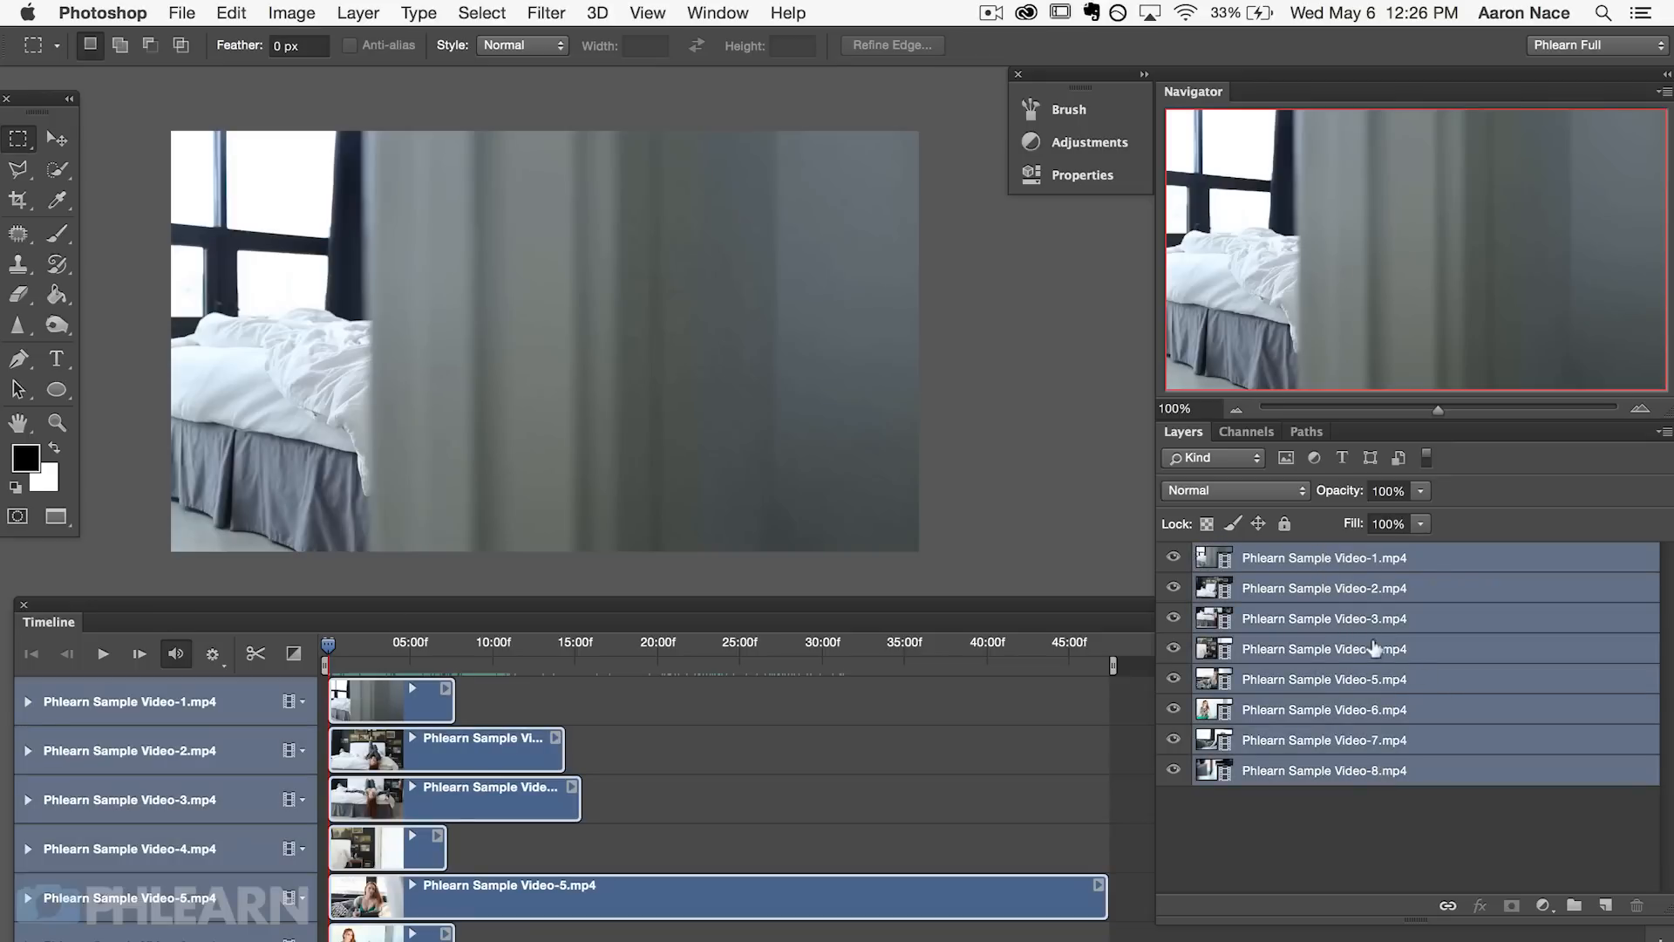
pyautogui.click(301, 700)
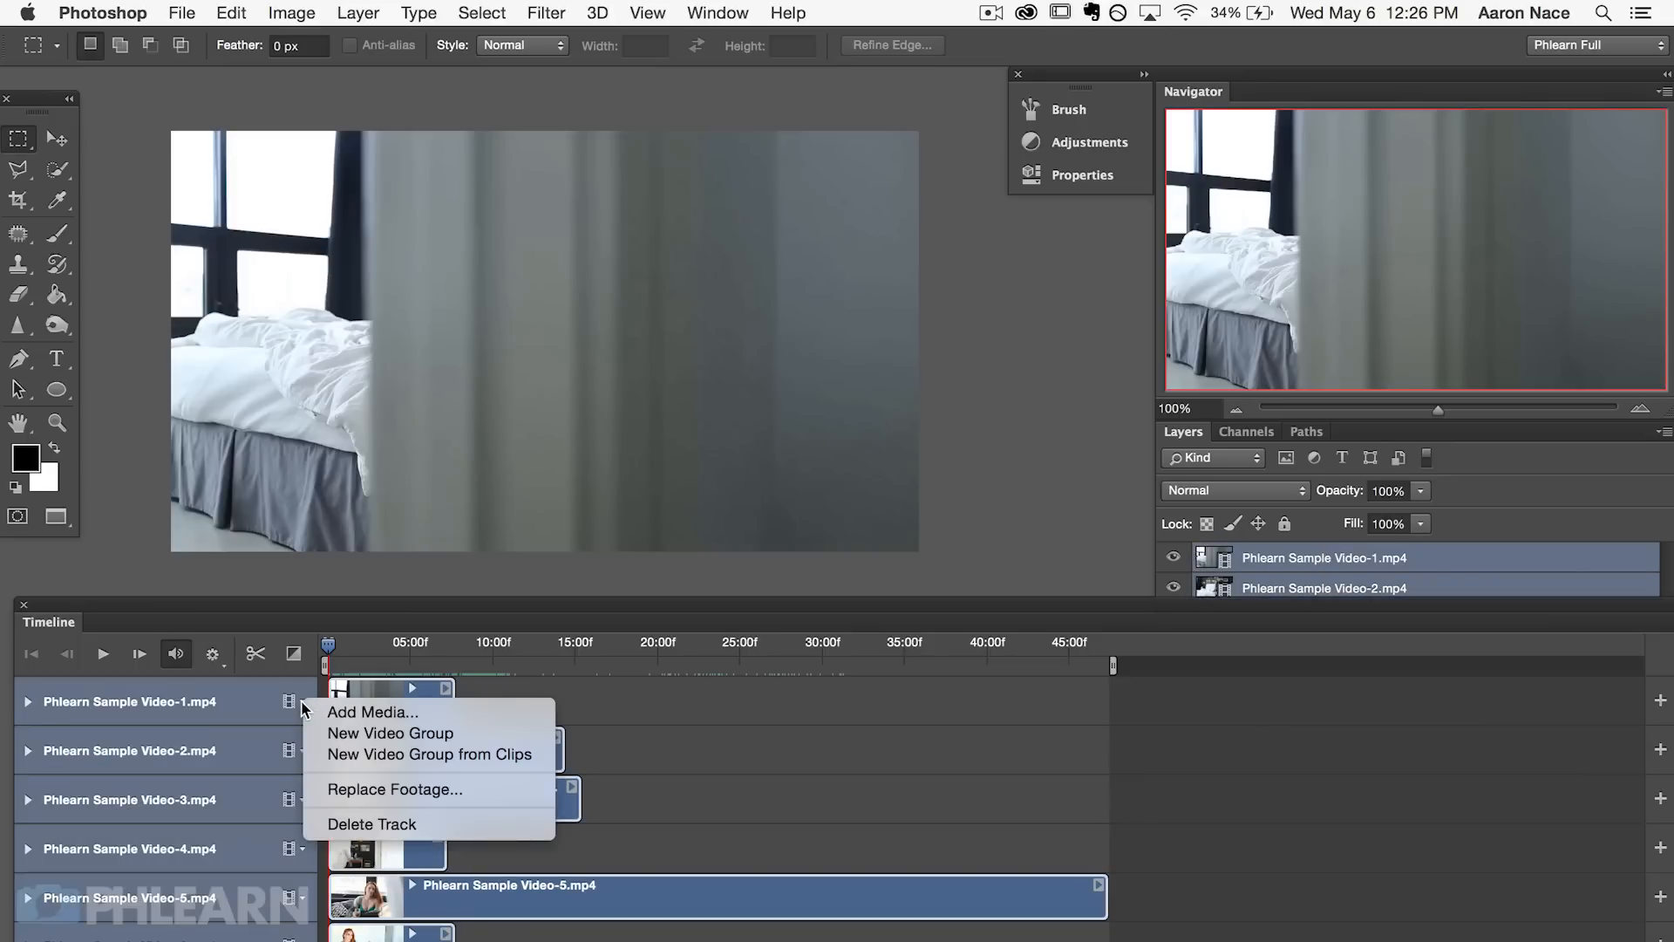
pyautogui.click(424, 755)
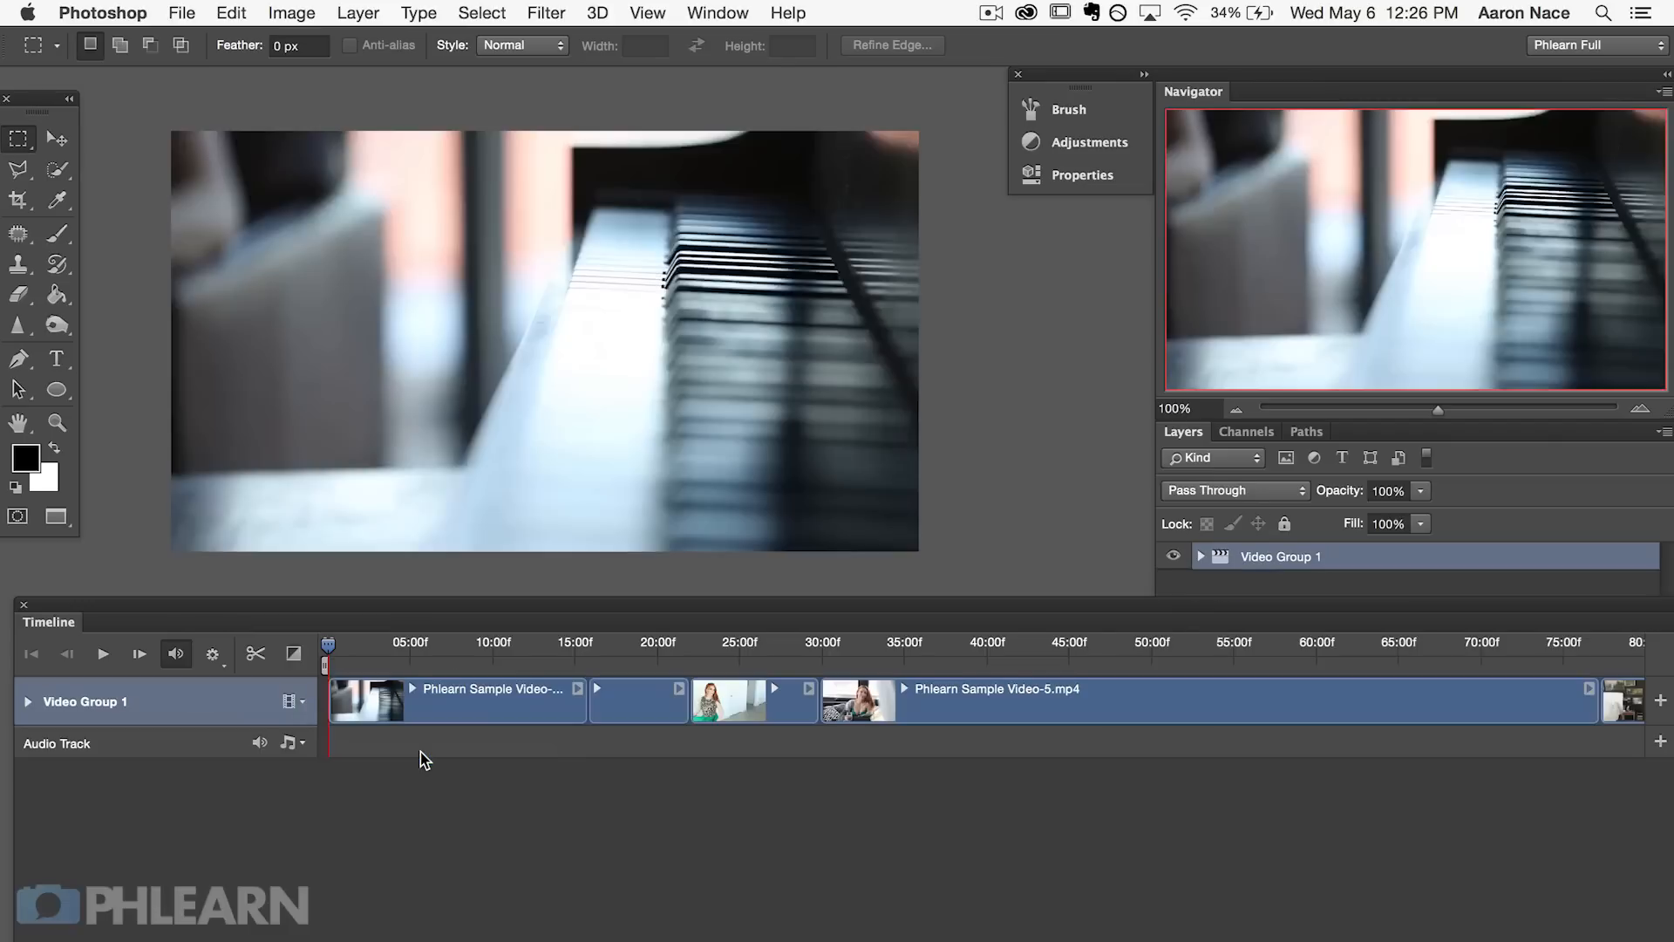
pyautogui.moveTo(328, 646); pyautogui.dragTo(676, 645)
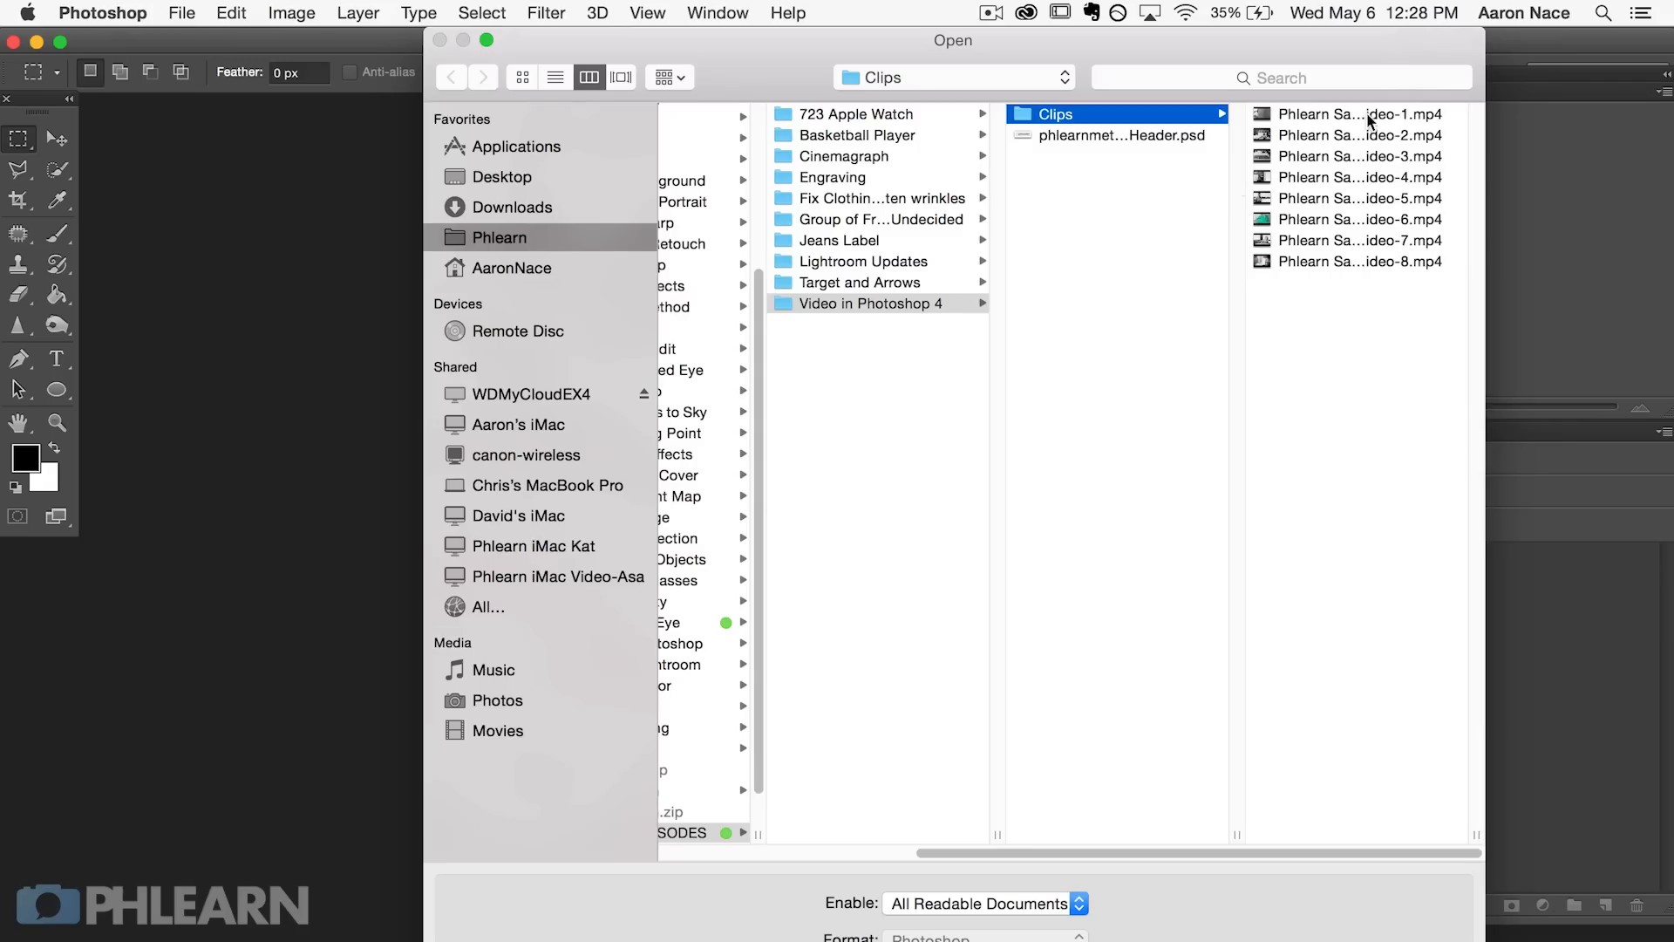
# Step: Open Phlearn Sample Video-1.mp4 from the Clips folder and show it in full-screen mode with the canvas repositioned
pyautogui.click(1484, 118)
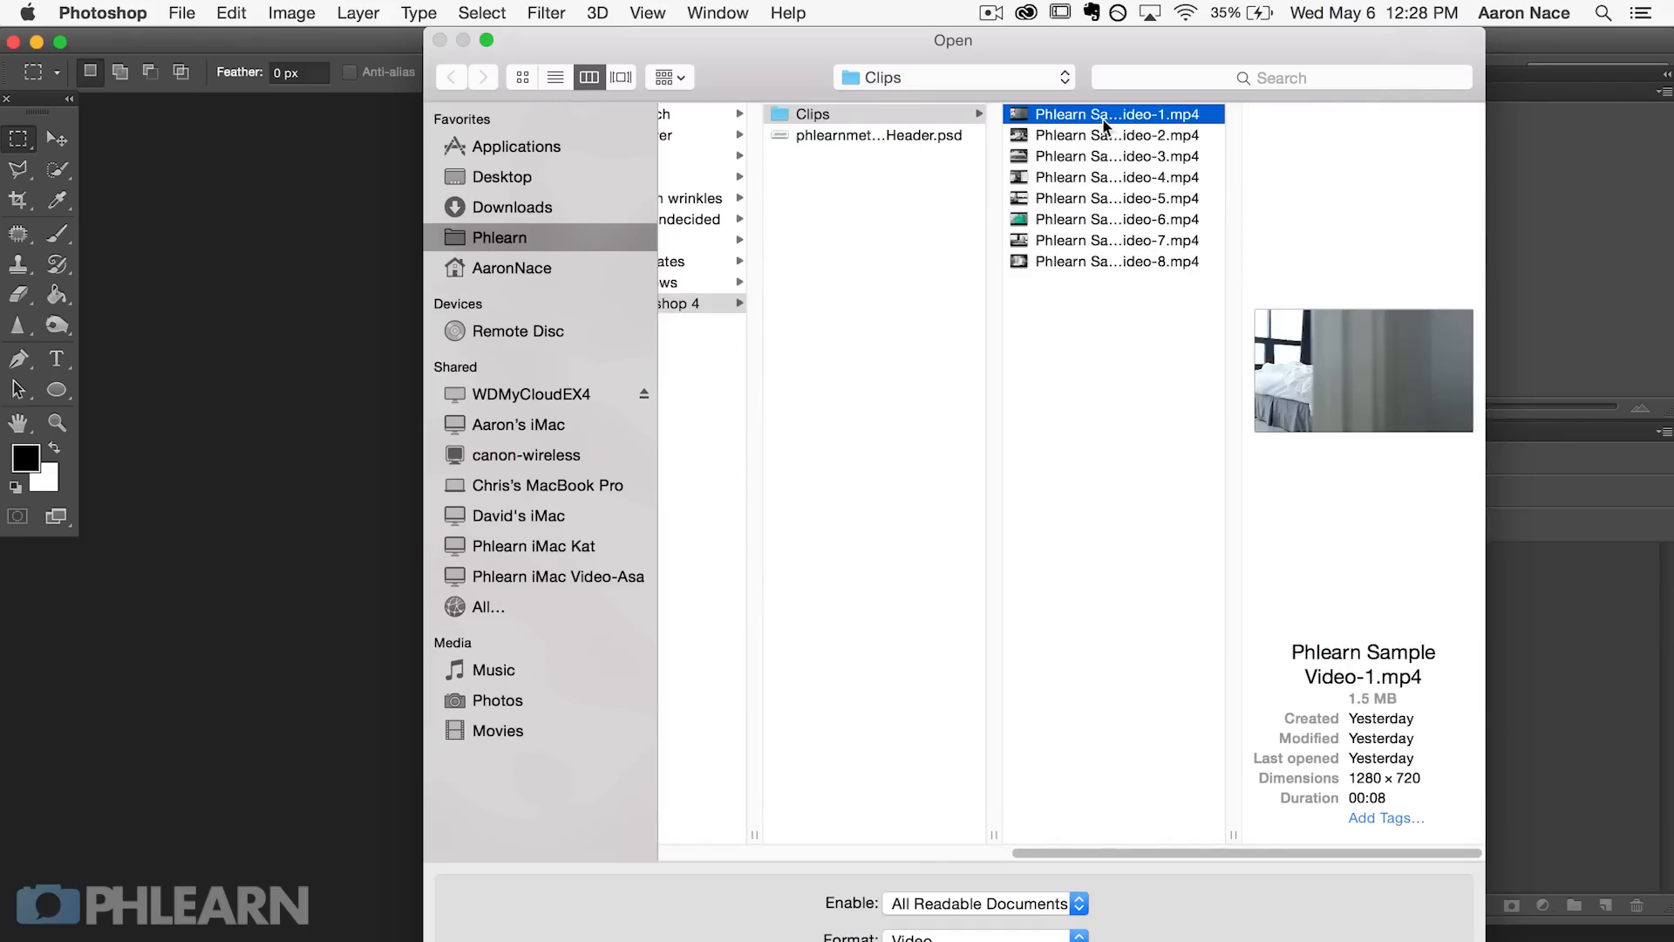
pyautogui.press('Return')
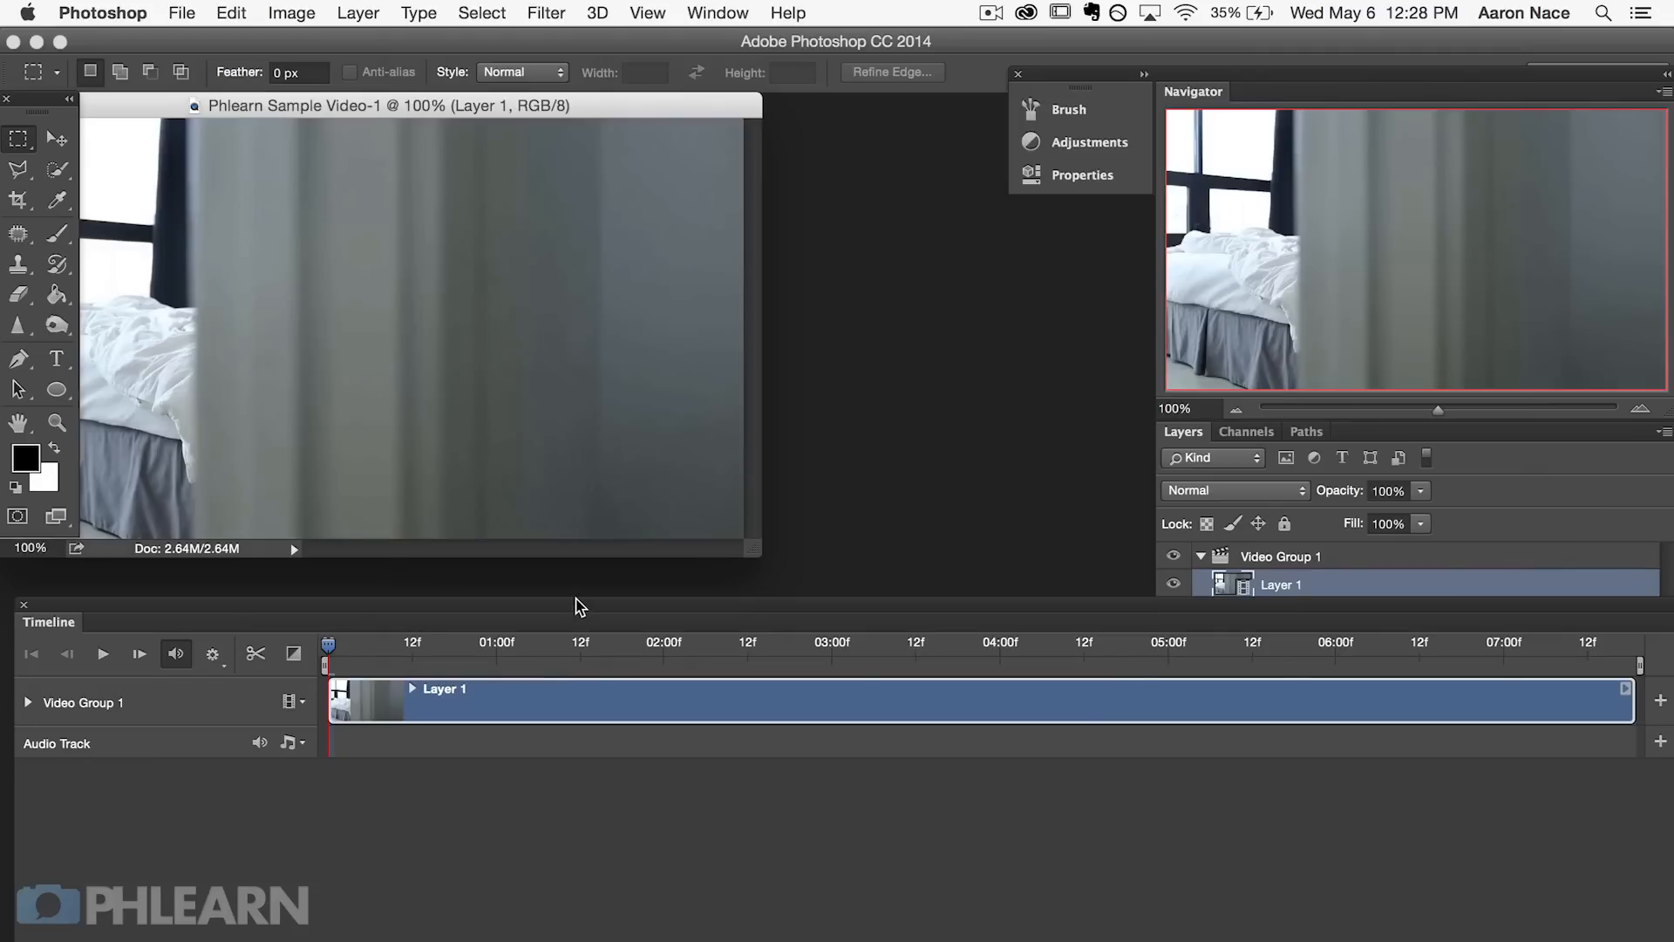
pyautogui.press('f')
pyautogui.moveTo(806, 523); pyautogui.dragTo(572, 332)
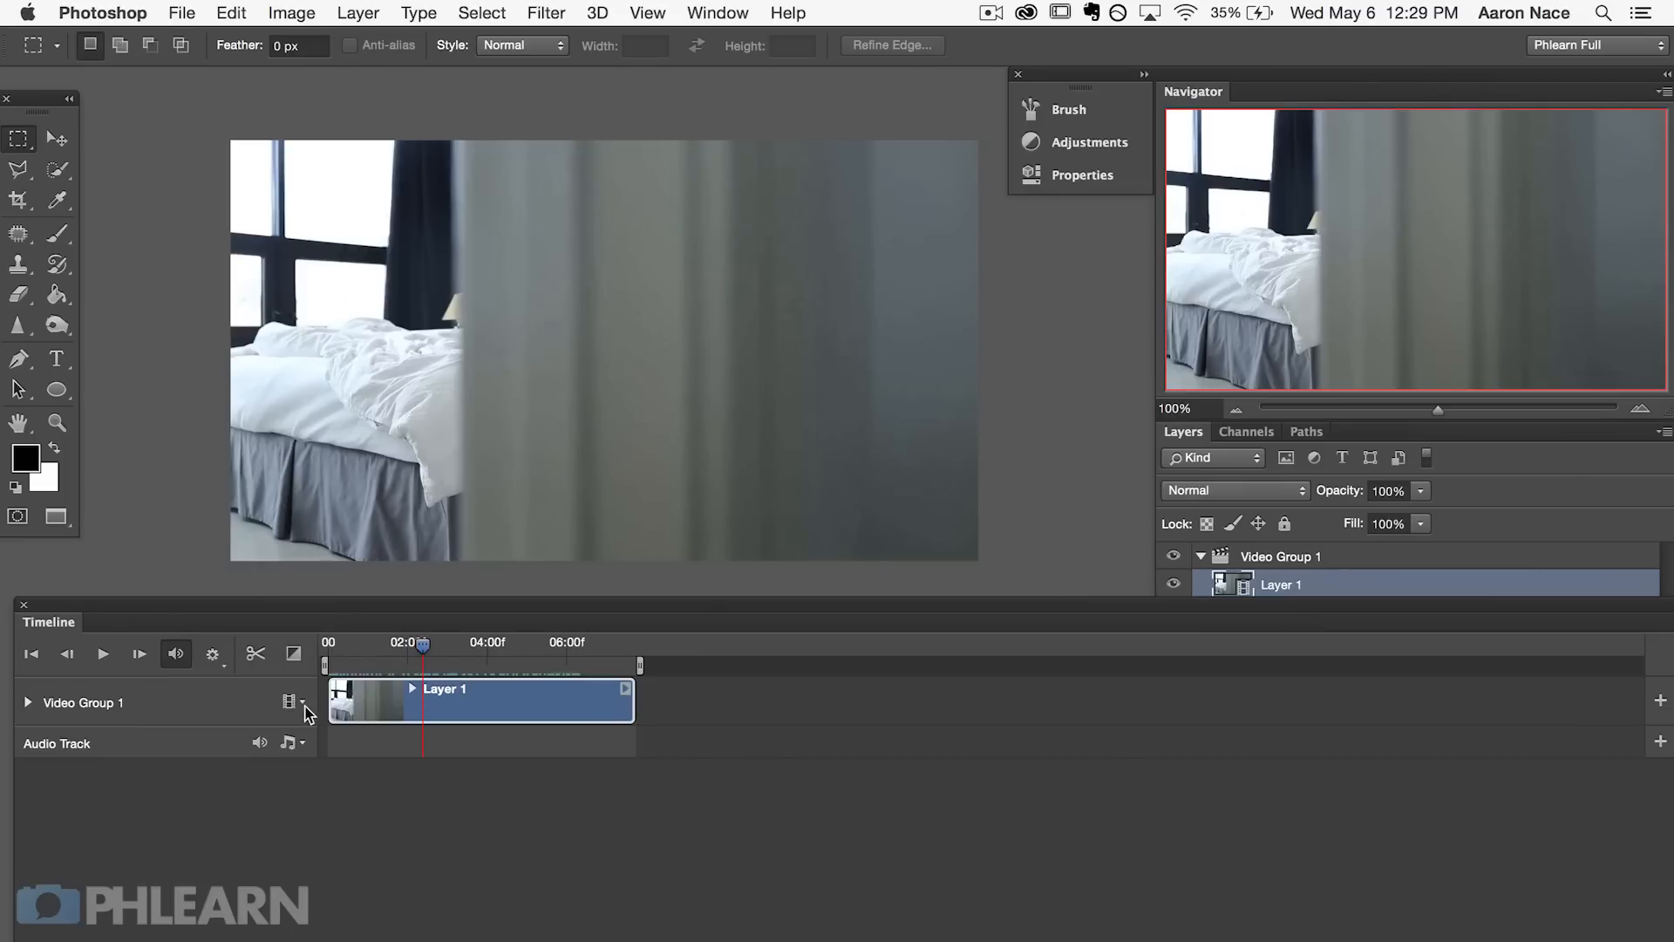
# Step: Add Phlearn Sample Video-2.mp4 through Phlearn Sample Video-8.mp4 as media to Video Group 1
pyautogui.click(302, 707)
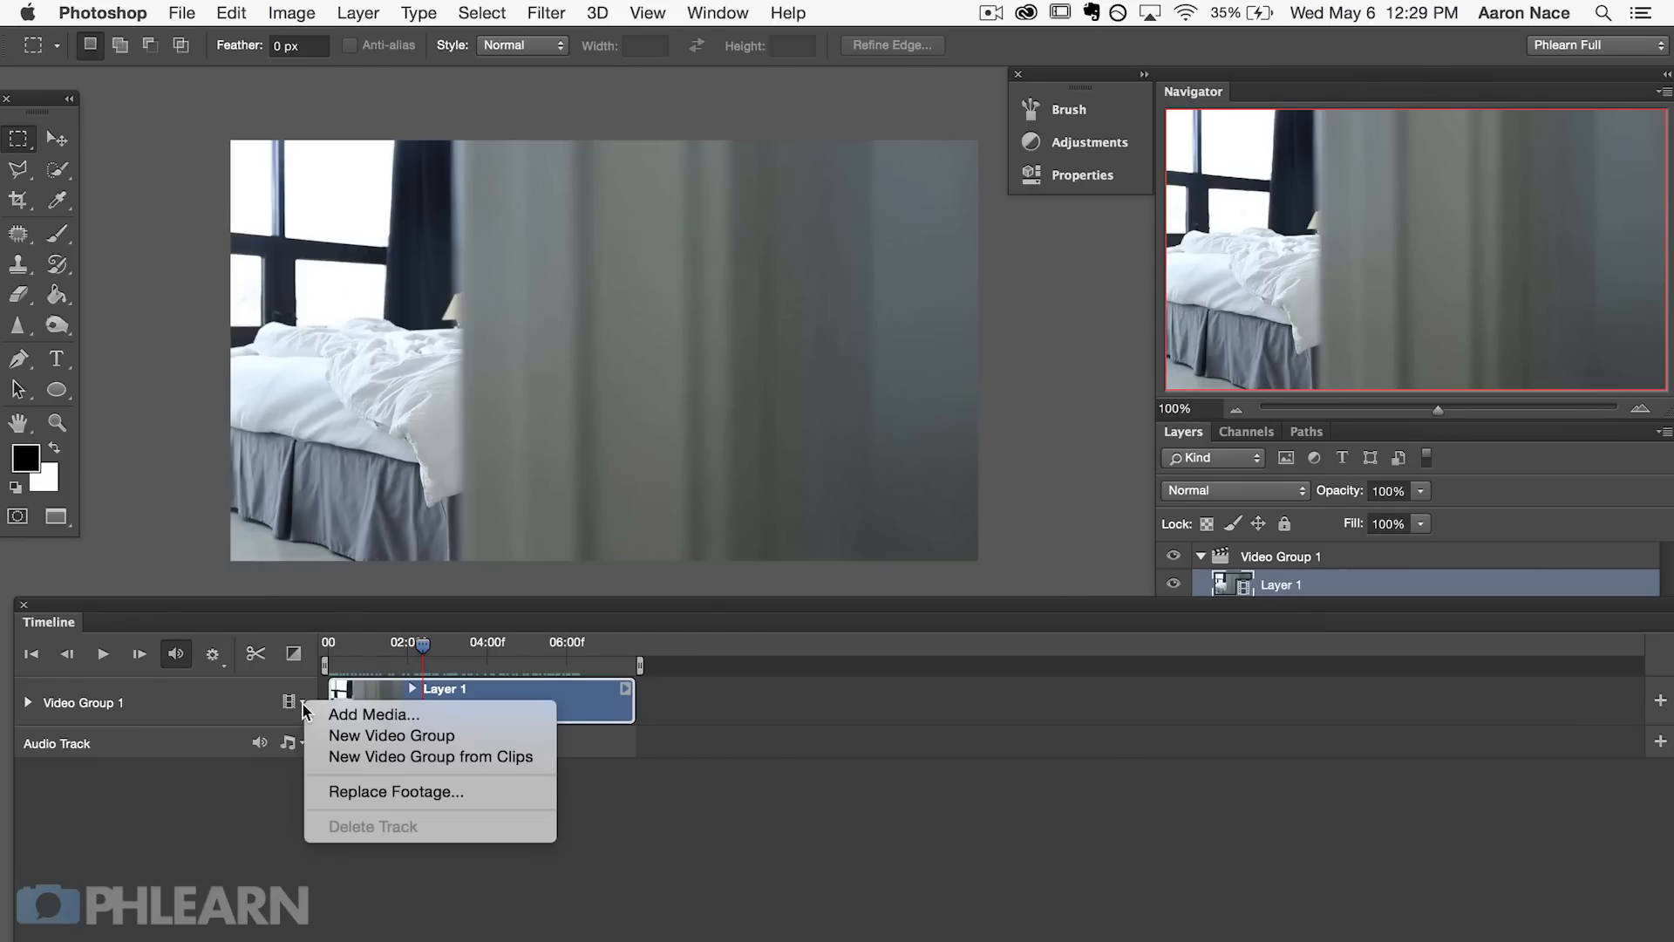
pyautogui.click(331, 717)
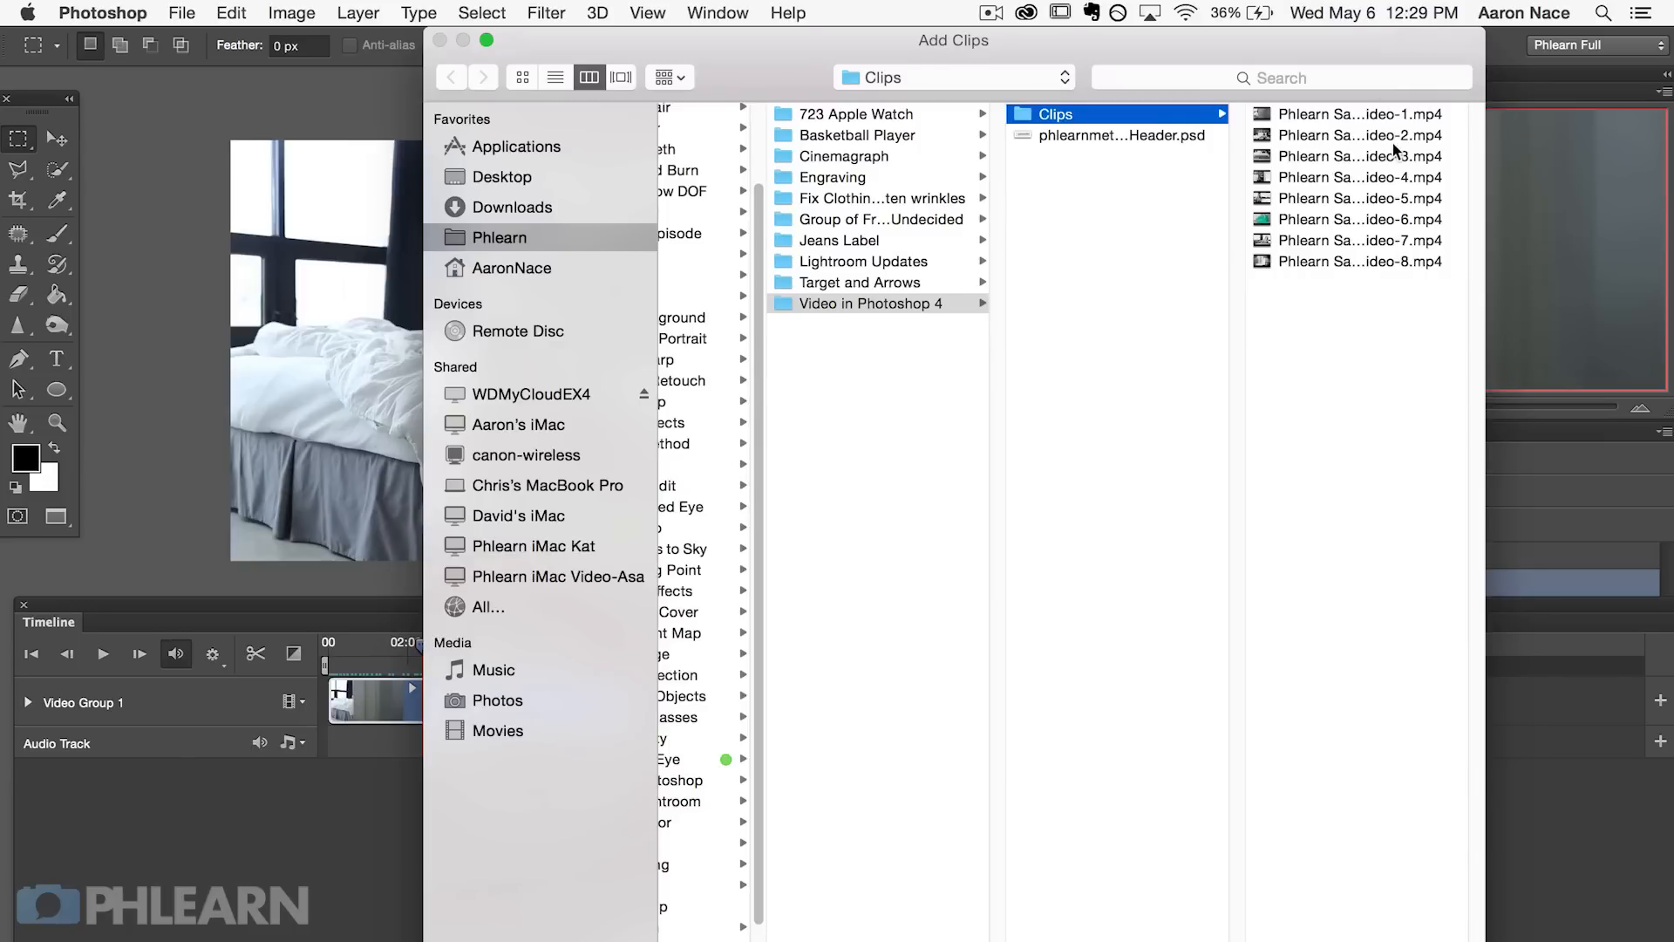
pyautogui.click(1393, 144)
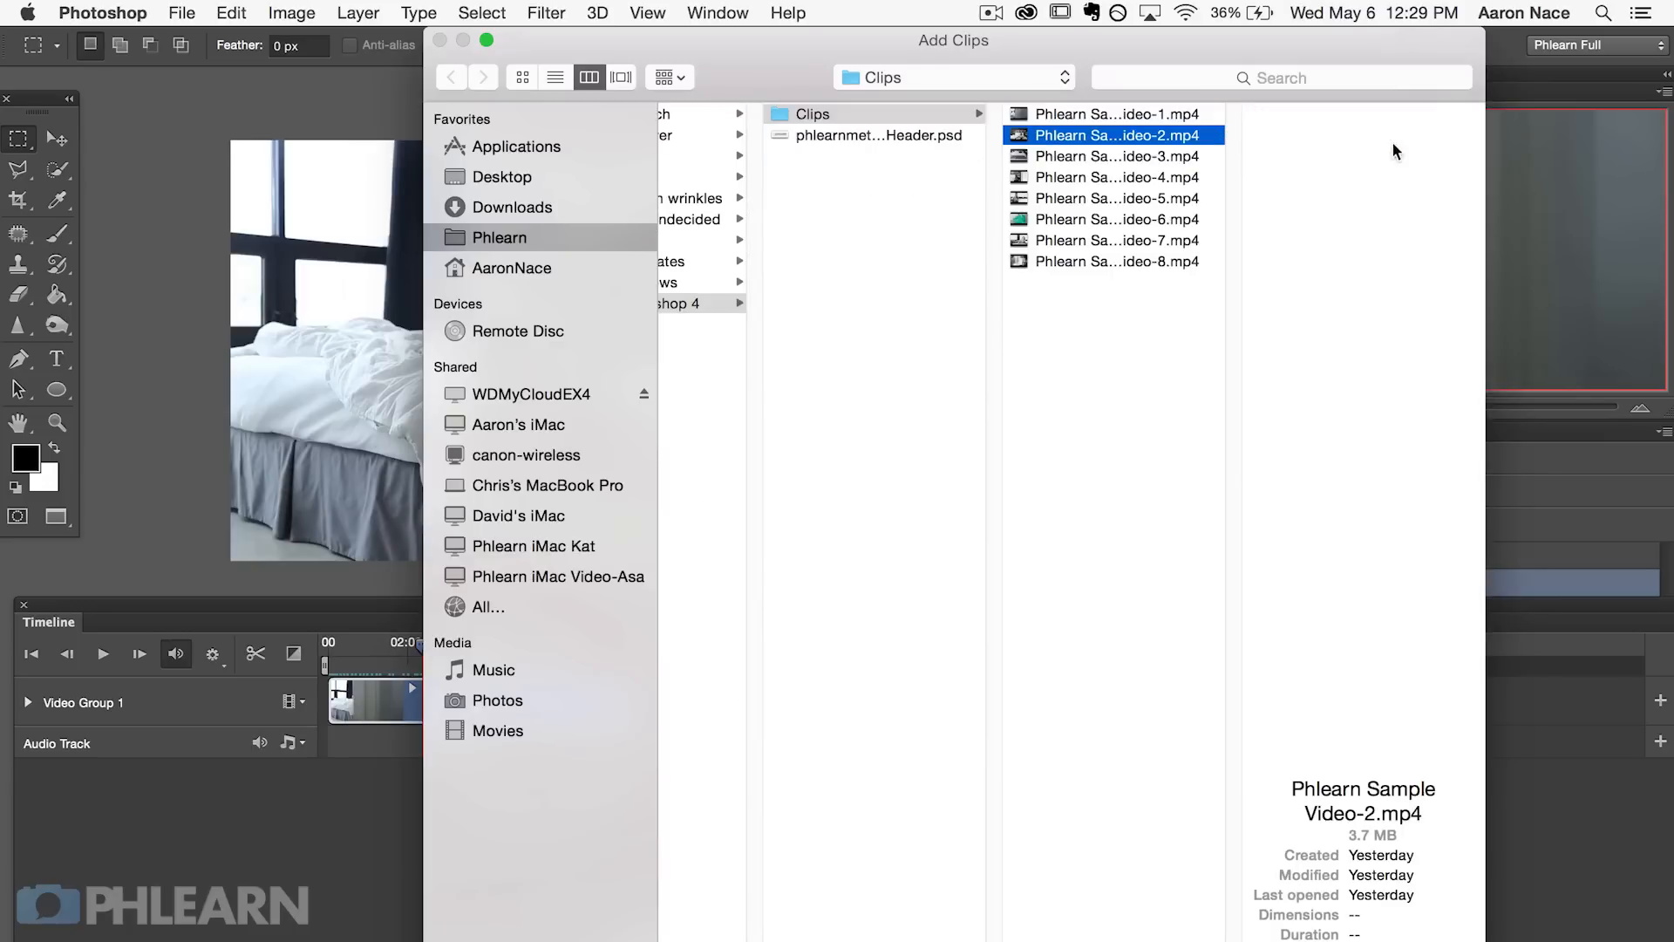
pyautogui.keyDown('shift'); pyautogui.click(1173, 262); pyautogui.keyUp('shift')
pyautogui.press('Return')
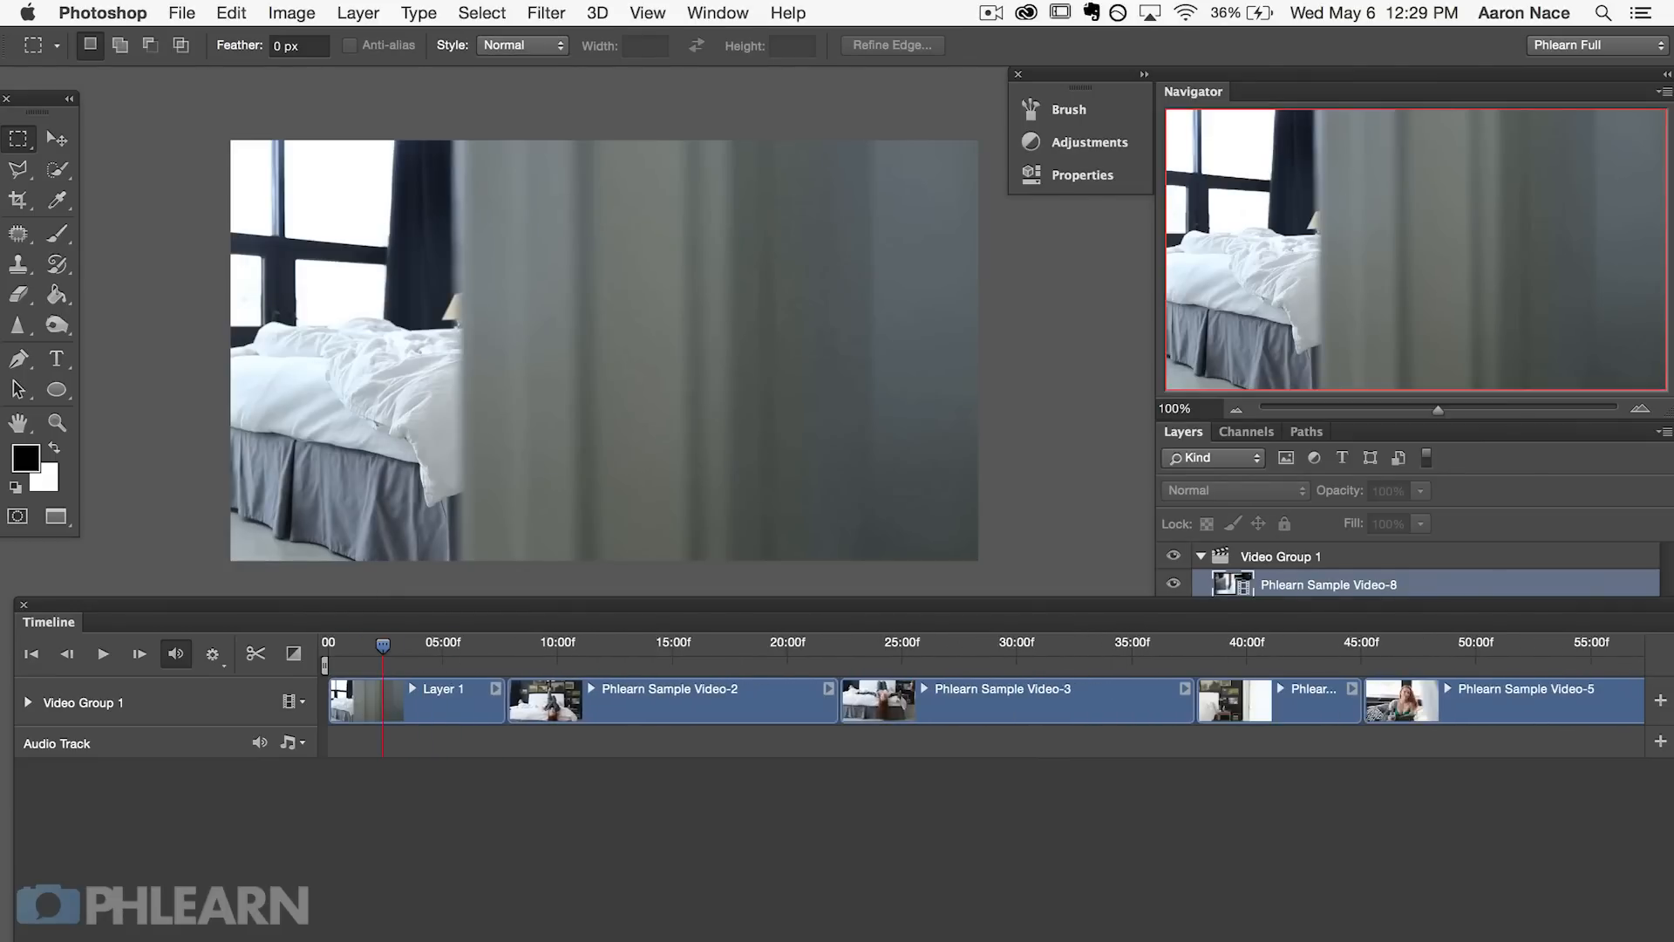
# Step: Scrub through the clip sequence, reveal all layers of Video Group 1 and select the Phlearn Sample Video-2 layer
pyautogui.moveTo(509, 642); pyautogui.dragTo(715, 643)
pyautogui.click(1504, 493)
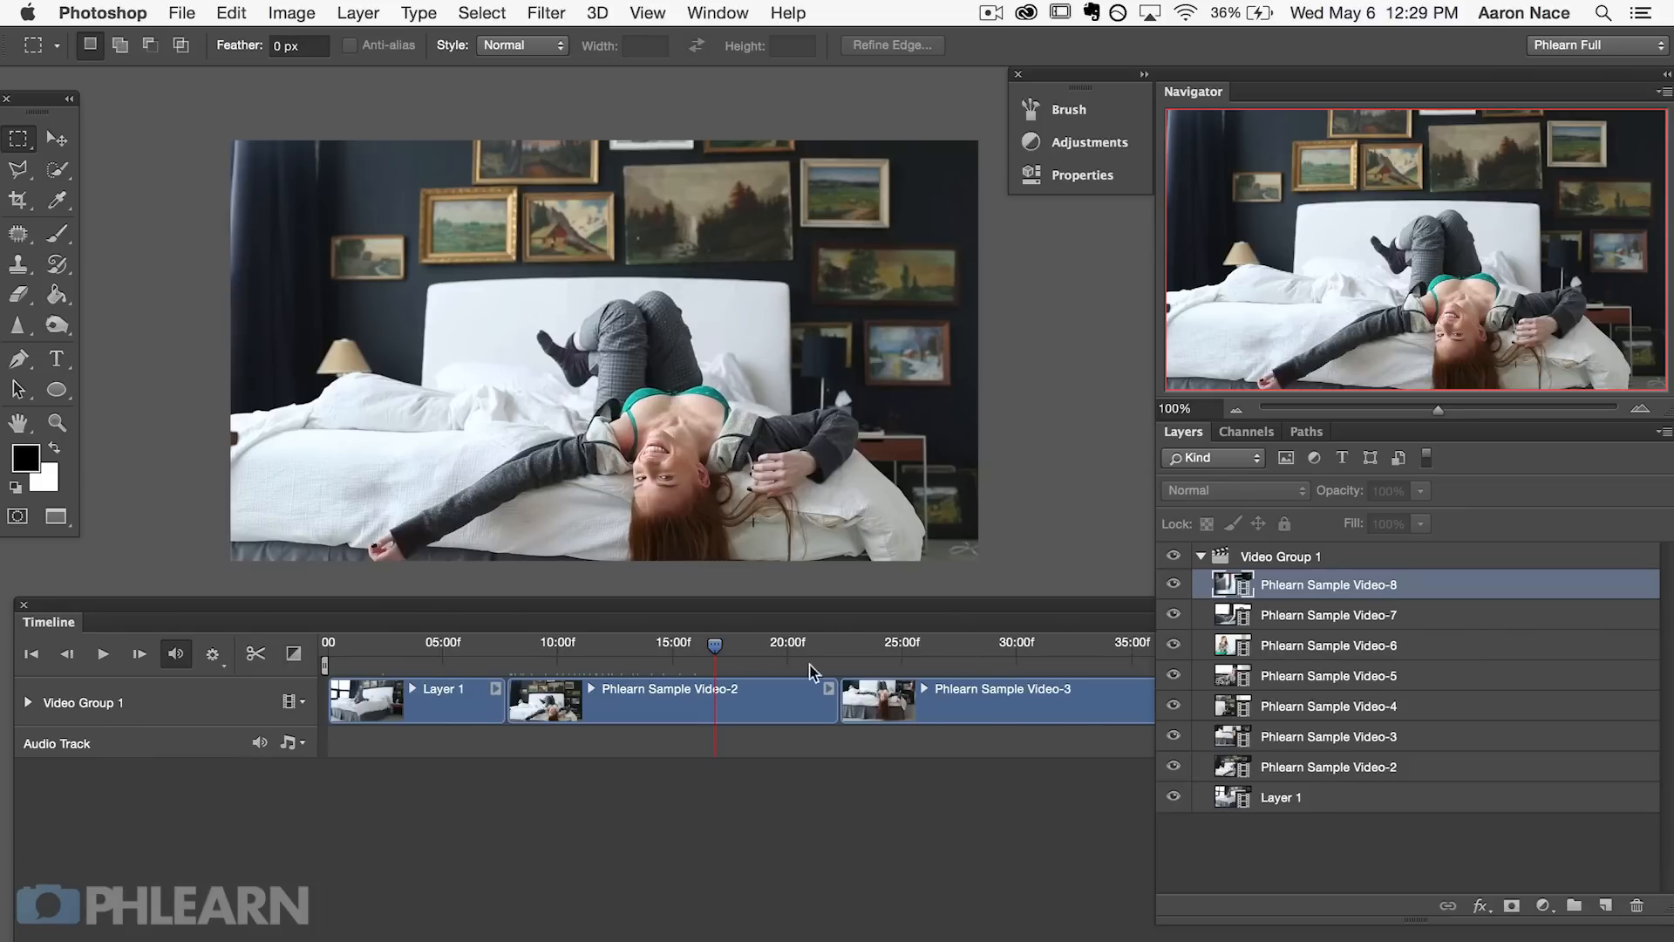
pyautogui.moveTo(715, 658); pyautogui.dragTo(810, 659)
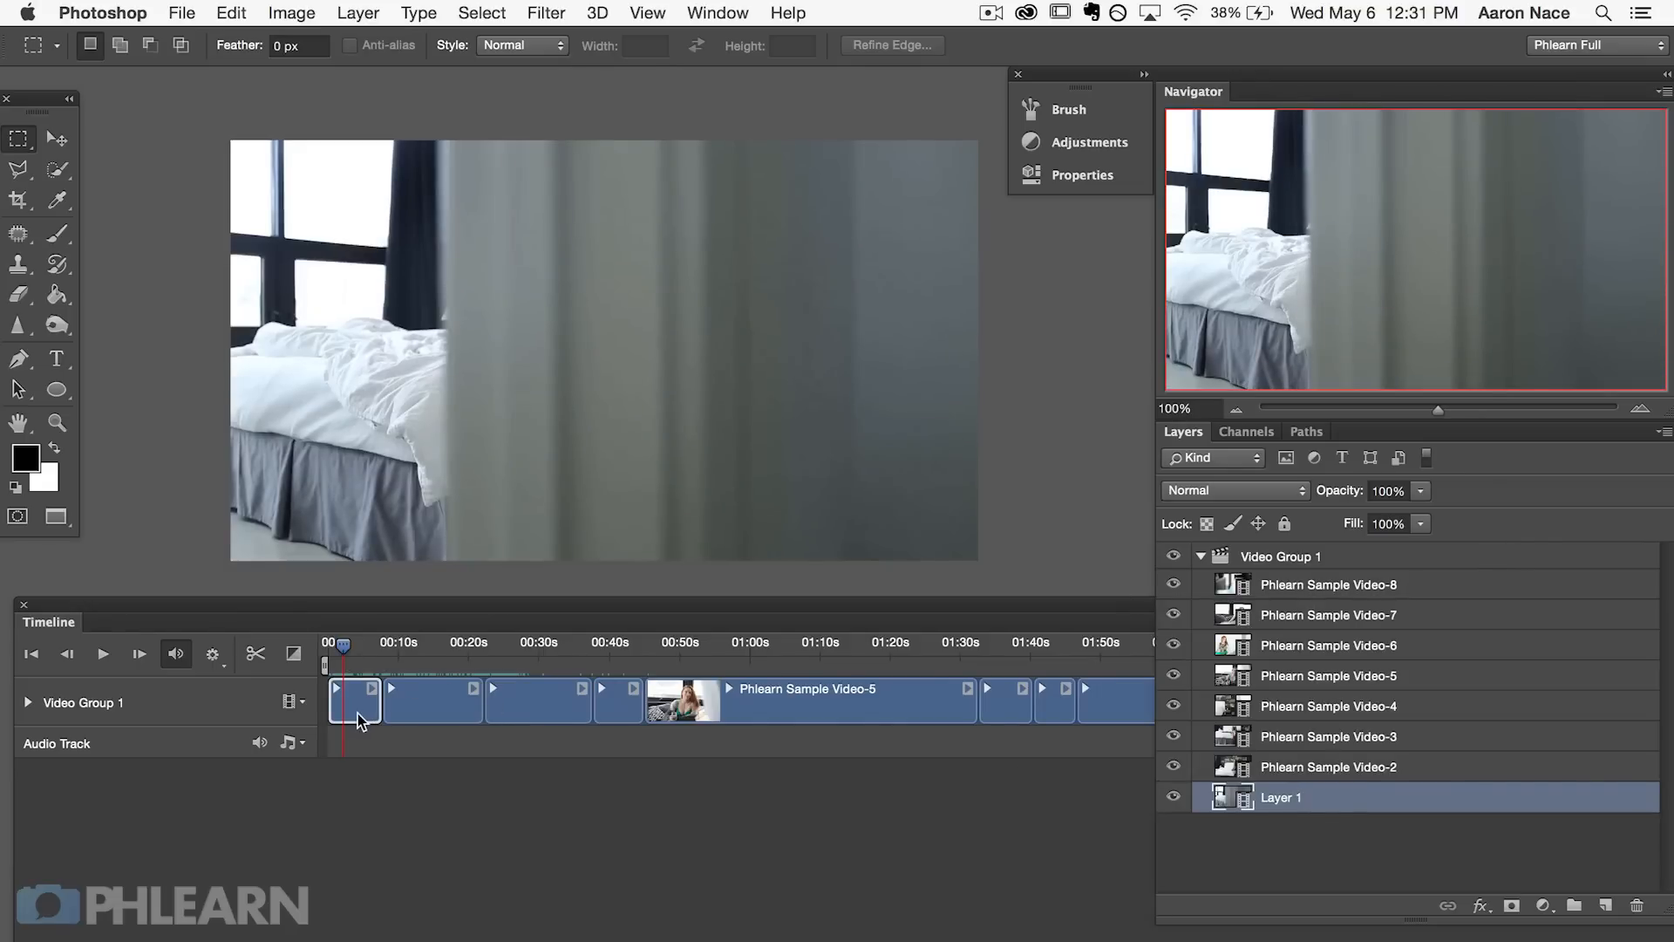
pyautogui.click(1407, 763)
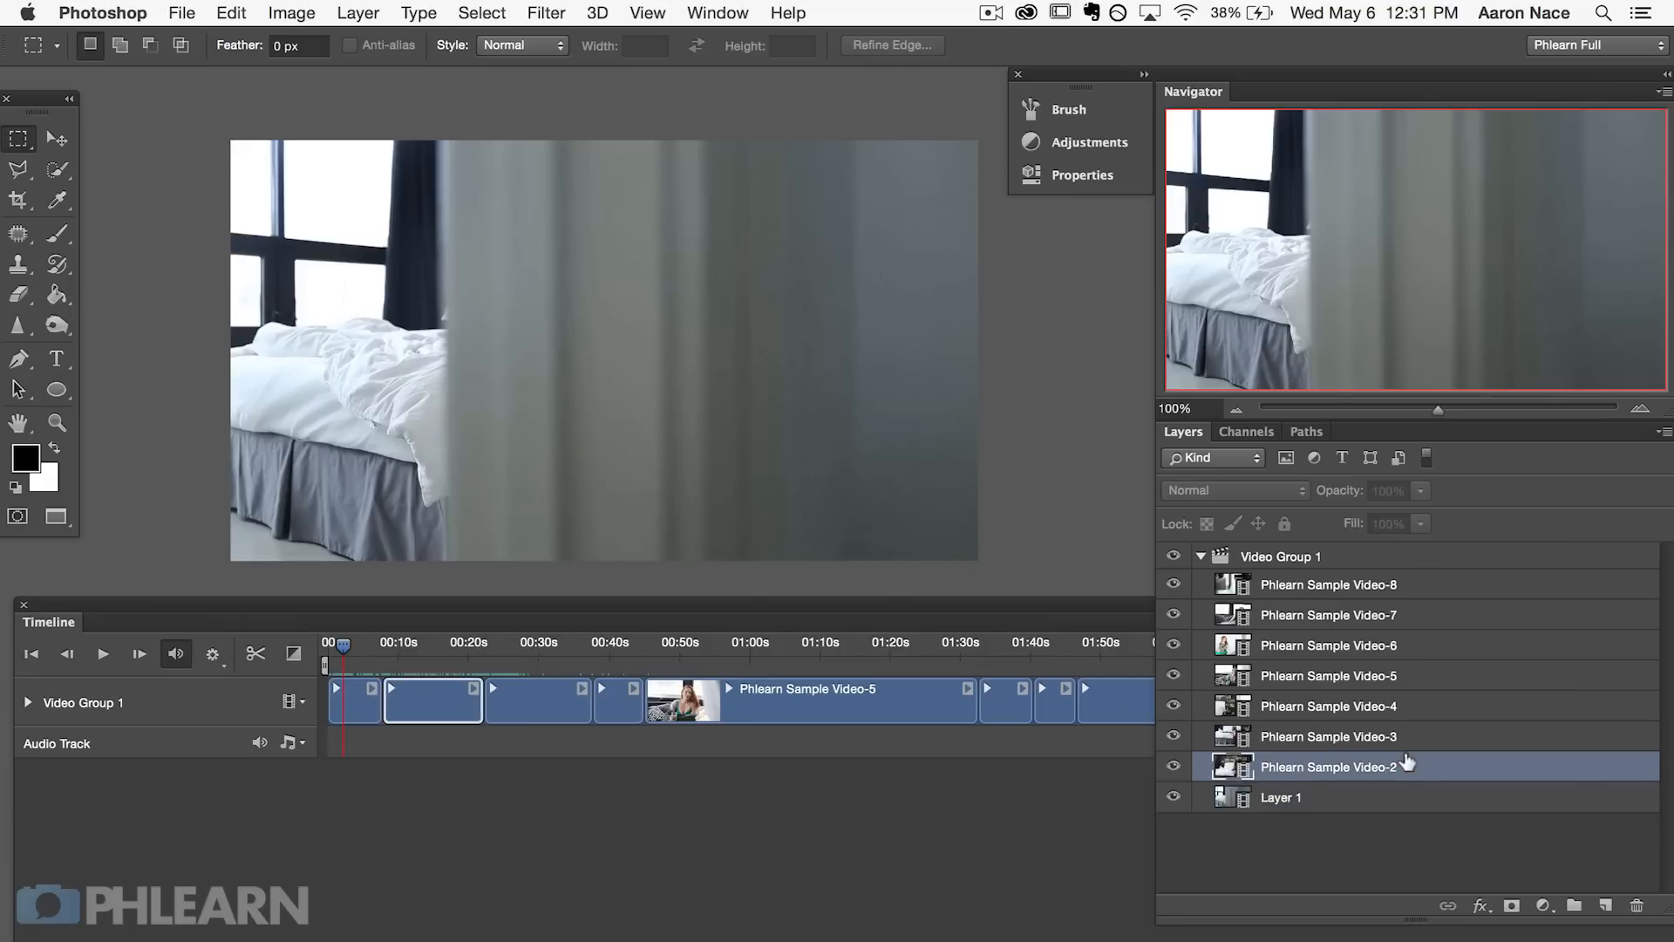
# Step: Select Layer 1 at the bottom of Video Group 1 and try to move it above Phlearn Sample Video-2
pyautogui.click(1286, 796)
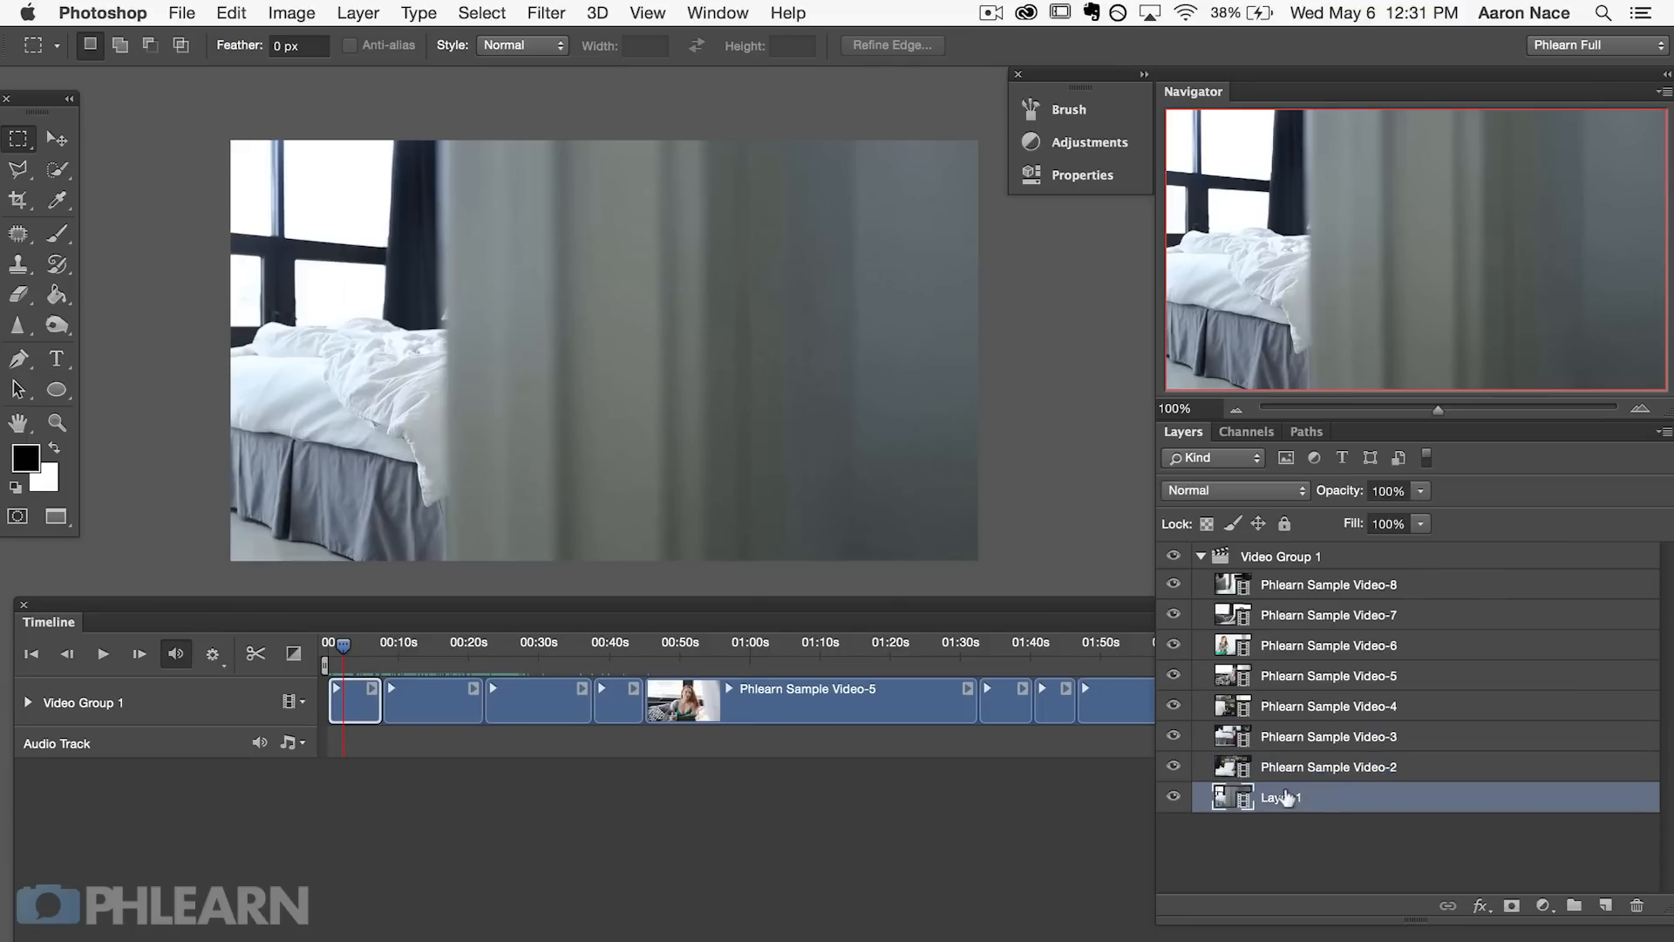
pyautogui.moveTo(1326, 797); pyautogui.dragTo(1326, 755)
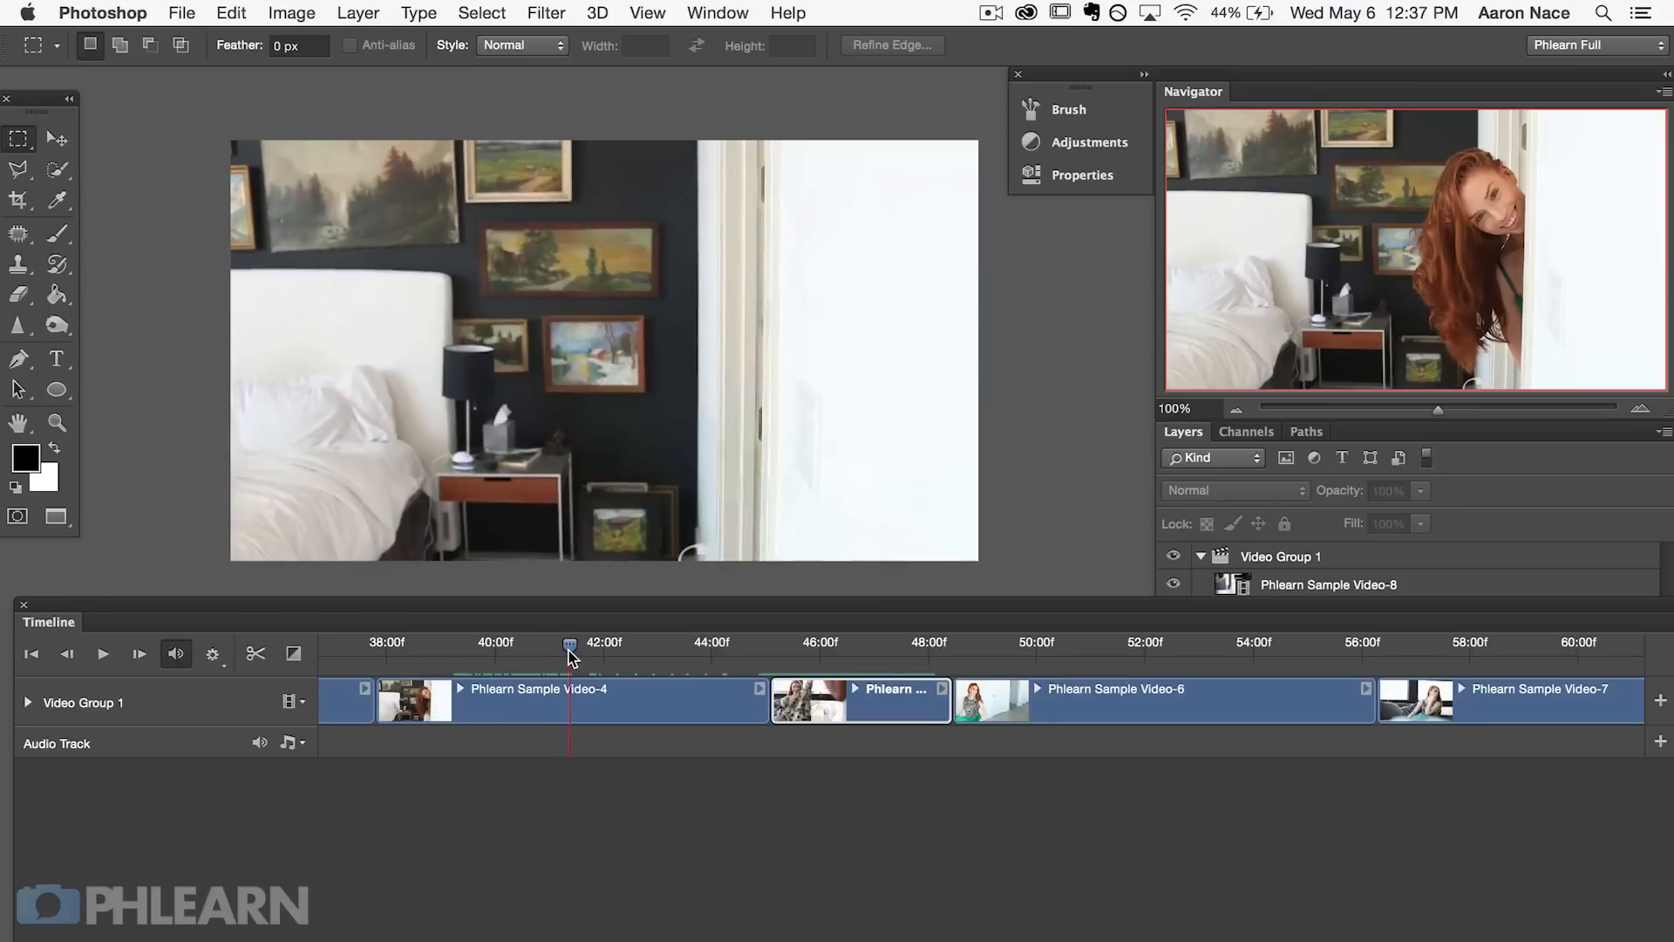
# Step: Trim the end of the Phlearn Sample Video-4 clip to the playhead at 41:10, for a duration of 03:15
pyautogui.moveTo(569, 654); pyautogui.dragTo(570, 648)
pyautogui.click(572, 693)
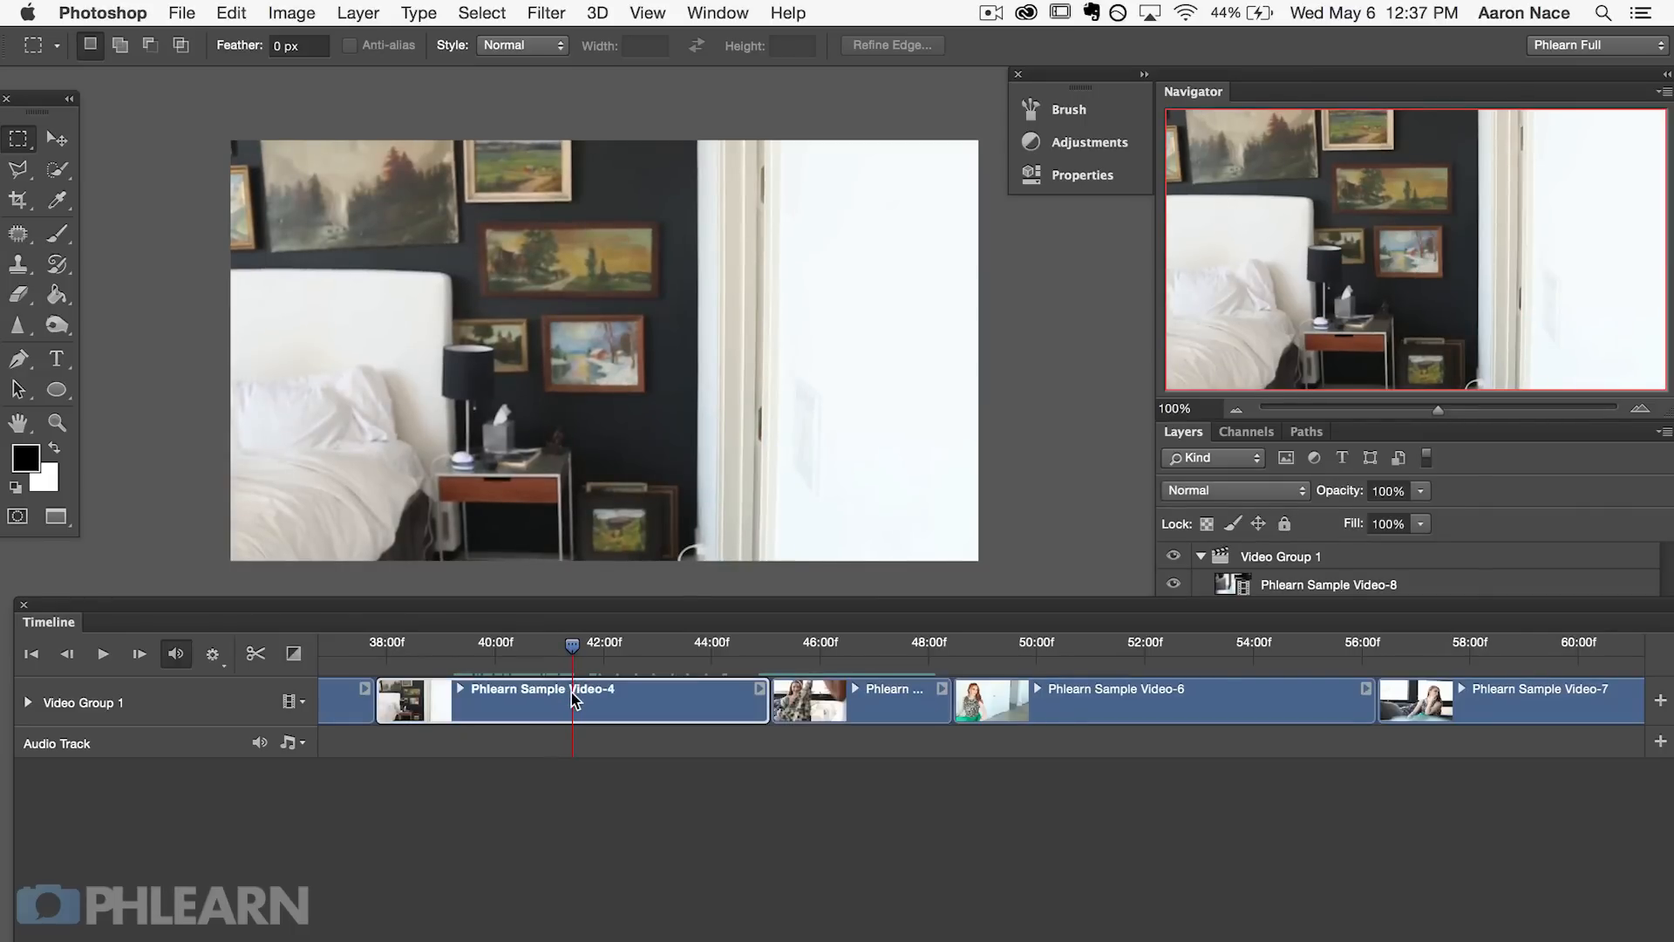
pyautogui.moveTo(757, 695); pyautogui.dragTo(567, 707)
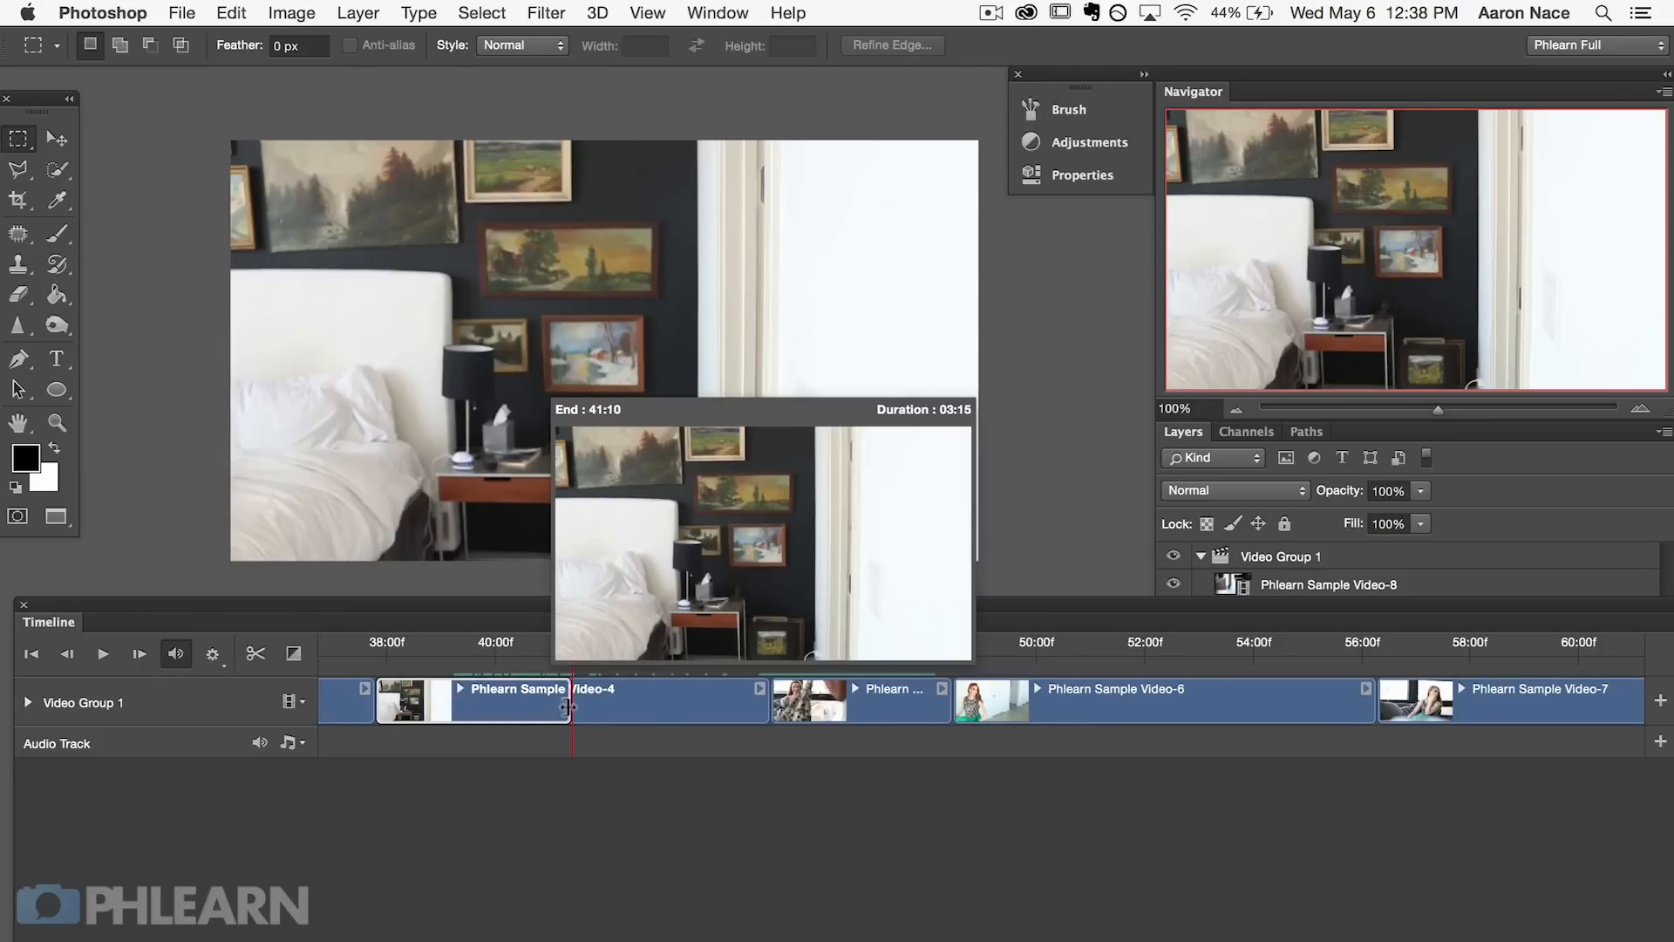
pyautogui.moveTo(568, 706); pyautogui.dragTo(567, 706)
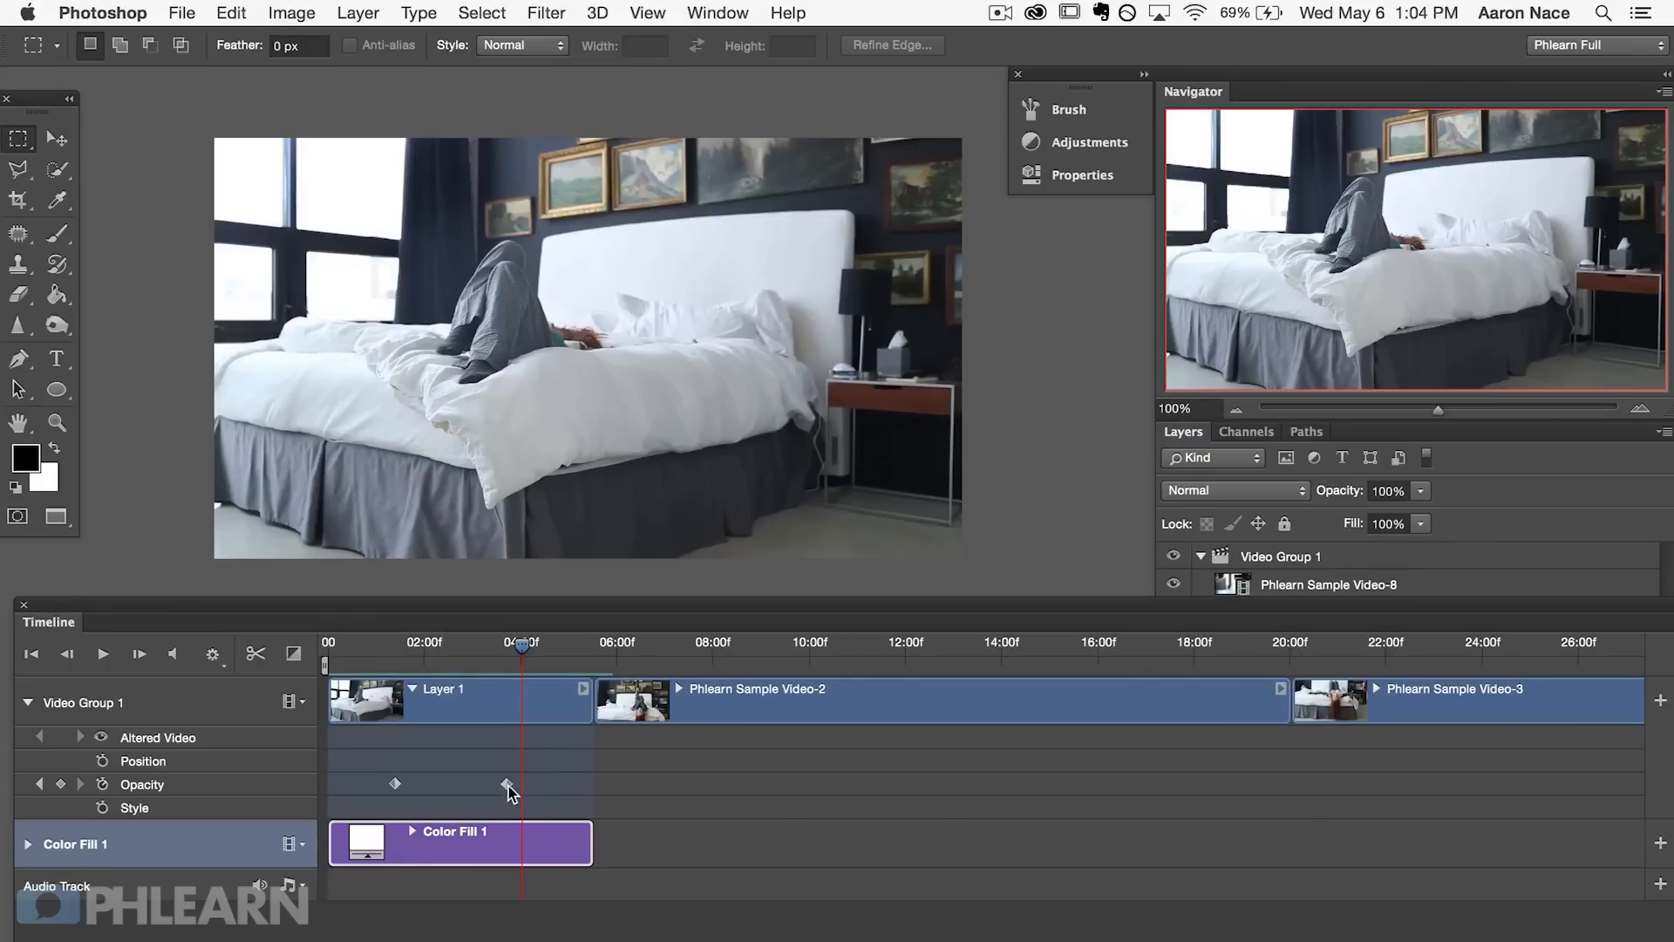
# Step: Shorten Layer 1's fade by moving its Opacity keyframes to about 4 s and 4.7 s, preview it, and shift the first back to about 2 s
pyautogui.moveTo(509, 787); pyautogui.dragTo(557, 785)
pyautogui.moveTo(396, 783); pyautogui.dragTo(522, 785)
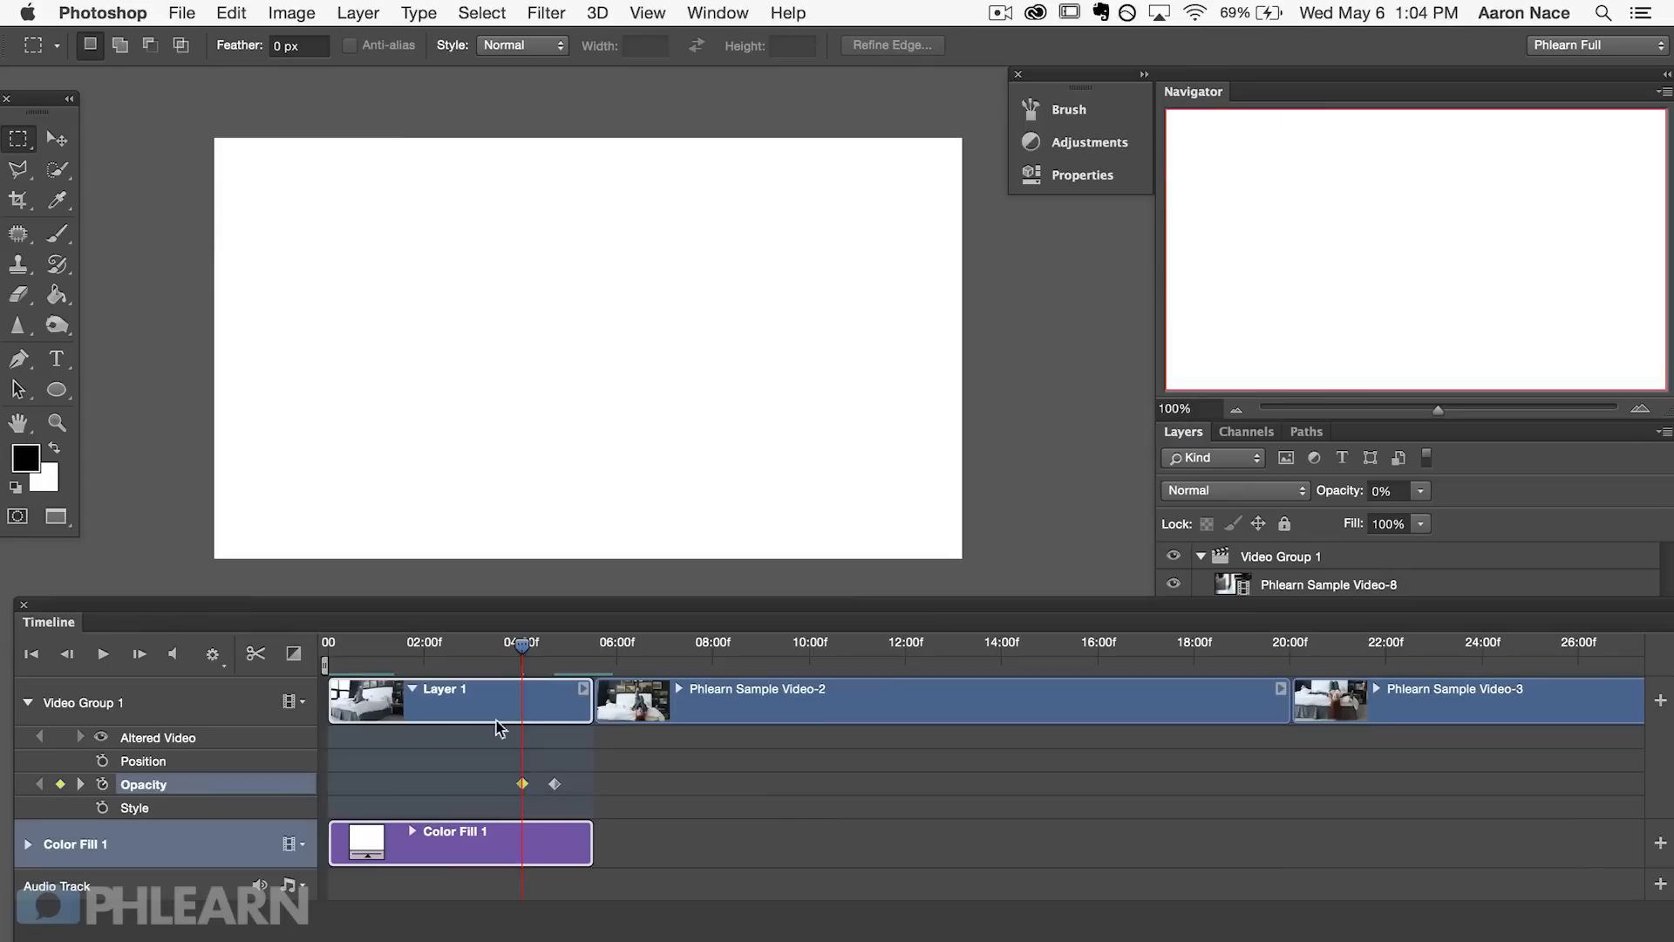
pyautogui.moveTo(522, 652); pyautogui.dragTo(449, 652)
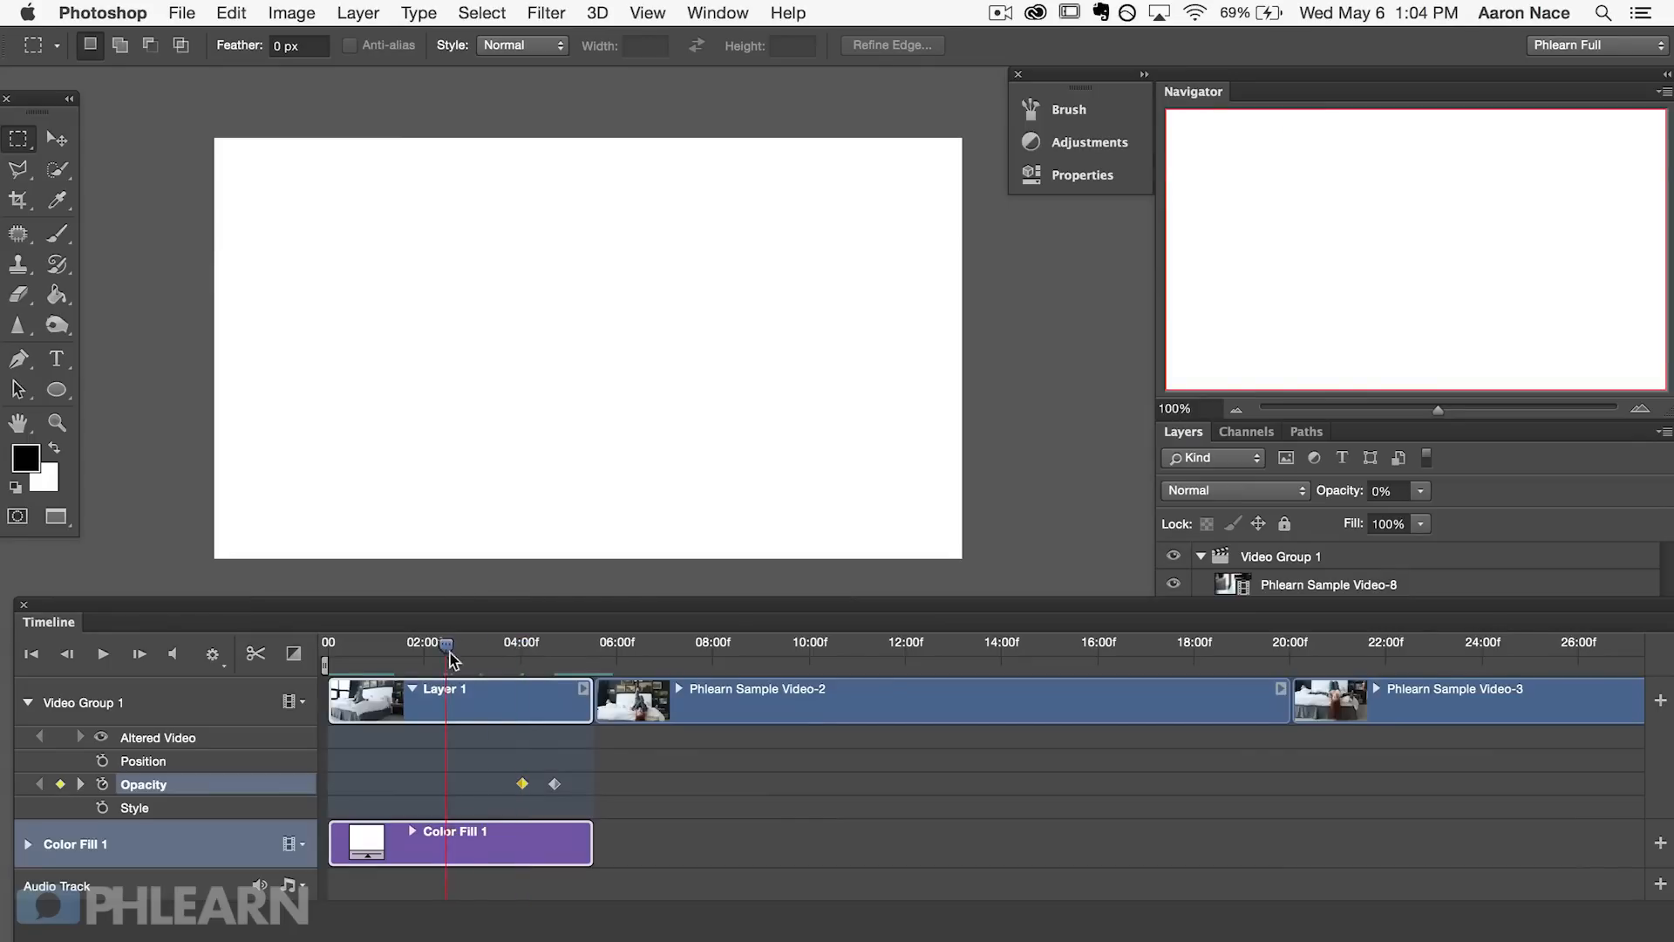
pyautogui.click(103, 654)
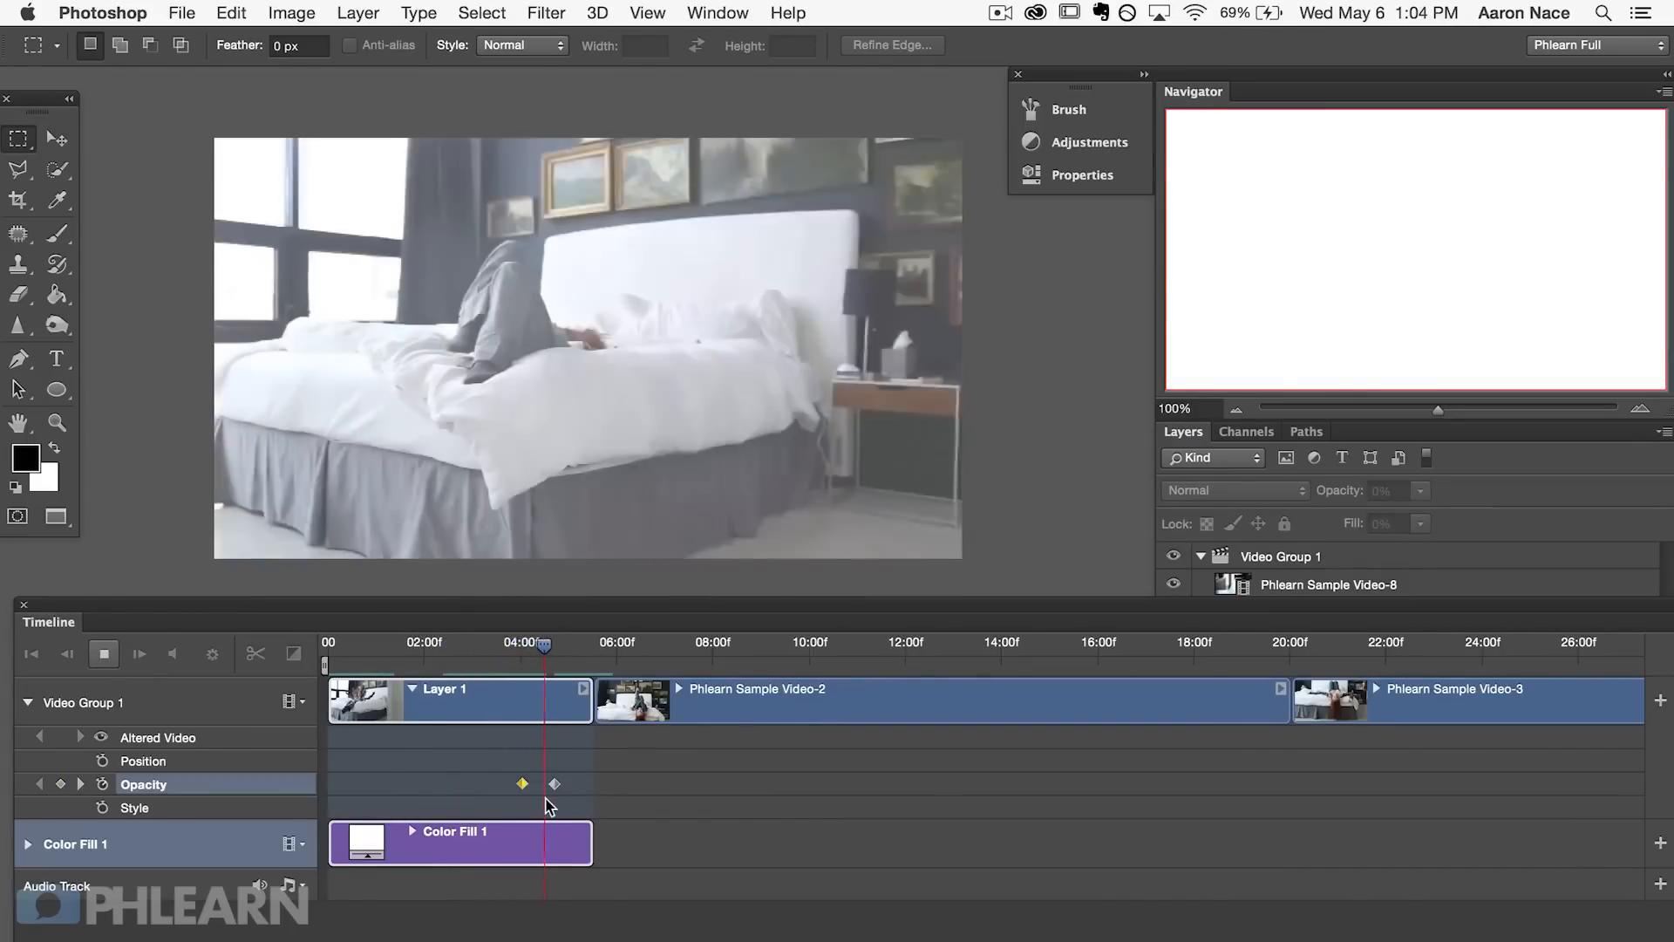
pyautogui.press('space')
pyautogui.moveTo(522, 784); pyautogui.dragTo(418, 784)
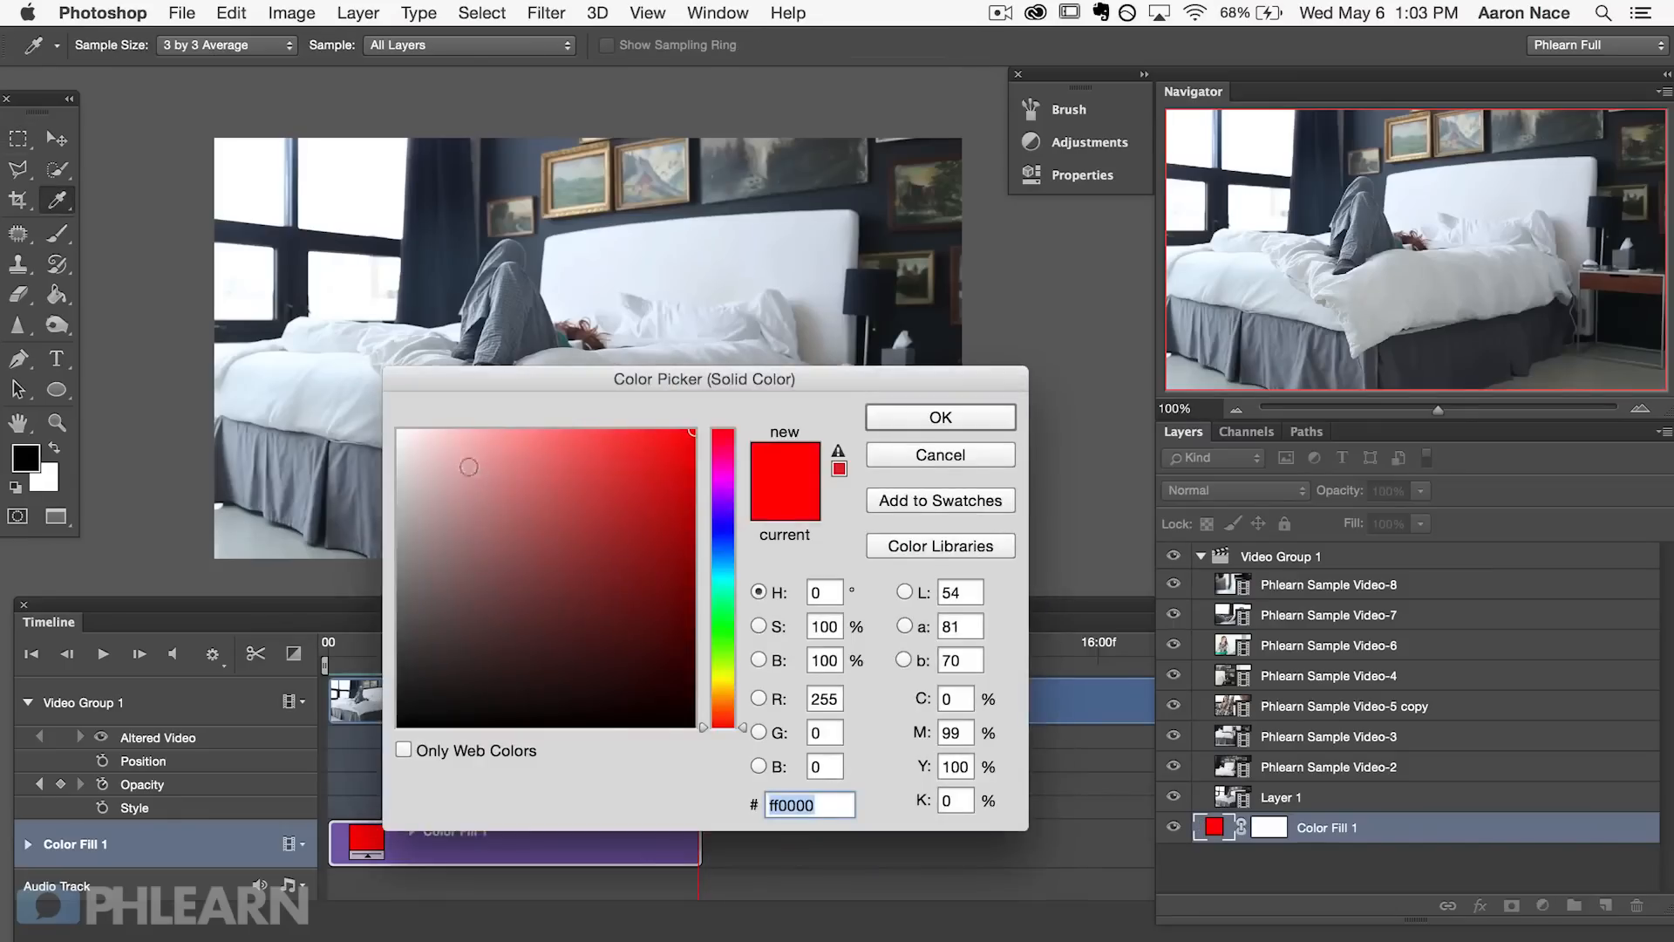
# Step: Change the Color Fill 1 layer's color to white (ffffff) and play the sequence from the start of the timeline
pyautogui.click(296, 354)
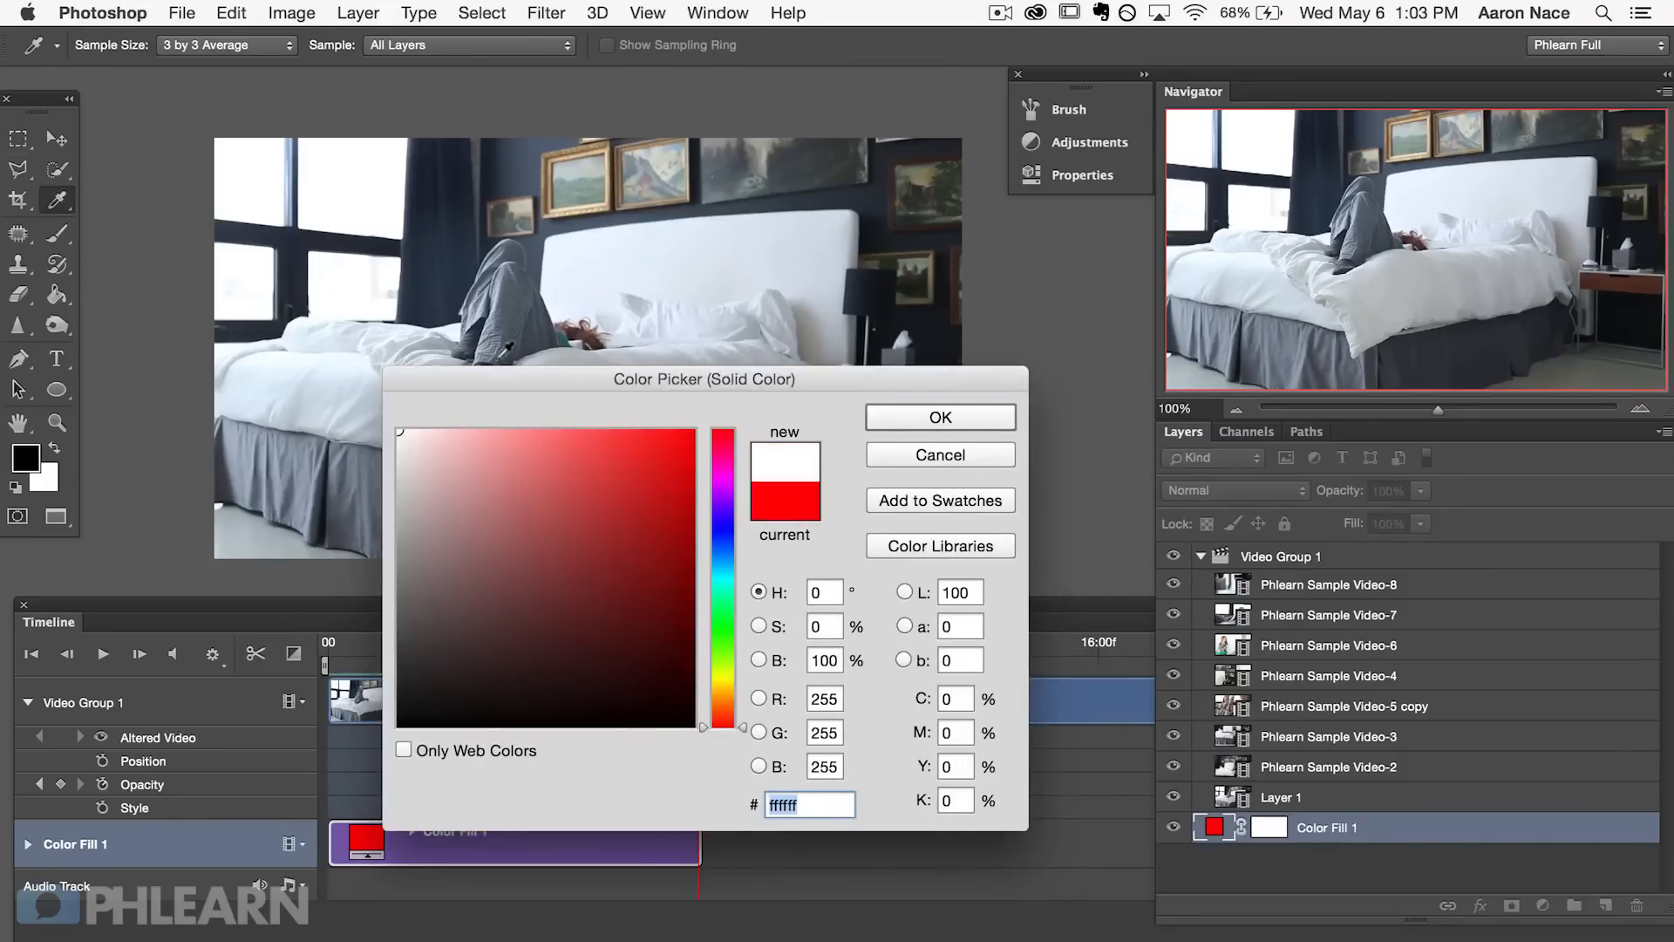
pyautogui.click(936, 420)
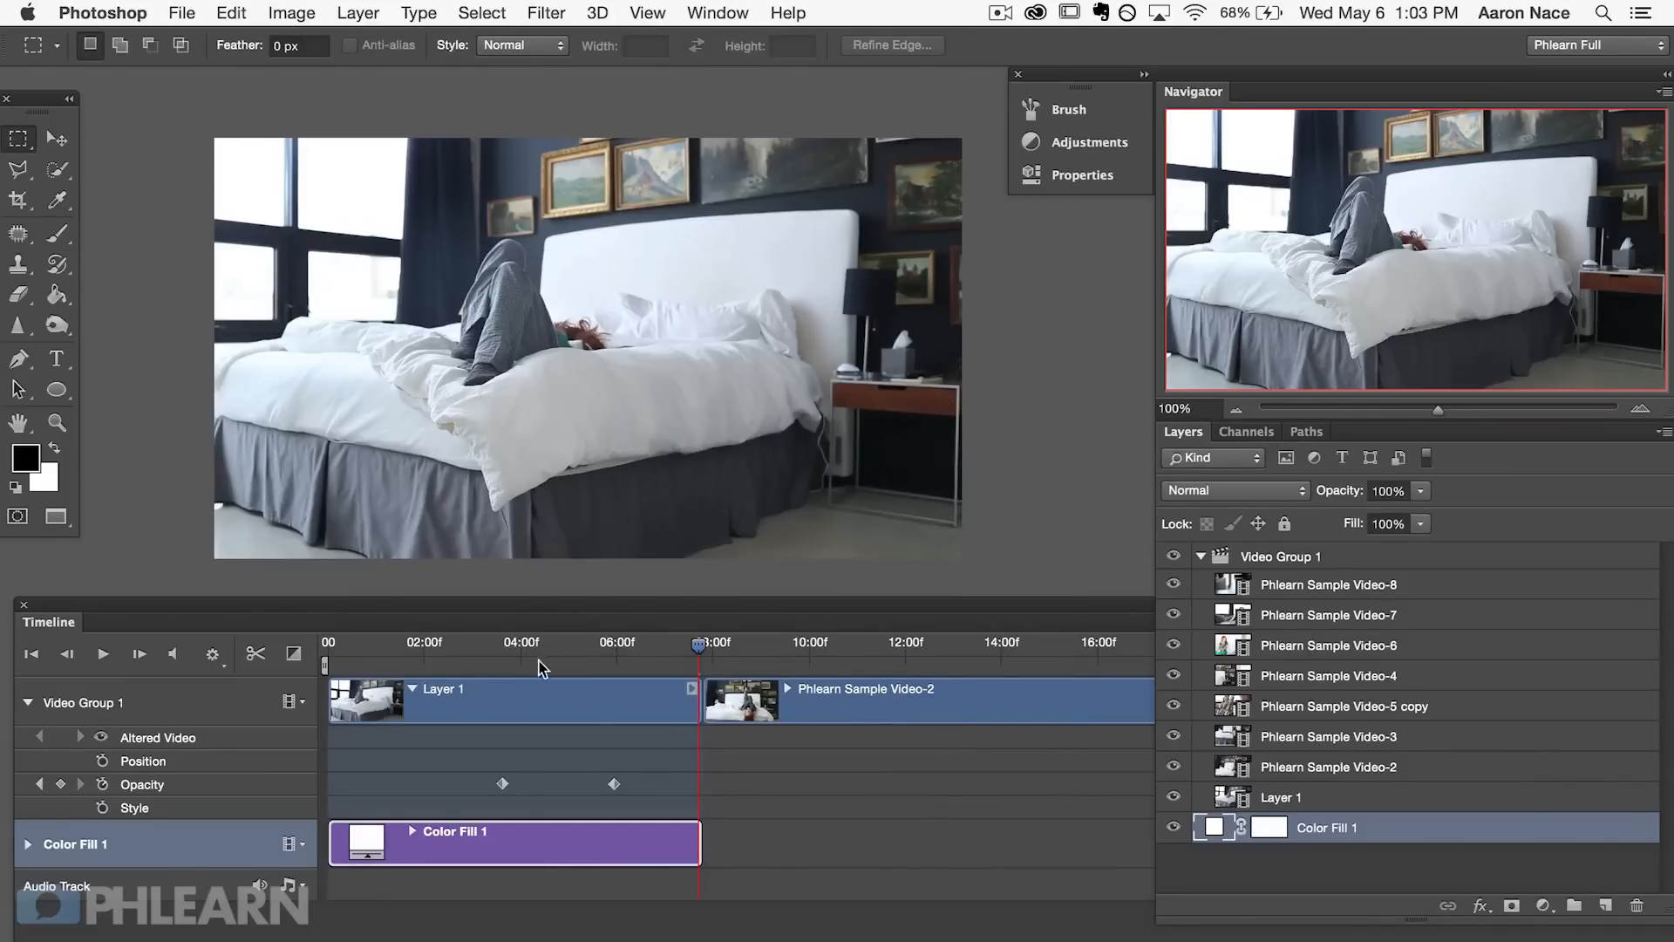
pyautogui.moveTo(459, 656); pyautogui.dragTo(374, 685)
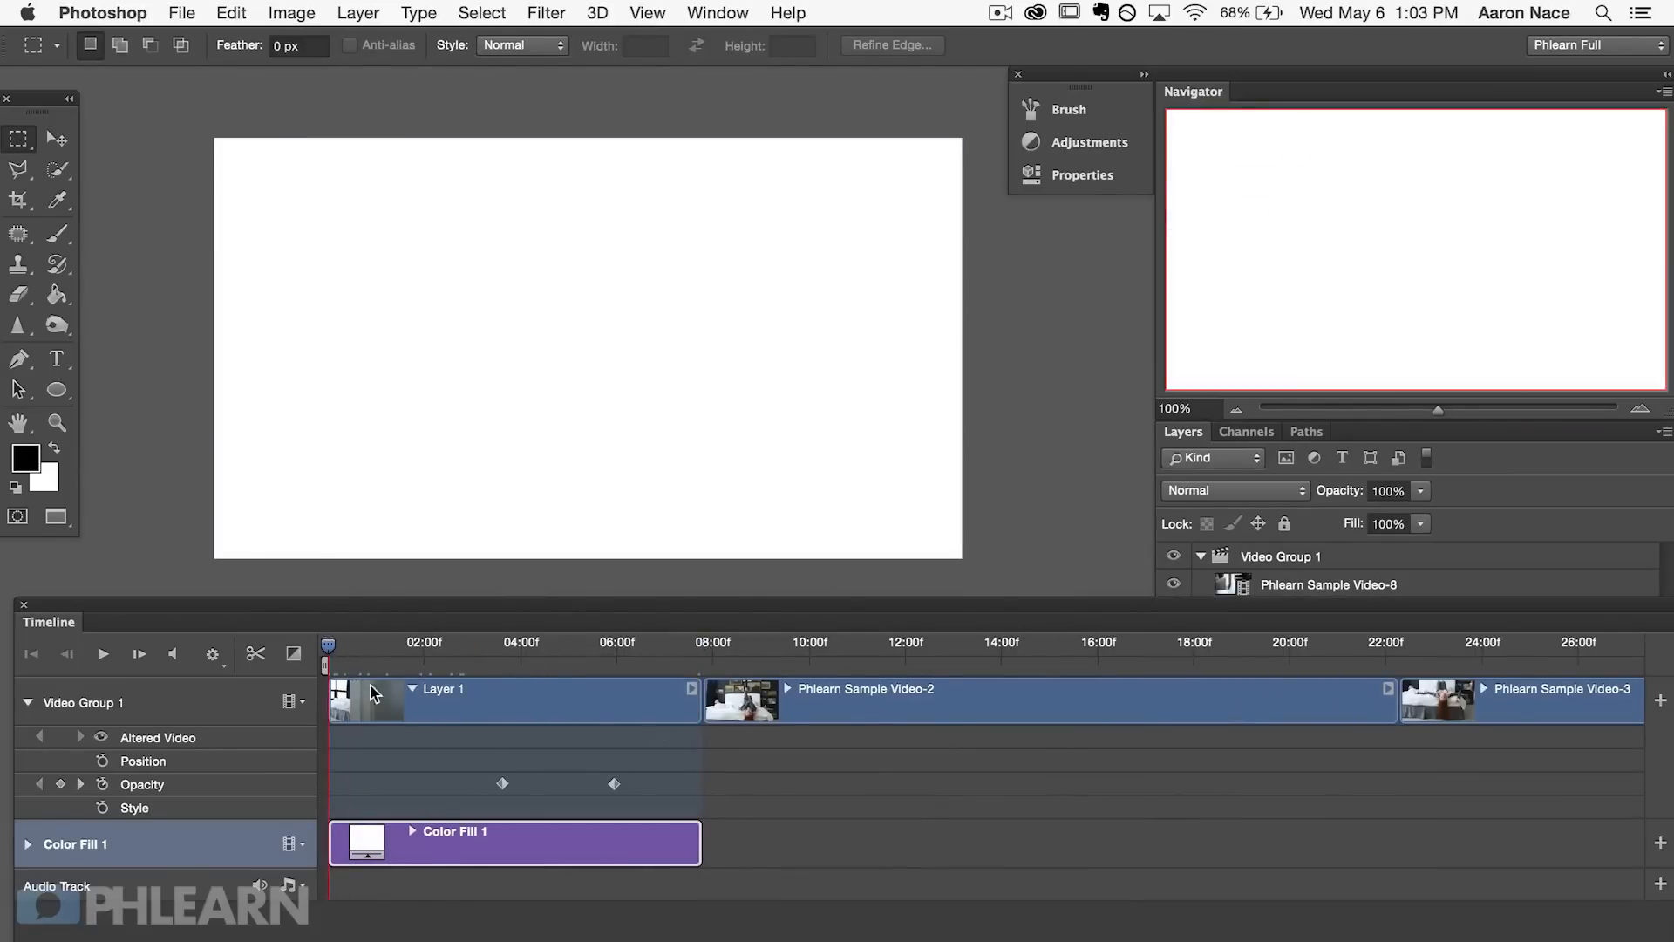
pyautogui.click(104, 654)
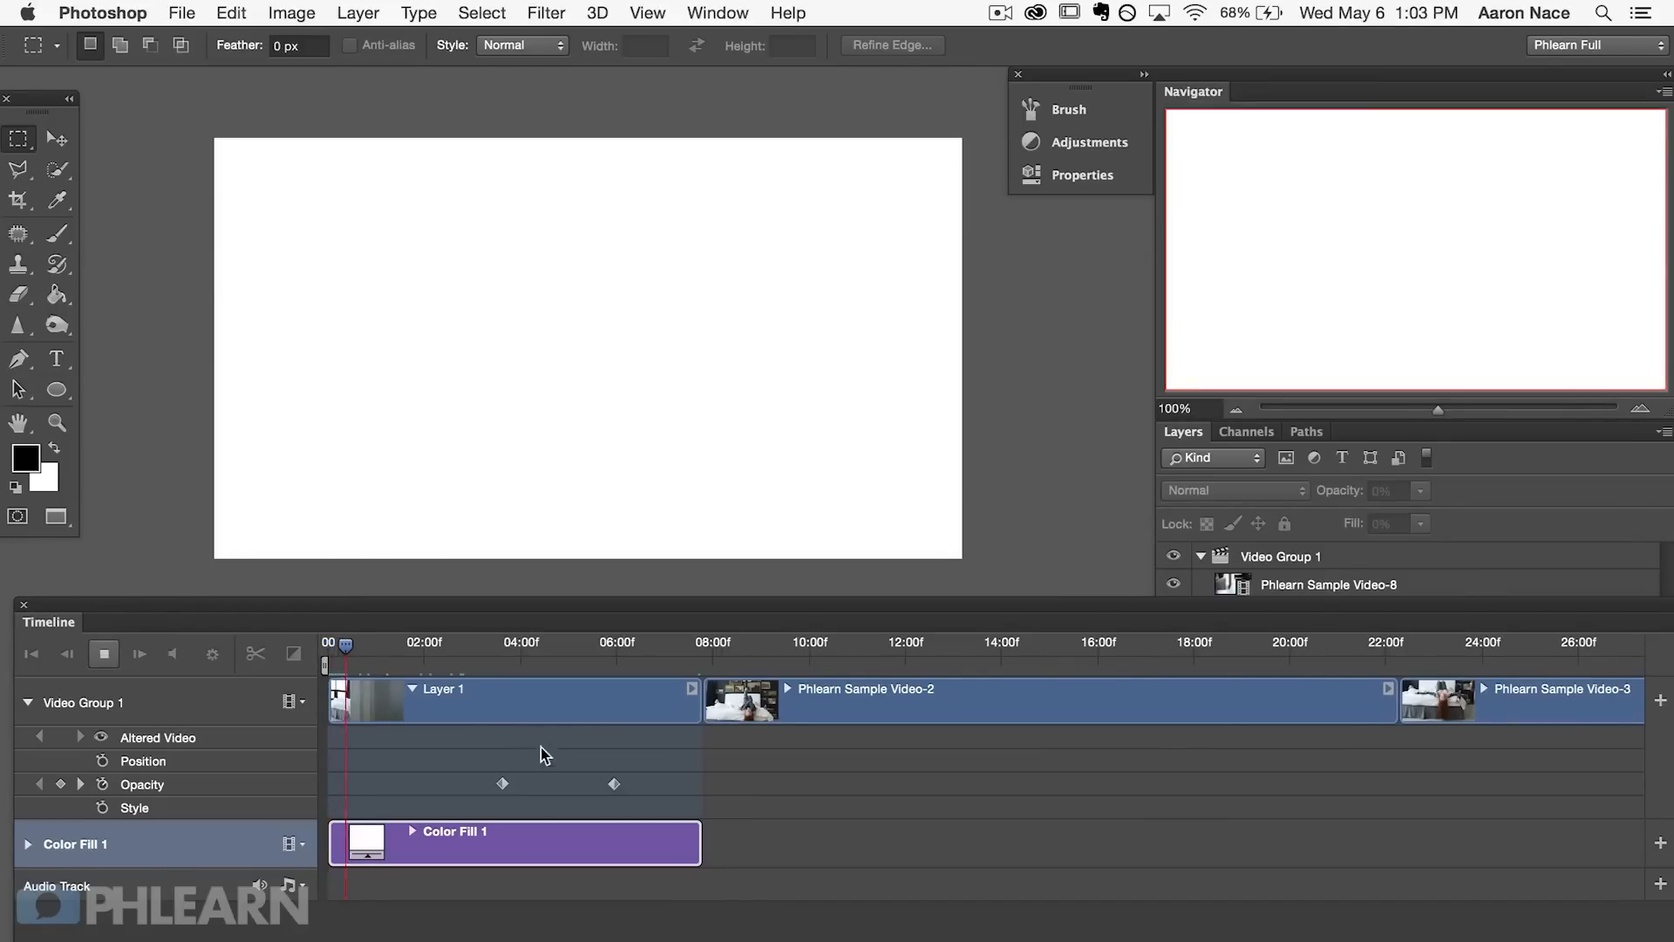